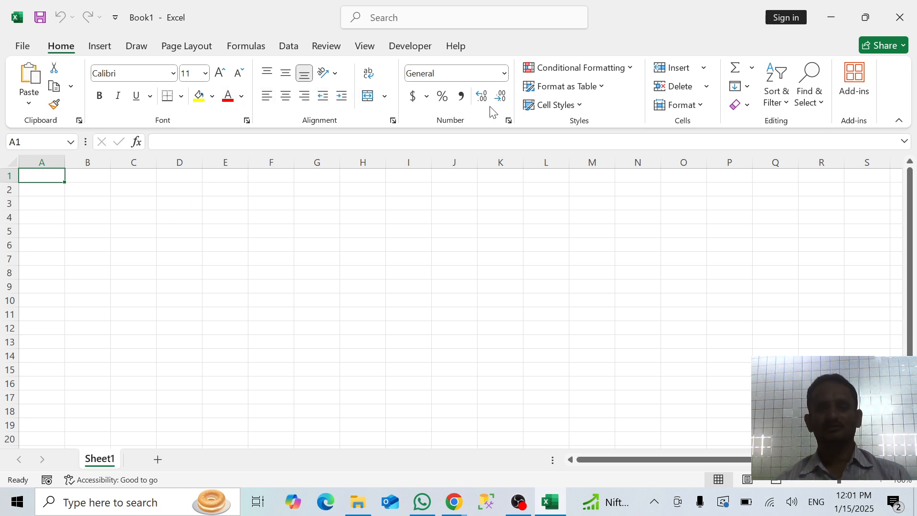
left_click(393, 120)
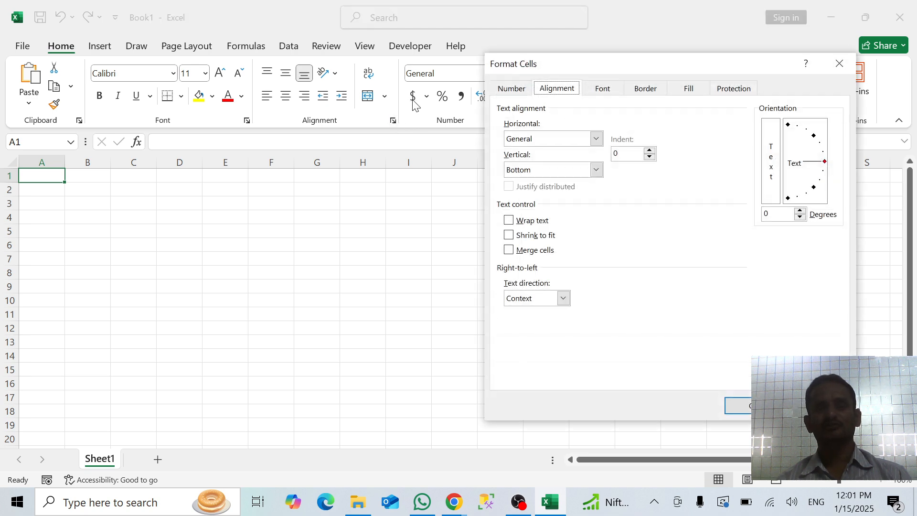
left_click(845, 65)
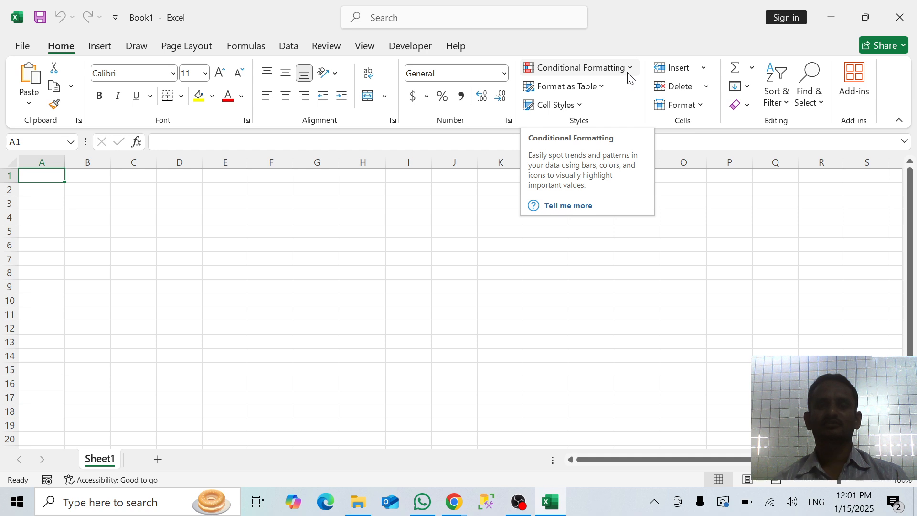
left_click(633, 71)
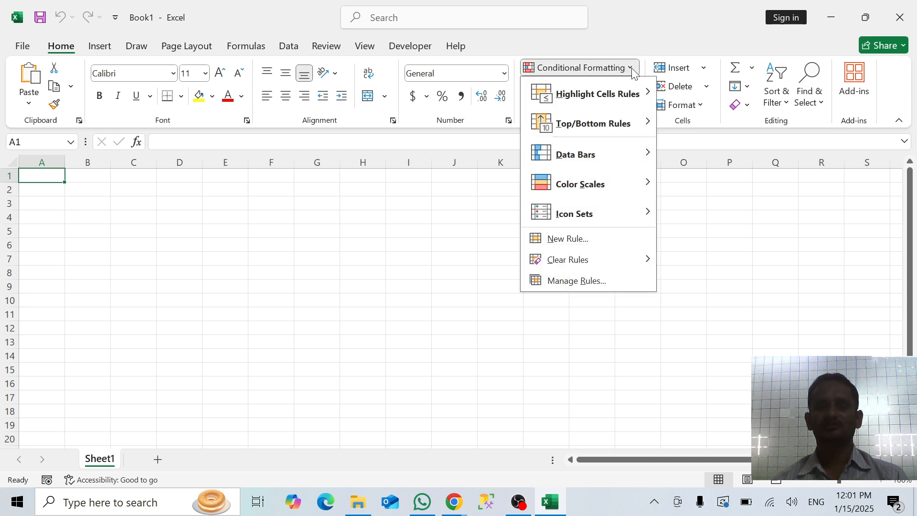
left_click(631, 68)
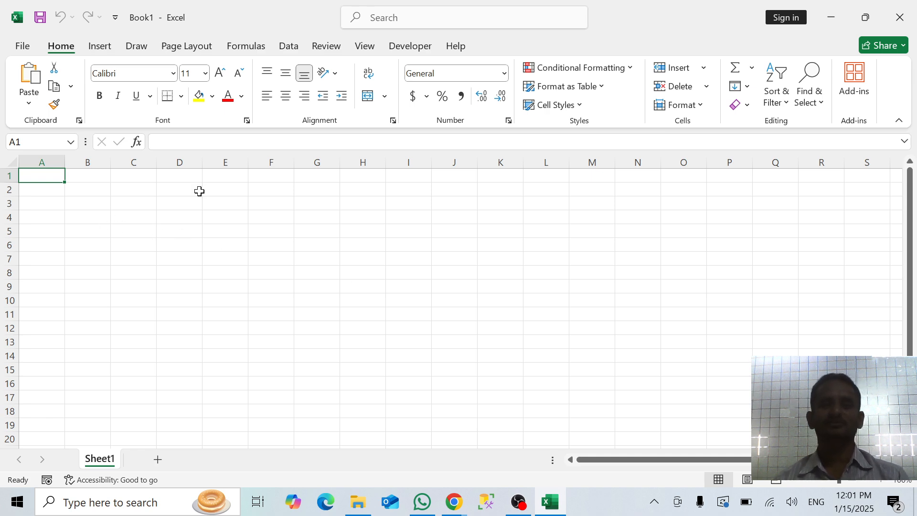
left_click(629, 69)
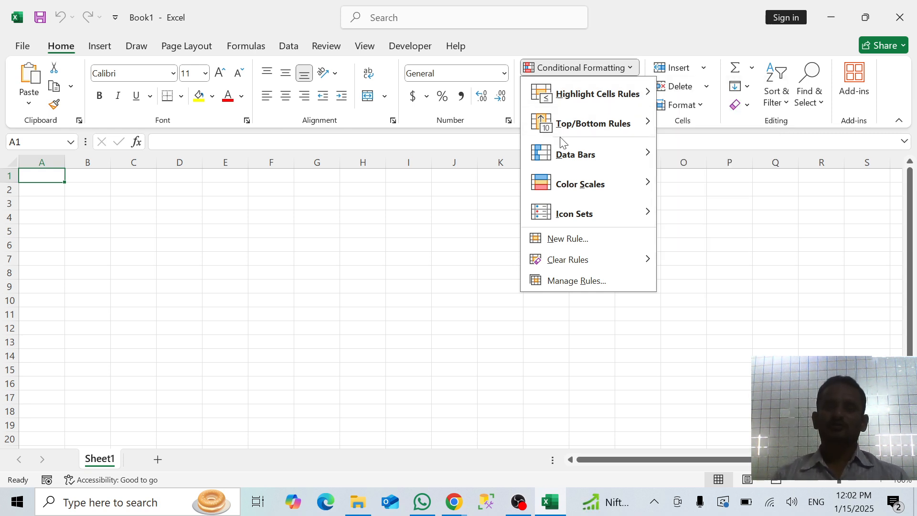
left_click(218, 225)
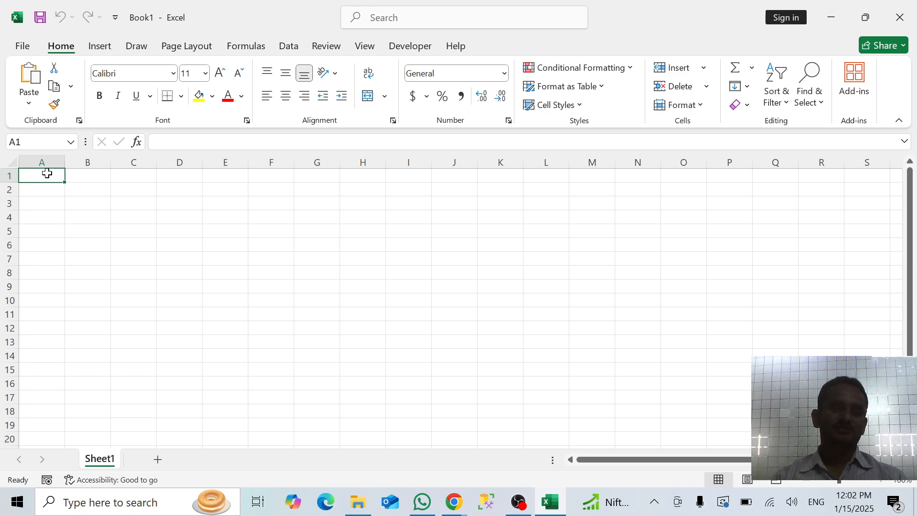
Enter =RANDBETWEEN(10,50) in cell A2 and fill the formula across the range A2:D12
key("Return")
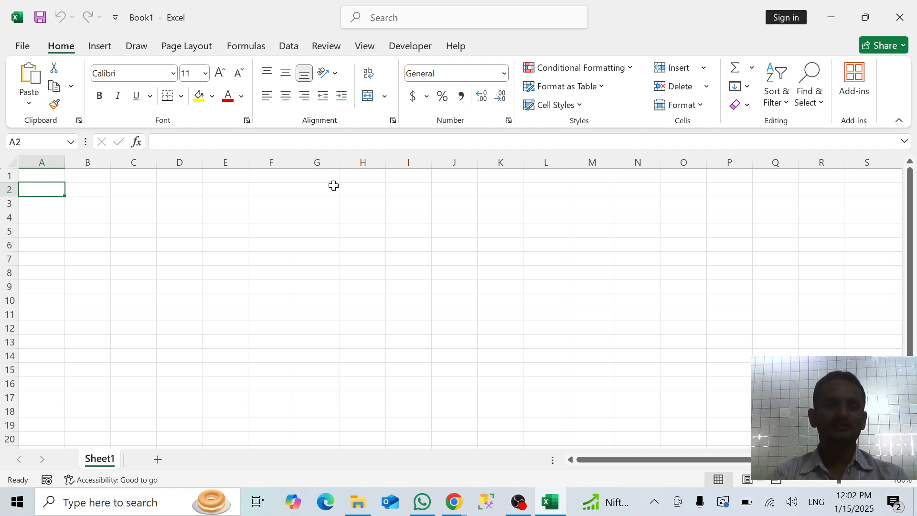
type("=r")
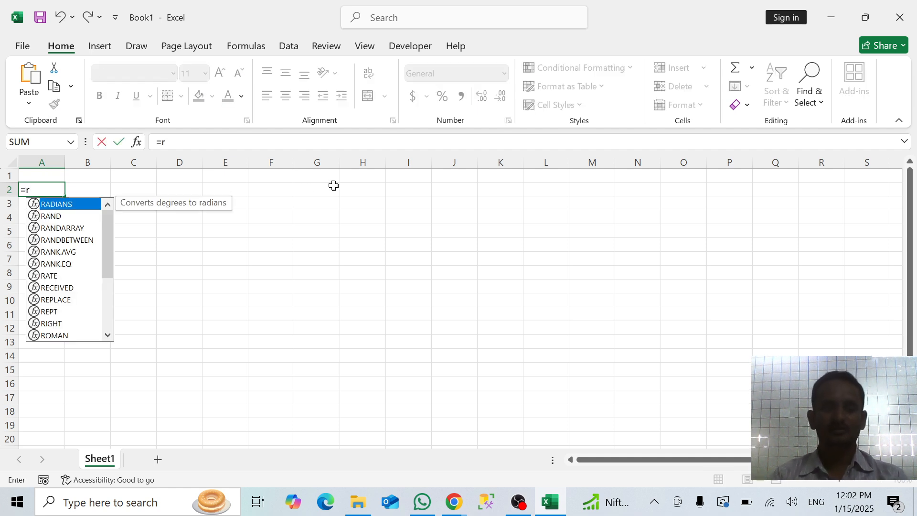
type("and")
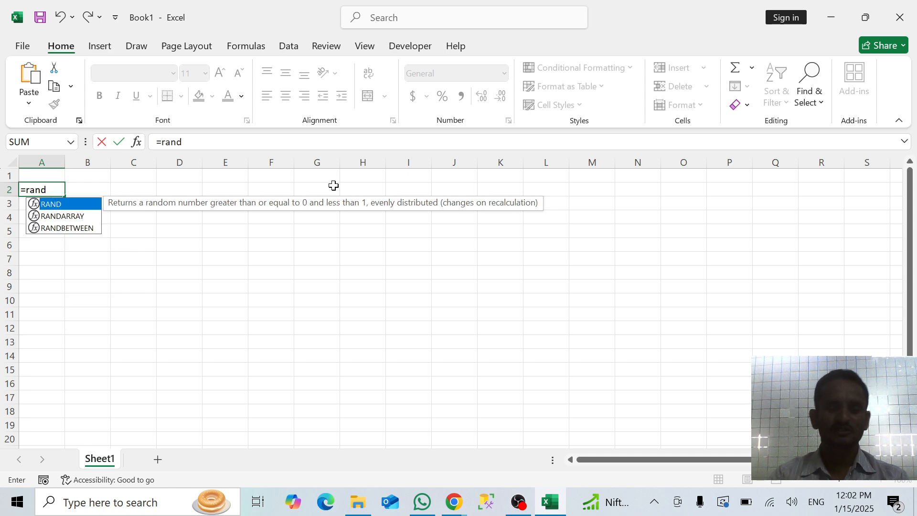
key("Down")
key("Down")
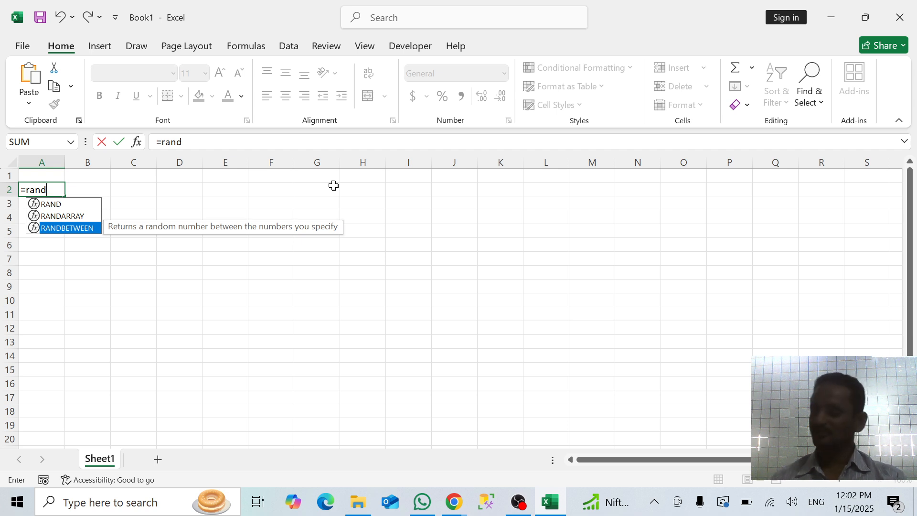
key("Tab")
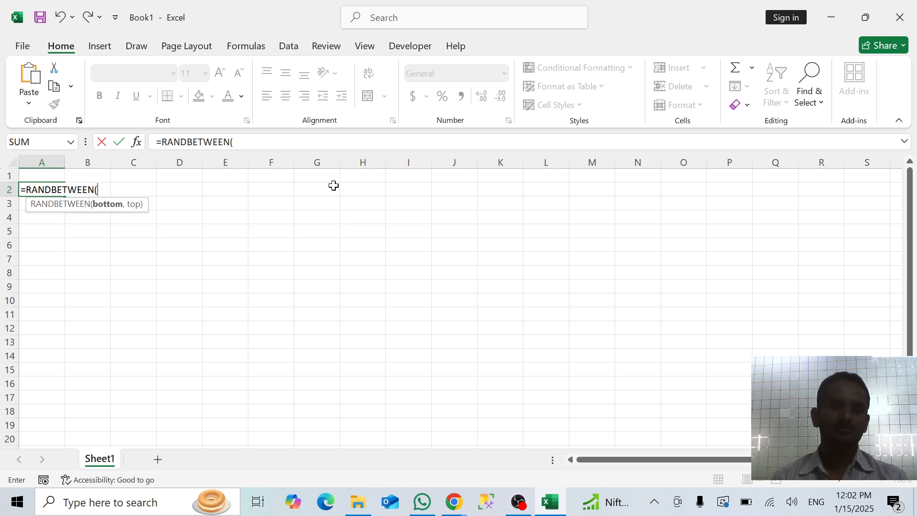
type("10")
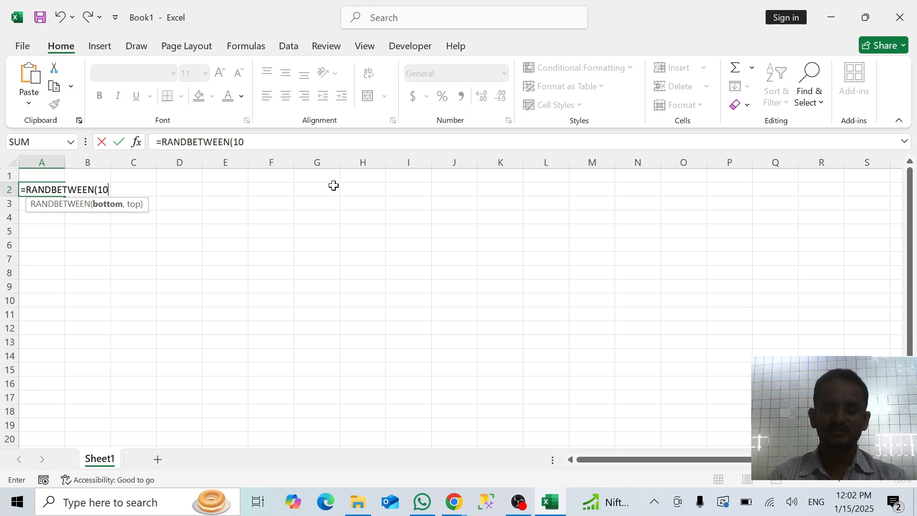
type(",50")
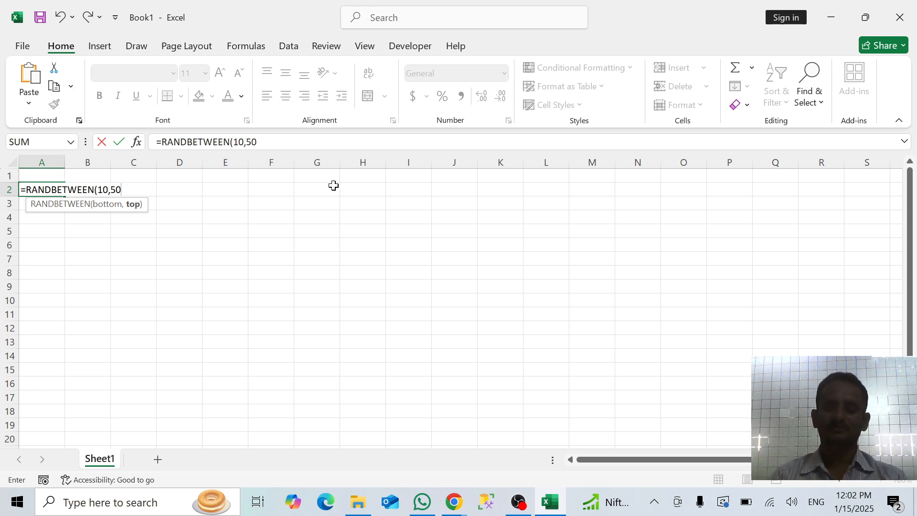
key("Return")
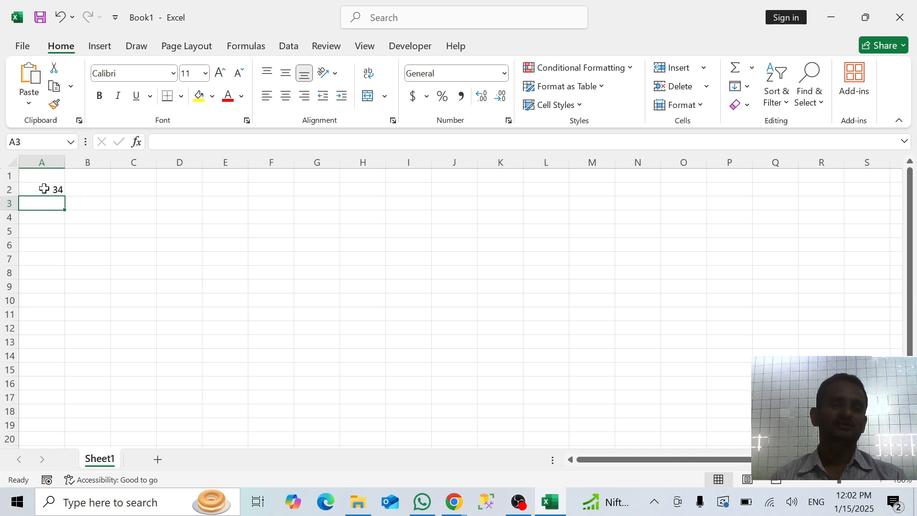
left_click(44, 188)
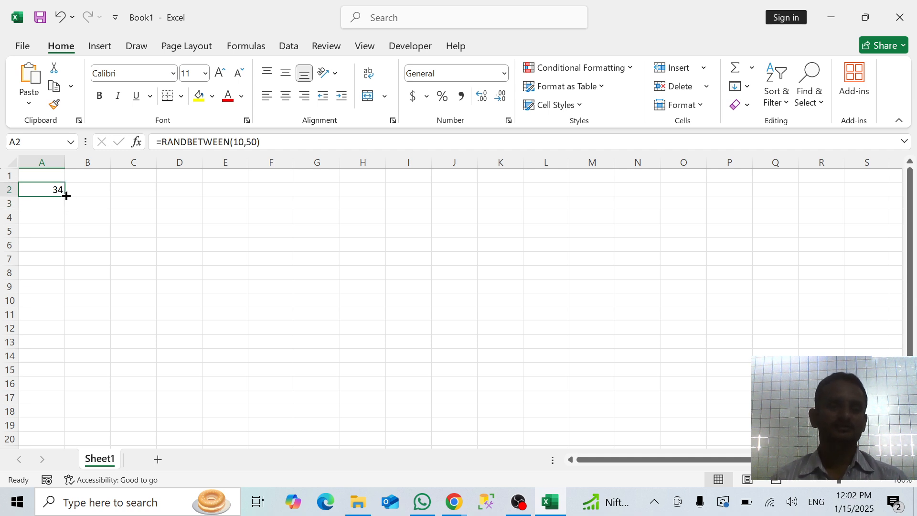
left_click_drag(66, 195, 198, 334)
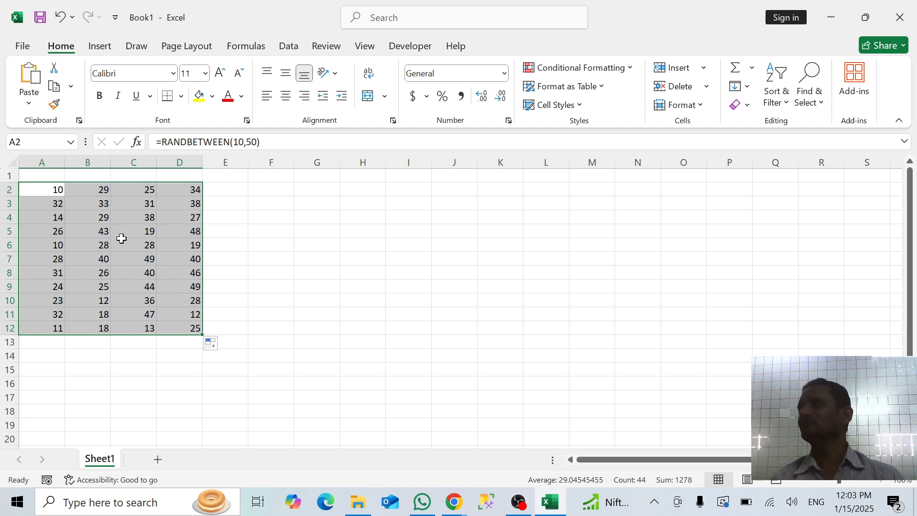
Replace the random-number formulas in A2:D12 with static values using Paste Special Values
key("ctrl+c")
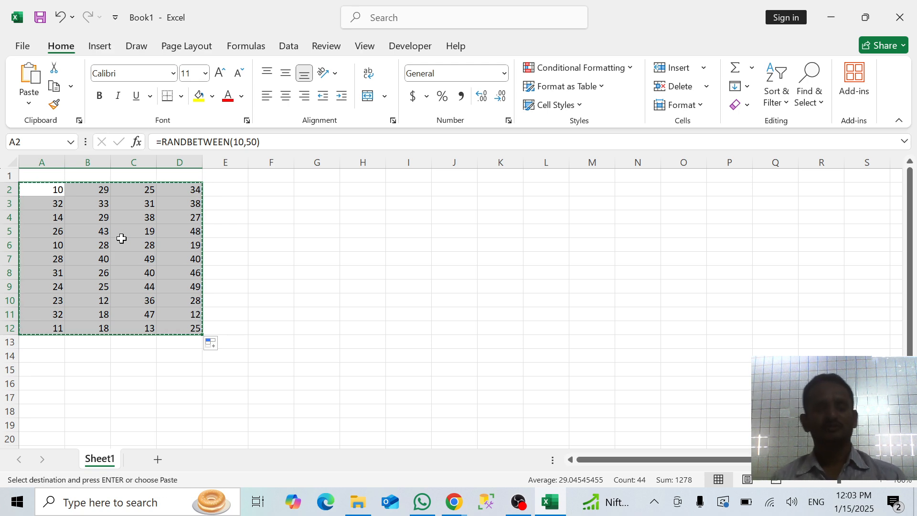
right_click(122, 239)
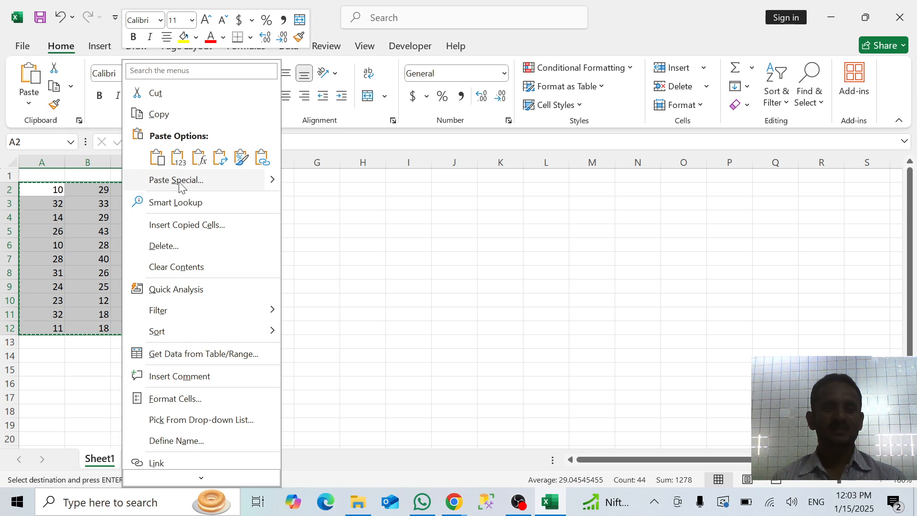
key("Escape")
key("ctrl+alt+v")
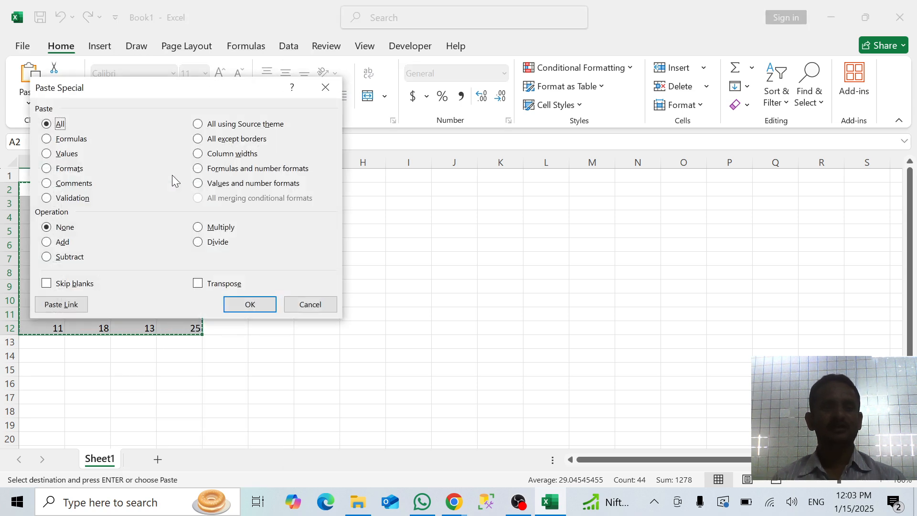
left_click(57, 153)
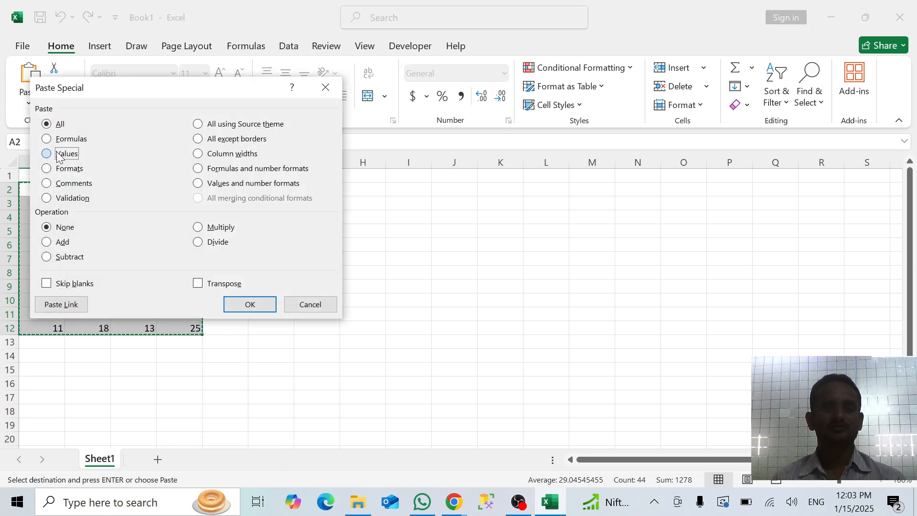
left_click(250, 304)
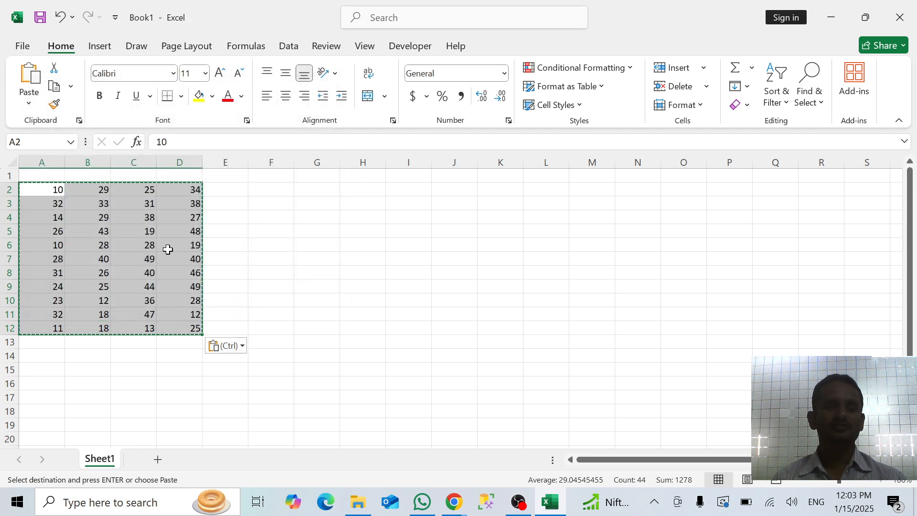
left_click(167, 248)
left_click(123, 209)
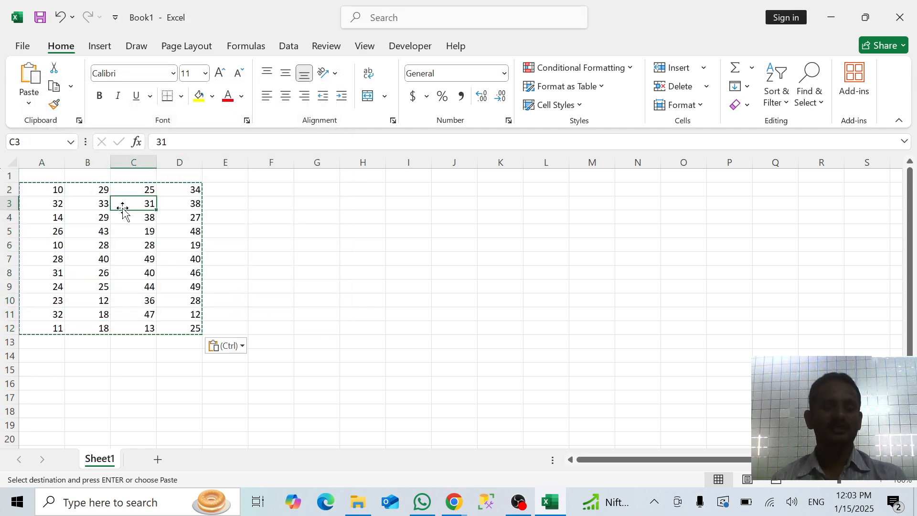
key("Escape")
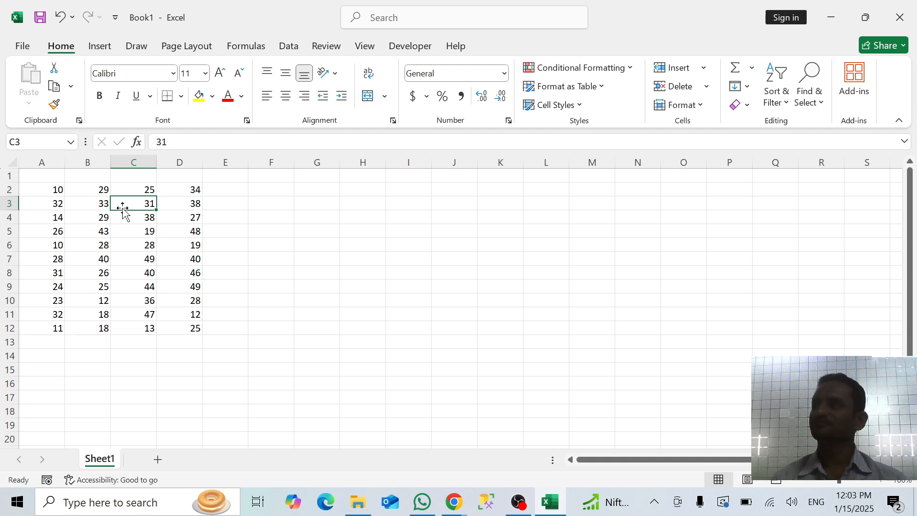
Merge and center cells A1:D1 above the number block
left_click(53, 178)
key("shift+Right")
key("shift+Right")
key("shift+Right")
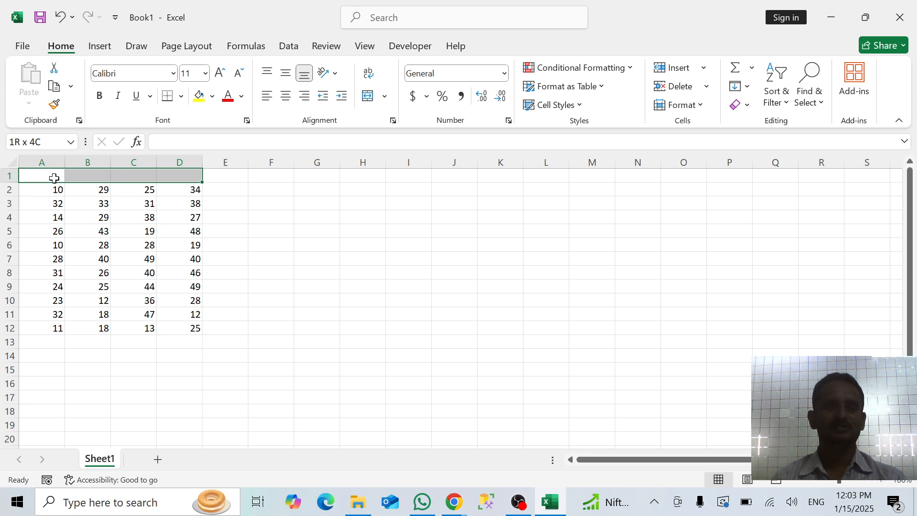
left_click(367, 97)
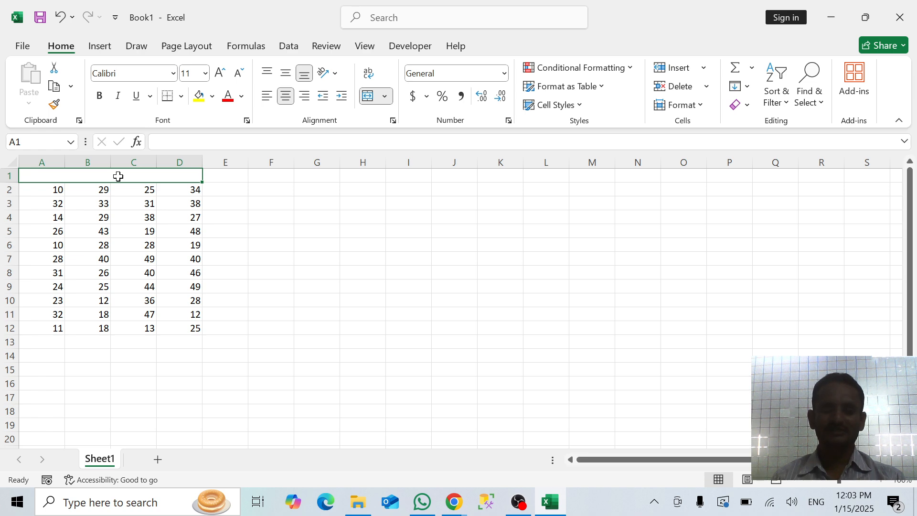
Apply all borders to the range A1:D12
key("shift+Down")
key("shift+Down")
key("shift+Down")
key("shift+Down")
key("shift+Down")
key("shift+Down")
key("shift+Down")
key("shift+Down")
key("shift+Down")
key("shift+Down")
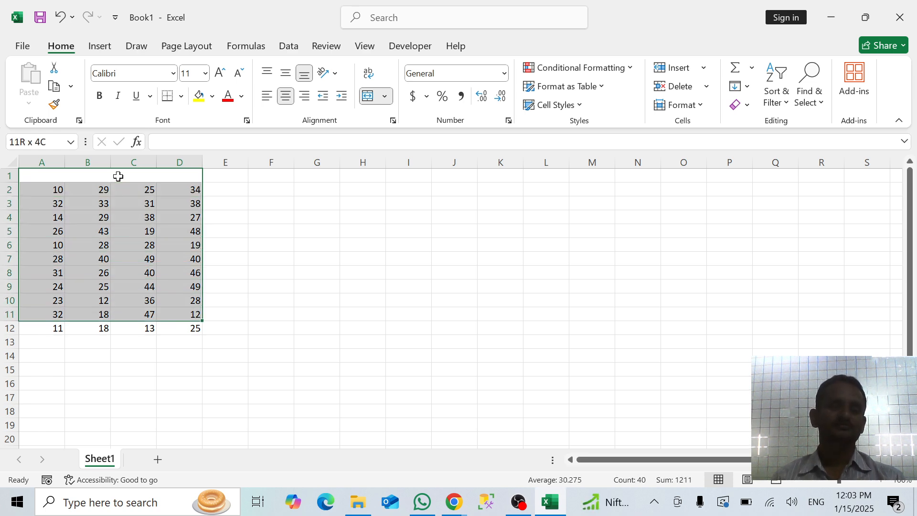
key("shift+Down")
key("alt+h")
key("b")
key("a")
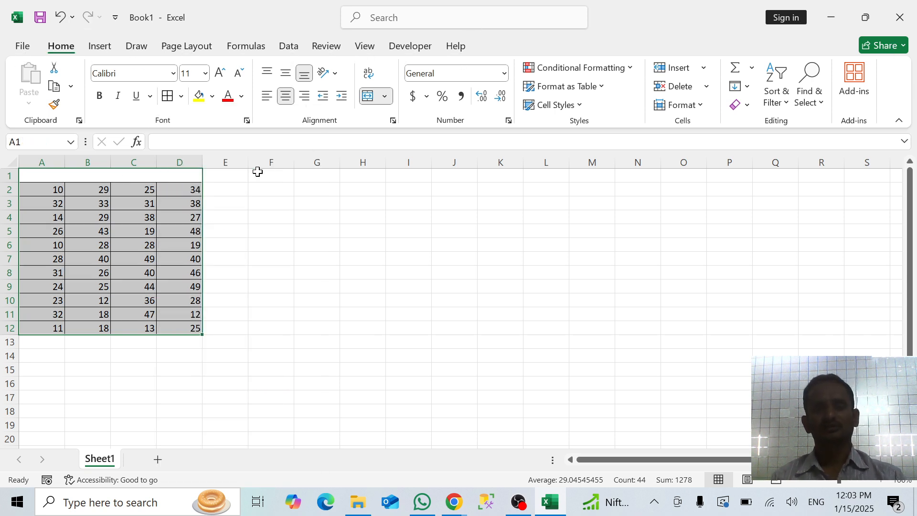
left_click(266, 227)
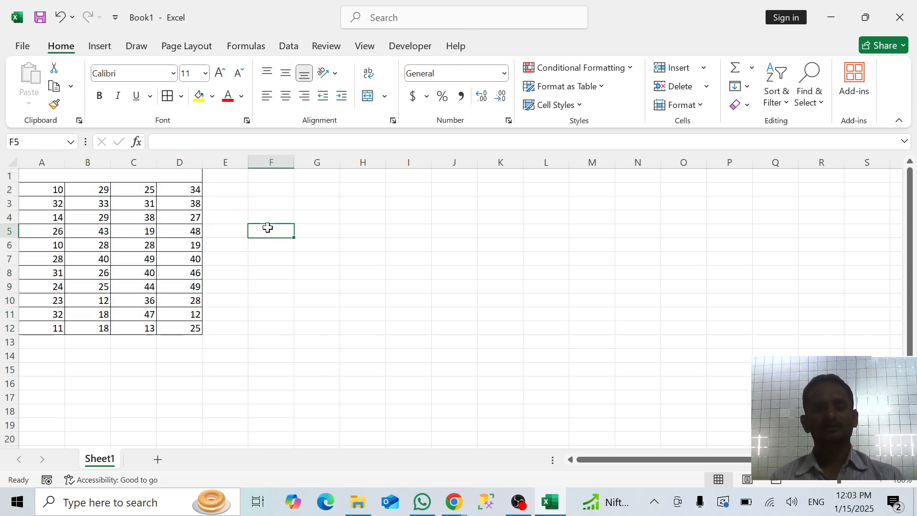
Enter the heading "Grether than" in the merged cell A1
left_click(164, 176)
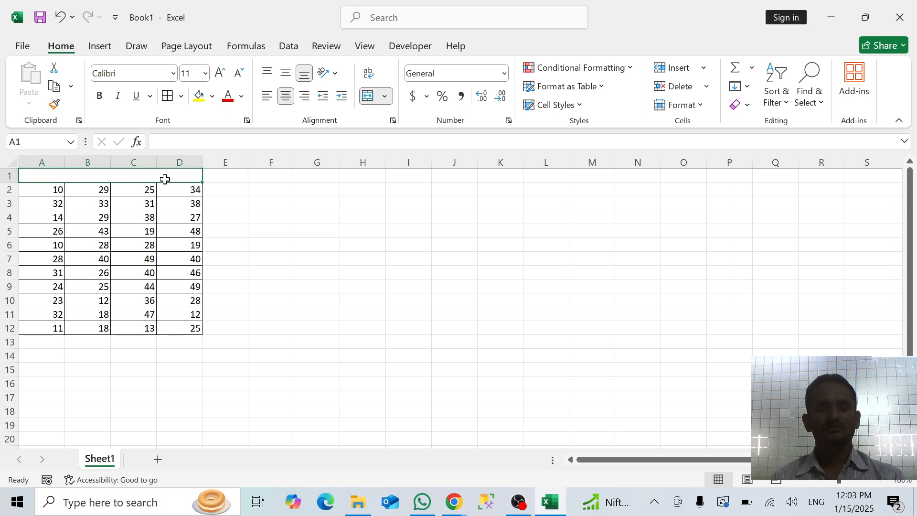
left_click(628, 65)
mouse_move(636, 91)
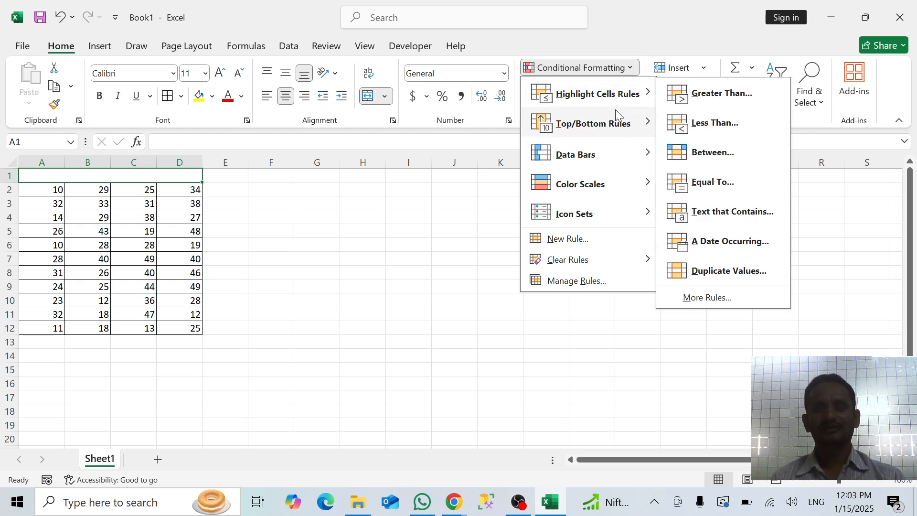
left_click(404, 282)
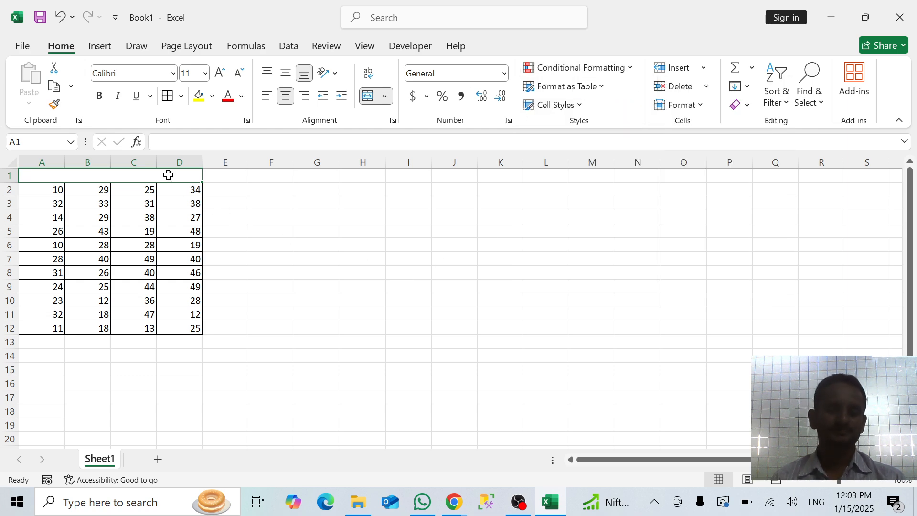
type("Gr")
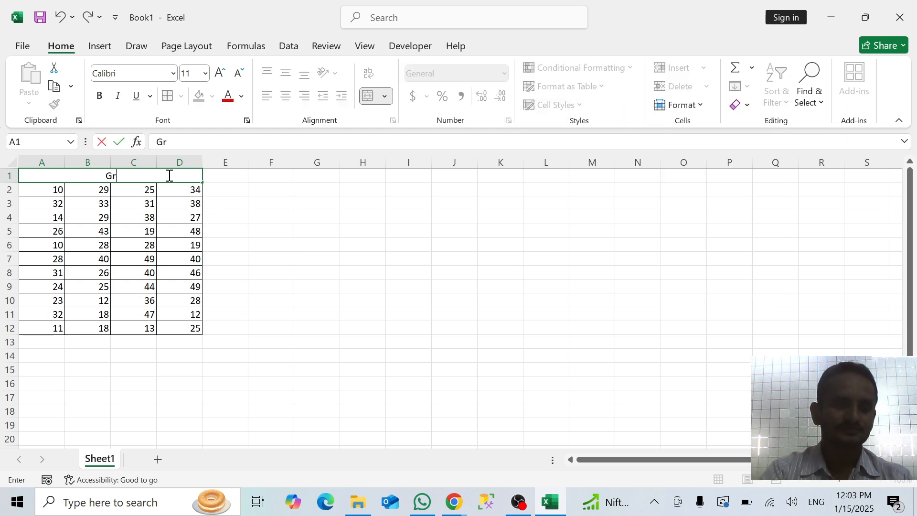
type("eth")
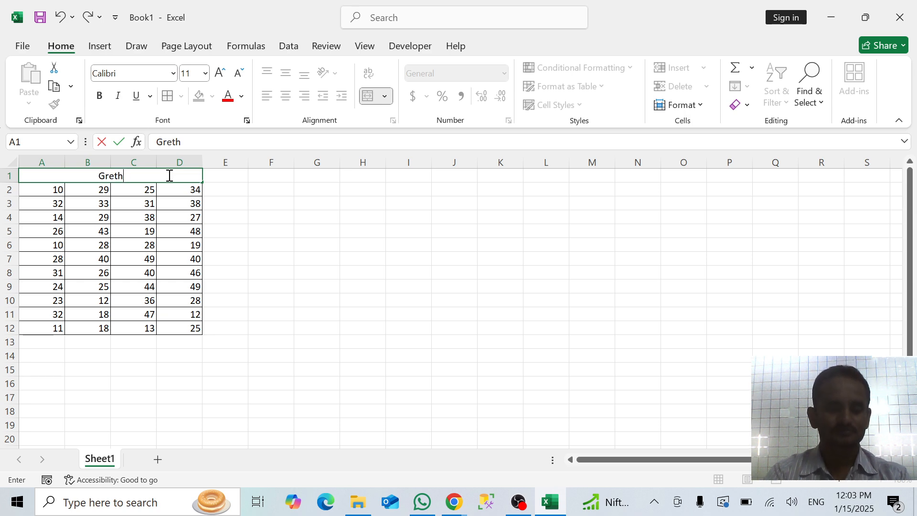
type("er thab")
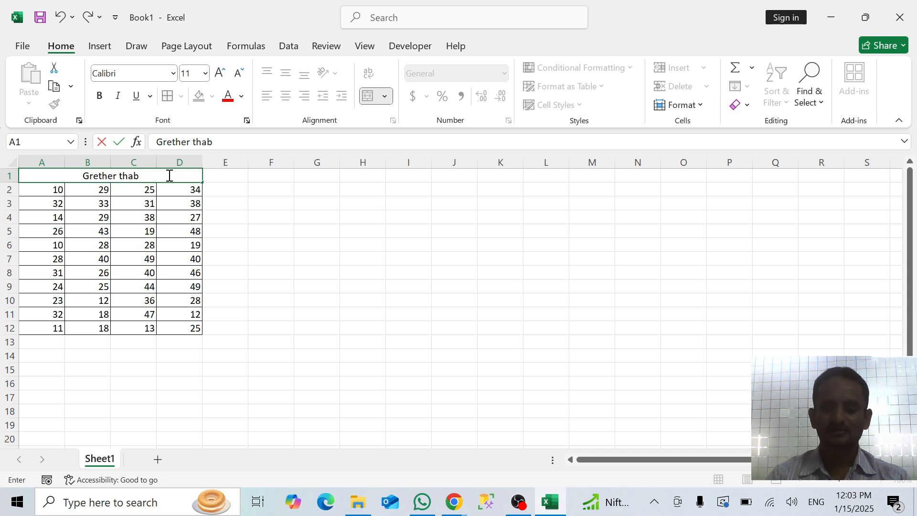
key("BackSpace")
type("n")
key("Return")
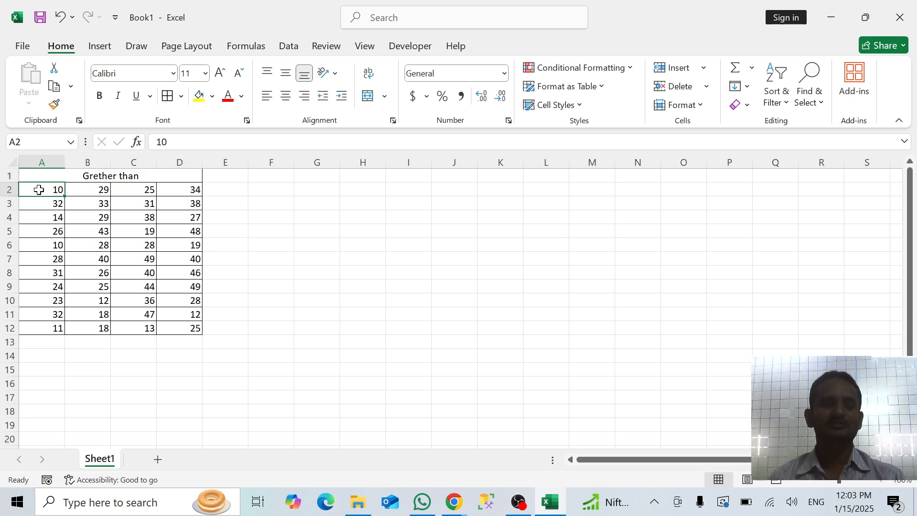
Start a Greater Than highlight rule on the range A2:D12 with a threshold of 20
key("shift+Right")
key("shift+Right")
key("shift+Right")
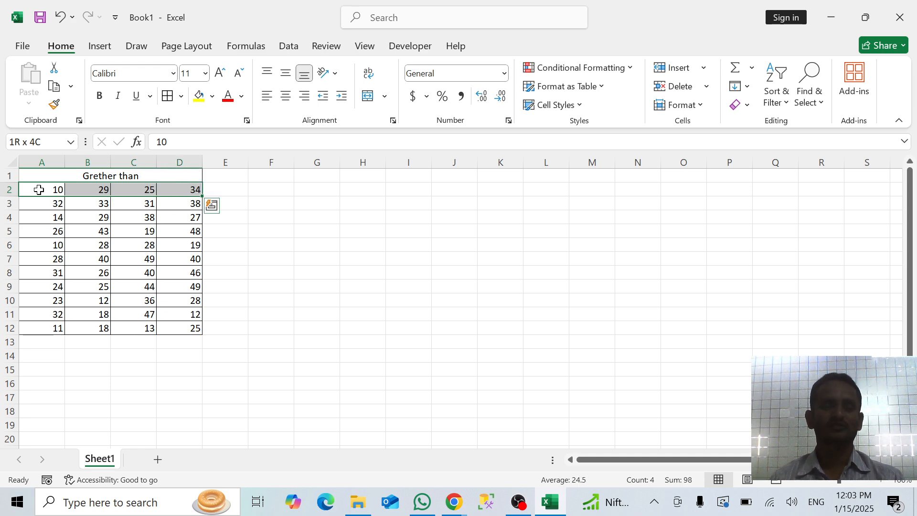
key("ctrl+shift+Down")
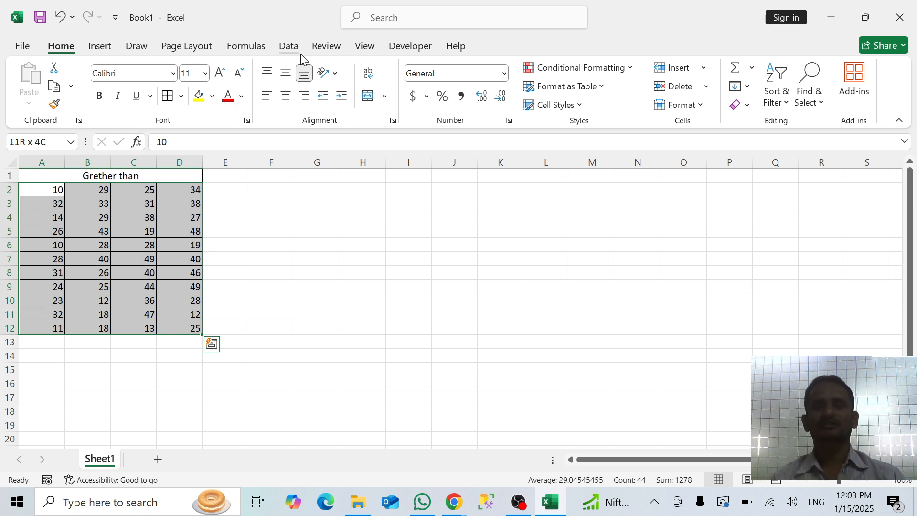
left_click(592, 68)
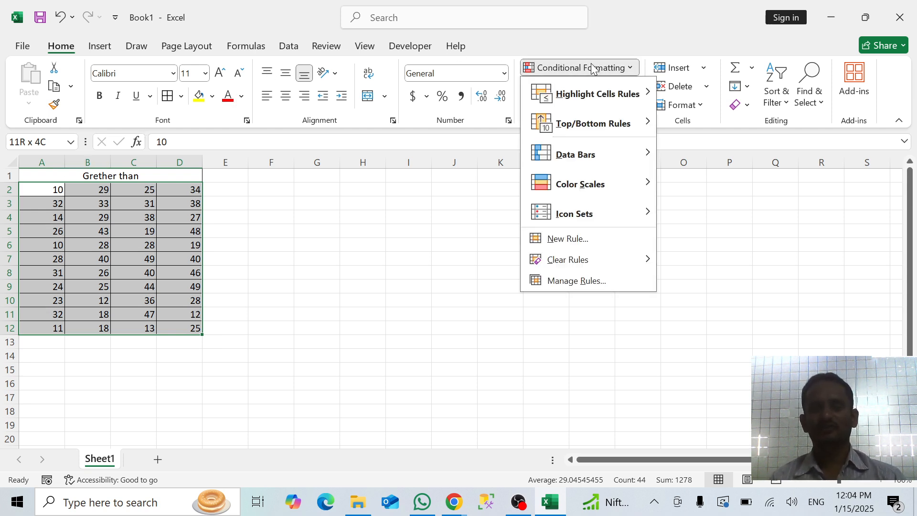
mouse_move(620, 98)
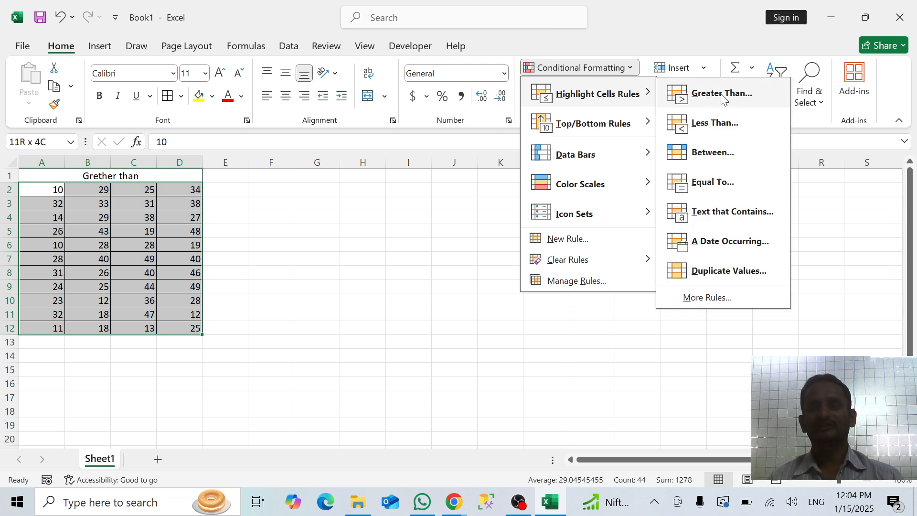
left_click(676, 95)
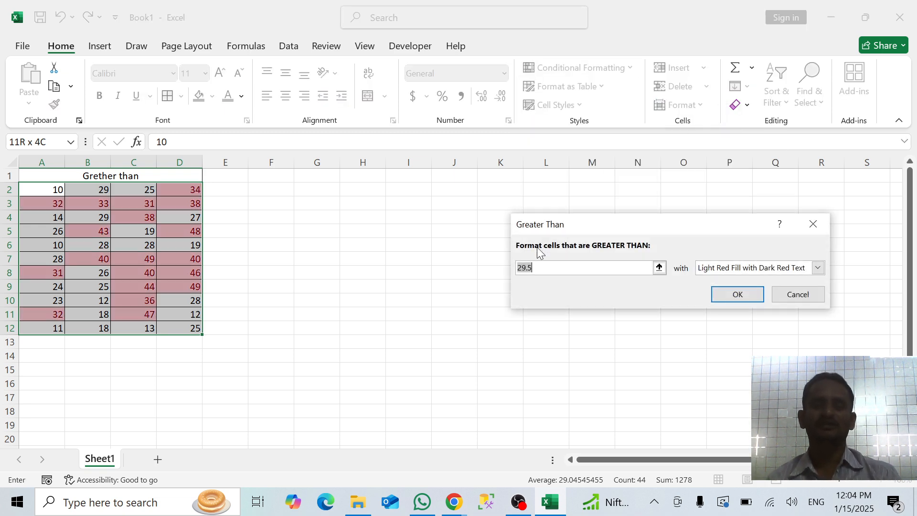
type("20")
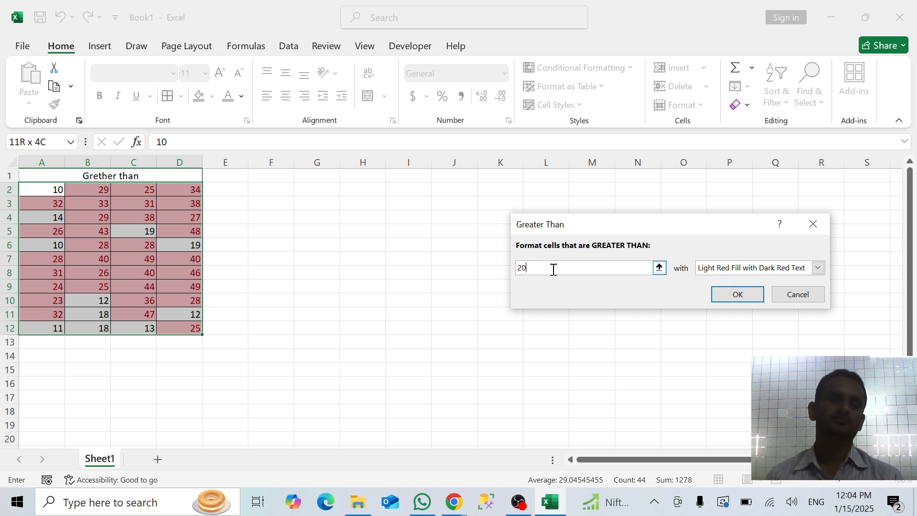
Try thresholds of 33, 40, 45 and 48 in the Greater Than rule to preview the highlighting
key("BackSpace")
key("BackSpace")
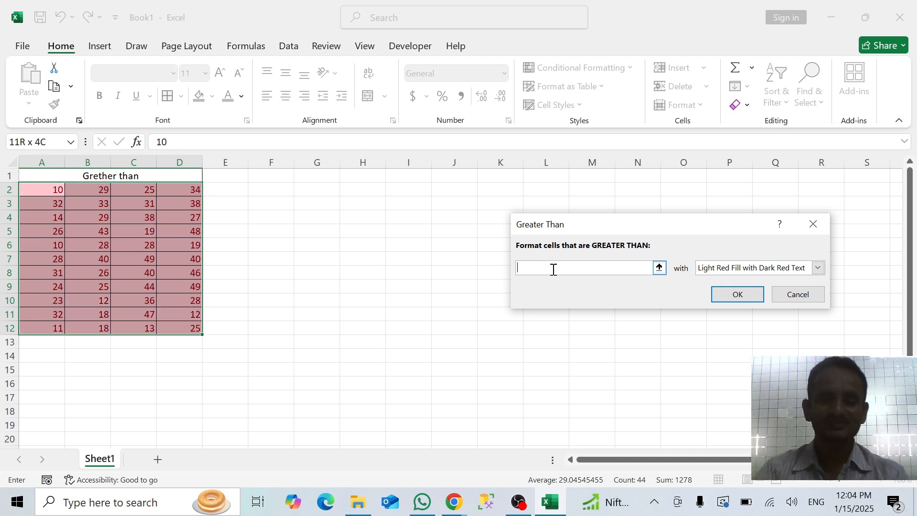
type("33")
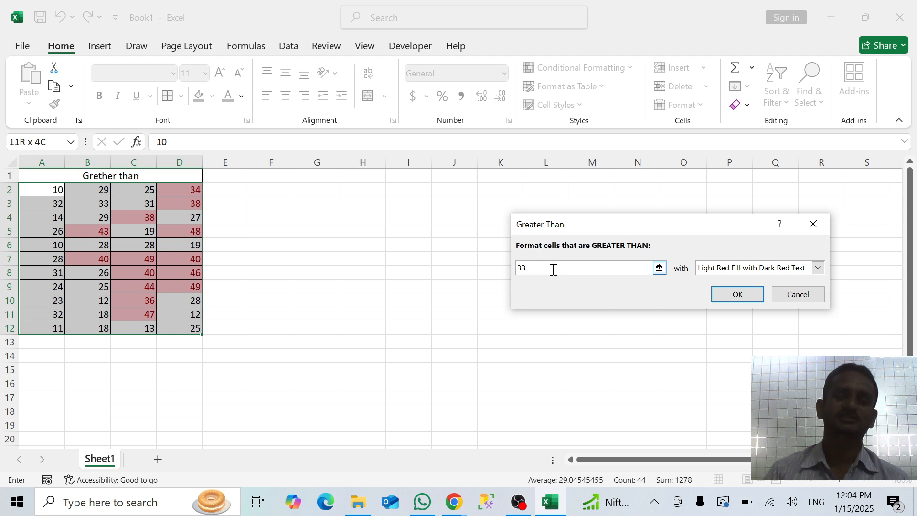
key("BackSpace")
key("BackSpace")
type("4")
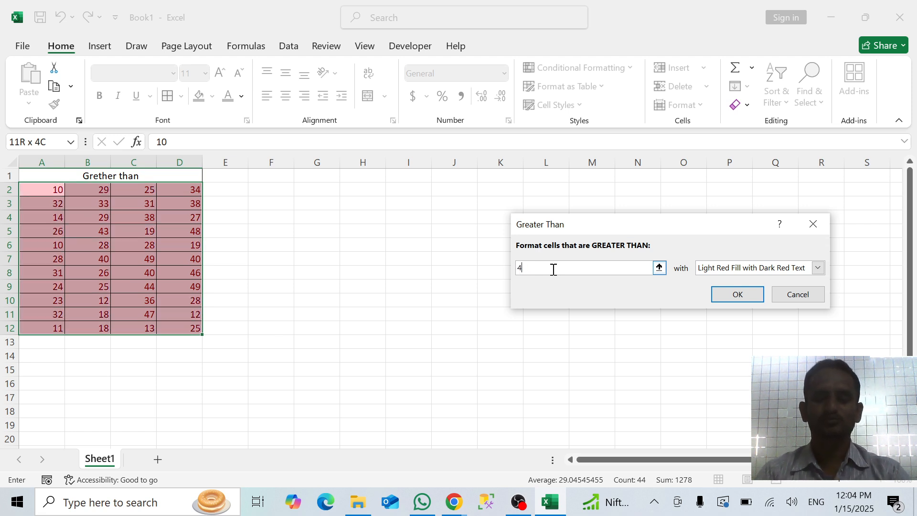
type("0")
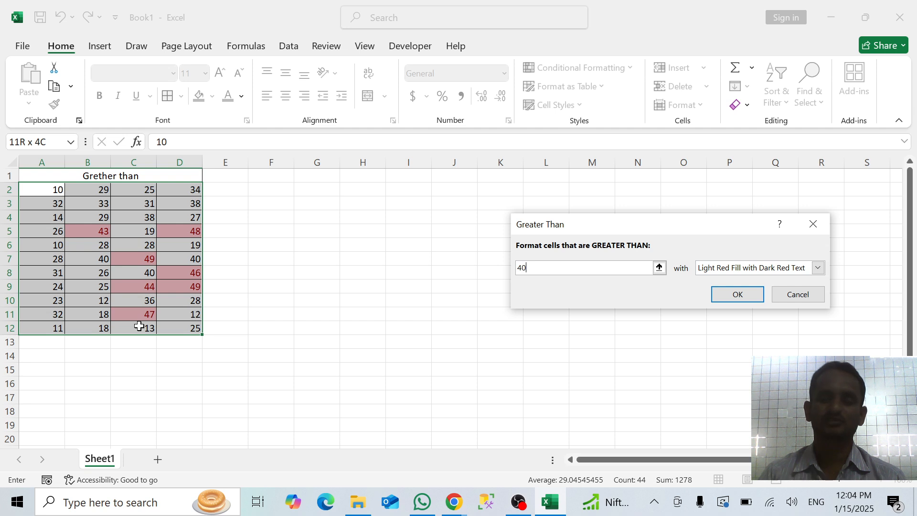
key("BackSpace")
type("5")
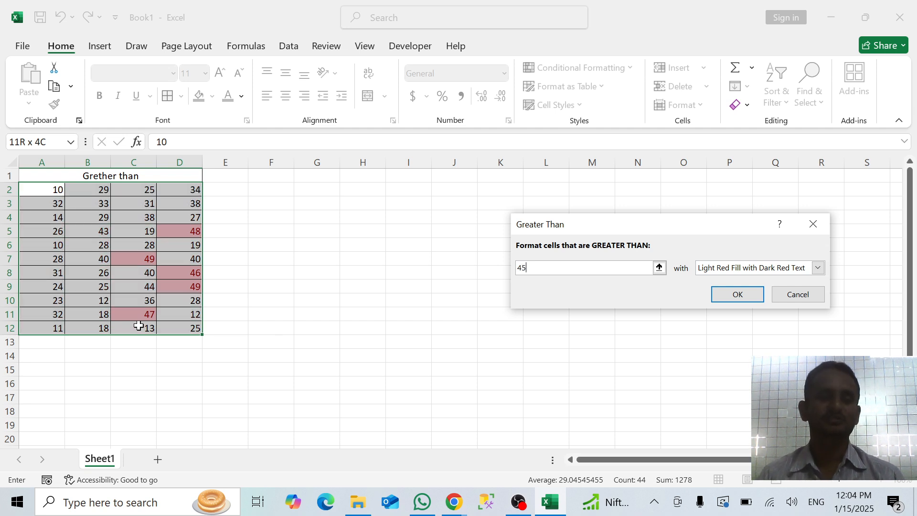
key("BackSpace")
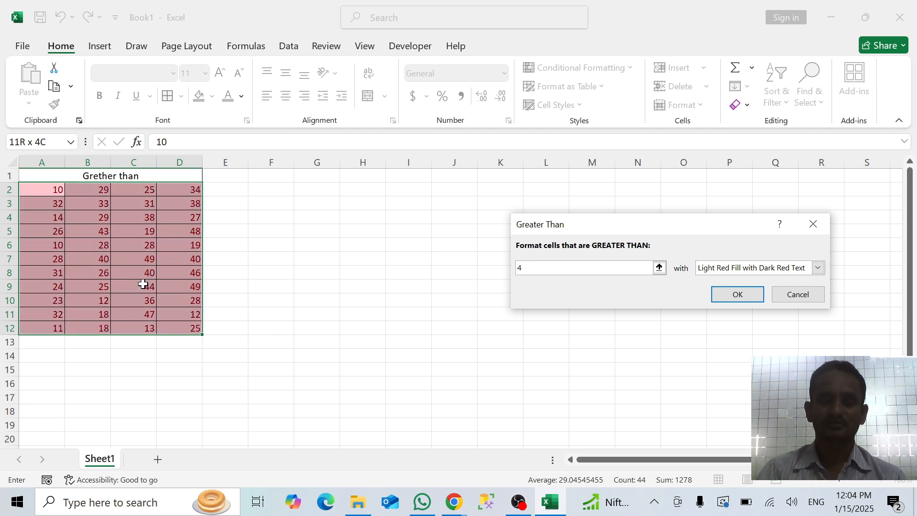
type("8")
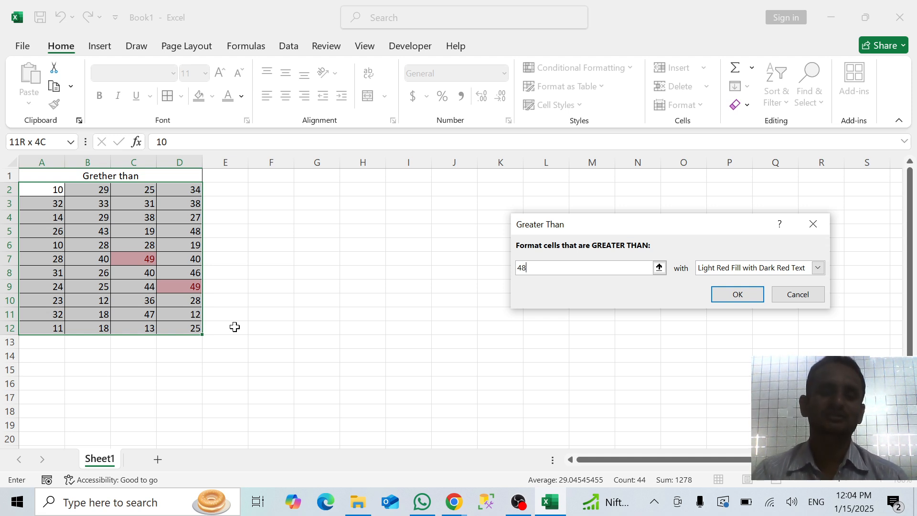
Preview a threshold of 46 and set the Greater Than rule's final threshold to 45
key("BackSpace")
key("BackSpace")
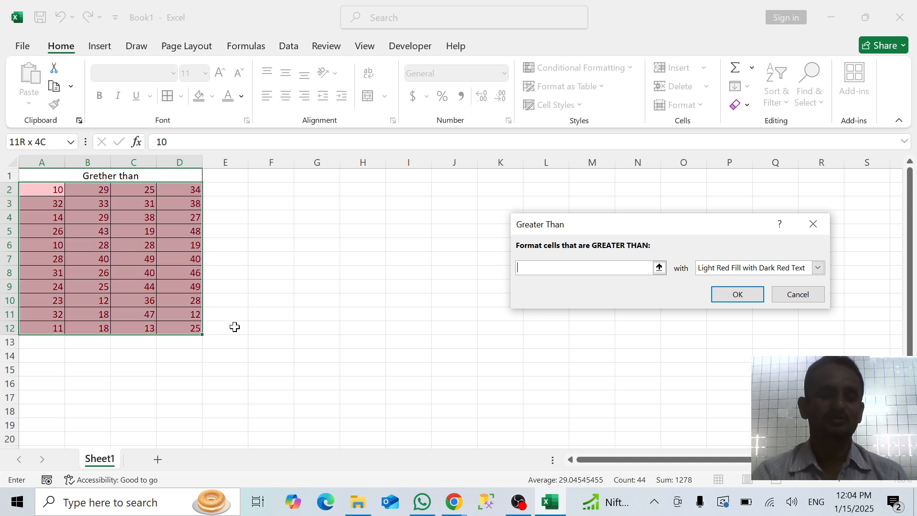
type("45")
key("BackSpace")
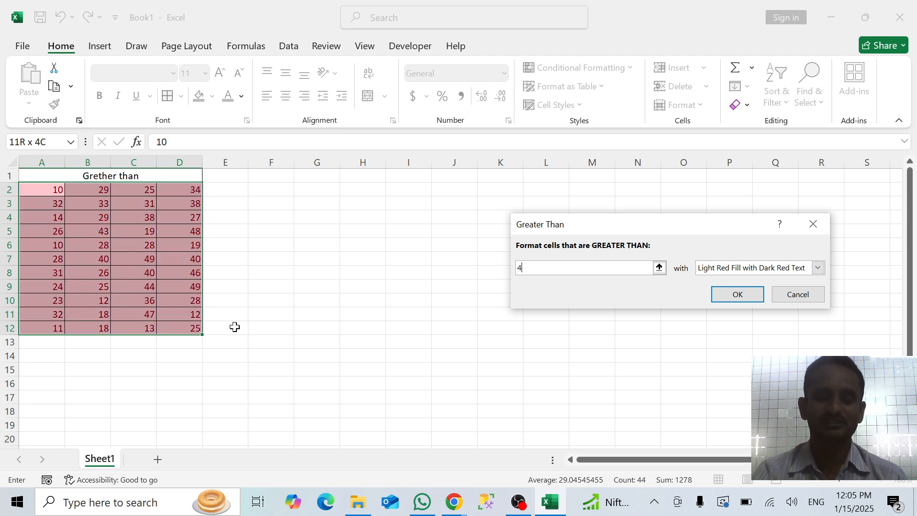
type("6")
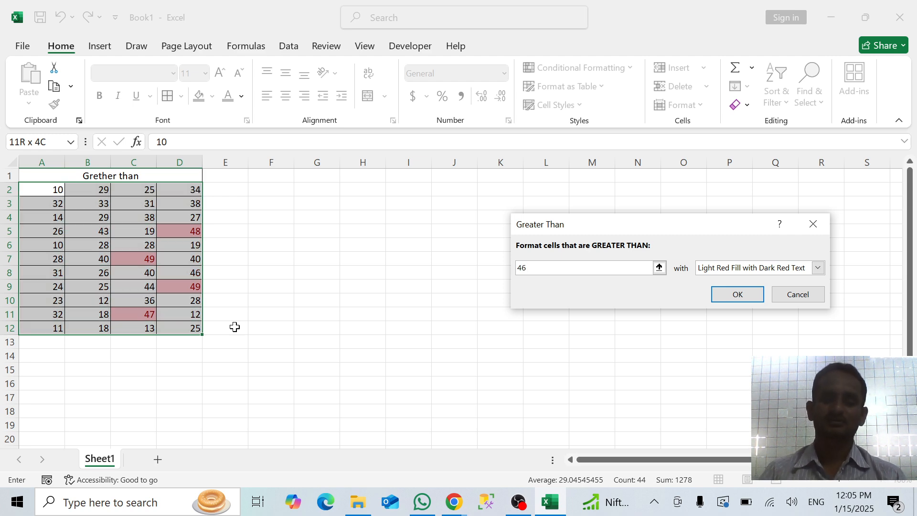
key("BackSpace")
type("5")
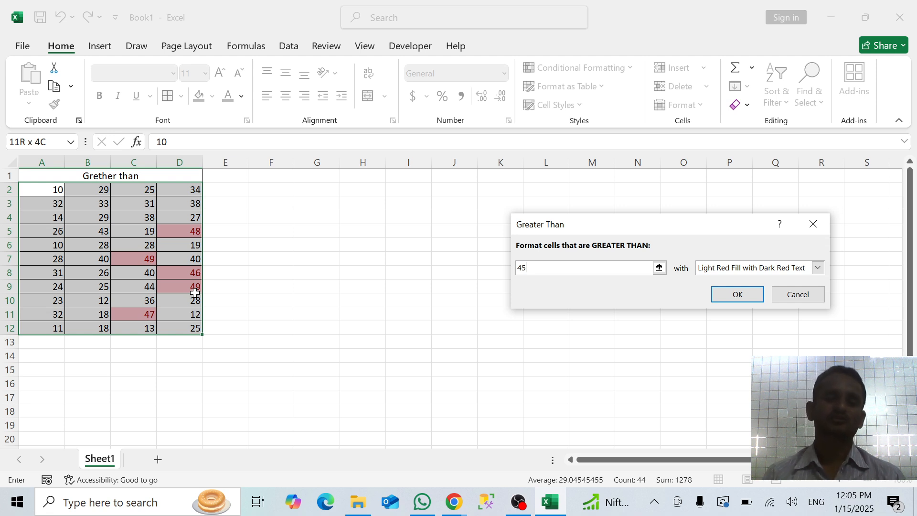
Give the rule a custom format with a two-color gradient fill, orange as Color 1 and gold as Color 2
left_click(817, 268)
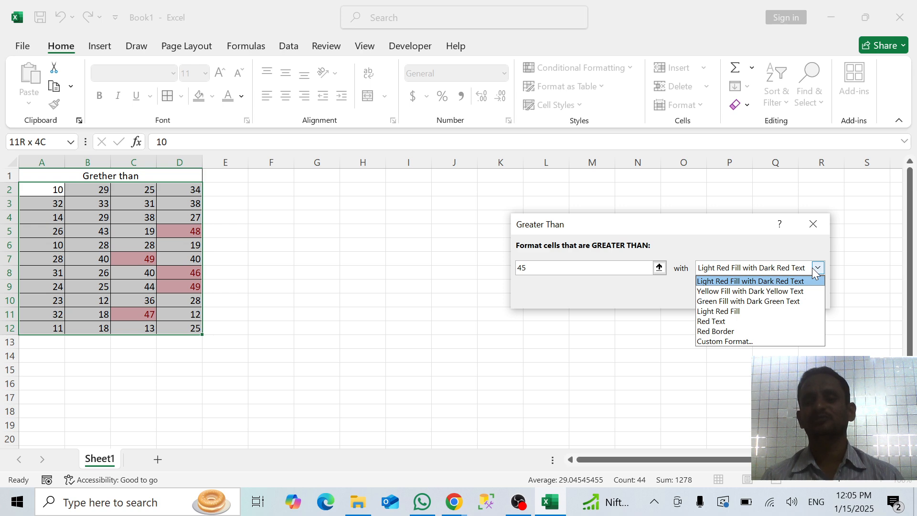
left_click(716, 341)
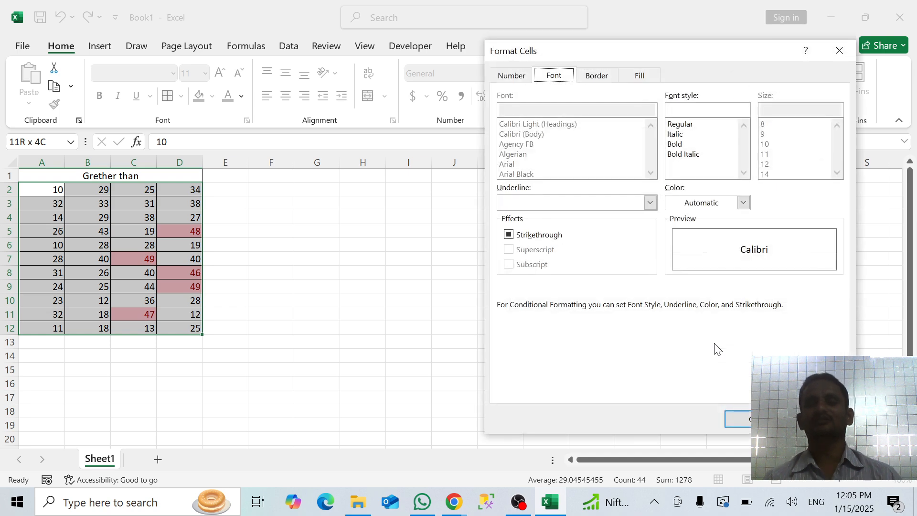
left_click(649, 76)
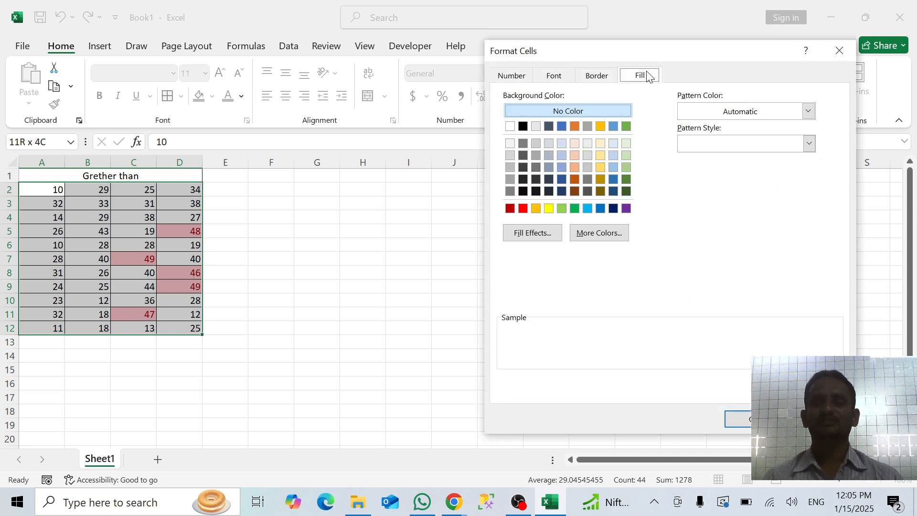
left_click(521, 234)
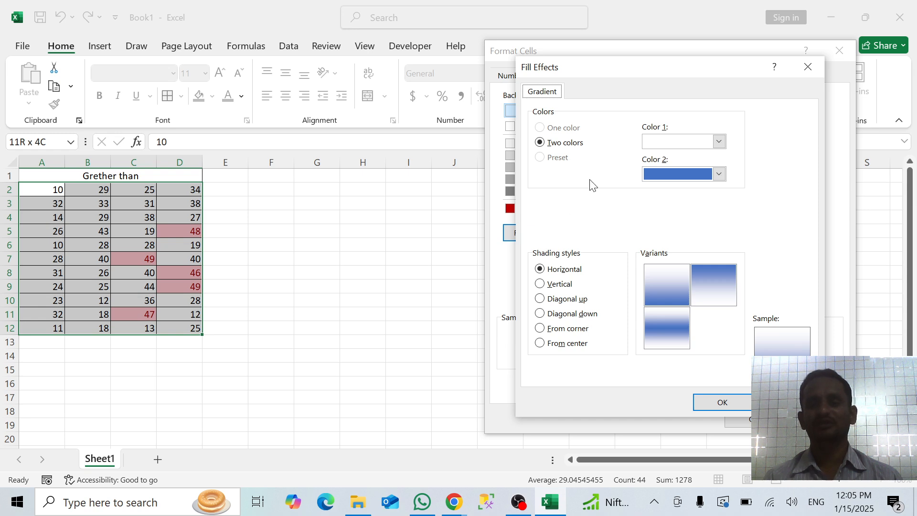
left_click(719, 142)
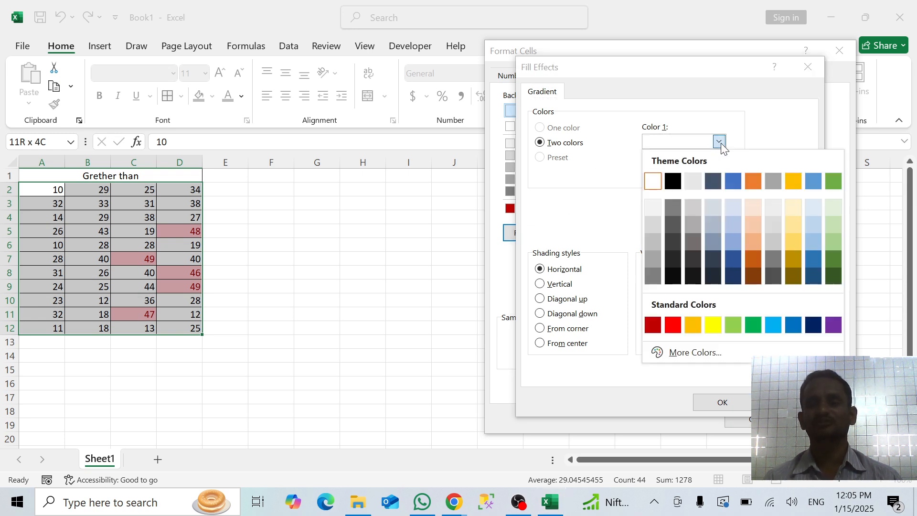
left_click(752, 186)
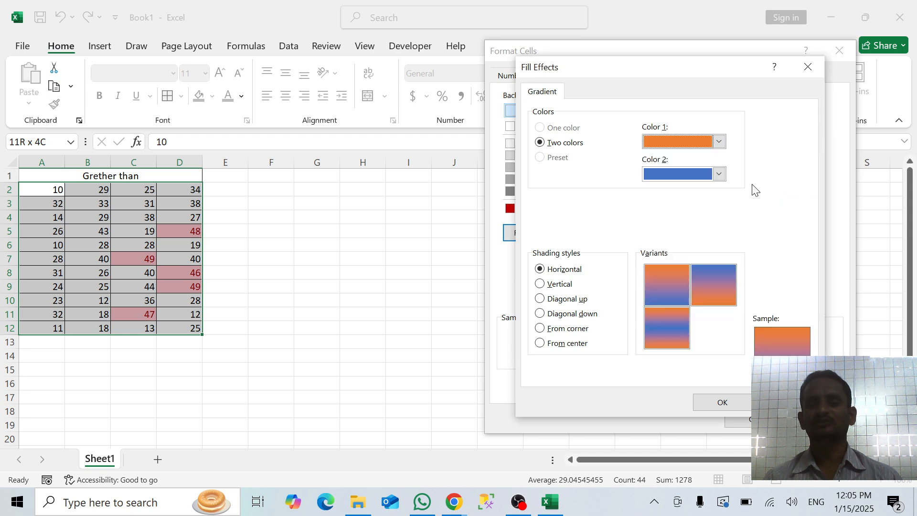
left_click(719, 174)
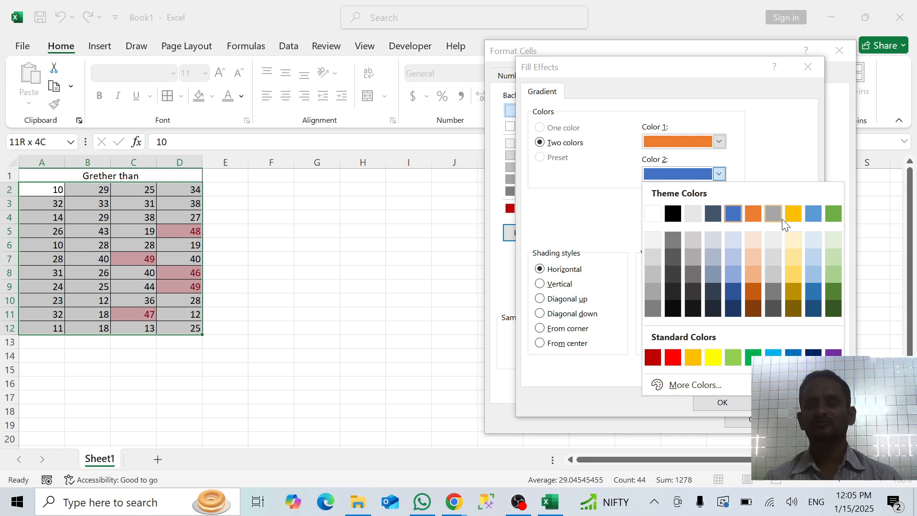
left_click(793, 214)
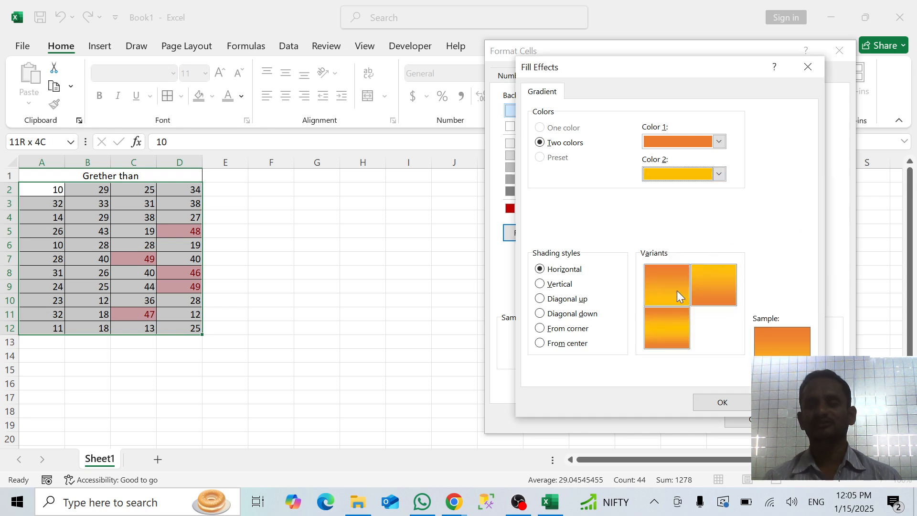
Preview the Vertical, Diagonal up, Diagonal down and From corner shading styles for the gradient
left_click(555, 285)
left_click(540, 298)
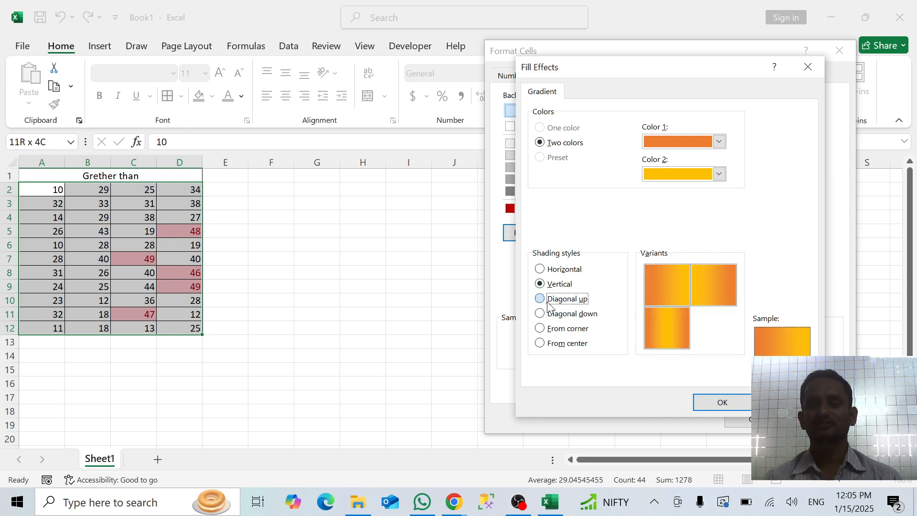
left_click(541, 315)
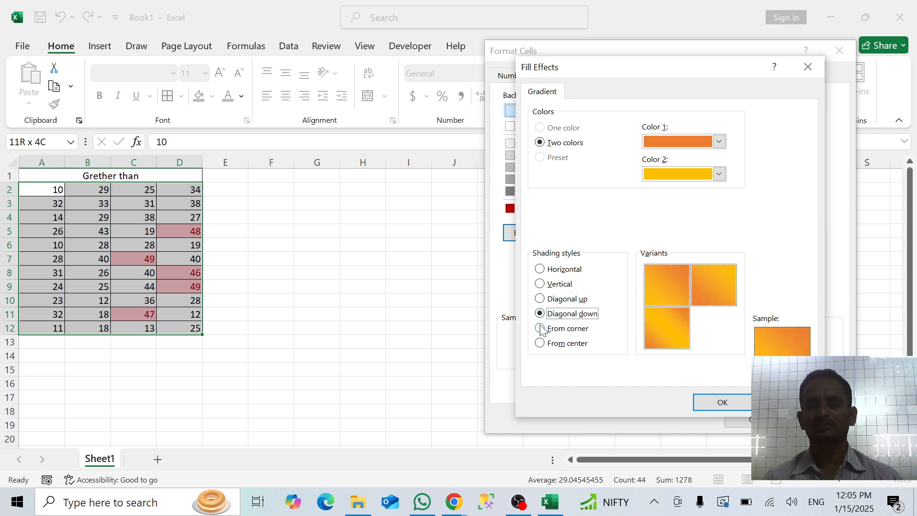
left_click(541, 329)
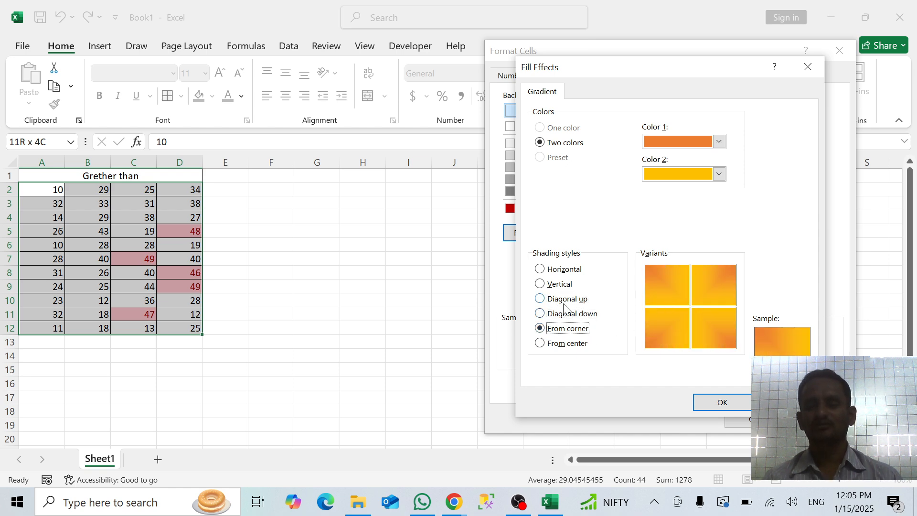
Set the gradient to Vertical shading with the variant that has gold in the center, and apply the rule
left_click(550, 285)
left_click(663, 288)
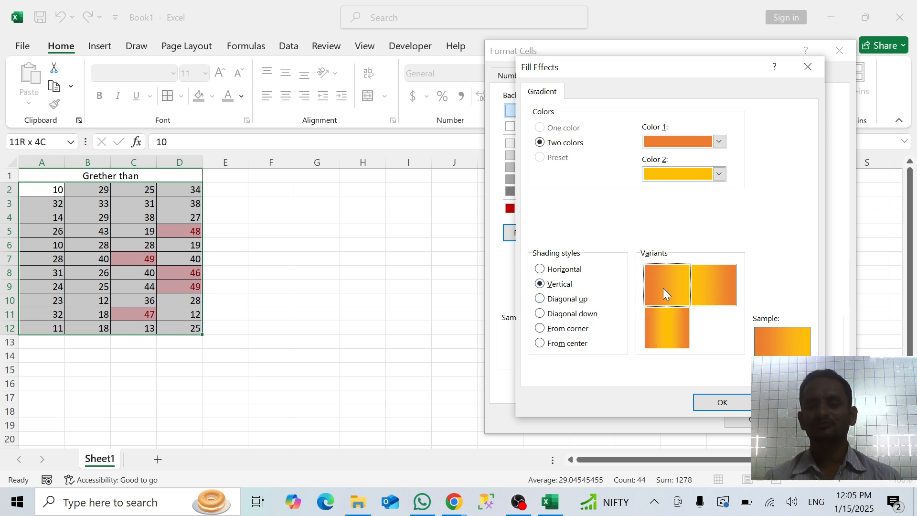
left_click(666, 331)
left_click(722, 402)
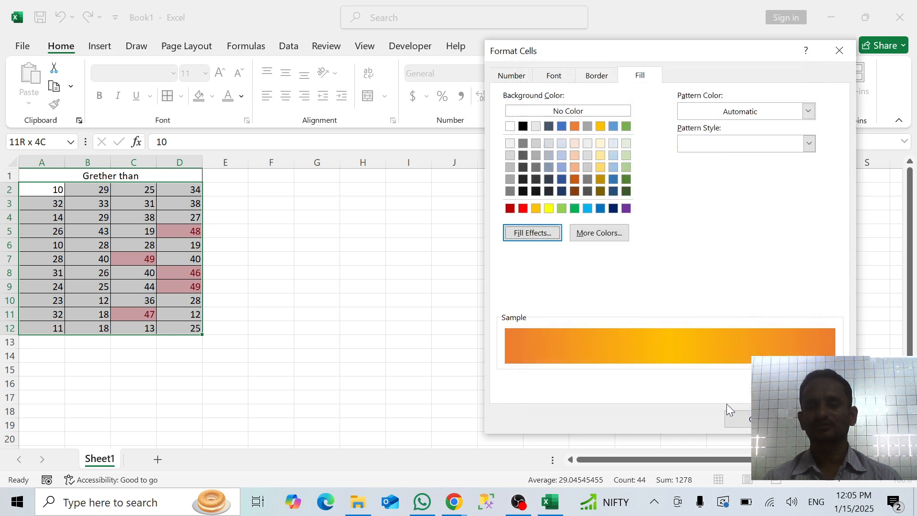
left_click(738, 419)
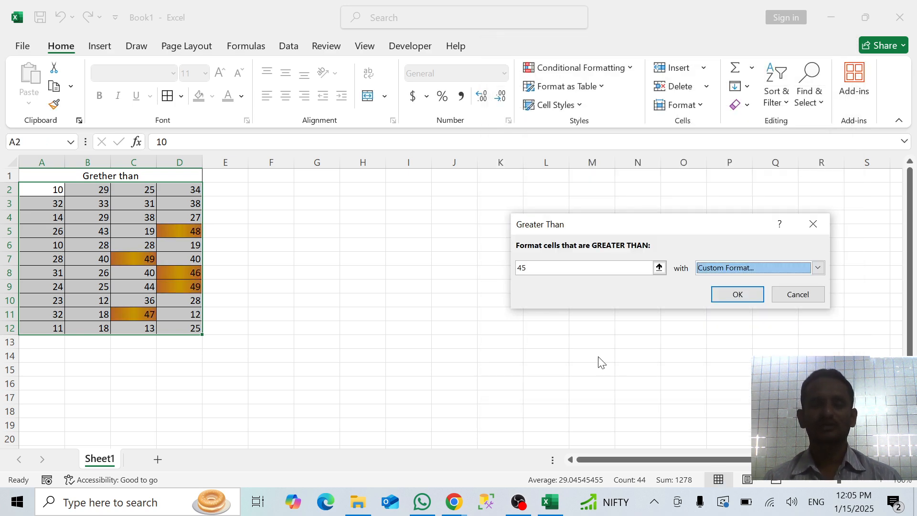
left_click(733, 293)
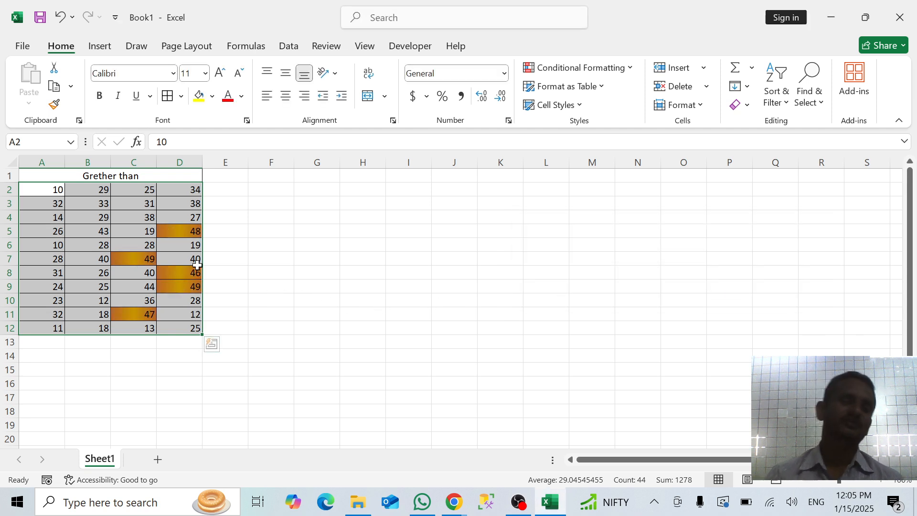
left_click(269, 315)
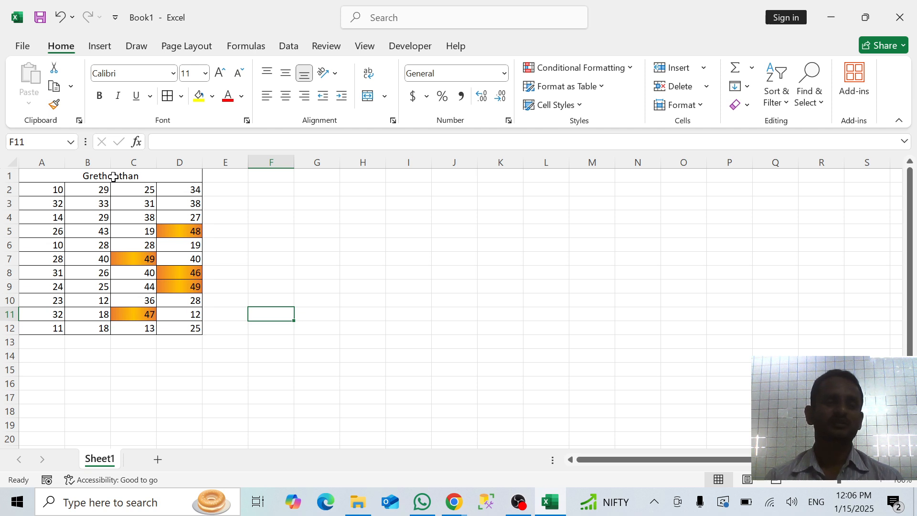
Copy the block A1:D12, including its heading and formatting, and paste it at F1
left_click_drag(112, 177, 146, 323)
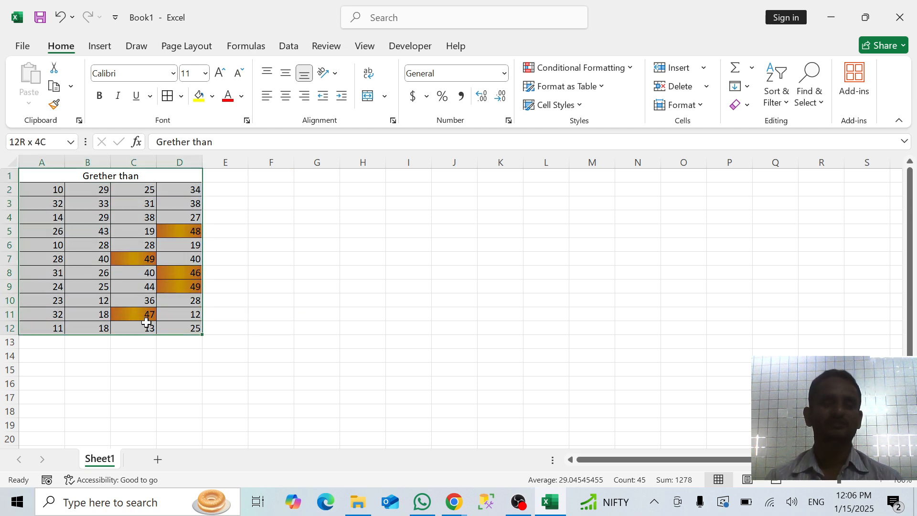
key("ctrl+c")
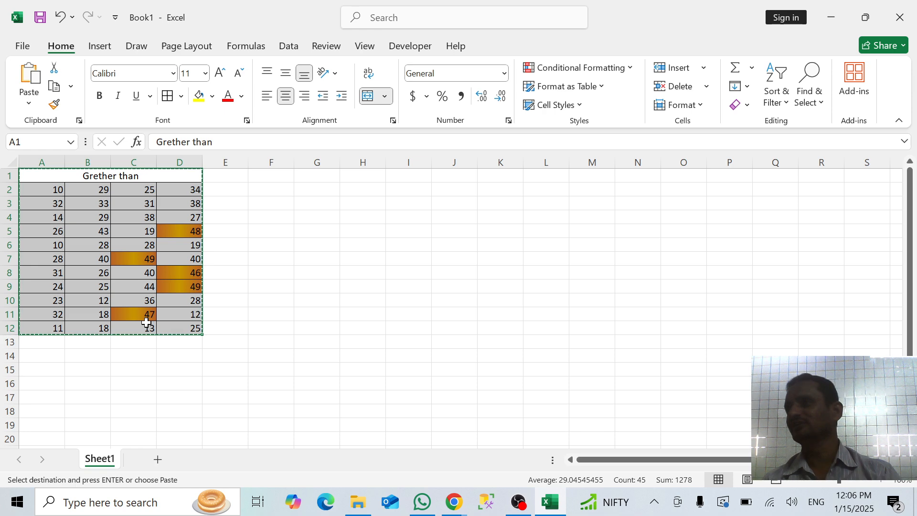
left_click(275, 178)
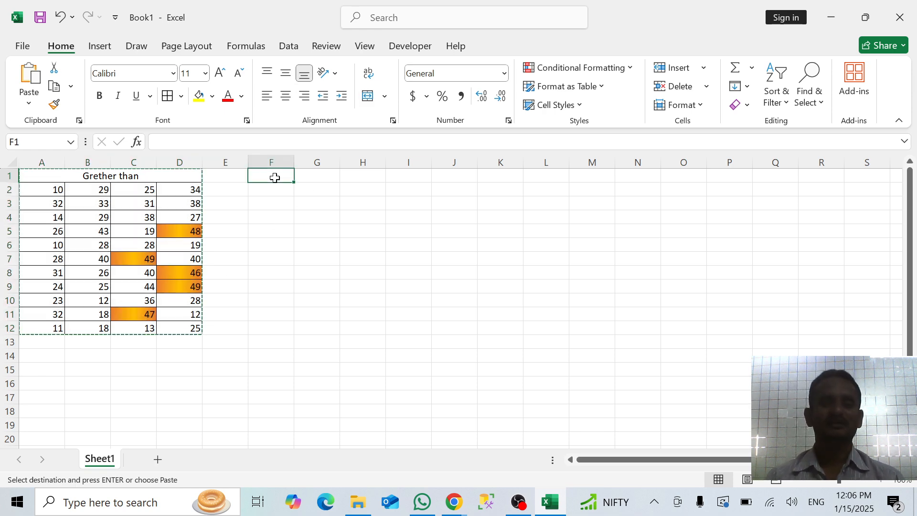
key("ctrl+v")
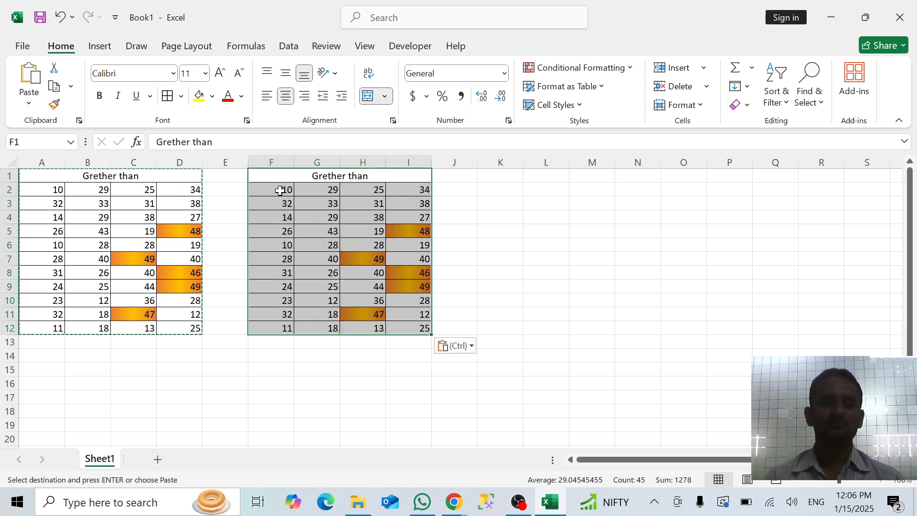
Clear the conditional formatting rules from the copied numbers in F2:I12
left_click(283, 192)
left_click_drag(283, 192, 403, 327)
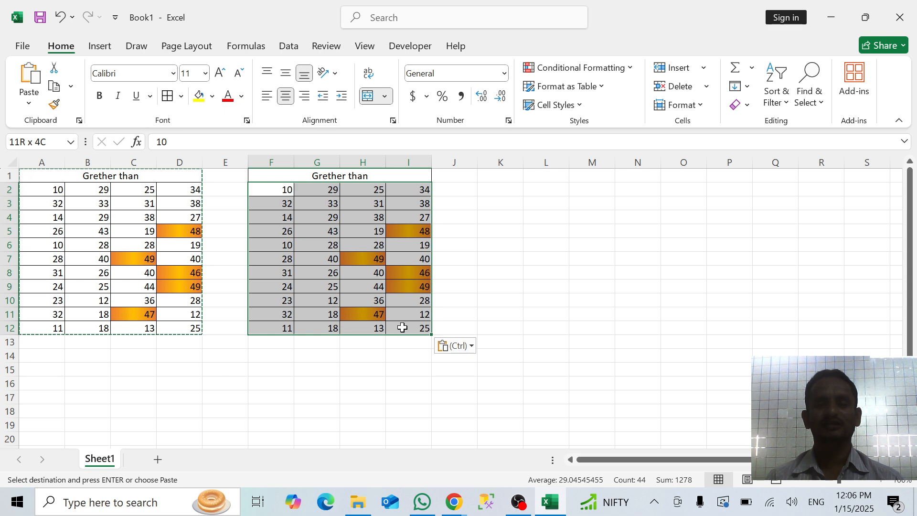
left_click(611, 67)
mouse_move(571, 265)
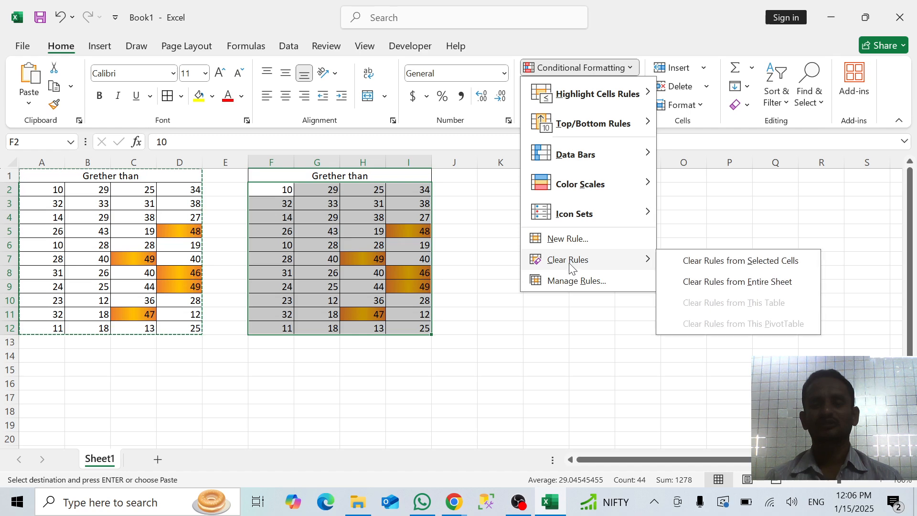
left_click(701, 260)
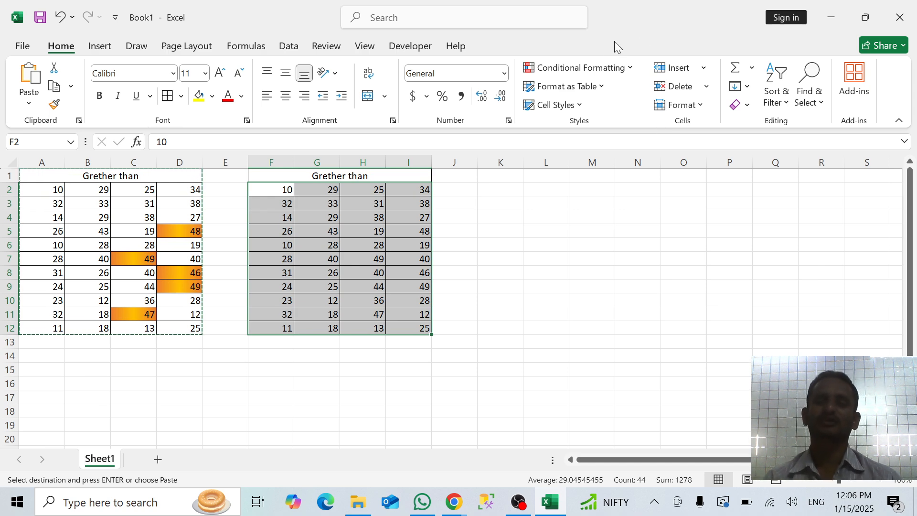
Start a Less Than highlight rule on F2:I12, preview a threshold of 35, and empty the threshold value
left_click(614, 68)
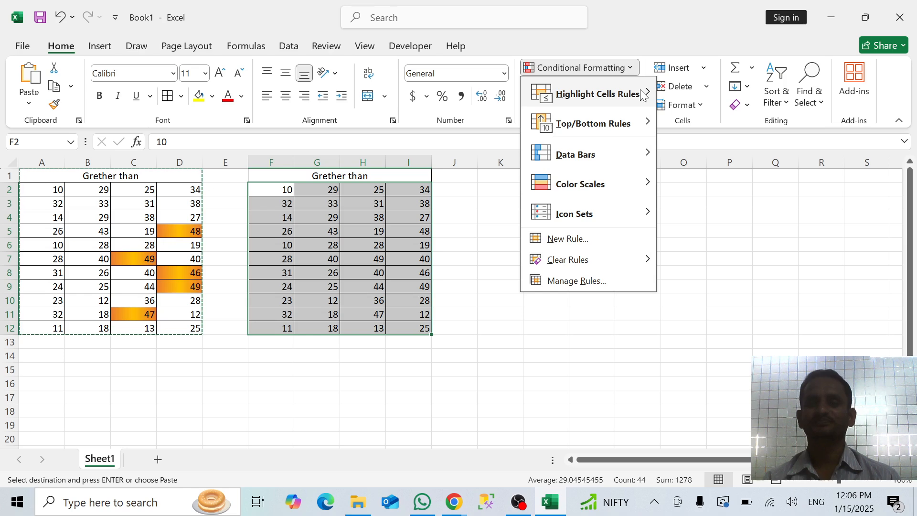
mouse_move(642, 94)
left_click(717, 125)
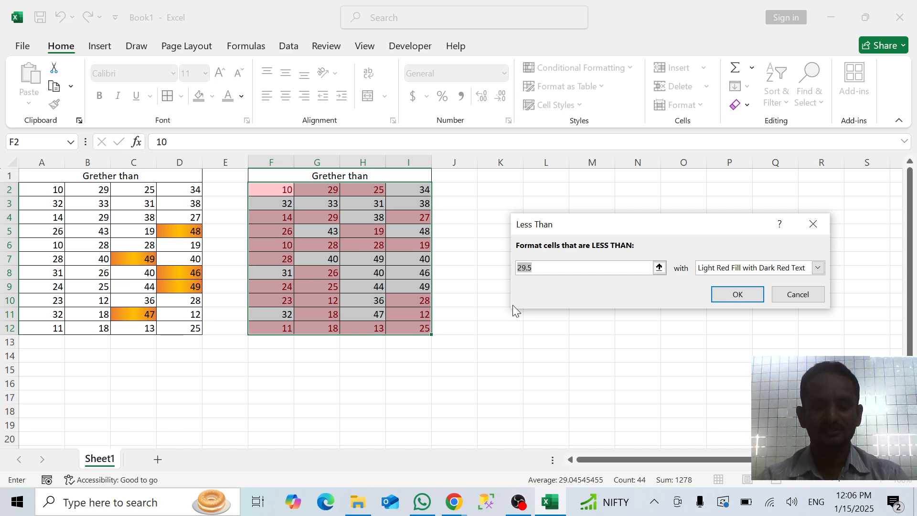
type("35")
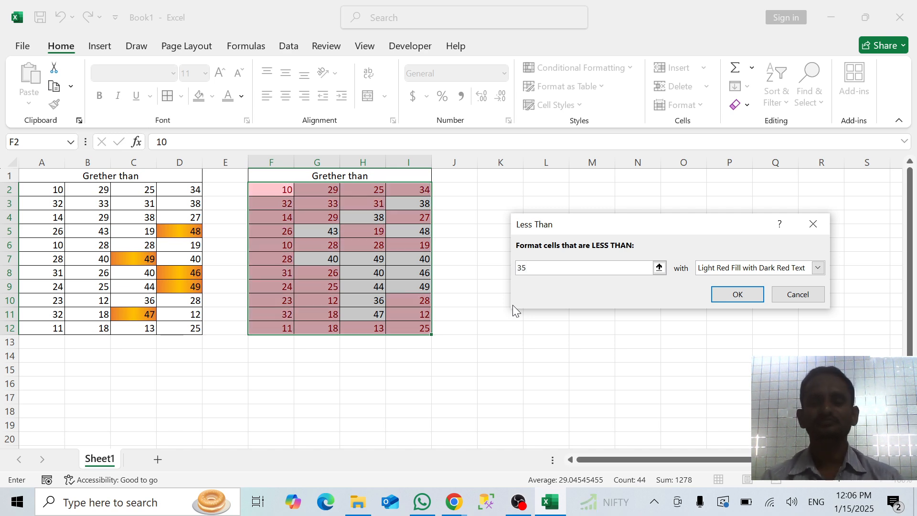
key("BackSpace")
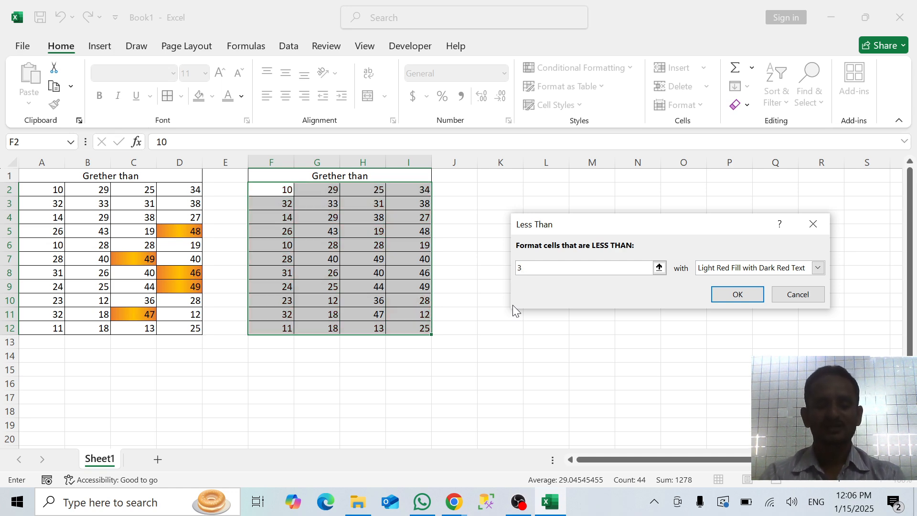
type("25")
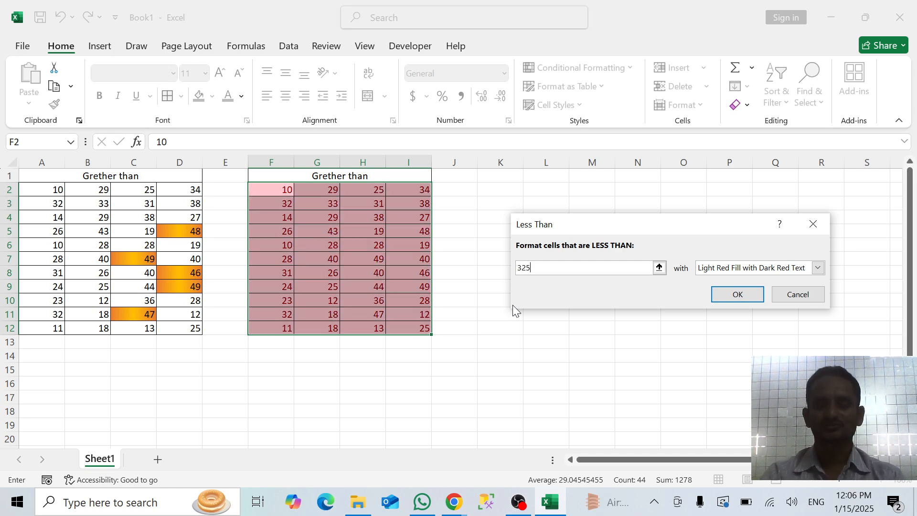
key("BackSpace")
key("BackSpace")
key("BackSpace")
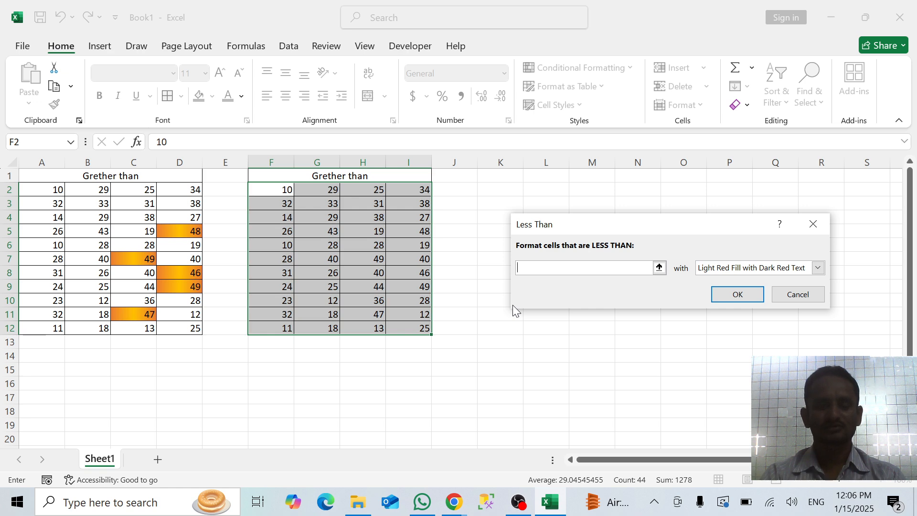
Preview thresholds of 25, 22 and 21 for the Less Than rule
type("25")
key("BackSpace")
key("BackSpace")
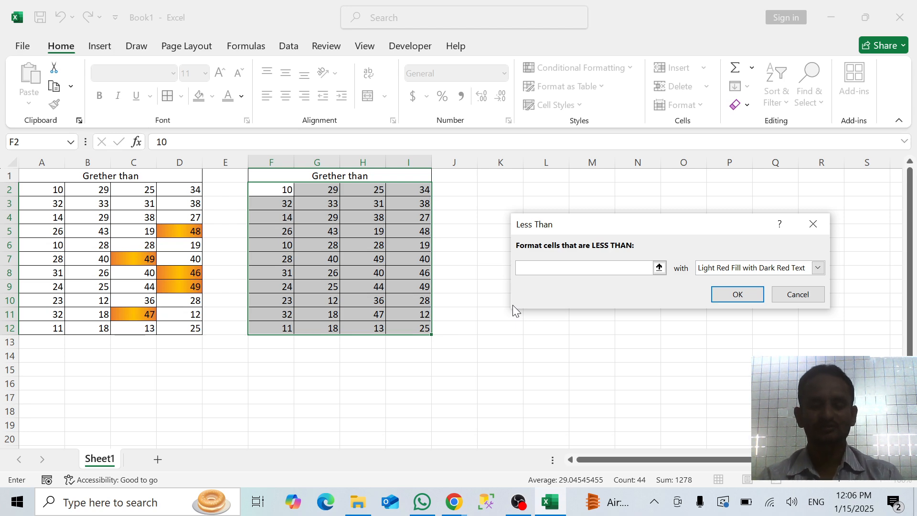
type("22")
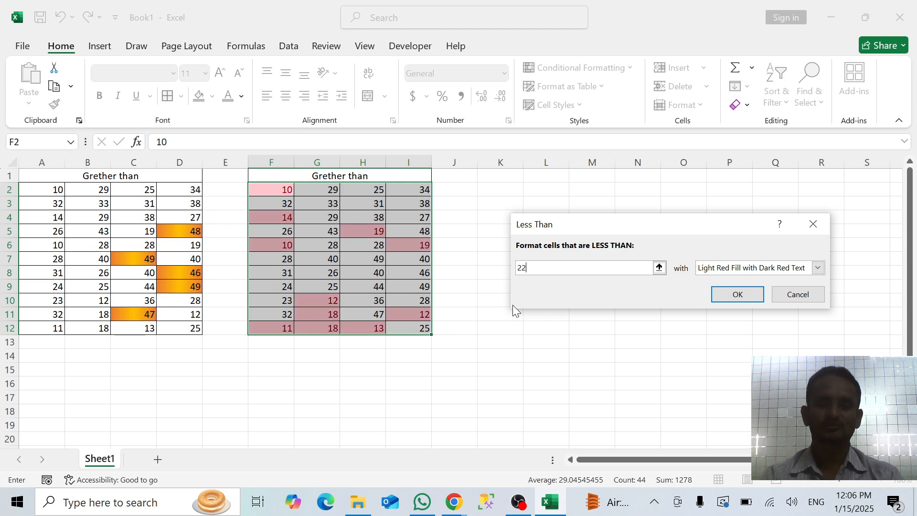
key("BackSpace")
type("1")
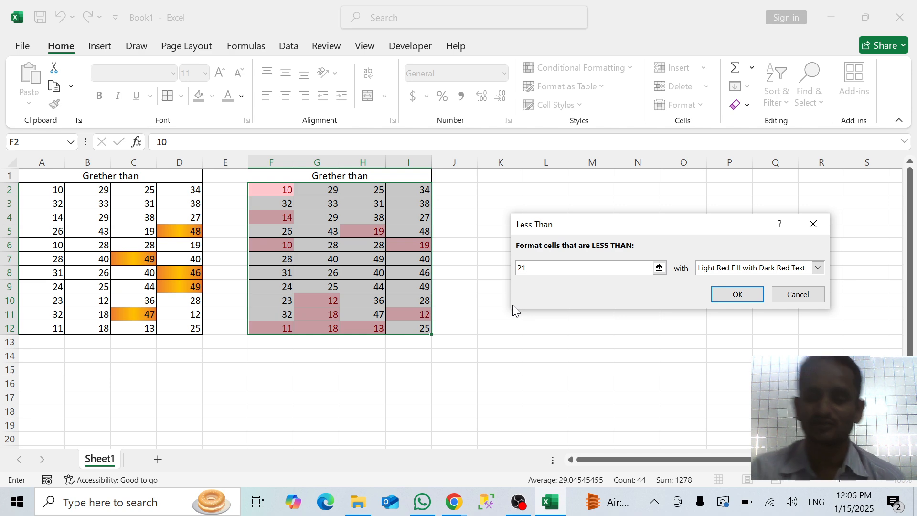
Preview a threshold of 11 and set the Less Than rule's threshold to 15
key("BackSpace")
key("BackSpace")
type("11")
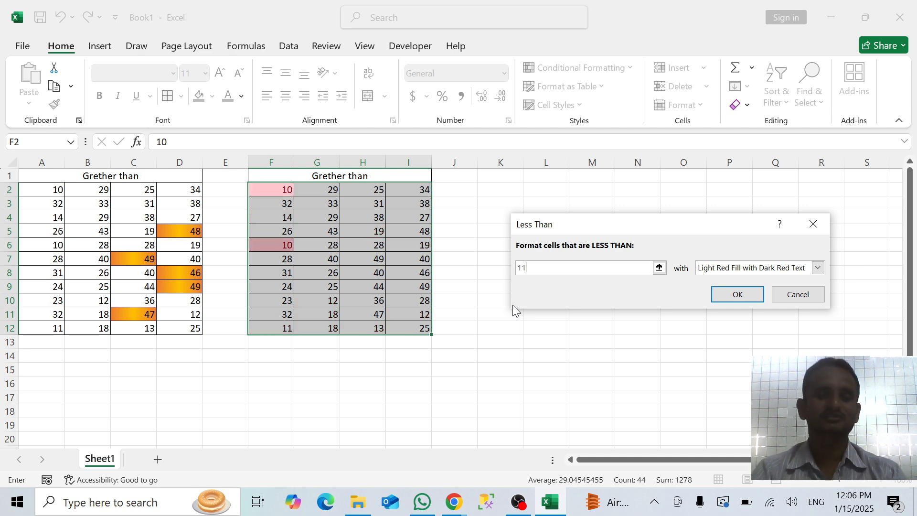
key("BackSpace")
type("5")
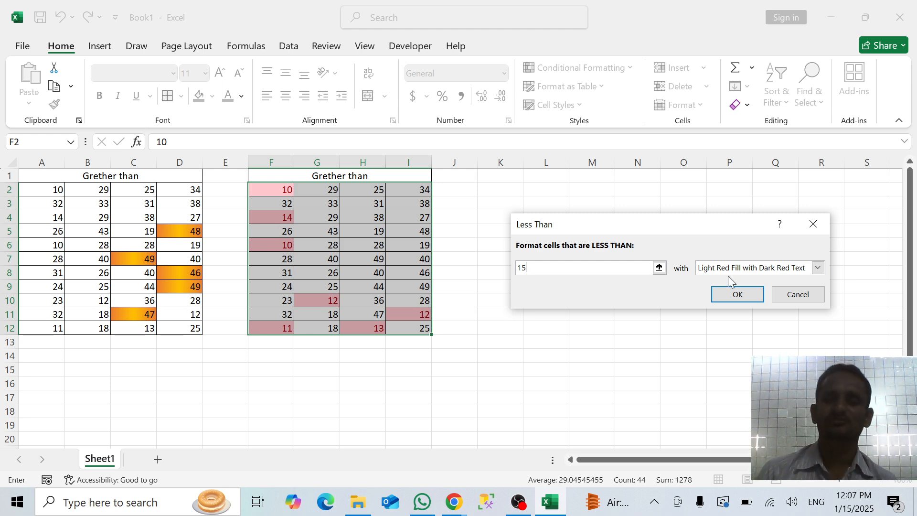
Choose a custom format for the Less Than rule and mix the custom sky-blue background color #44BBDC
left_click(818, 267)
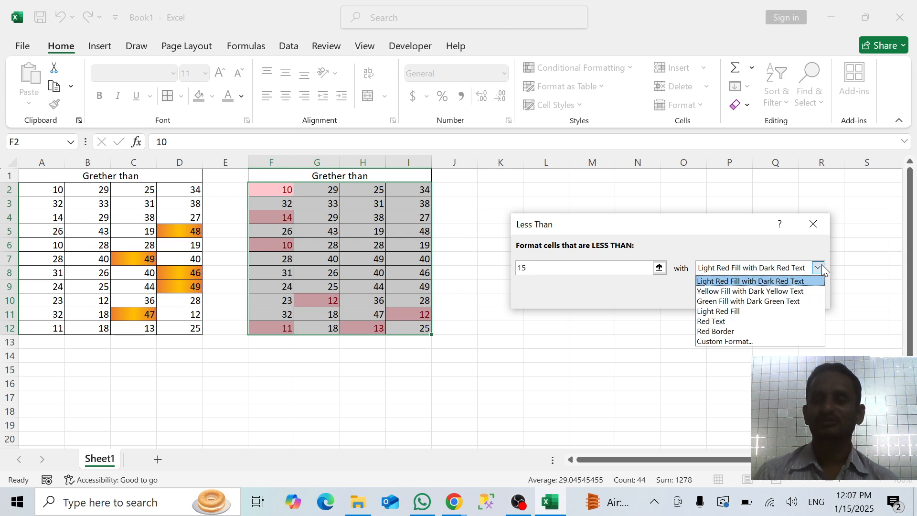
left_click(718, 342)
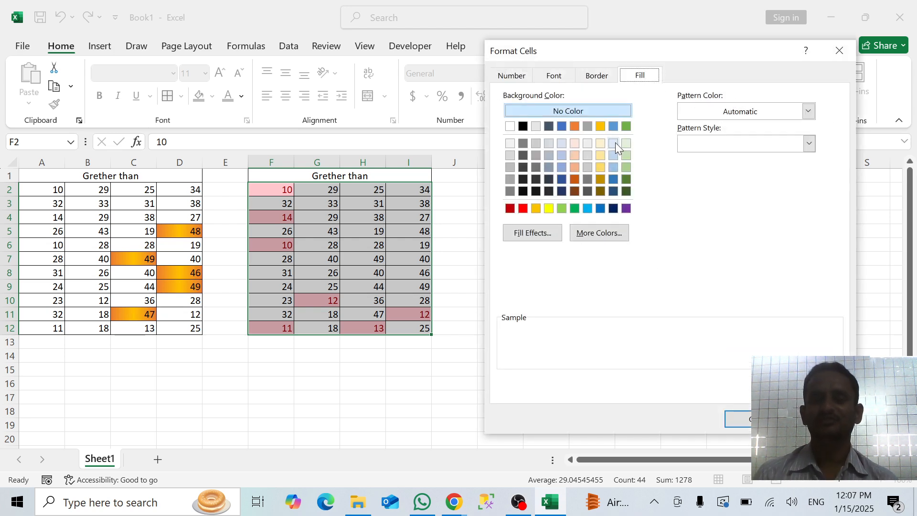
left_click(599, 234)
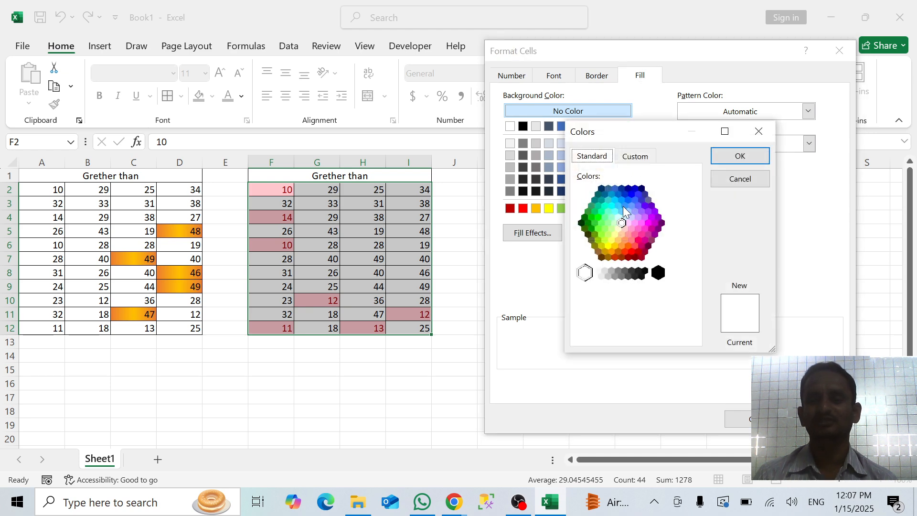
left_click(640, 162)
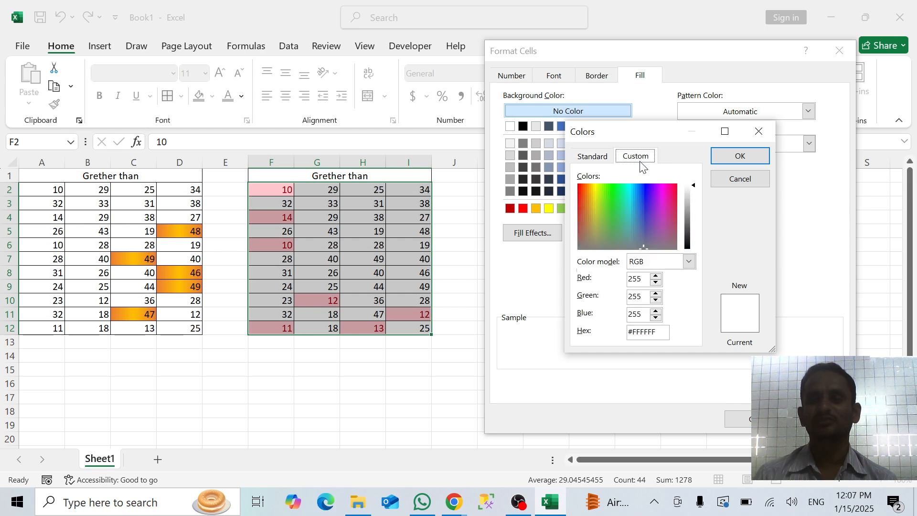
left_click(631, 204)
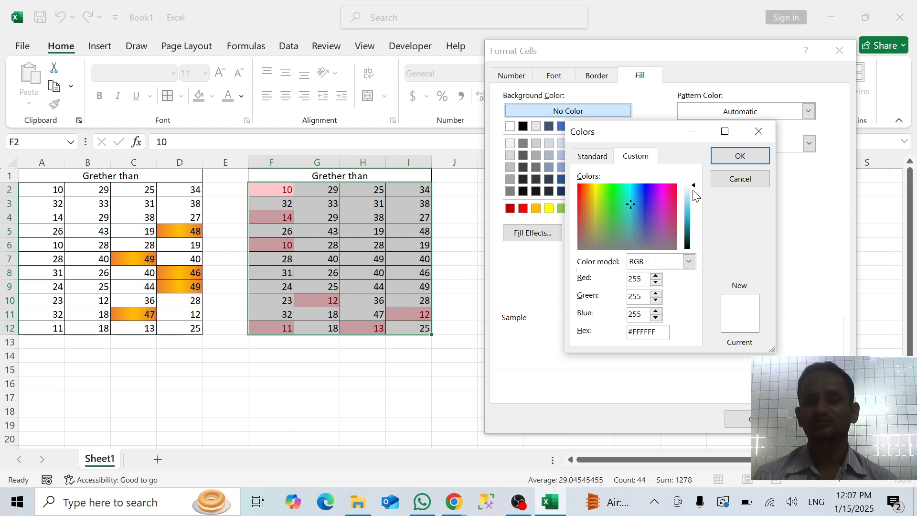
left_click_drag(689, 197, 692, 223)
mouse_move(691, 218)
left_mouse_down()
mouse_move(689, 235)
mouse_move(687, 210)
mouse_move(690, 219)
left_mouse_up()
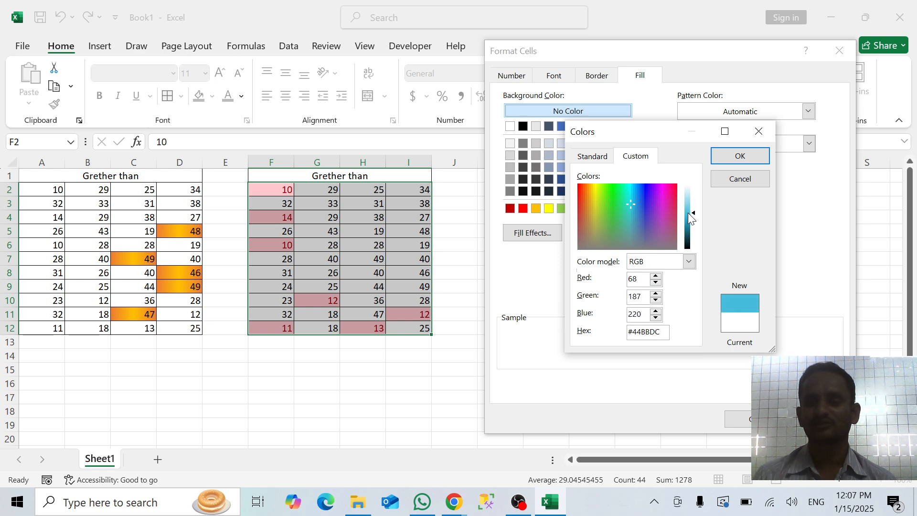
Try cyan, green, yellow-green and yellow shades as the custom background color
left_click(627, 190)
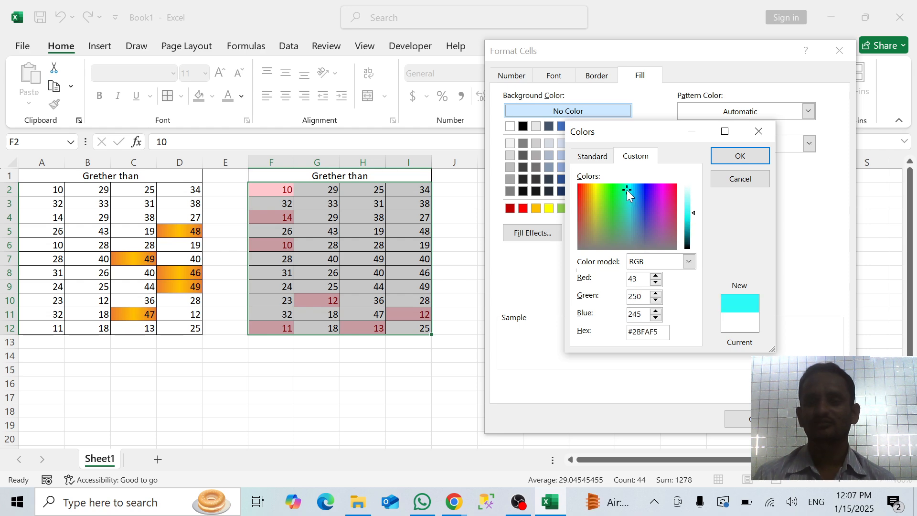
left_click(612, 194)
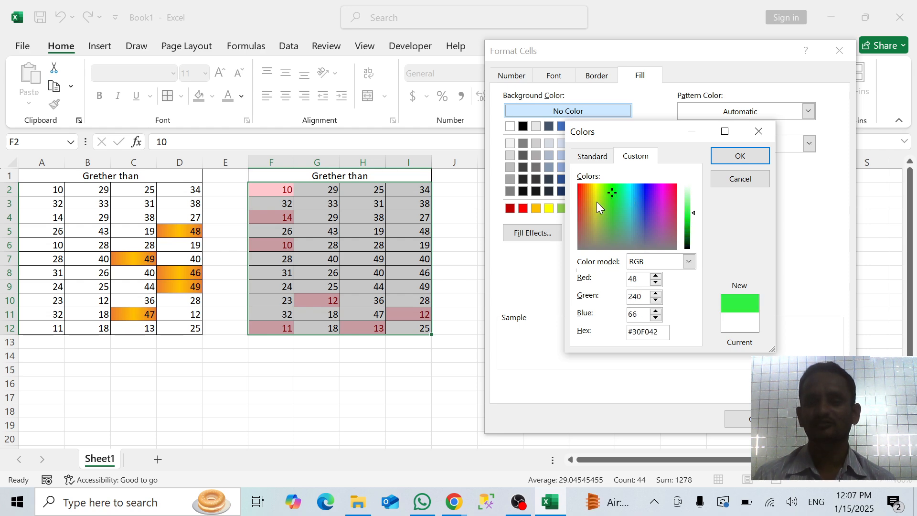
left_click(597, 203)
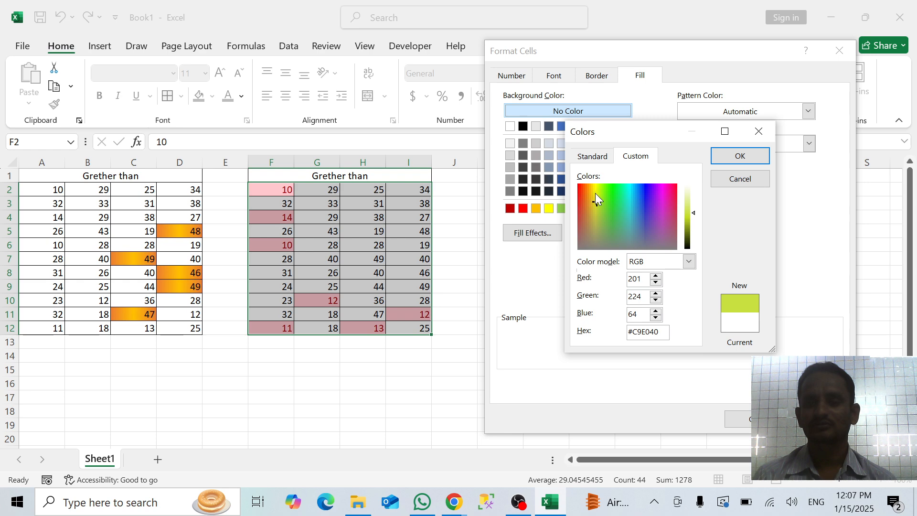
left_click(596, 194)
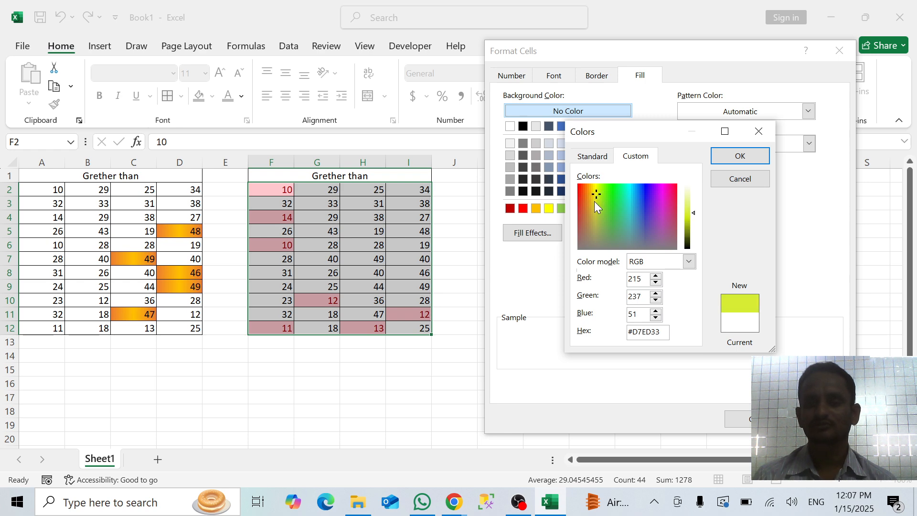
left_click(594, 201)
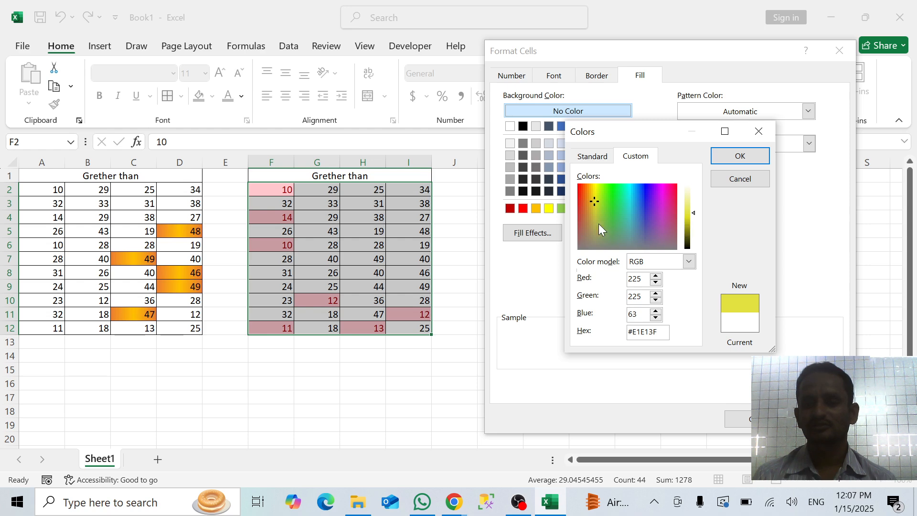
Set the custom background color to the light olive shade #D2D086 and accept it
left_click(594, 219)
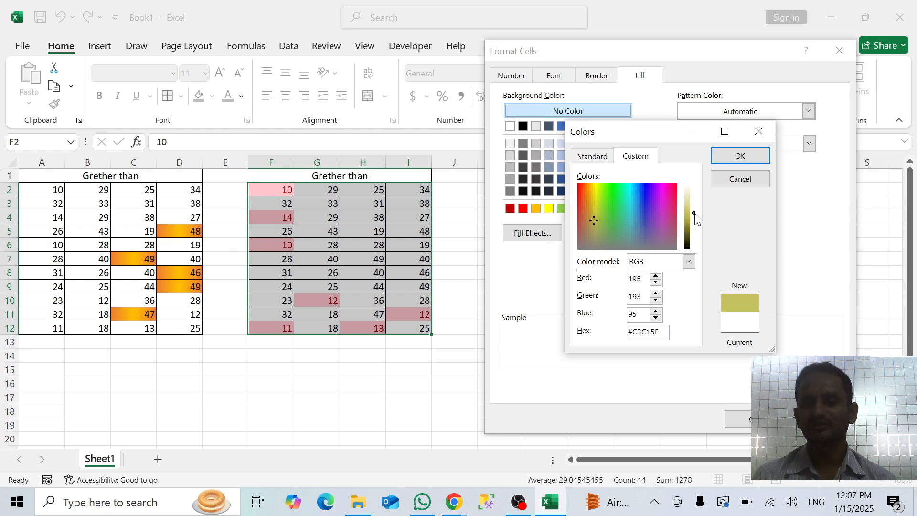
mouse_move(695, 217)
left_mouse_down()
mouse_move(694, 199)
mouse_move(696, 229)
mouse_move(693, 212)
left_mouse_up()
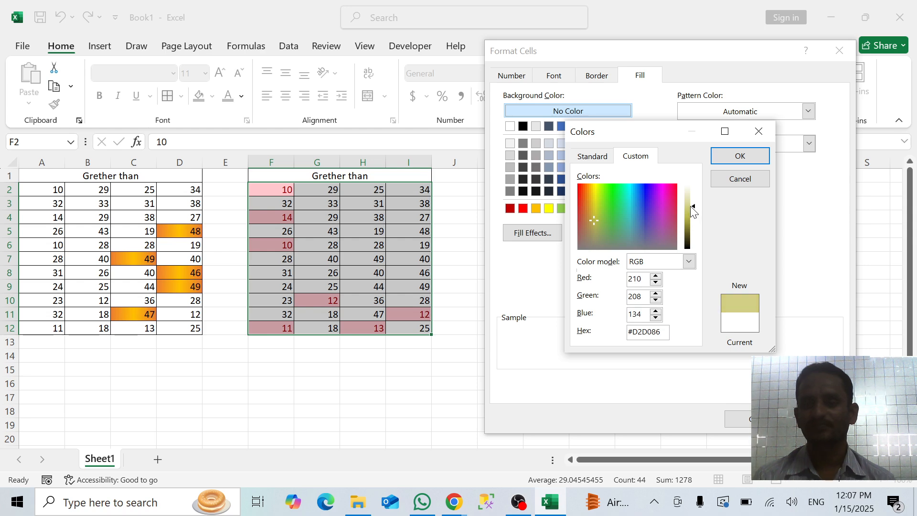
left_click(748, 156)
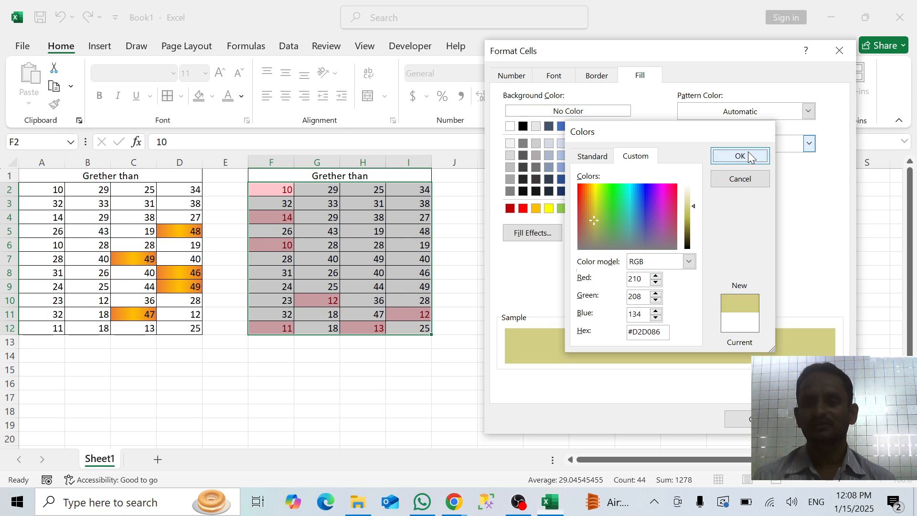
Start a two-color gradient fill for the Less Than format, try black, and set Color 1 to a light blue shade
left_click(537, 234)
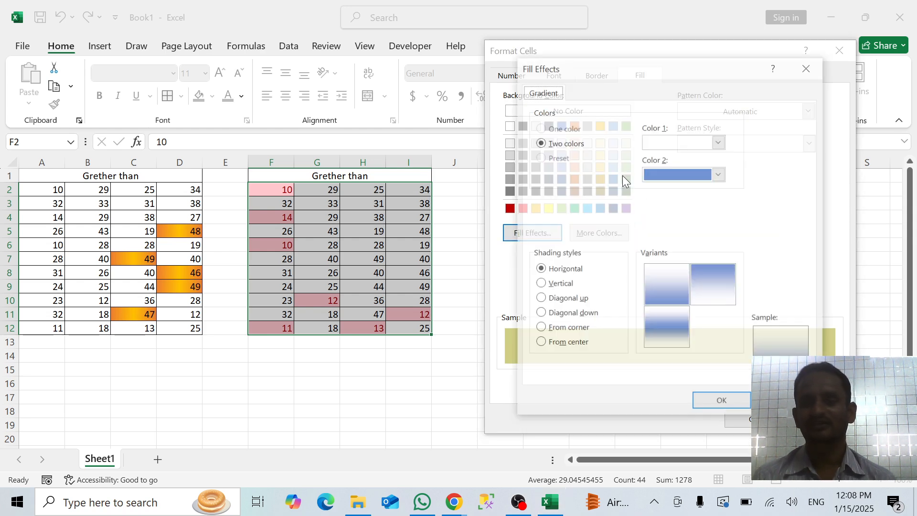
left_click(719, 142)
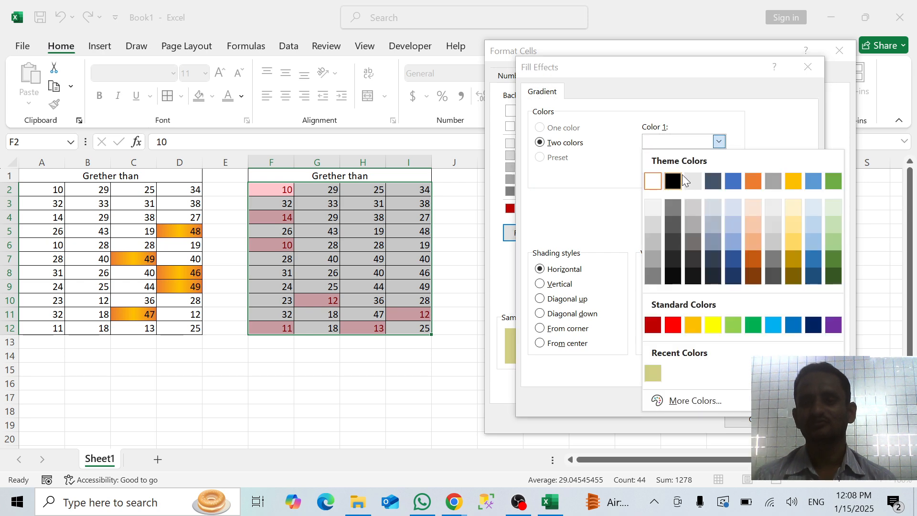
left_click(673, 181)
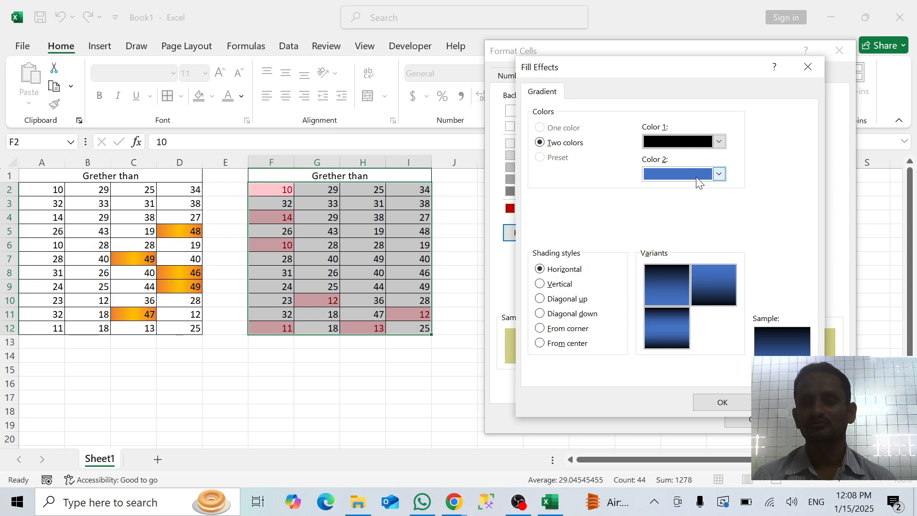
left_click(719, 142)
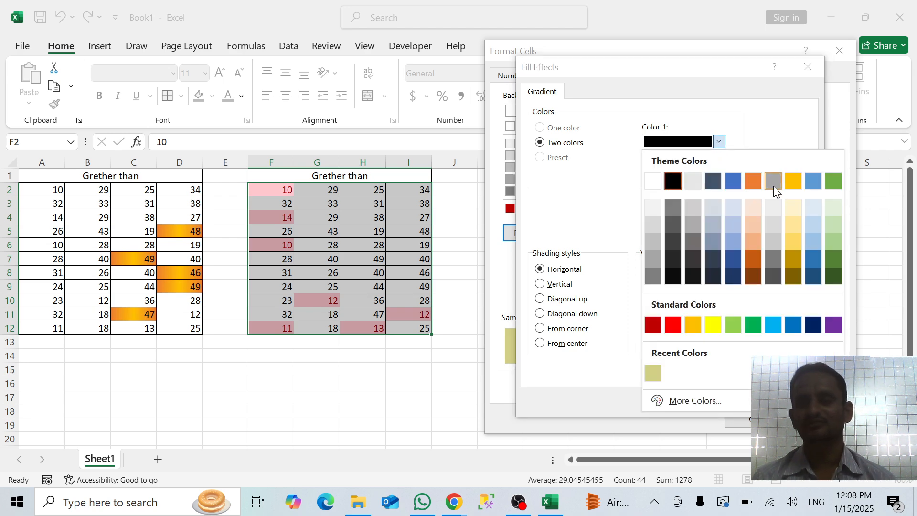
left_click(813, 224)
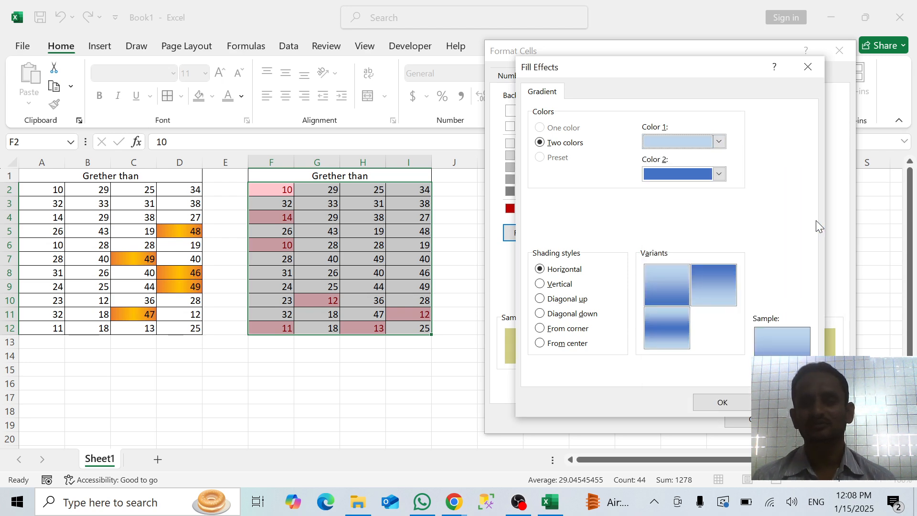
Set the gradient's Color 2 to dark orange, choose the horizontal variant with the orange band in the middle, and apply the Less Than rule
left_click(718, 174)
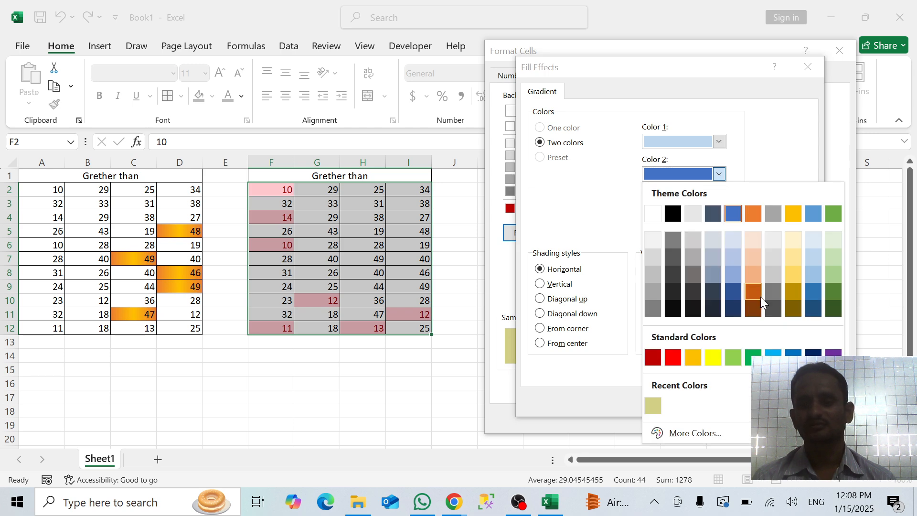
left_click(754, 292)
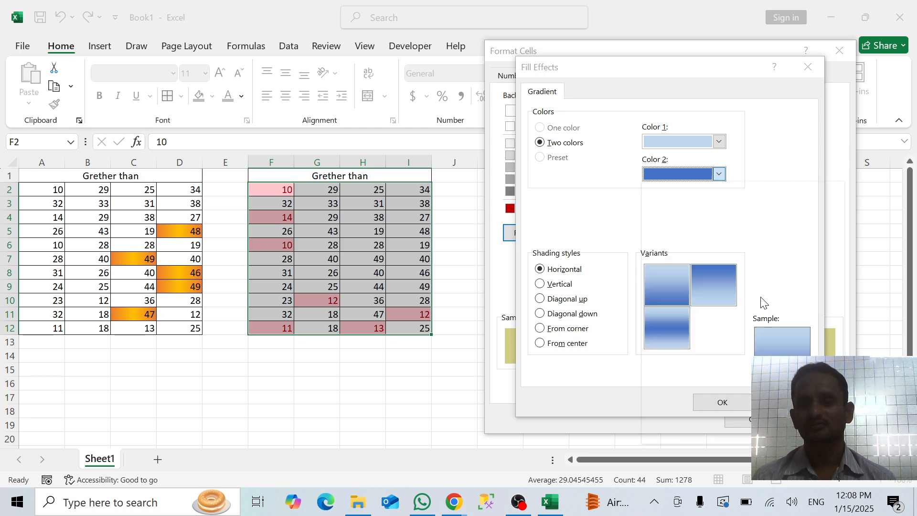
left_click(672, 325)
left_click(721, 403)
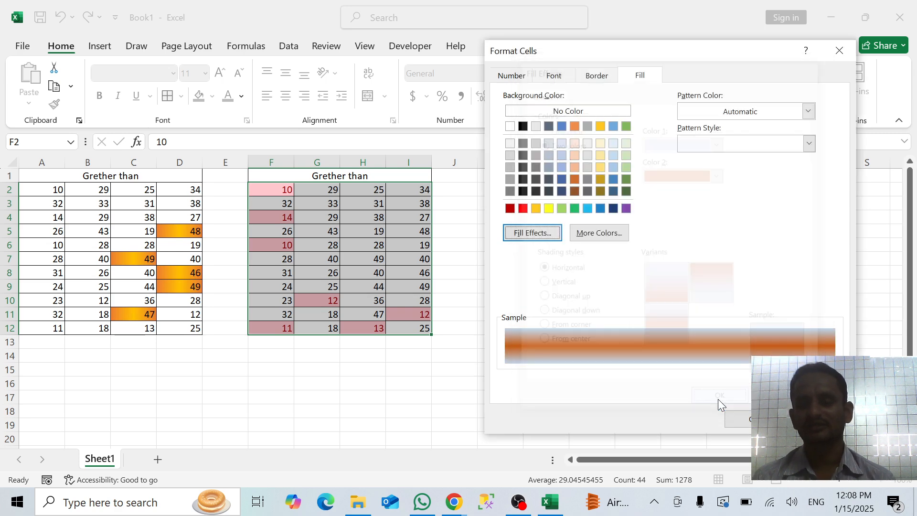
left_click(746, 422)
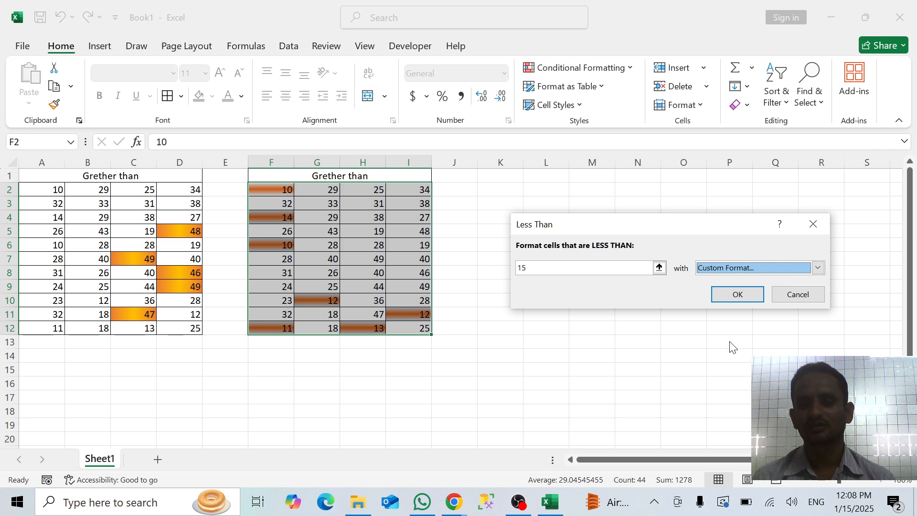
left_click(737, 294)
left_click(658, 355)
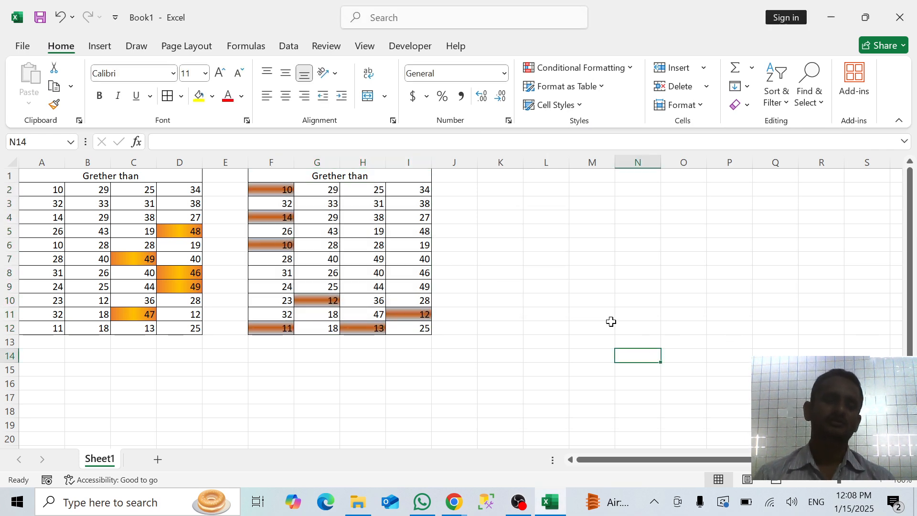
Change the heading of the second number block in F1 to "Less than"
left_click(372, 178)
type("L")
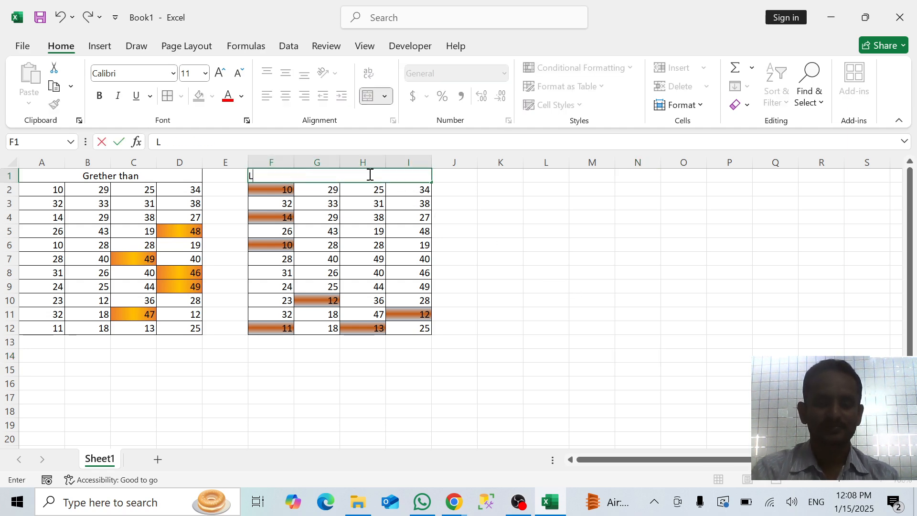
type("ess tha")
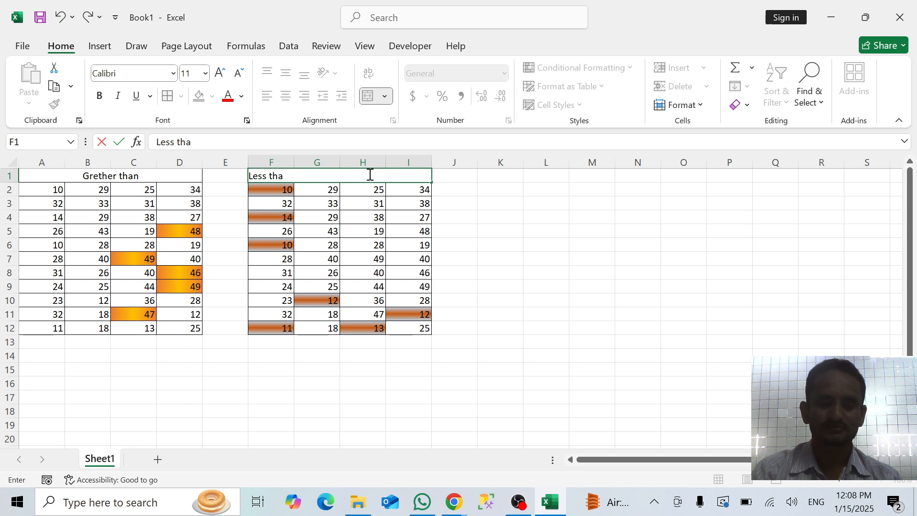
type("n")
key("Return")
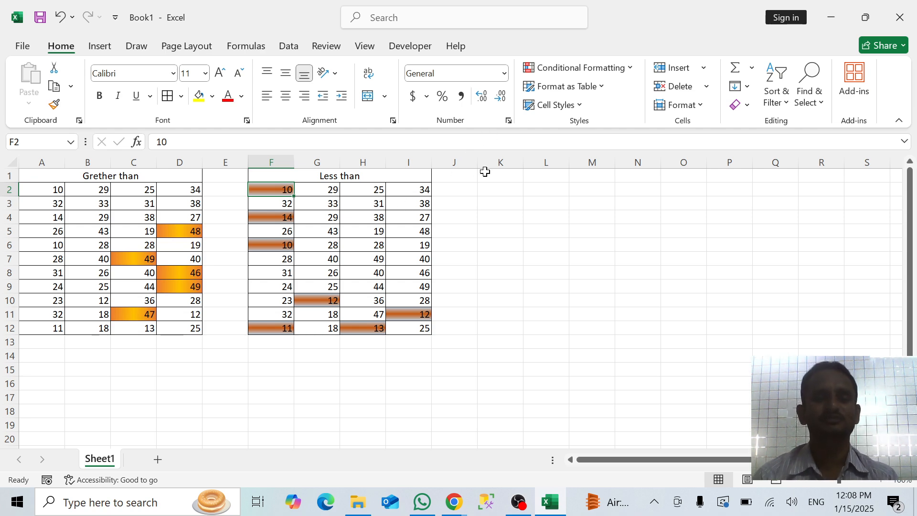
Copy the Less than block F1:I12 and paste it at K1
left_click_drag(399, 173, 401, 323)
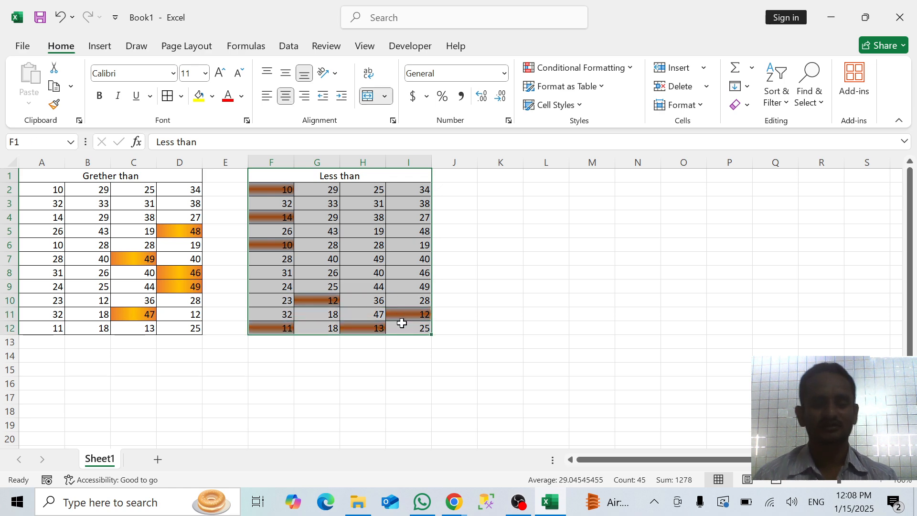
key("ctrl+c")
left_click(502, 176)
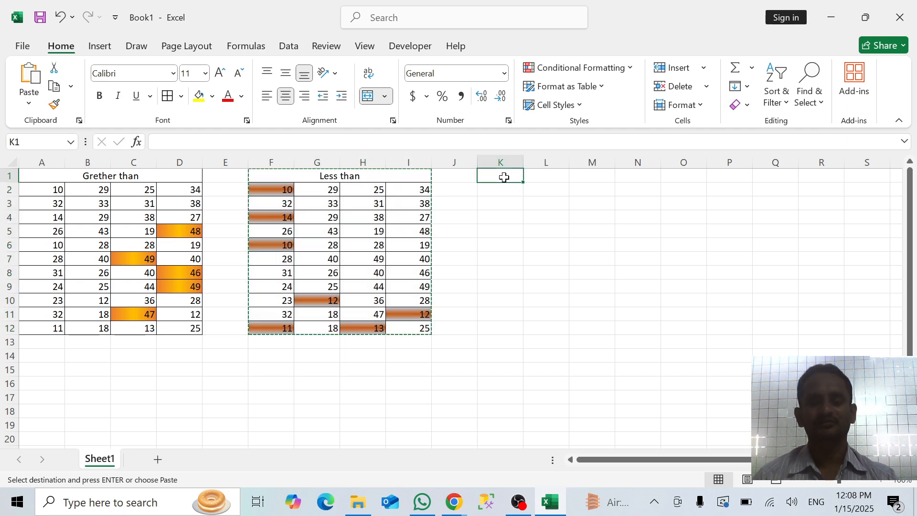
key("ctrl+v")
Clear the conditional formatting rules from the pasted numbers in K2:N12
left_click_drag(500, 193, 643, 328)
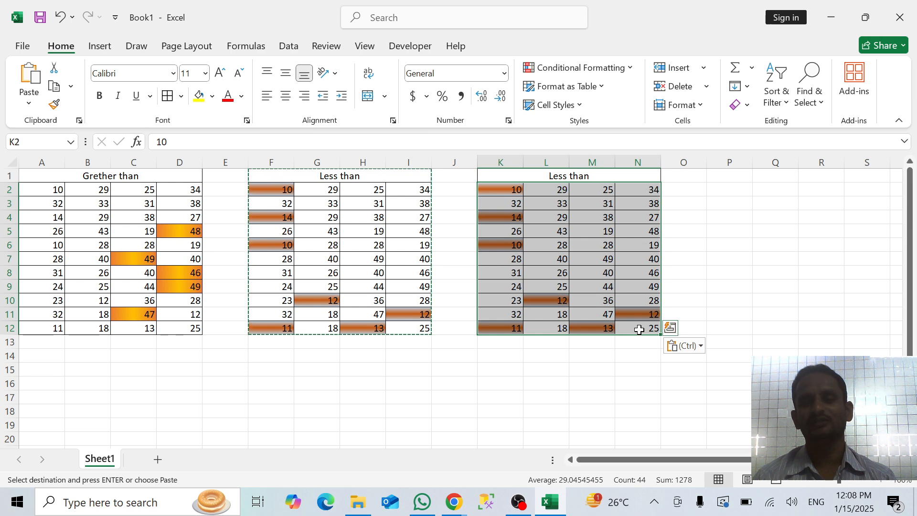
left_click(619, 70)
mouse_move(584, 261)
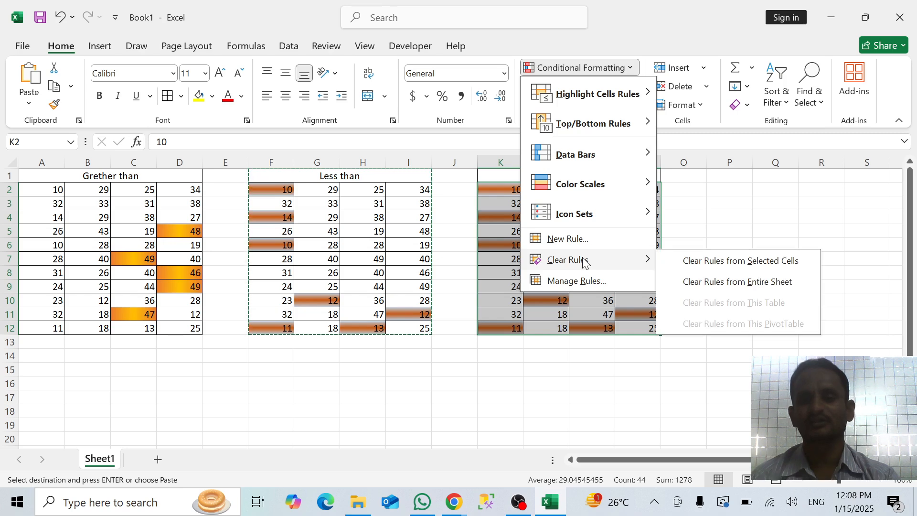
left_click(698, 262)
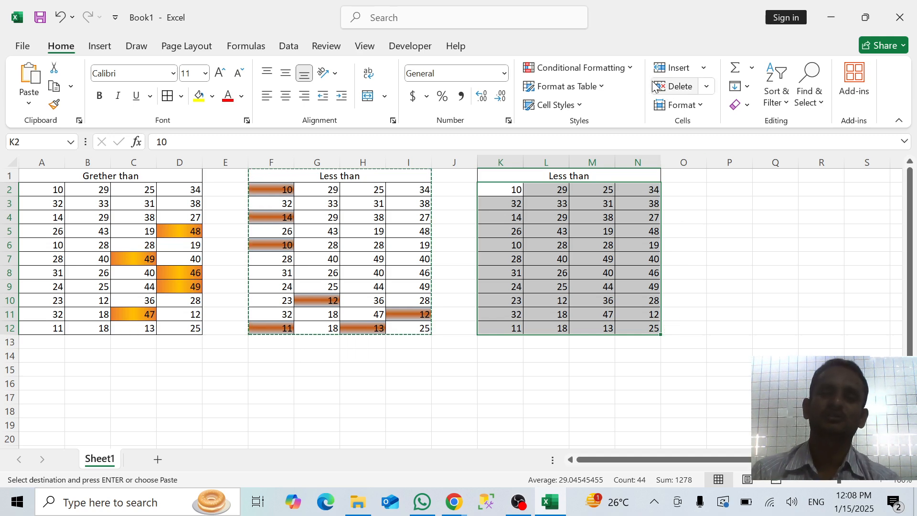
Create a Between highlight rule for K2:N12 and preview it with limits of 10 and 20
left_click(624, 68)
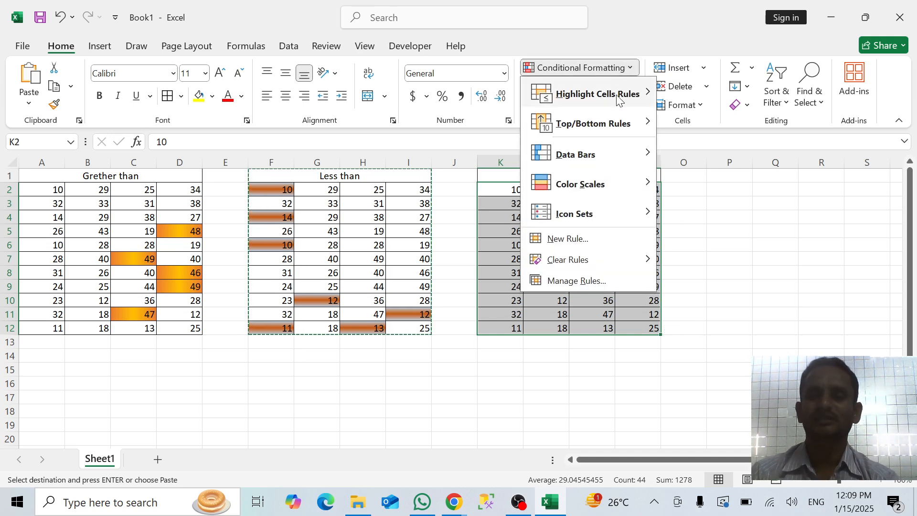
mouse_move(610, 94)
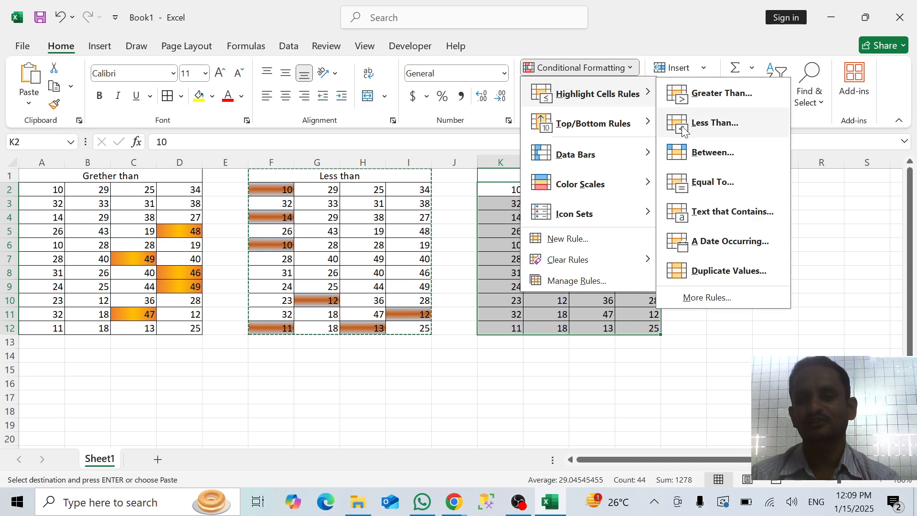
left_click(692, 157)
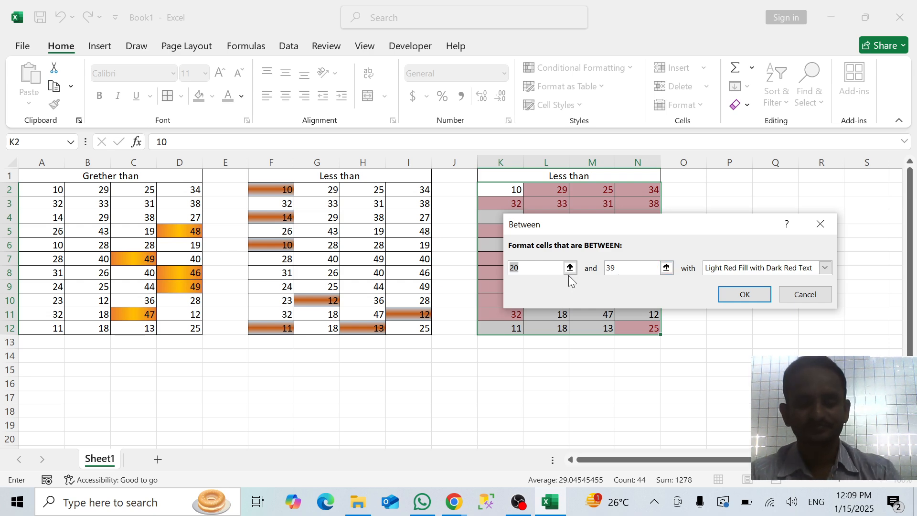
type("10")
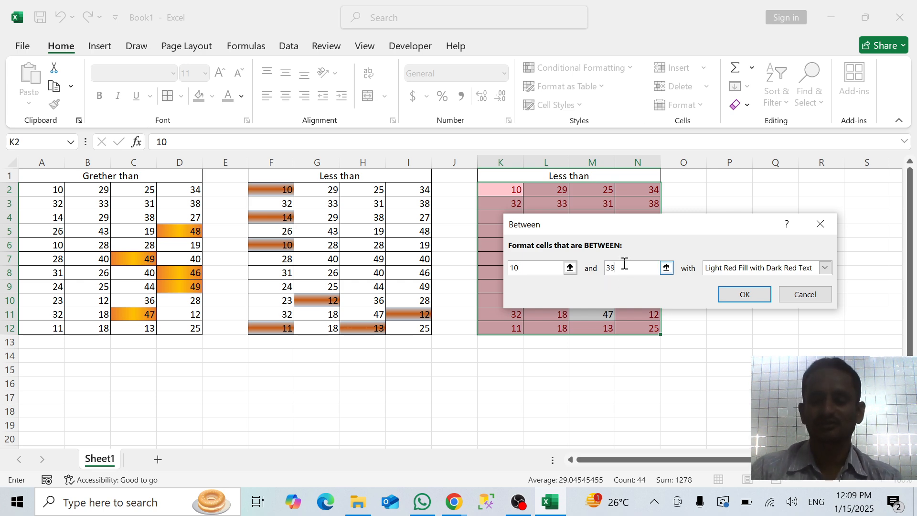
key("BackSpace")
type("20")
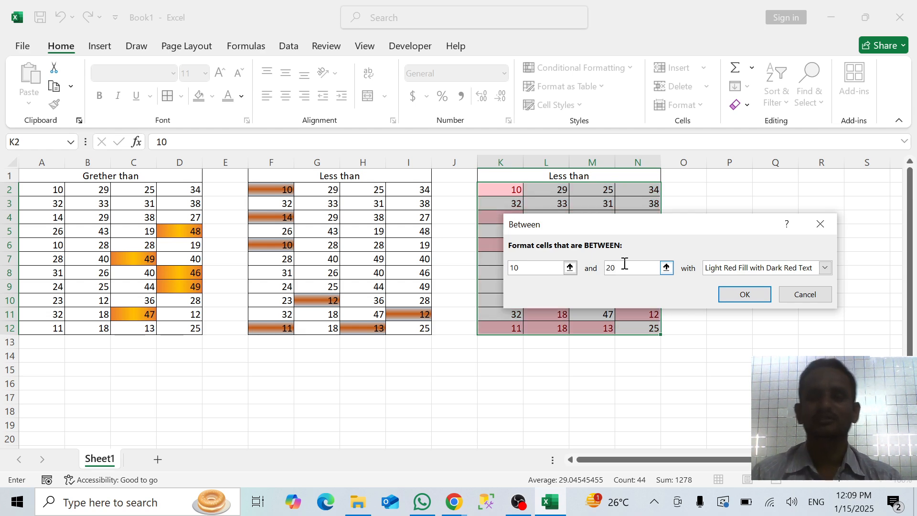
Move the Between dialog off the data, set the upper limit to 15, and apply the rule with the light red fill
left_click_drag(674, 228, 520, 357)
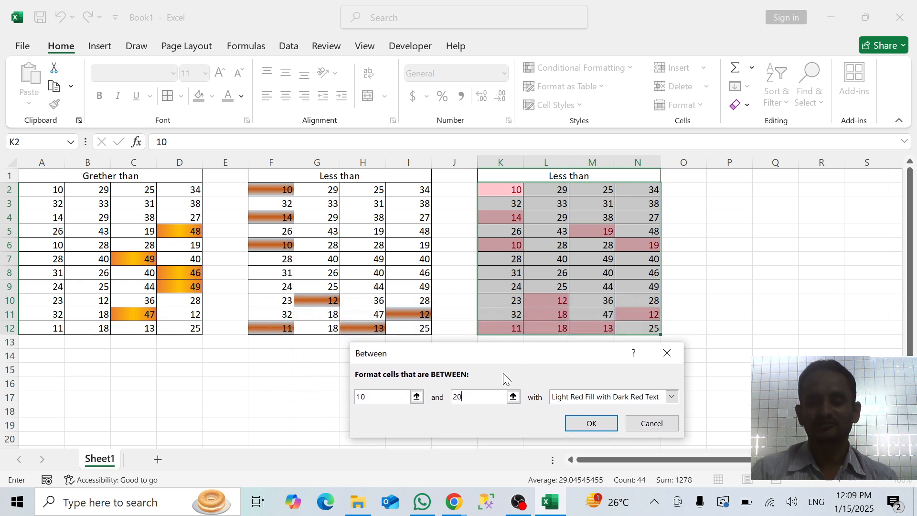
key("BackSpace")
key("BackSpace")
type("15")
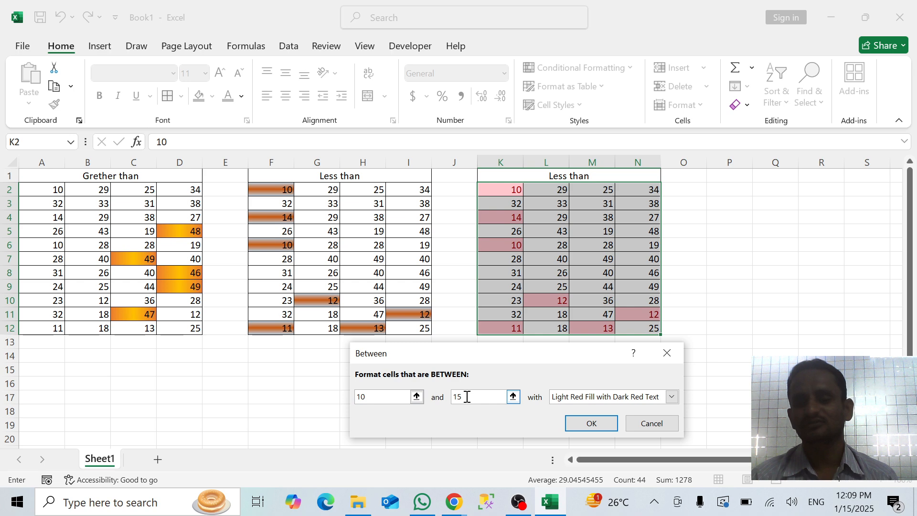
left_click(596, 425)
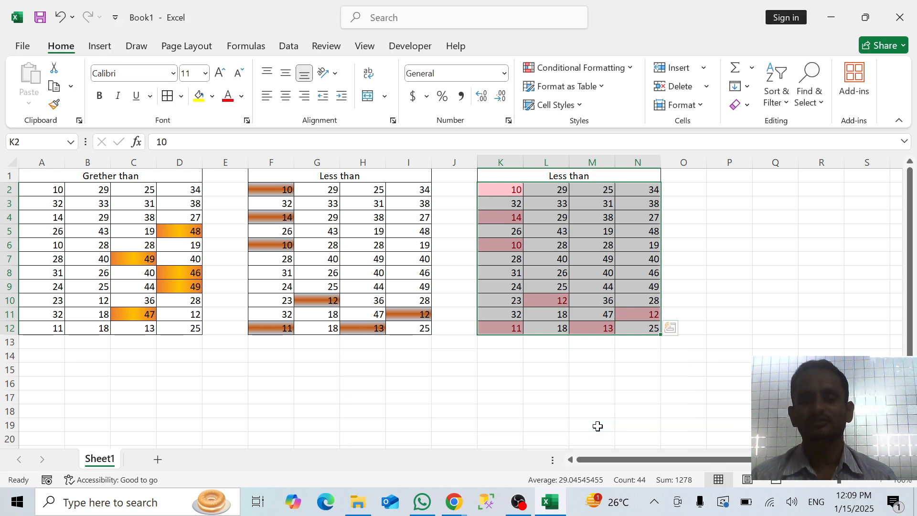
left_click(719, 302)
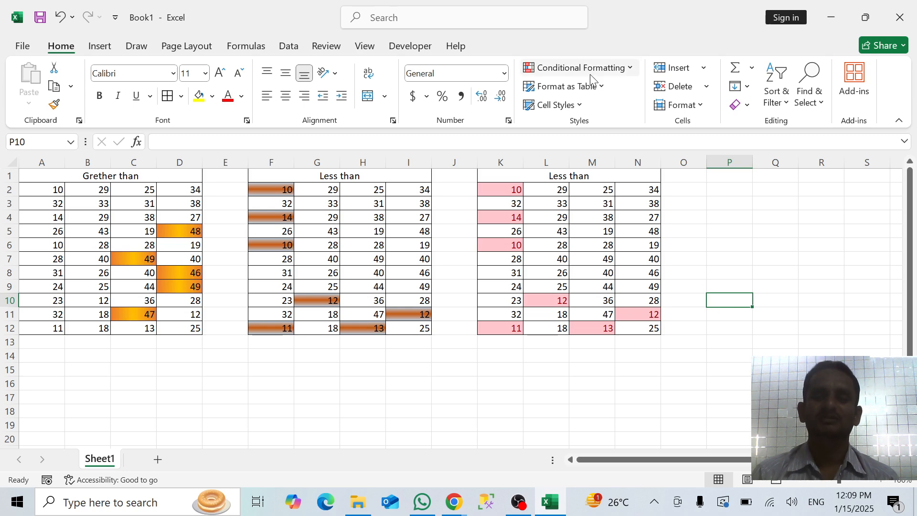
left_click(601, 67)
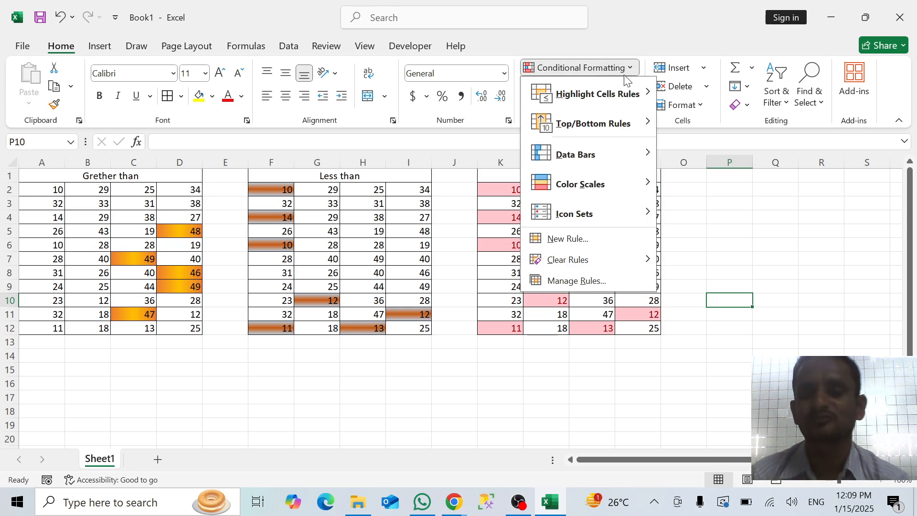
mouse_move(640, 97)
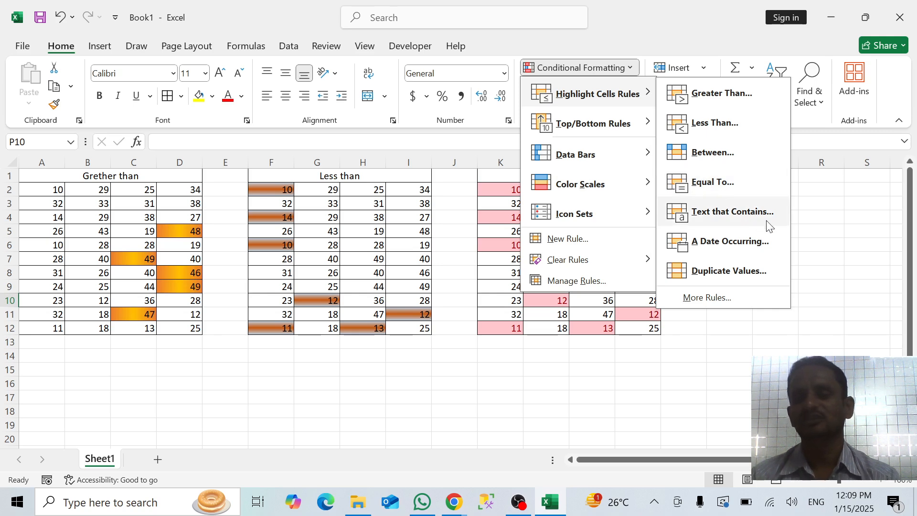
left_click(805, 236)
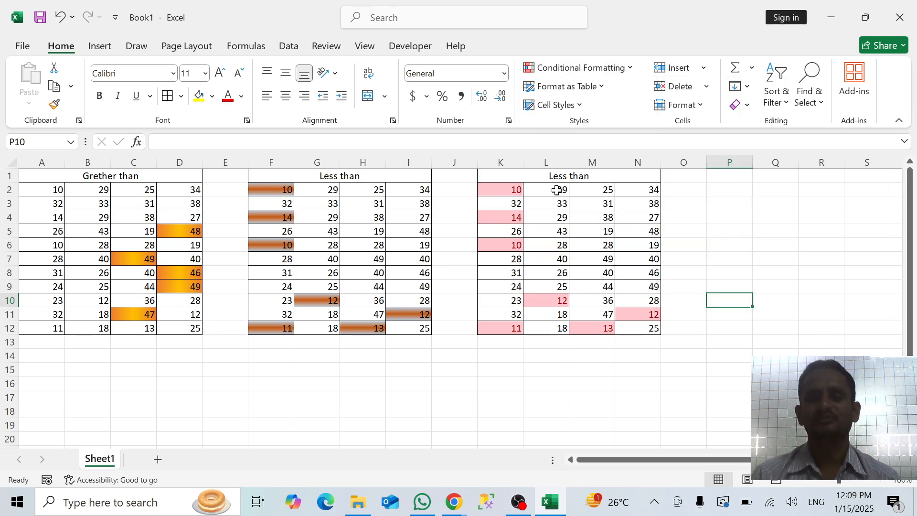
Copy the third block K1:N12 and paste it at P1
left_click_drag(554, 180, 598, 330)
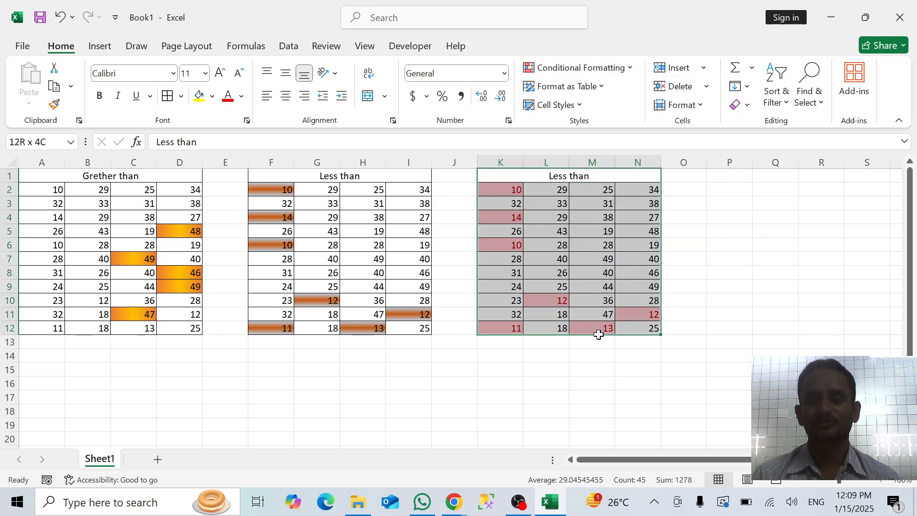
key("ctrl+c")
left_click(726, 172)
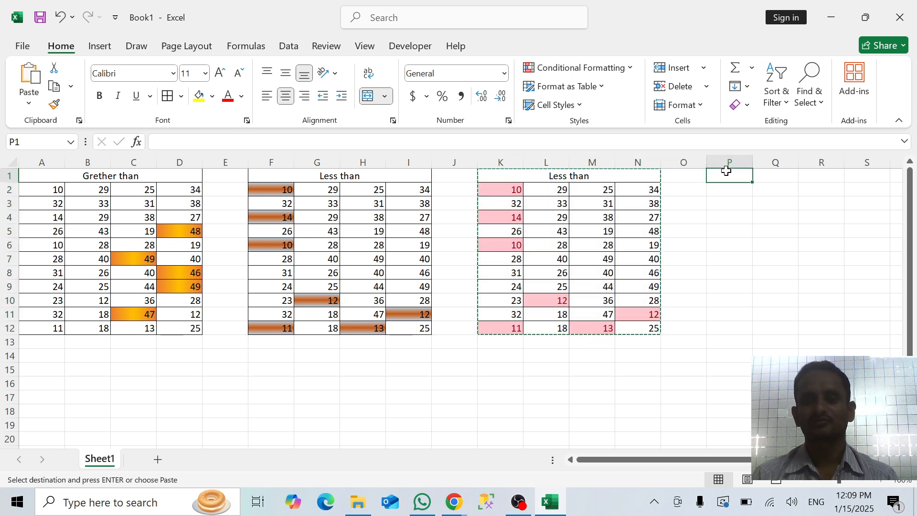
key("ctrl+v")
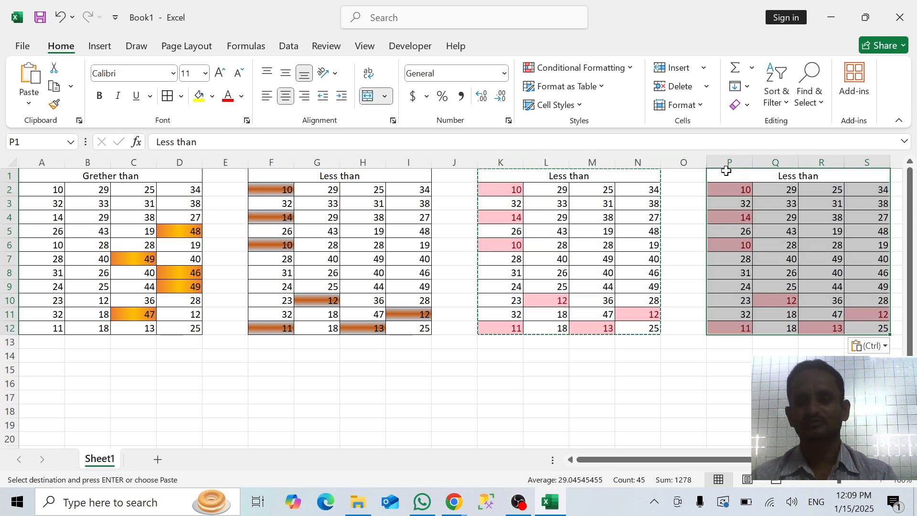
Move along row 6 to AA6 to show the pasted block in columns P to S with empty columns beside it
left_click(710, 241)
key("Right")
key("Right")
key("Right")
key("Right")
key("Right")
key("Right")
key("Right")
key("Right")
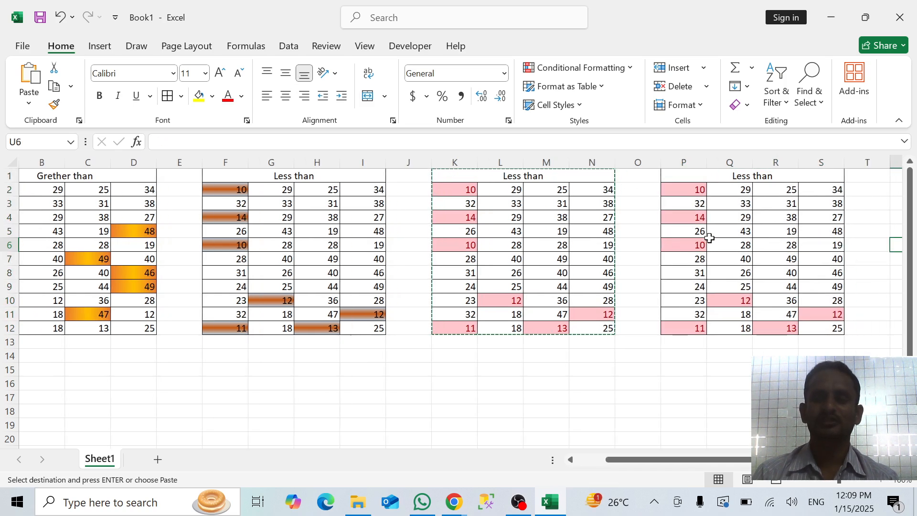
key("Right")
key("Right")
key("Right")
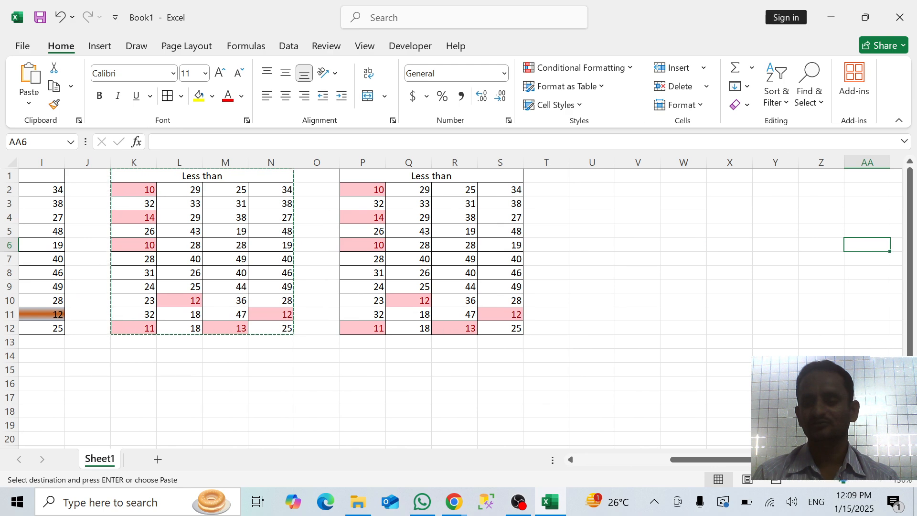
Clear the conditional formatting rules from the pasted number cells P2:S12
left_click(846, 480)
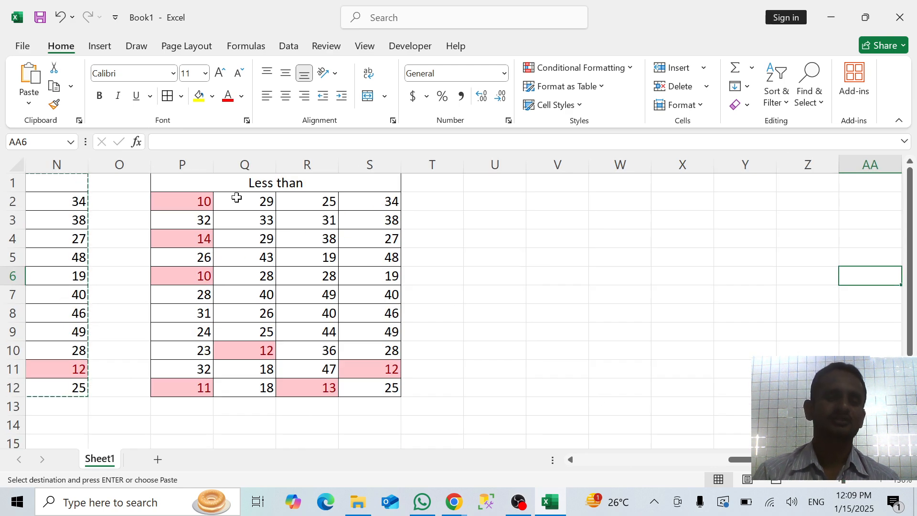
mouse_move(202, 198)
left_mouse_down()
mouse_move(290, 295)
mouse_move(363, 397)
mouse_move(362, 385)
left_mouse_up()
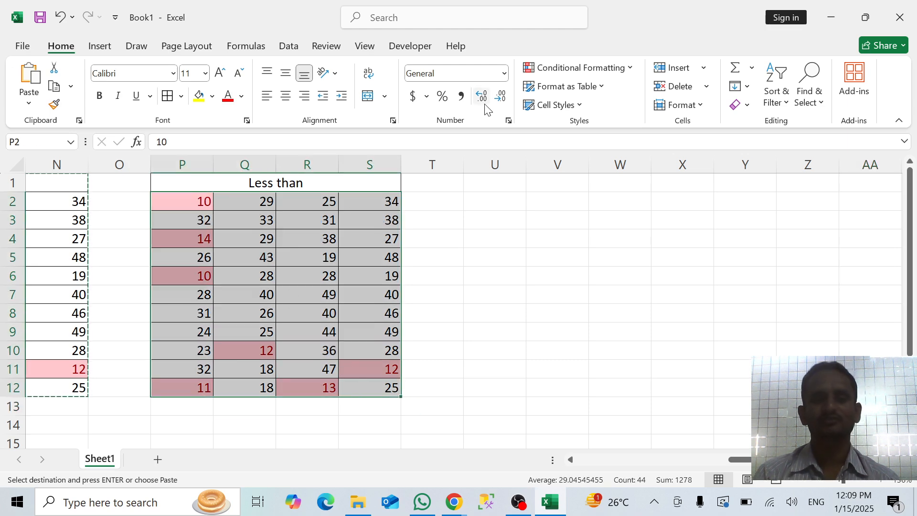
left_click(582, 70)
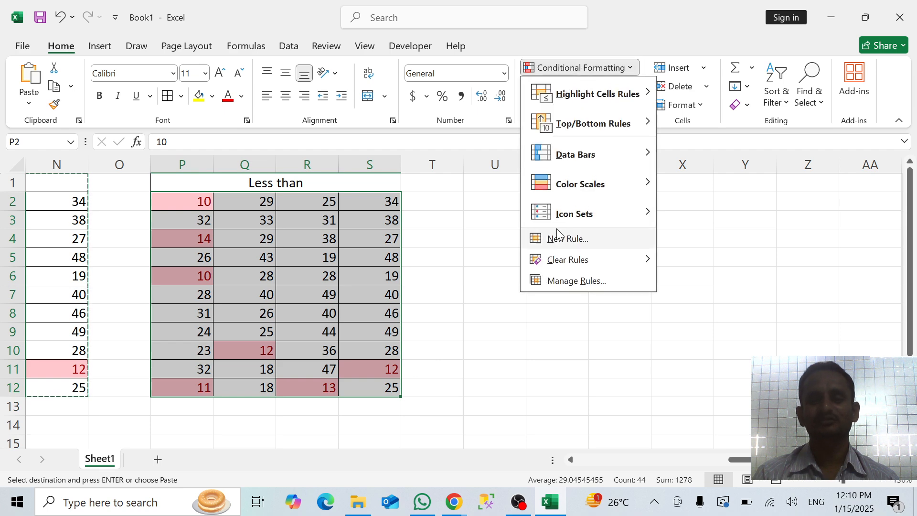
mouse_move(556, 259)
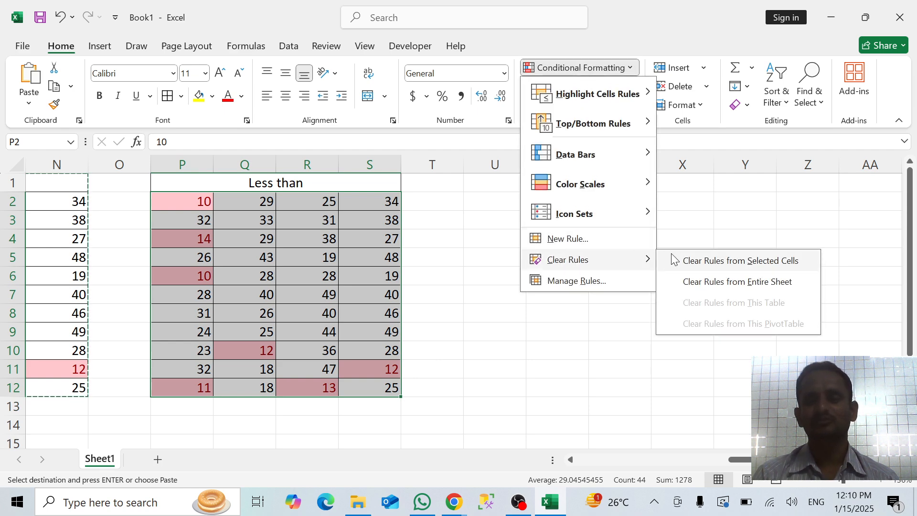
left_click(694, 260)
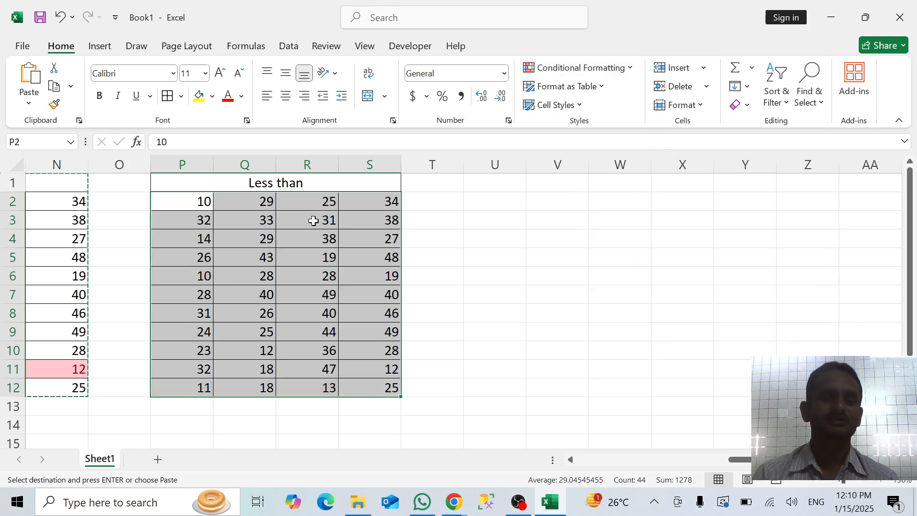
Change the heading above the fourth block in P1 to "Equal to"
left_click(305, 180)
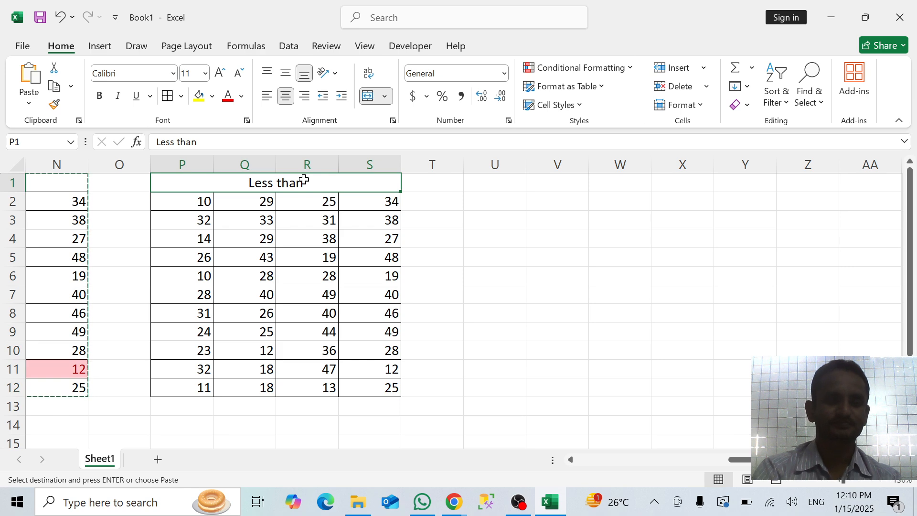
type("Eq")
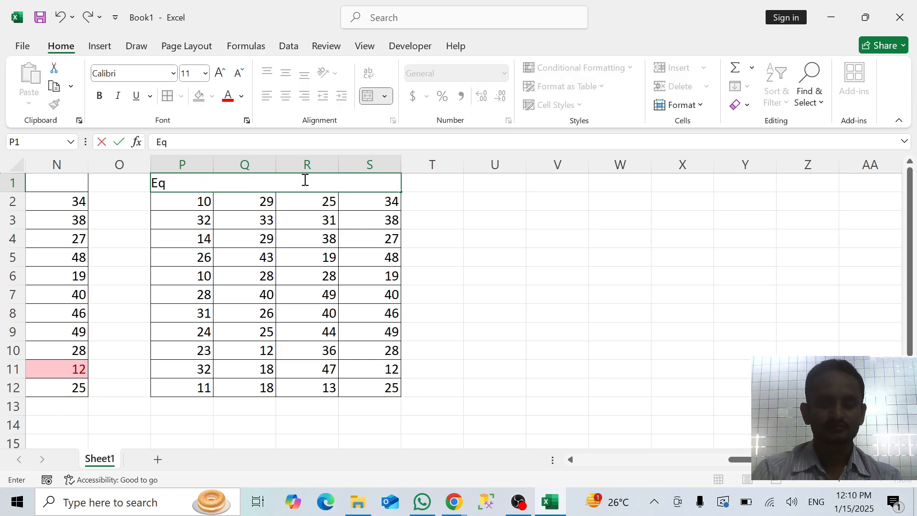
type("ual to")
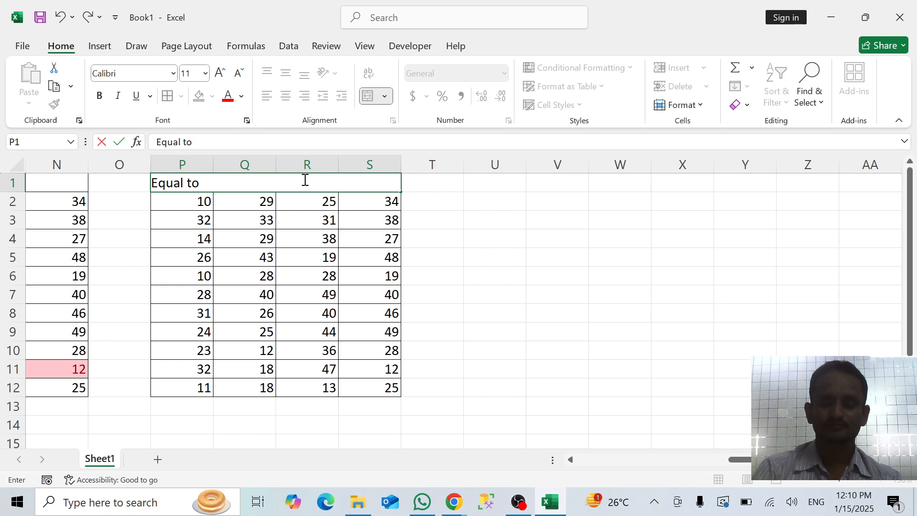
key("Return")
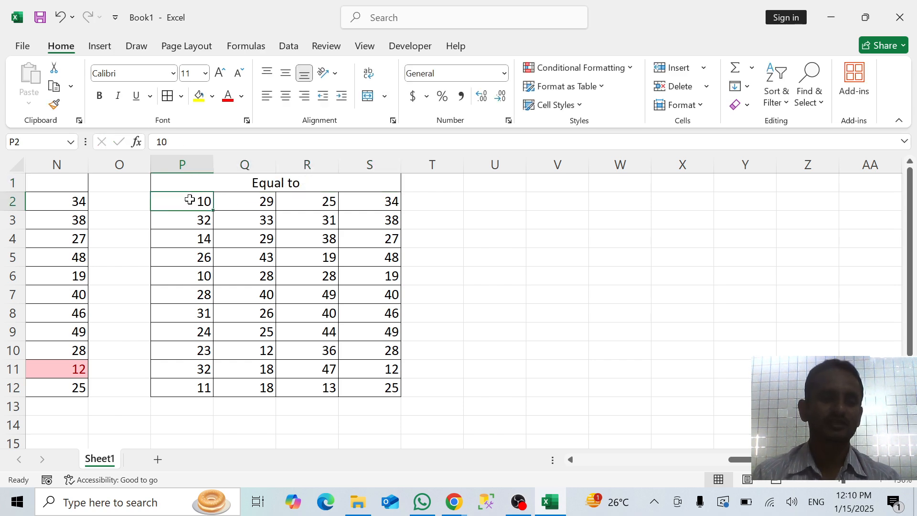
Start an Equal To highlight rule for the number cells P2:S12
key("shift+Right")
key("shift+Right")
key("shift+Right")
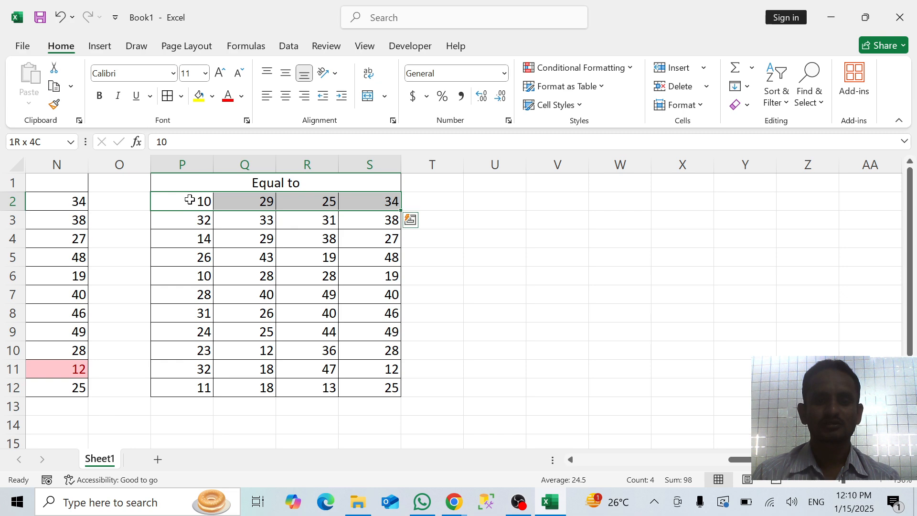
key("ctrl+shift+Down")
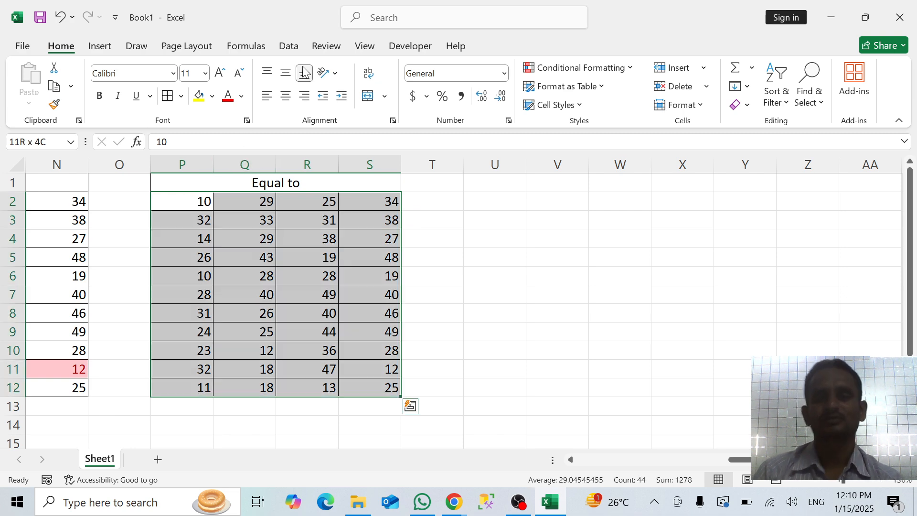
left_click(603, 67)
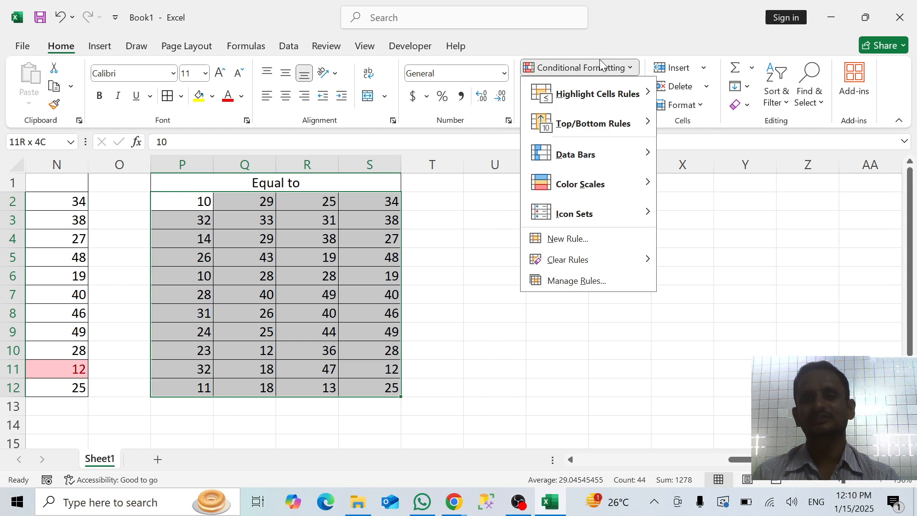
mouse_move(617, 94)
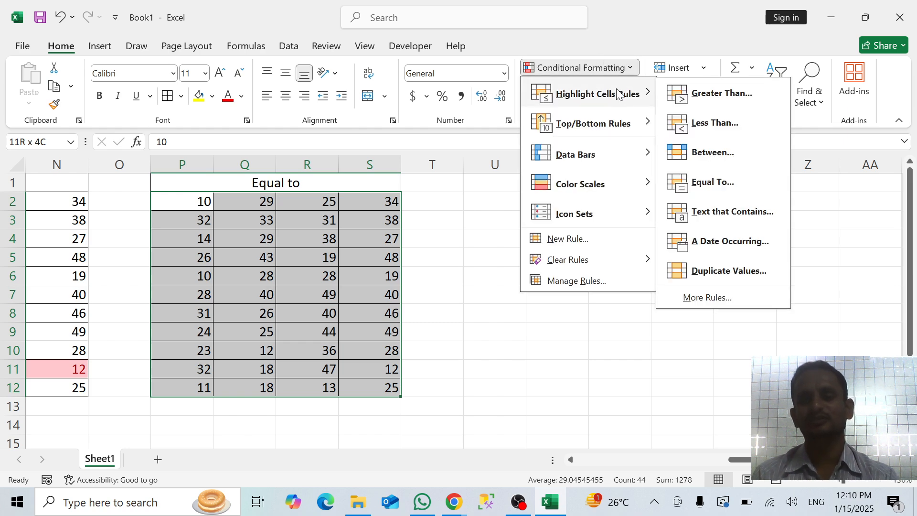
left_click(714, 182)
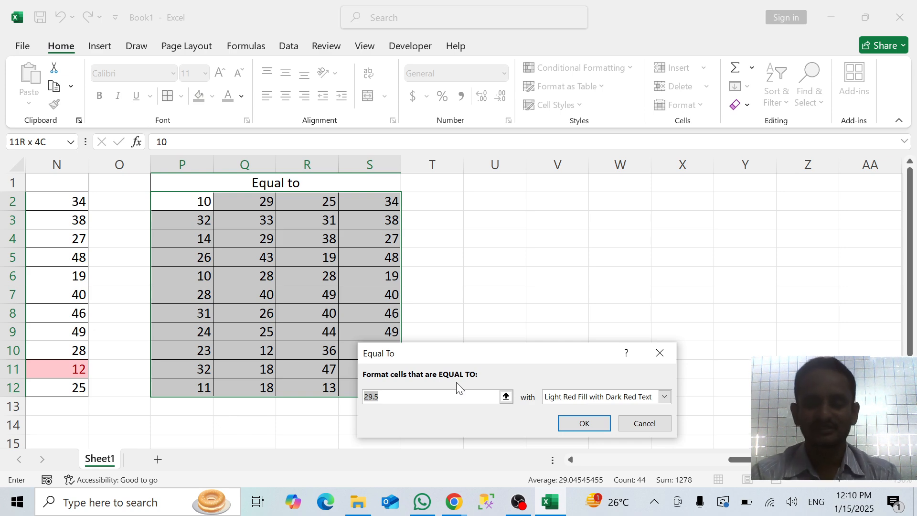
Try 22 and 10 as comparison values in the Equal To rule
key("BackSpace")
type("2")
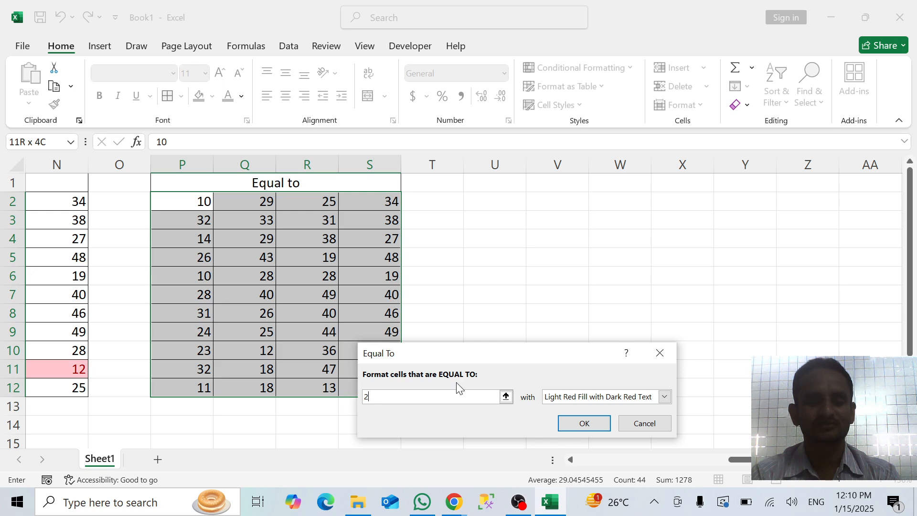
type("222")
key("BackSpace")
key("BackSpace")
key("BackSpace")
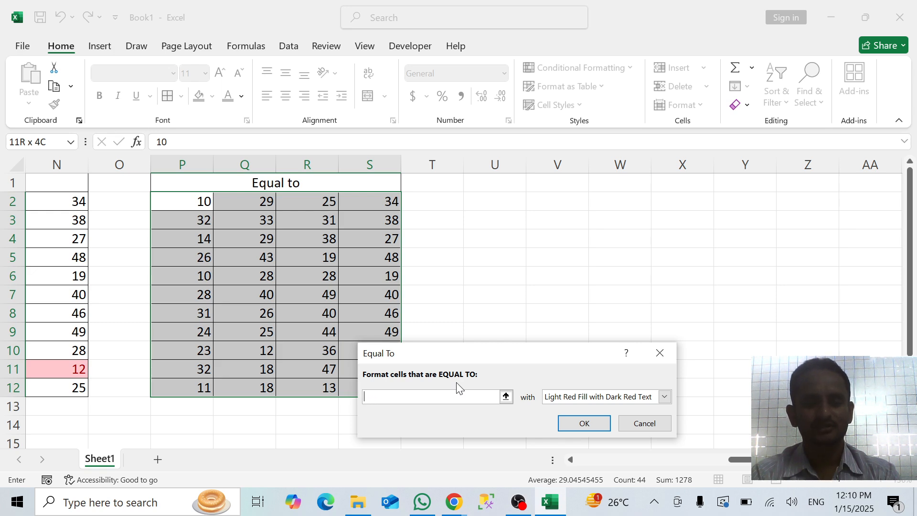
type("10")
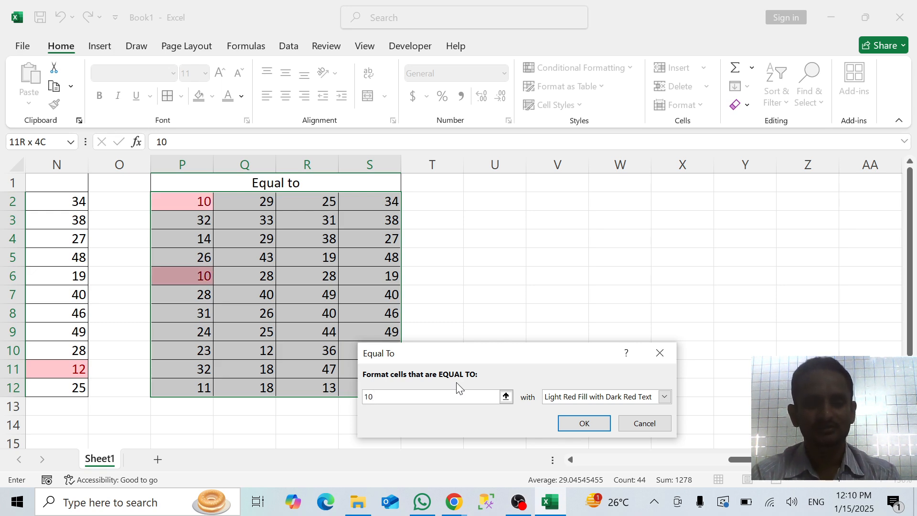
Replace the comparison value with 25 and 35 in turn to preview other matches, and clear the entry
key("BackSpace")
key("BackSpace")
type("2")
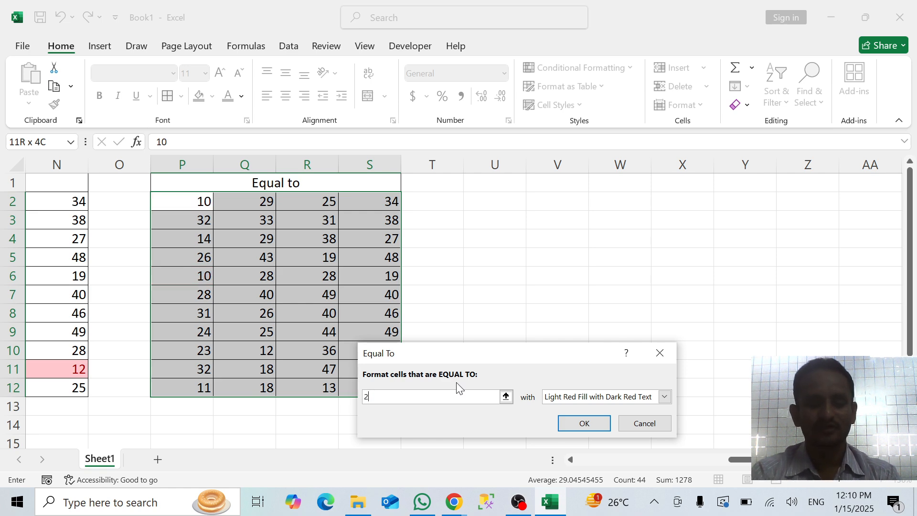
type("5")
key("BackSpace")
key("BackSpace")
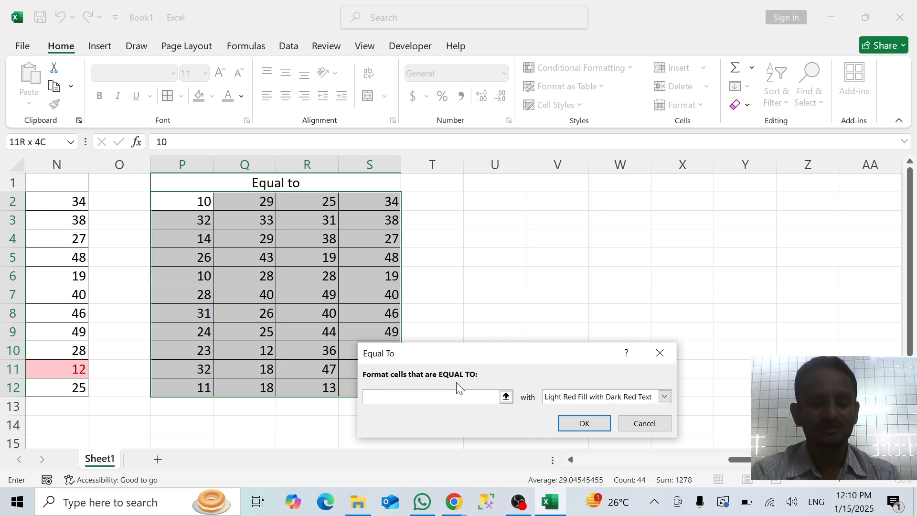
type("35")
key("BackSpace")
key("BackSpace")
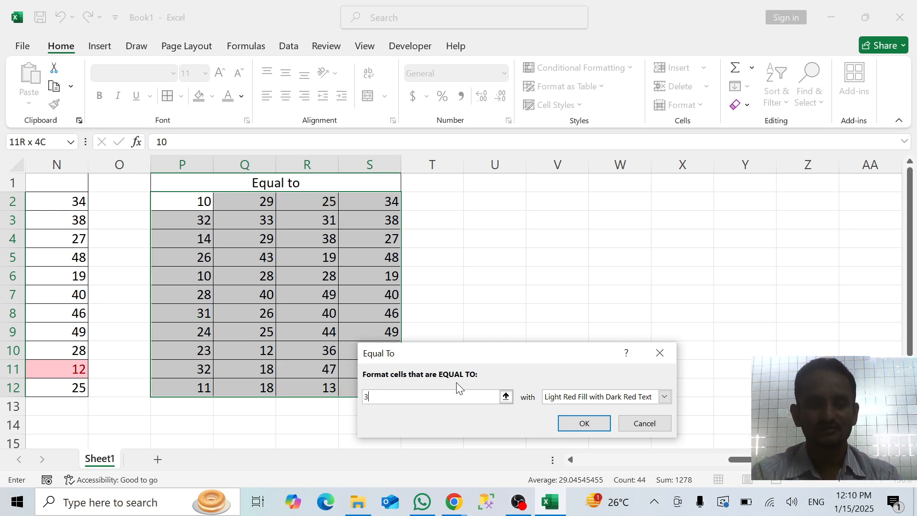
Set the Equal To value to 40 and apply the rule using Light Red Fill with Dark Red Text
type("40")
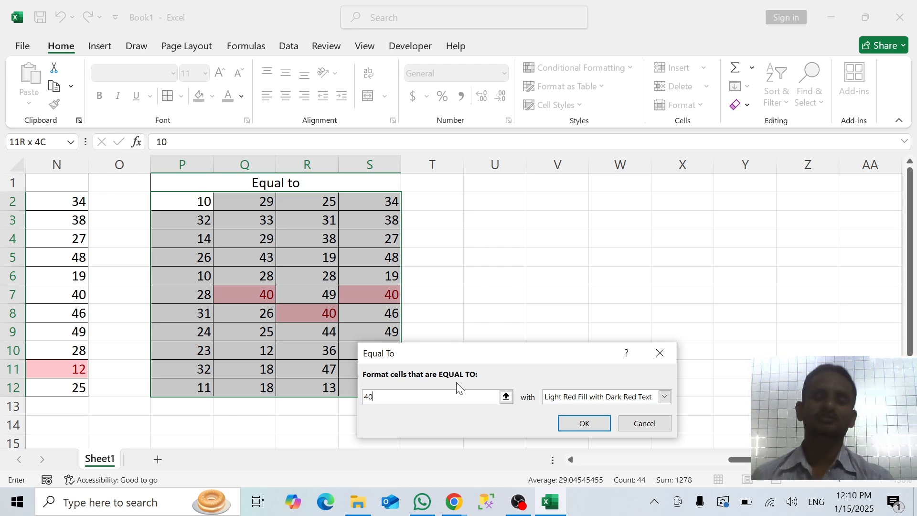
left_click(583, 427)
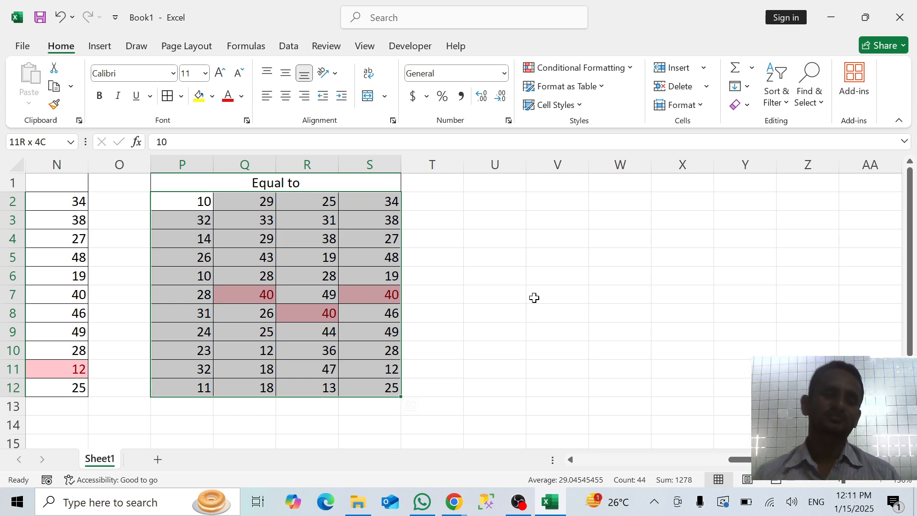
left_click(466, 281)
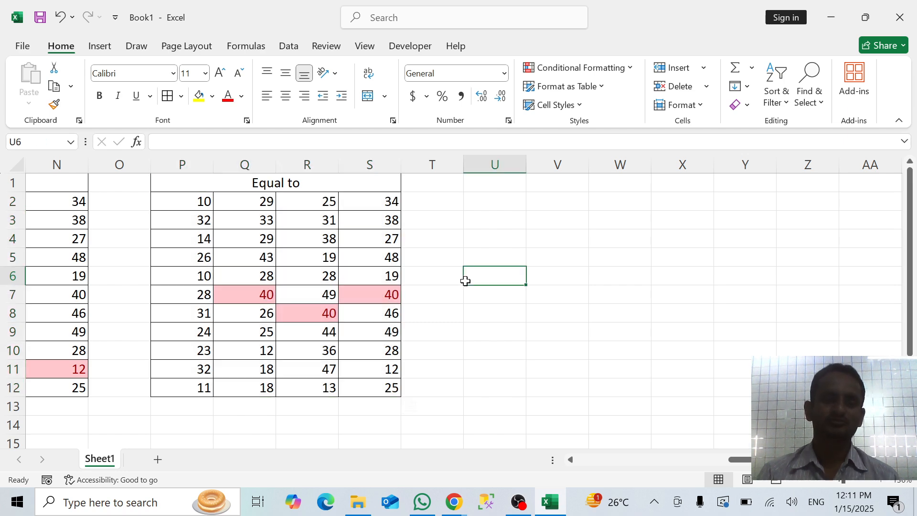
left_click(205, 206)
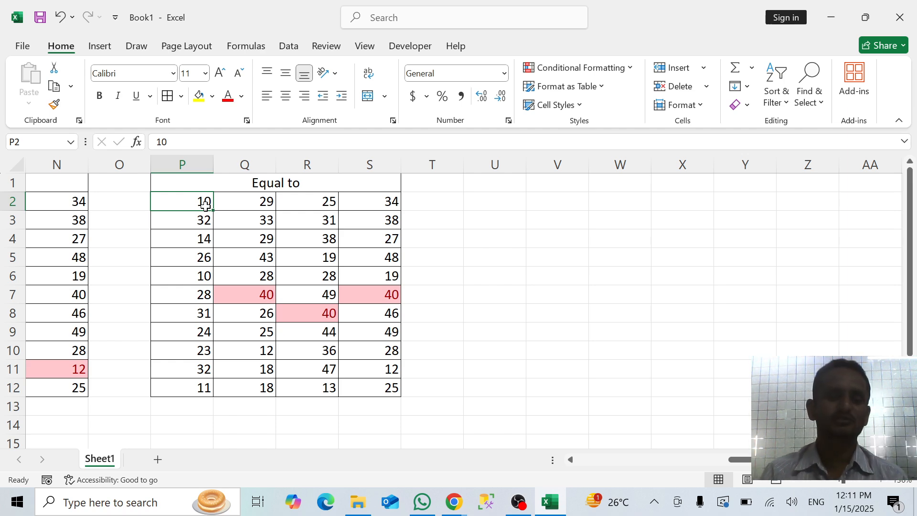
left_click(582, 68)
mouse_move(628, 93)
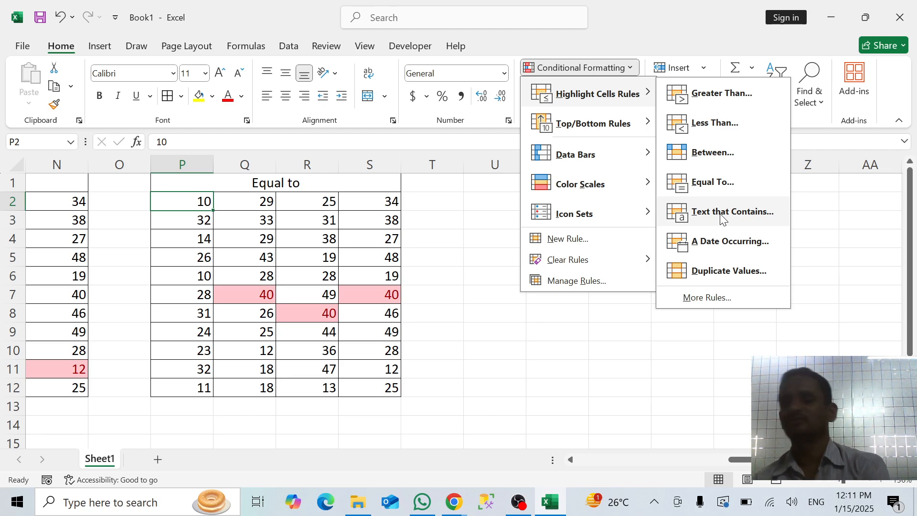
left_click(492, 272)
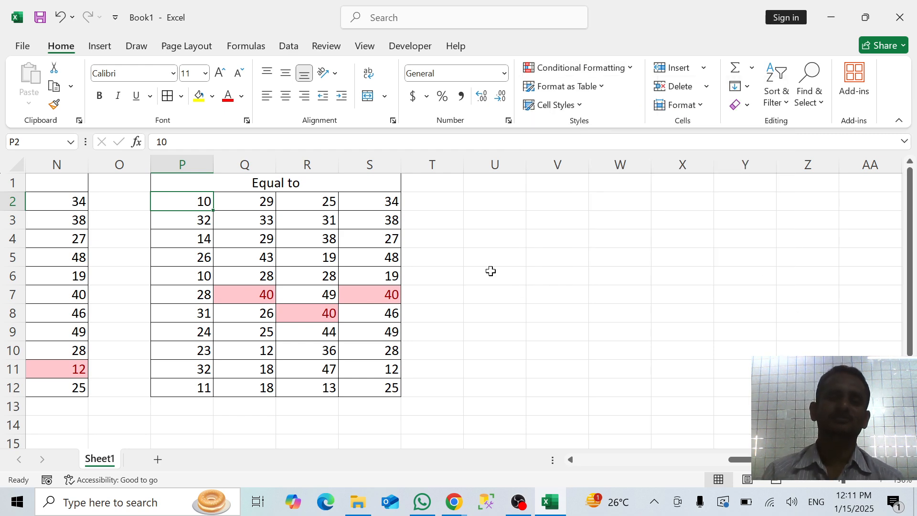
Copy the "Equal to" block P1:S12 and paste it at U1
left_click_drag(286, 181, 320, 382)
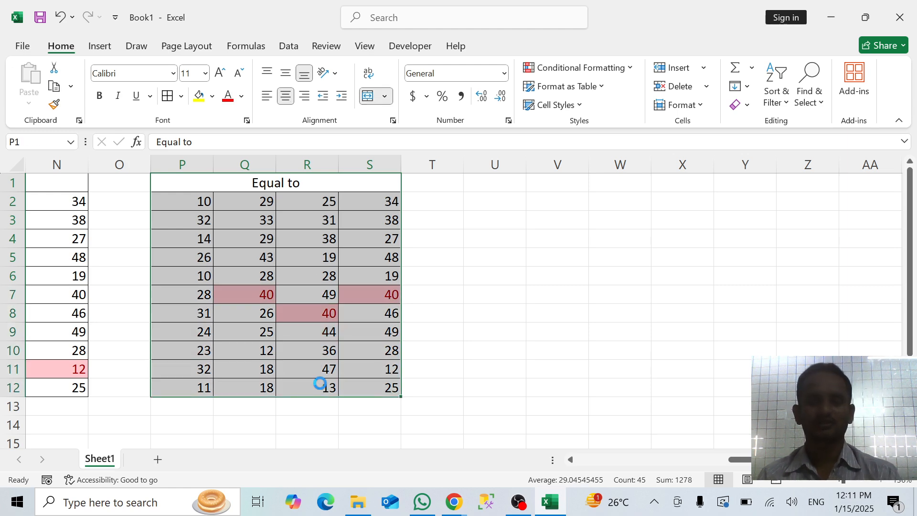
key("ctrl+c")
left_click(485, 181)
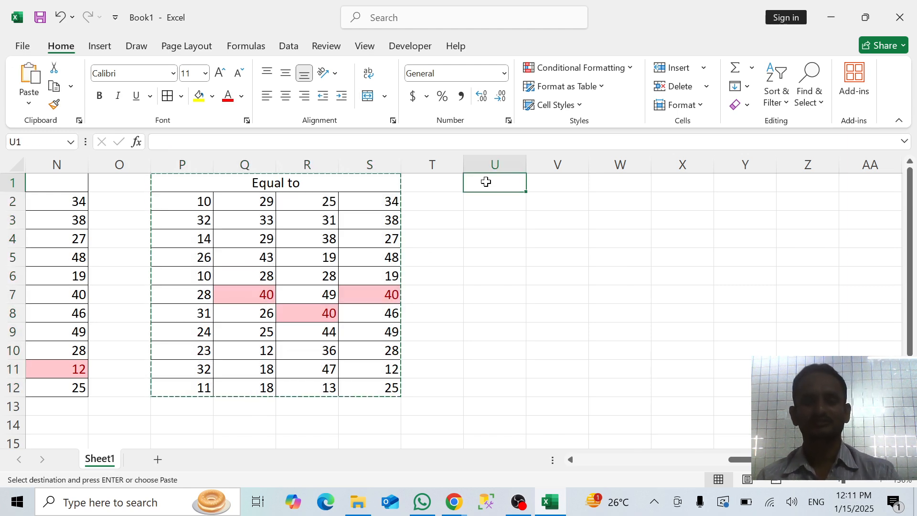
key("ctrl+v")
Change the heading of the newly pasted block in U1 to "text"
left_click(530, 181)
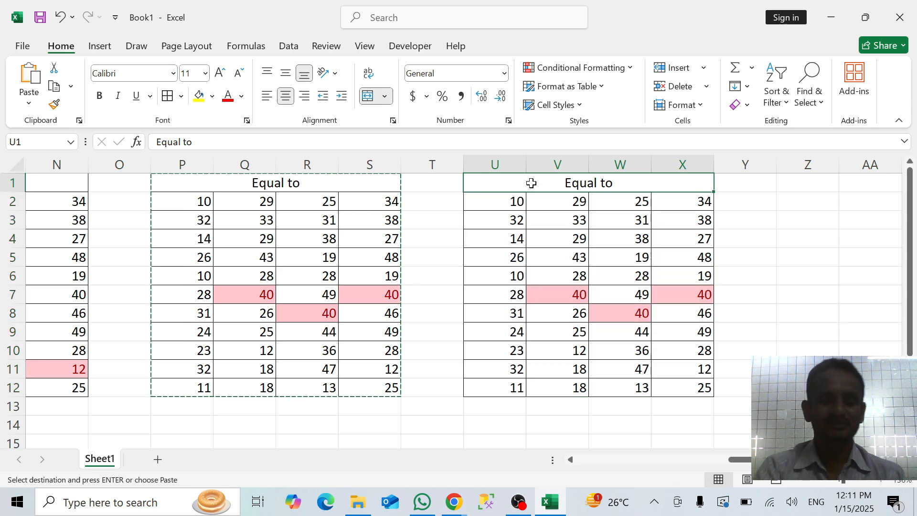
type("text")
key("Return")
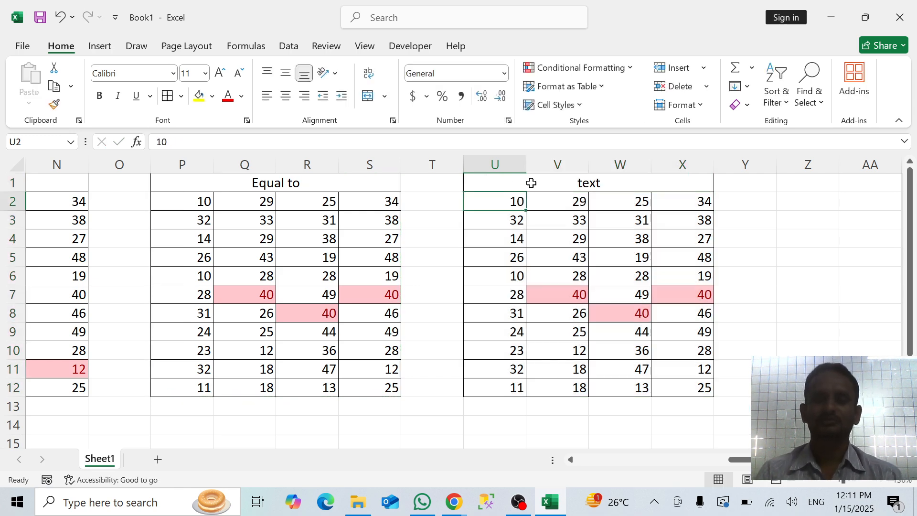
Clear the conditional formatting rules from the number cells U2:X12 under the "text" heading
key("shift+Right")
key("shift+Right")
key("shift+Right")
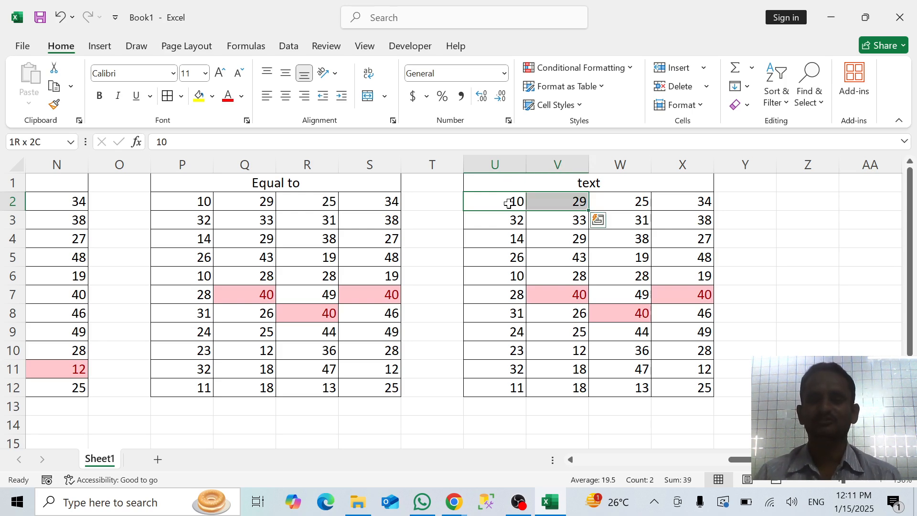
key("shift+Down")
key("shift+Down")
key("ctrl+shift+Down")
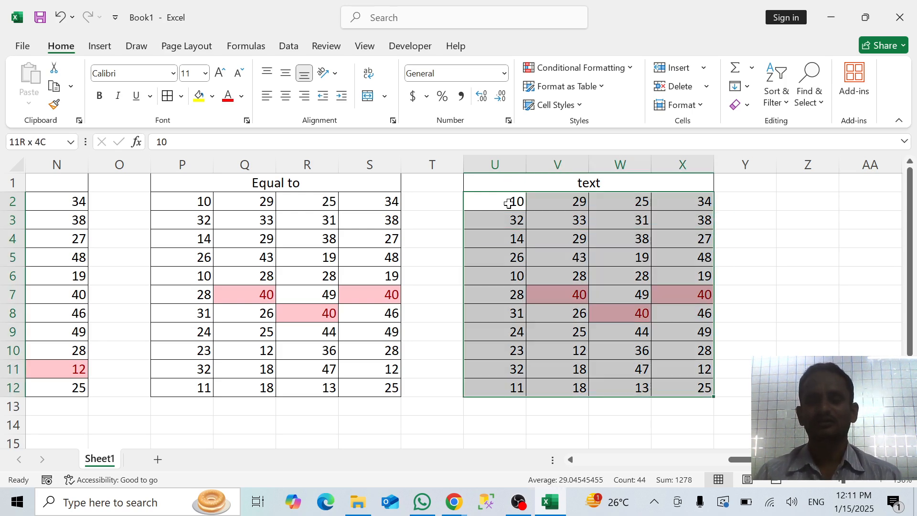
left_click(558, 69)
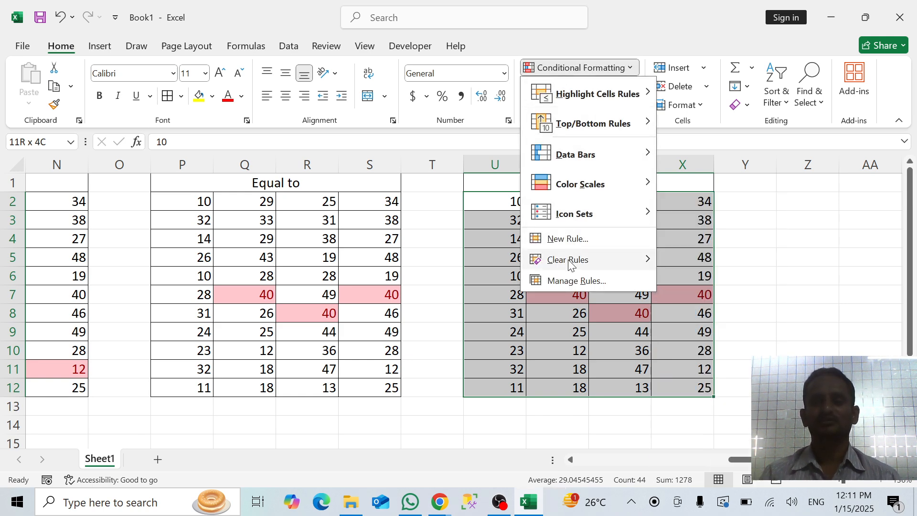
mouse_move(569, 262)
left_click(681, 262)
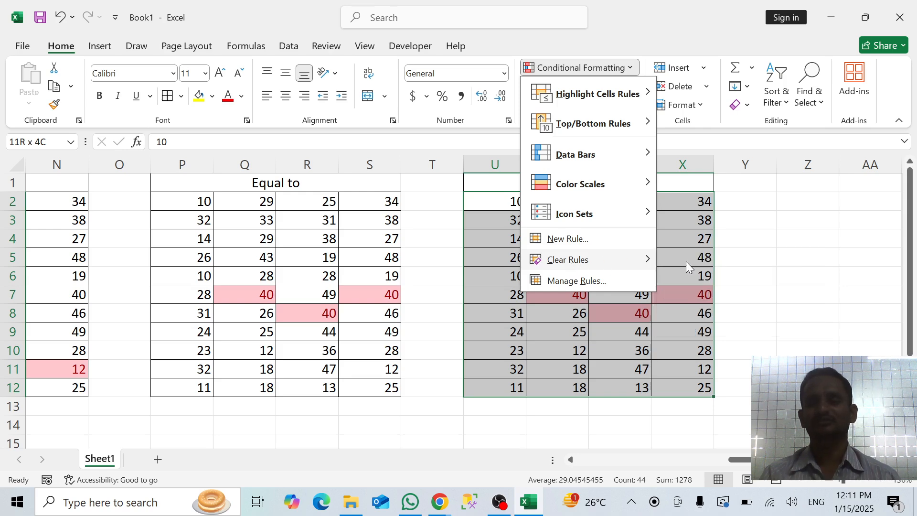
left_click(613, 263)
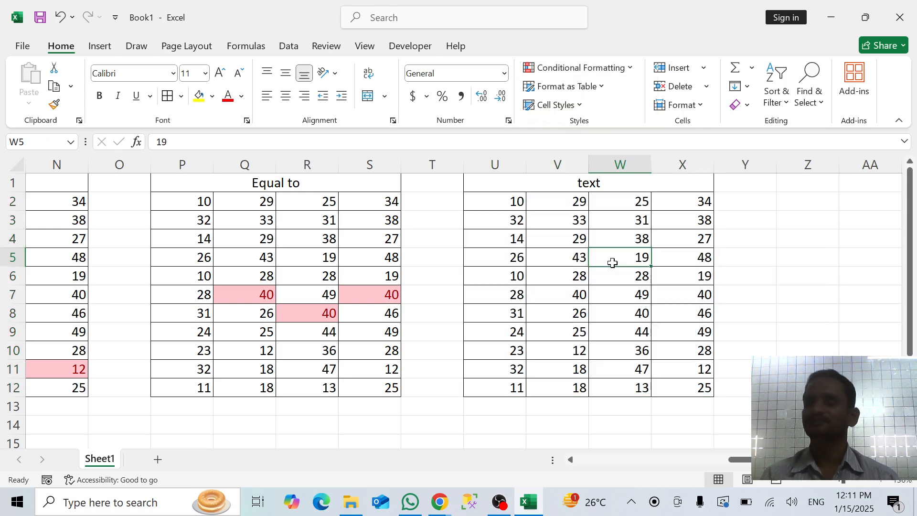
left_click(487, 204)
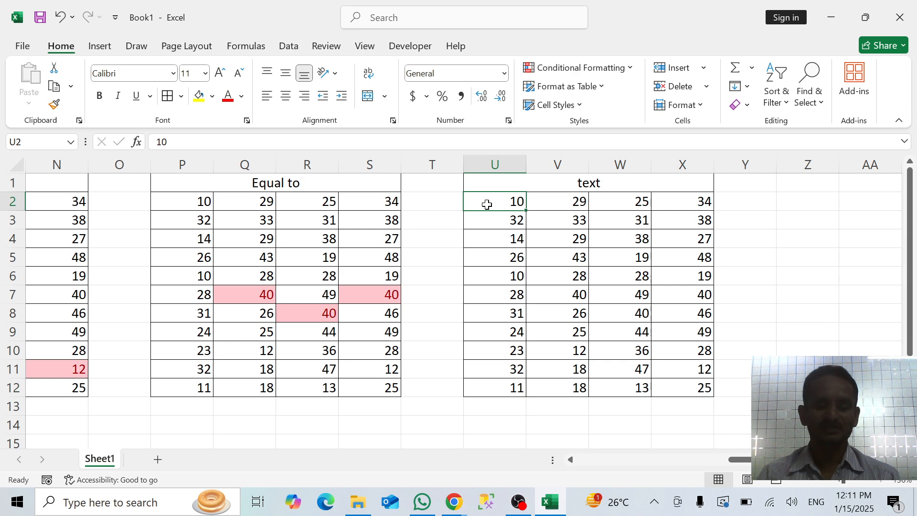
key("ctrl+shift+Right")
key("ctrl+shift+Down")
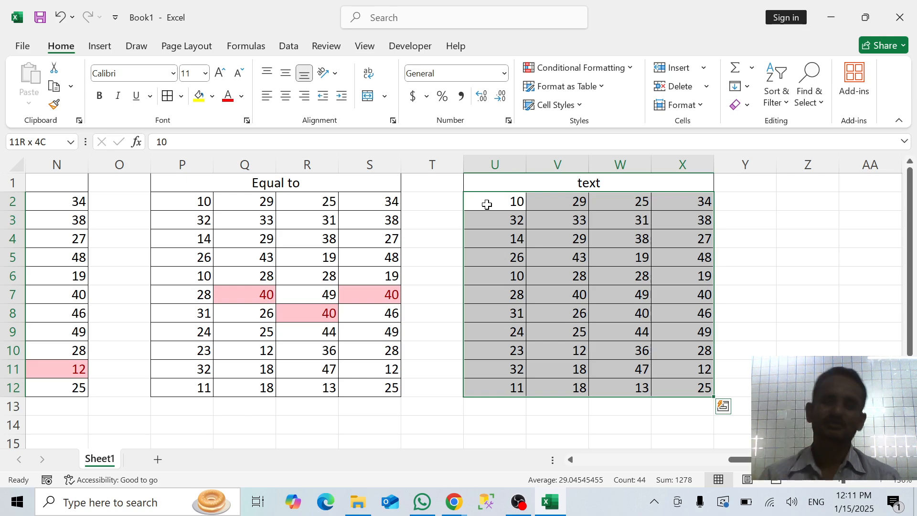
left_click(617, 69)
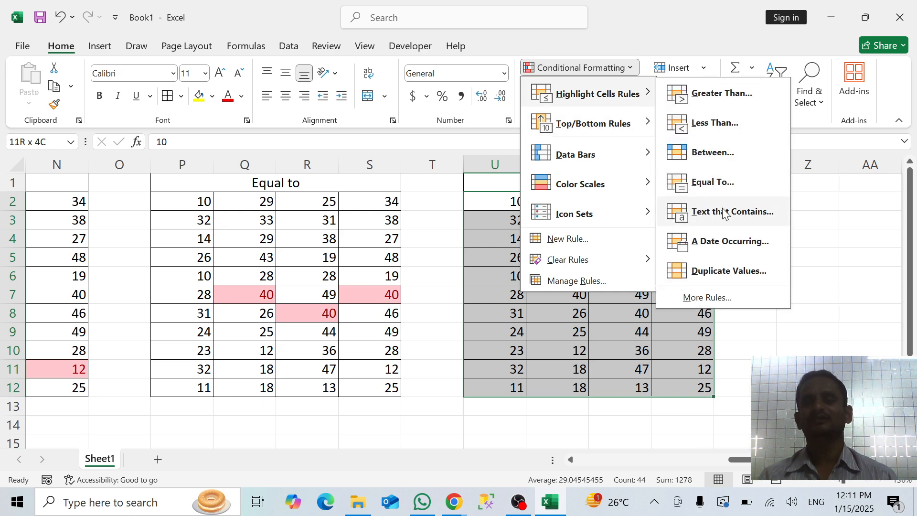
left_click(725, 213)
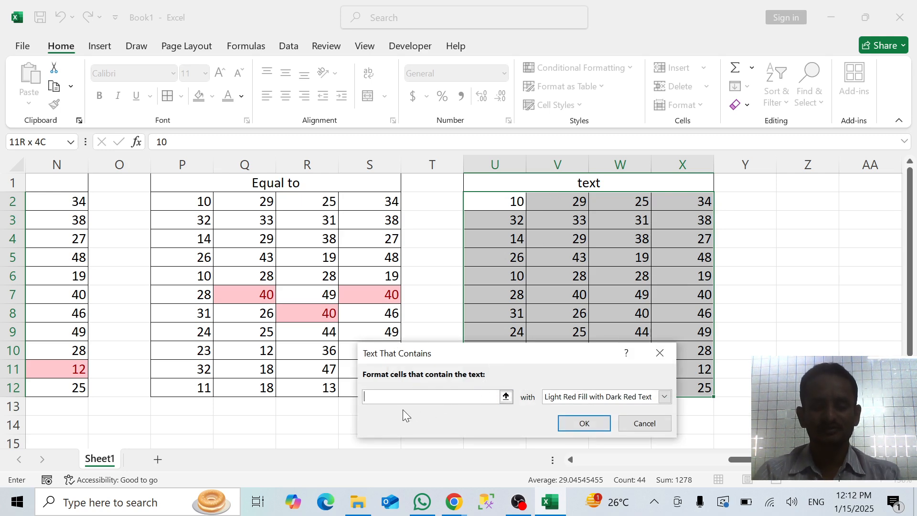
type("10")
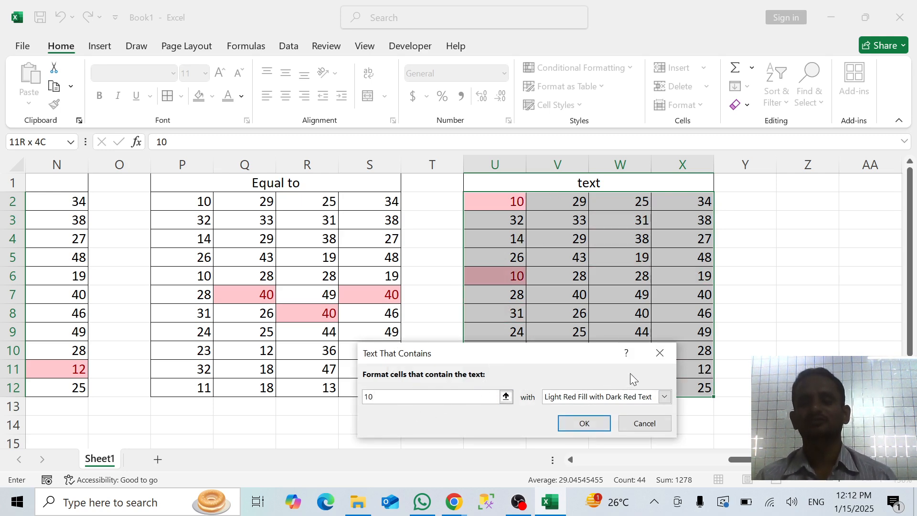
left_click(659, 353)
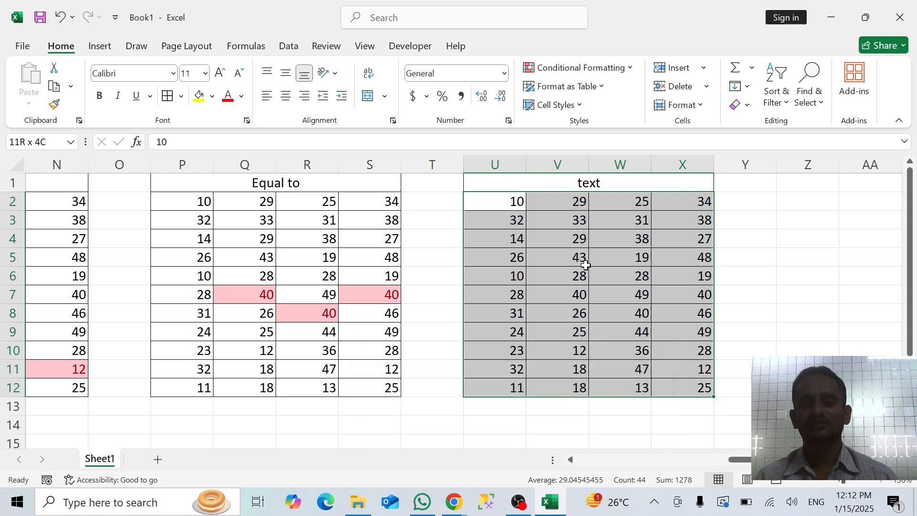
Replace the numbers in cells V6, V8 and V11 of the "text" block with the letters A, B and S
left_click(572, 278)
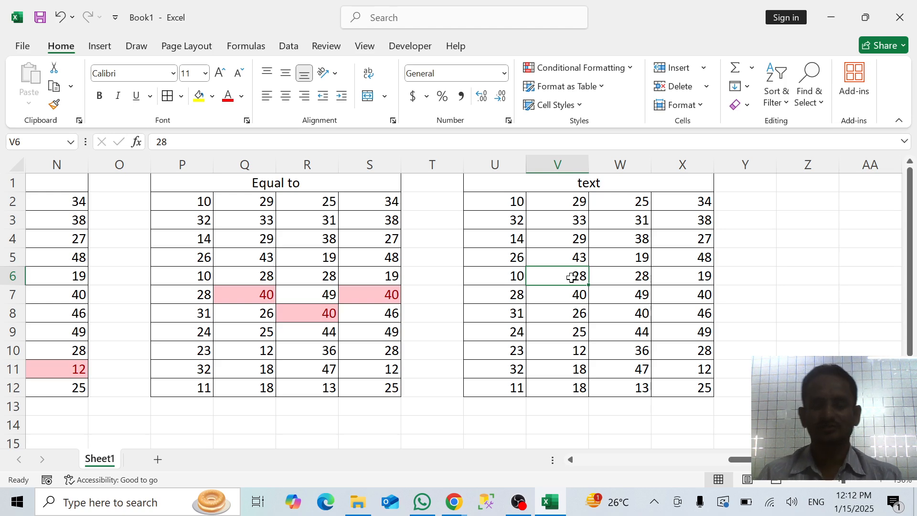
type("A")
key("Return")
key("Return")
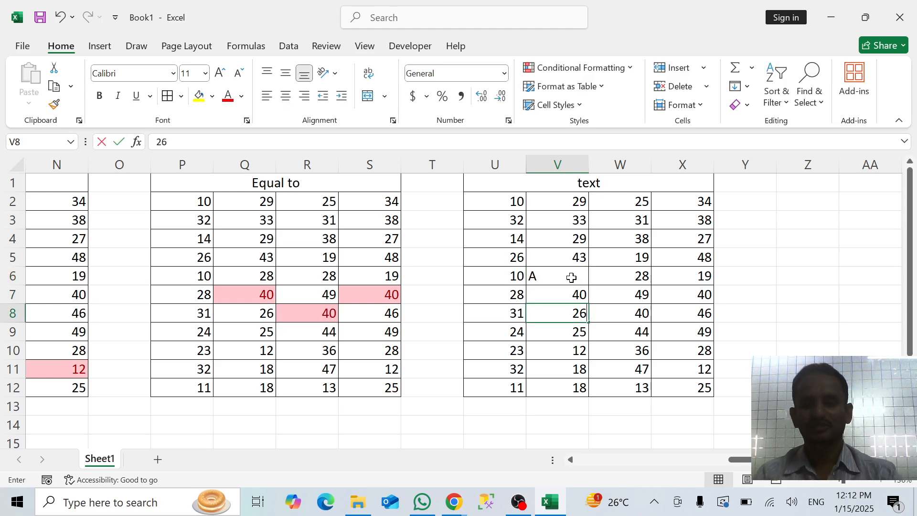
type("B")
key("Return")
key("Return")
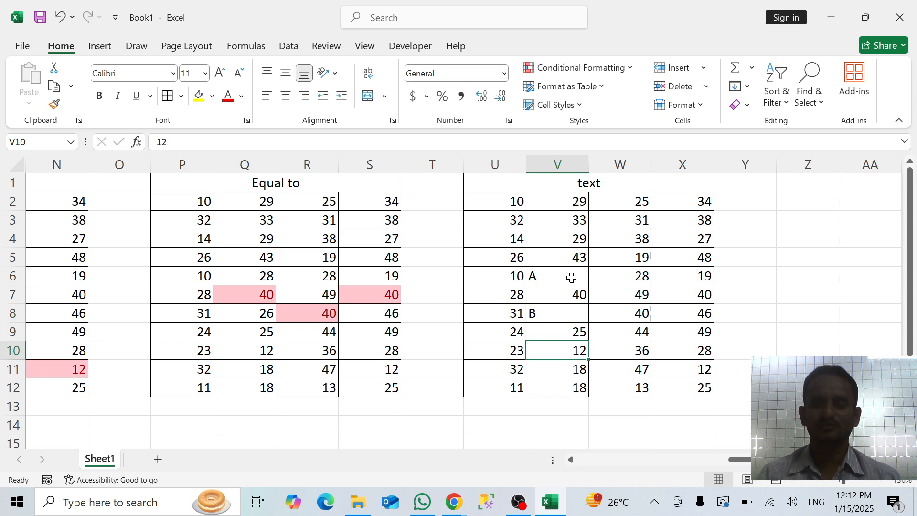
key("Return")
type("S")
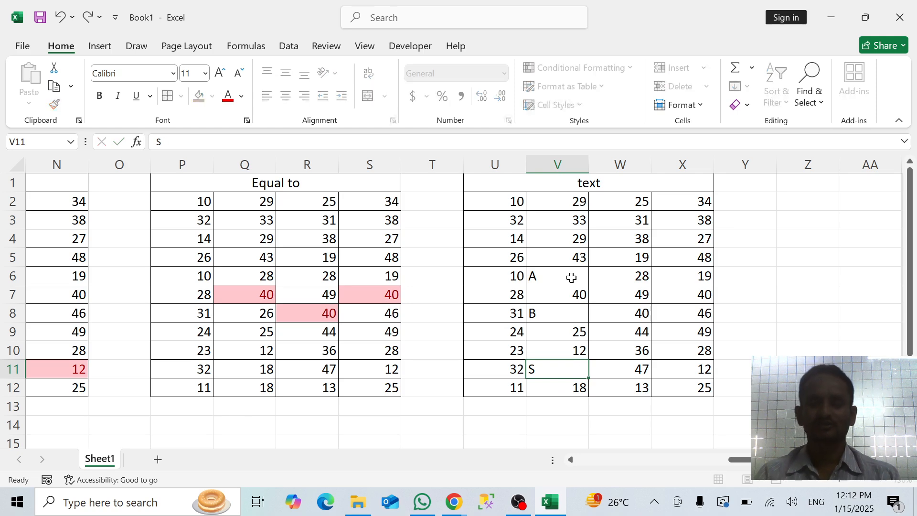
key("Return")
Replace the numbers in cells W7 and W9 with the letters A and C
left_click(639, 291)
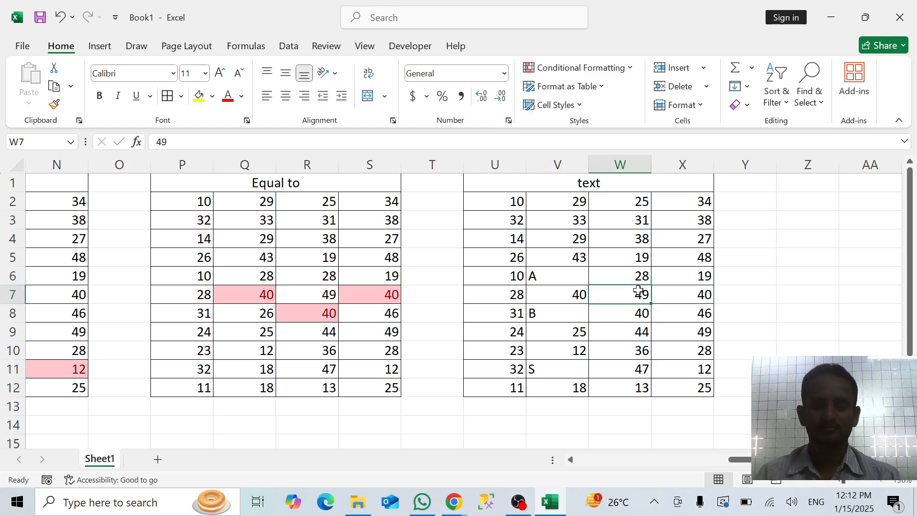
type("A")
key("Return")
key("Return")
type("C")
key("Return")
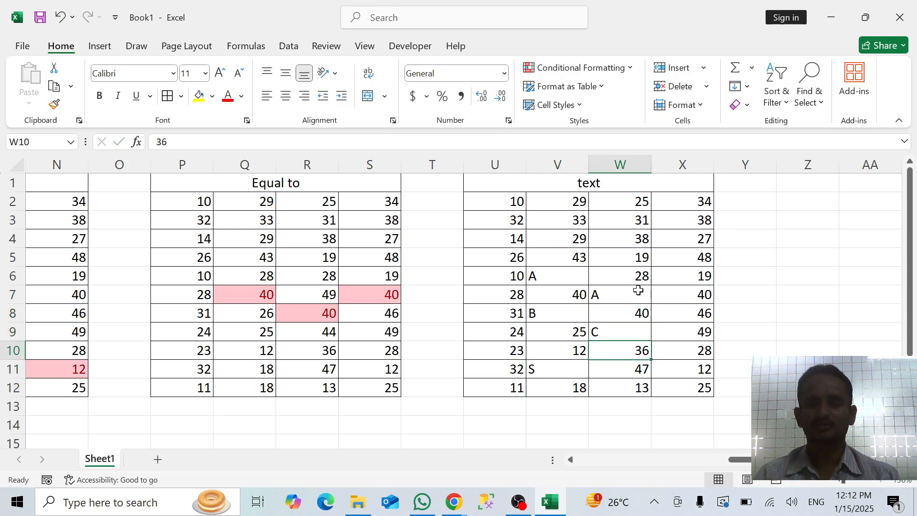
Replace the numbers in cells X2 and X4 with the letter D
left_click(688, 204)
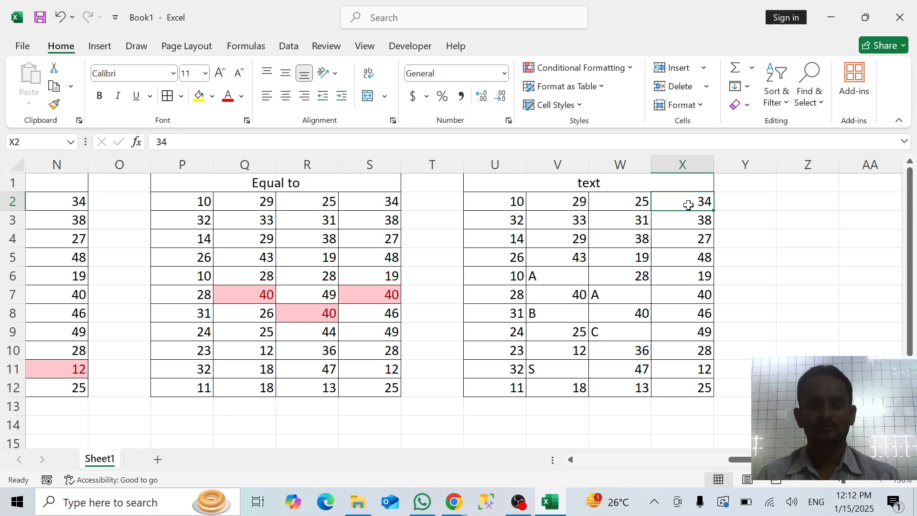
type("D")
key("Return")
key("Return")
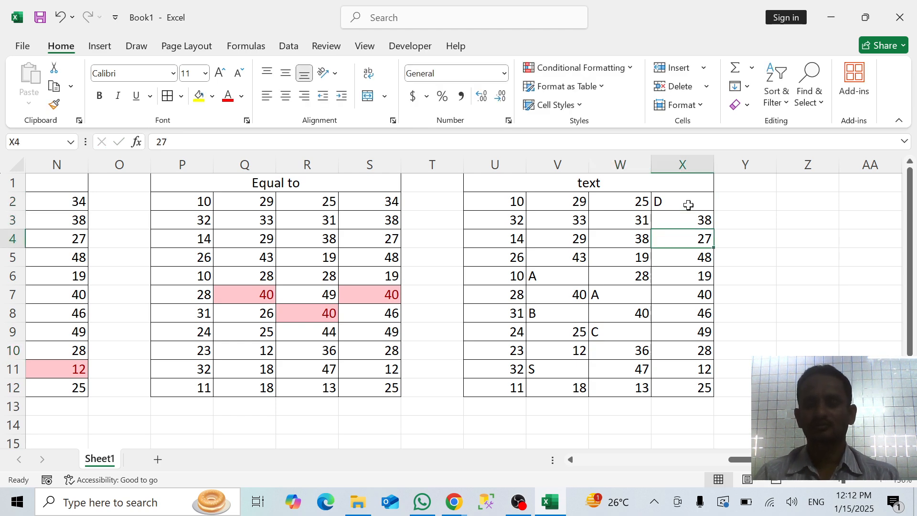
type("D")
key("Return")
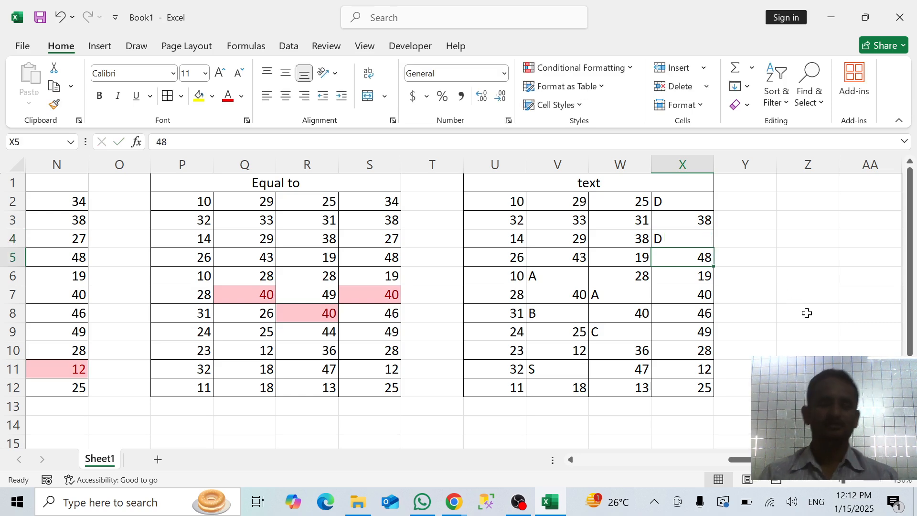
Start a Text that Contains highlight rule for cells U2:X12 and enter A as the text to match
left_click(489, 213)
key("Up")
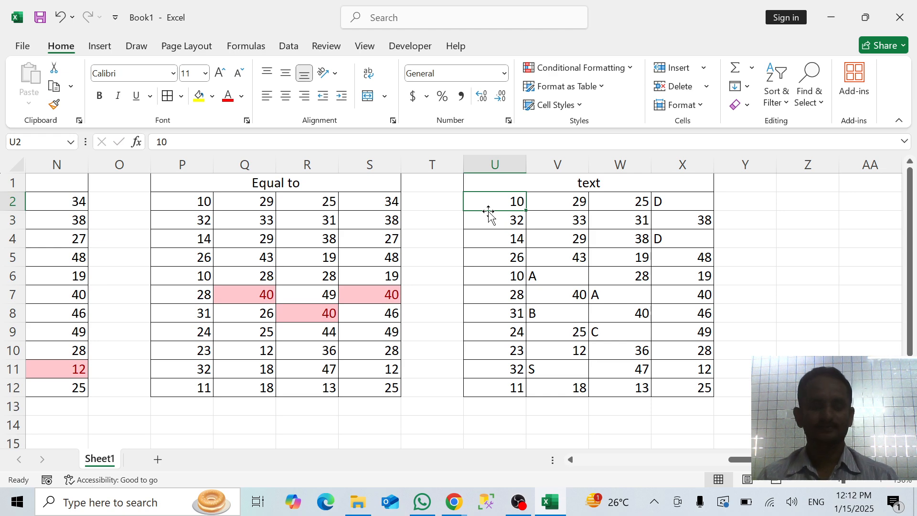
key("ctrl+shift+Right")
key("ctrl+shift+Down")
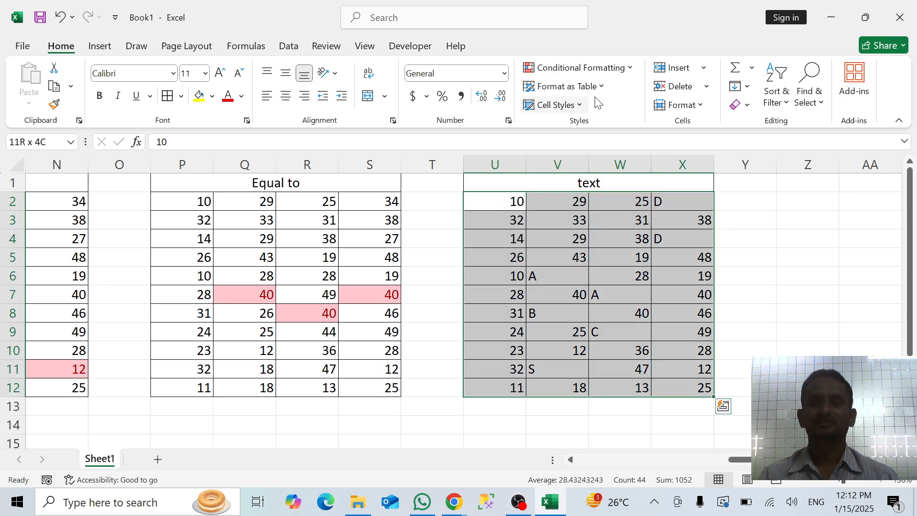
left_click(598, 68)
mouse_move(597, 104)
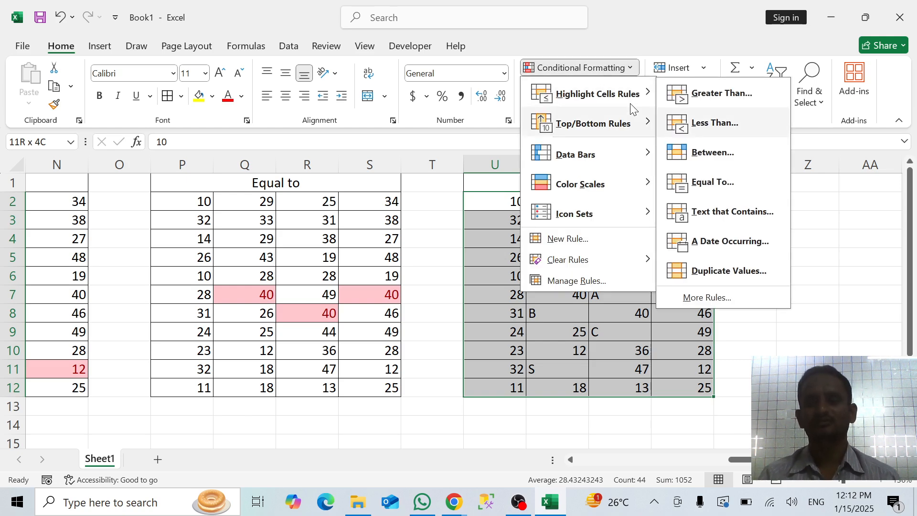
left_click(709, 219)
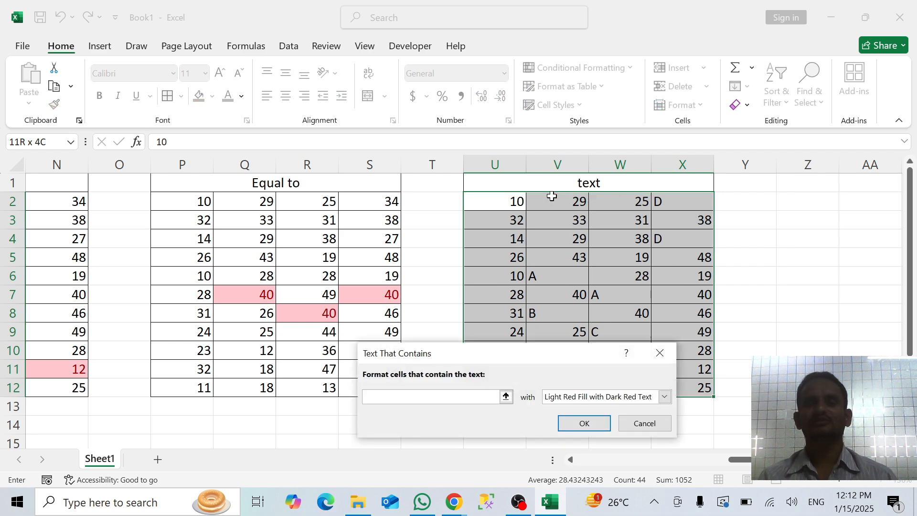
left_click_drag(511, 354, 304, 213)
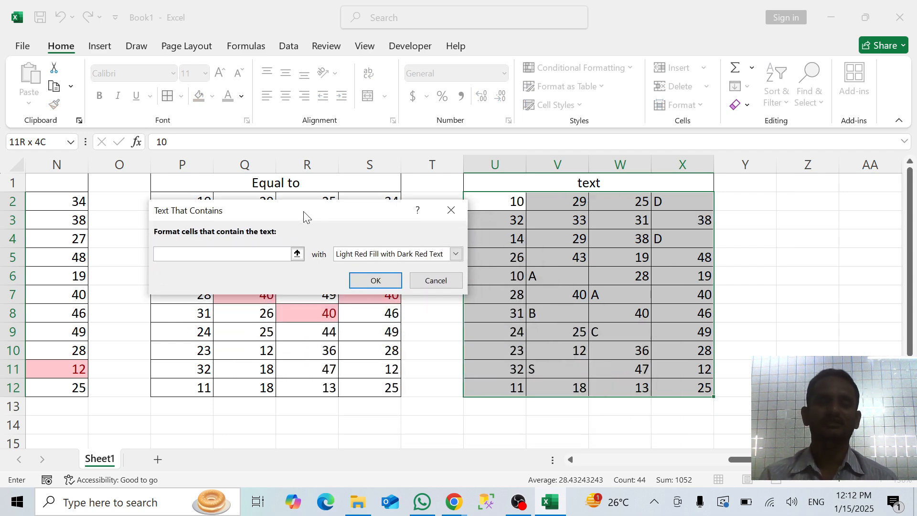
type("A")
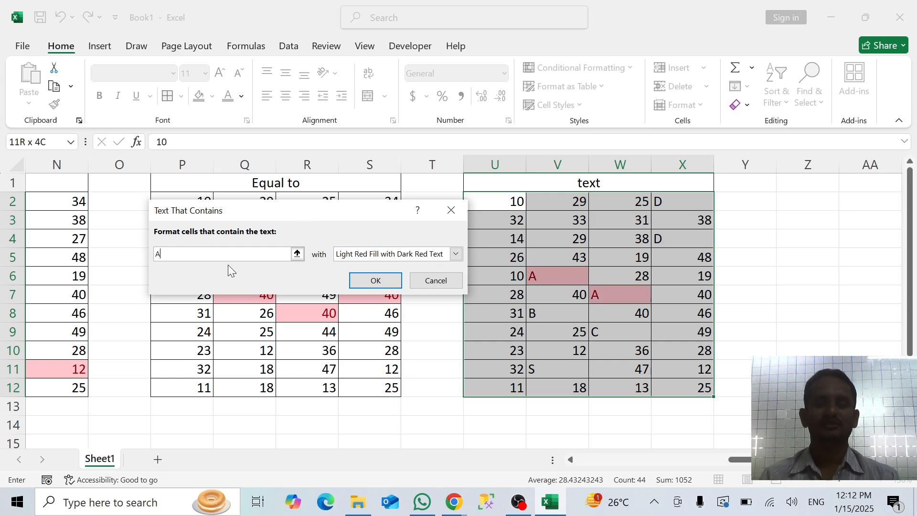
Preview the Text that Contains rule with B, SACH, S and D in turn as the text to match
left_click_drag(293, 211, 262, 205)
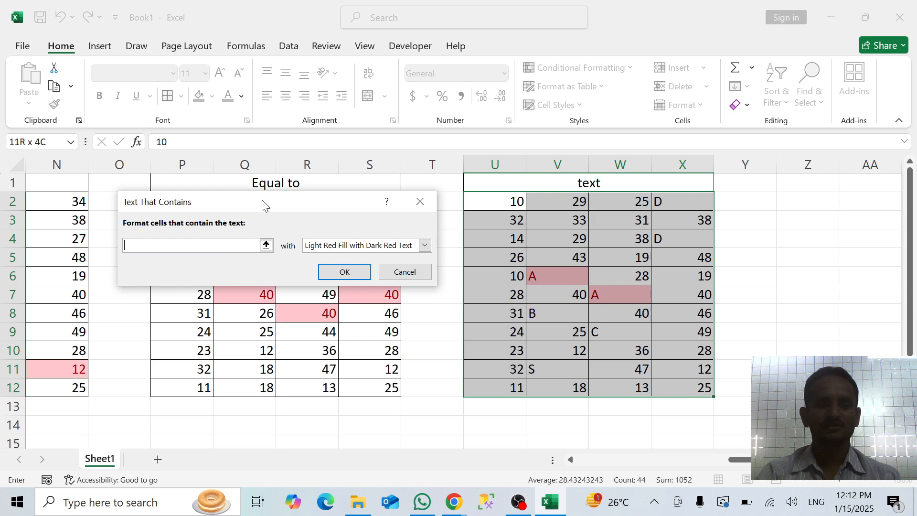
type("B")
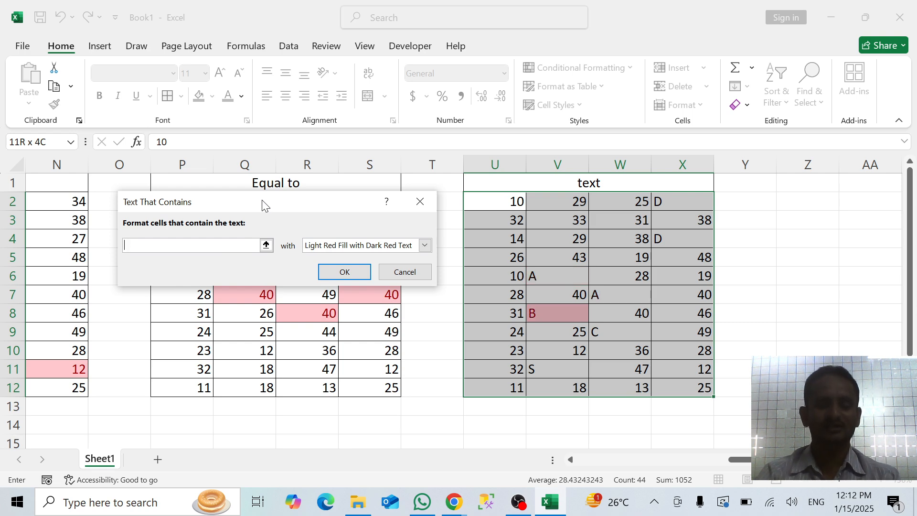
type("SACH")
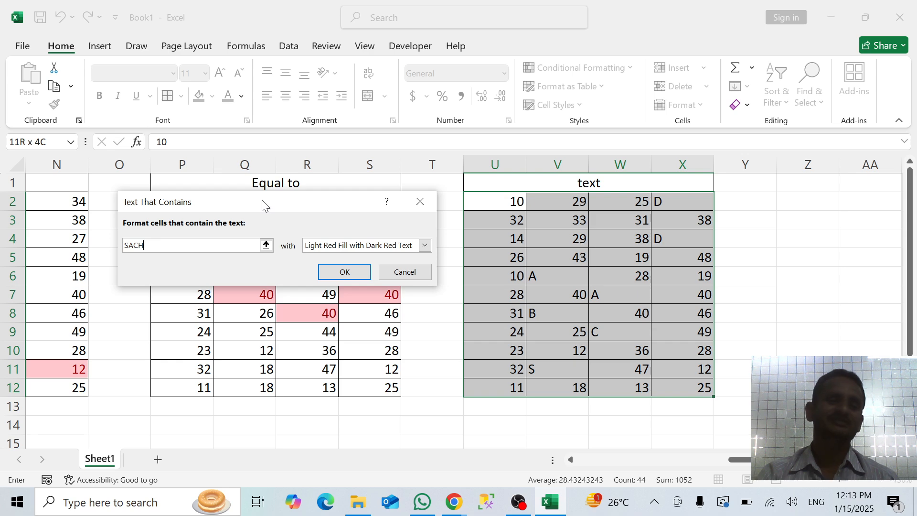
key("BackSpace")
key("BackSpace")
key("BackSpace")
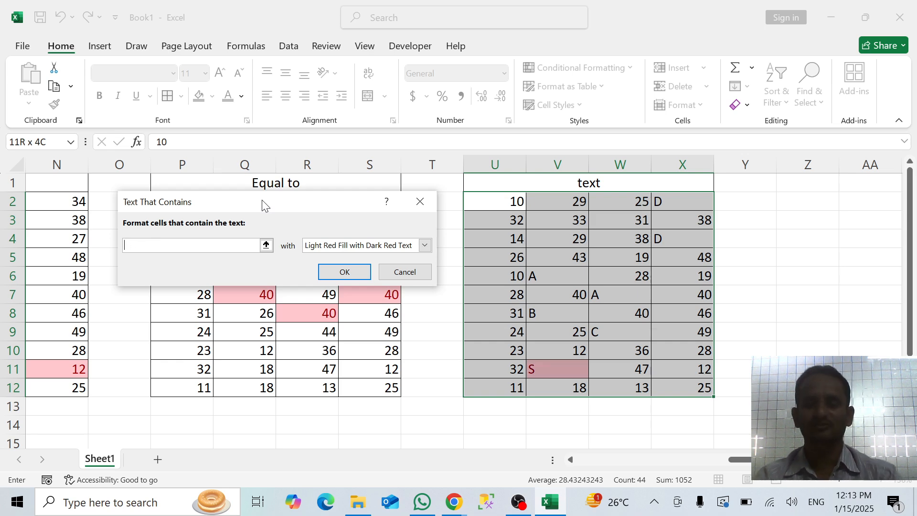
type("D")
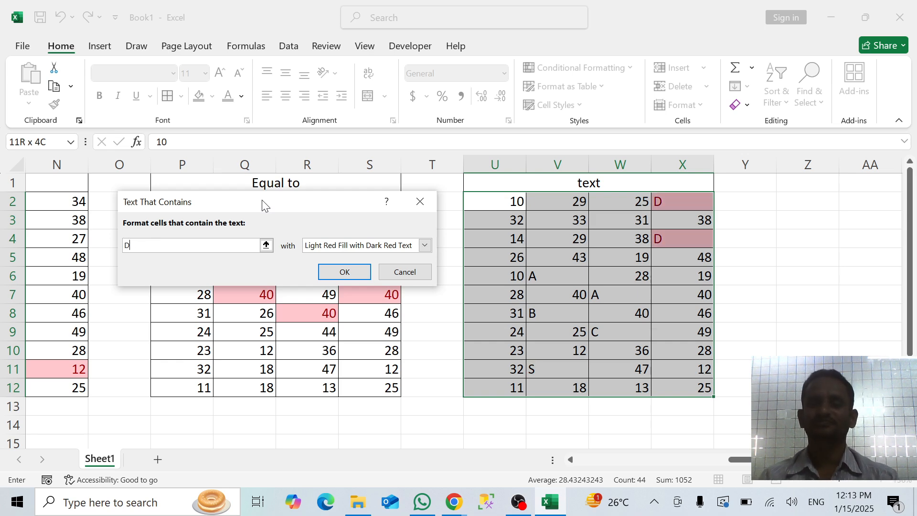
key("BackSpace")
Set the text to match to 40 and apply the rule with Light Red Fill with Dark Red Text
type("40")
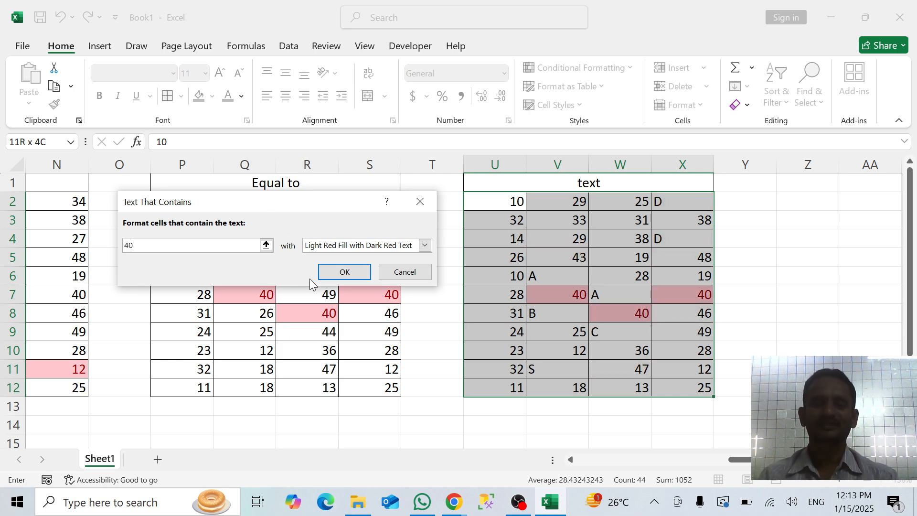
left_click(340, 276)
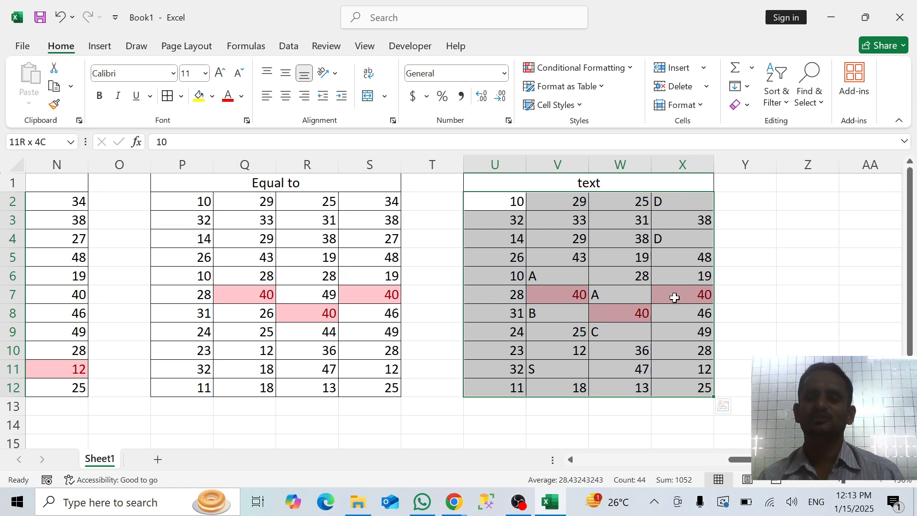
left_click(740, 289)
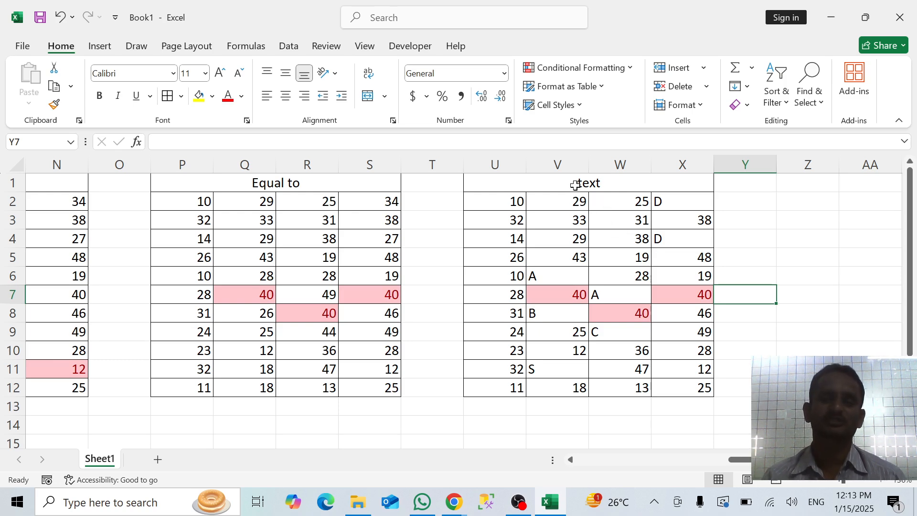
Examine the date period options of the A Date Occurring rule and cancel without applying it
left_click(580, 67)
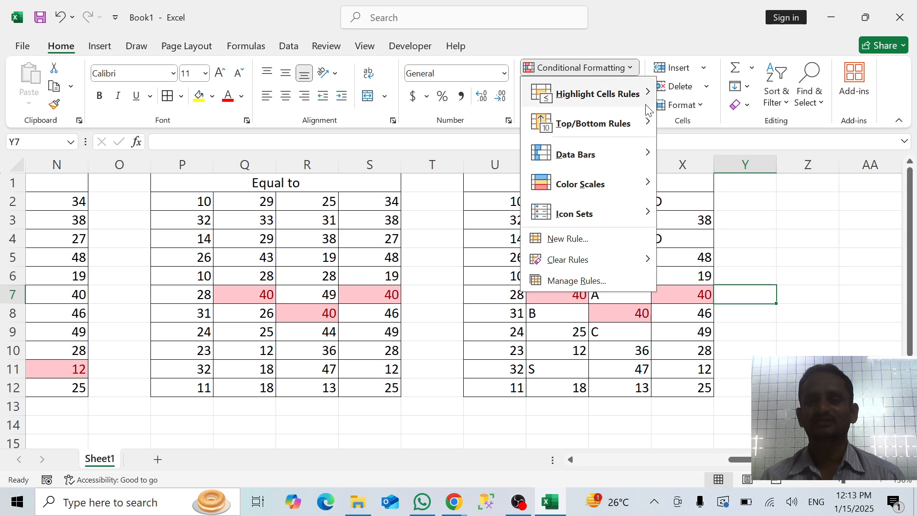
mouse_move(637, 99)
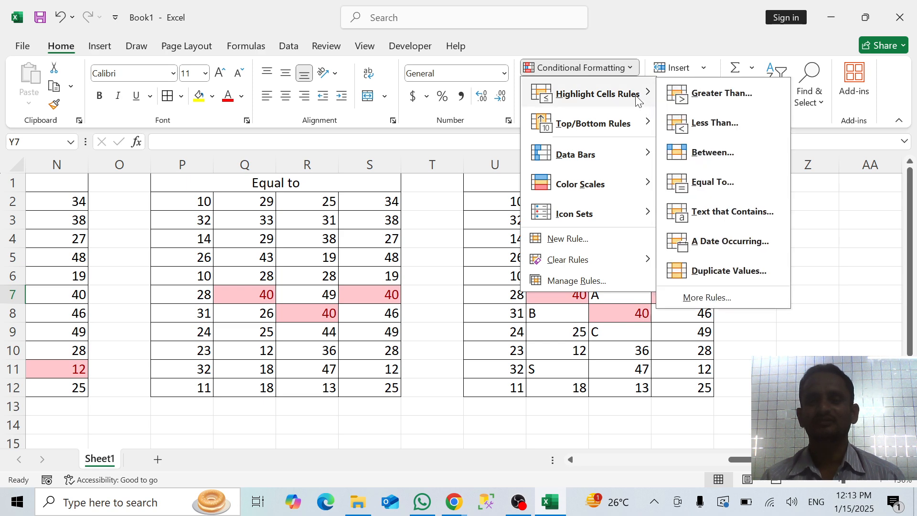
left_click(713, 242)
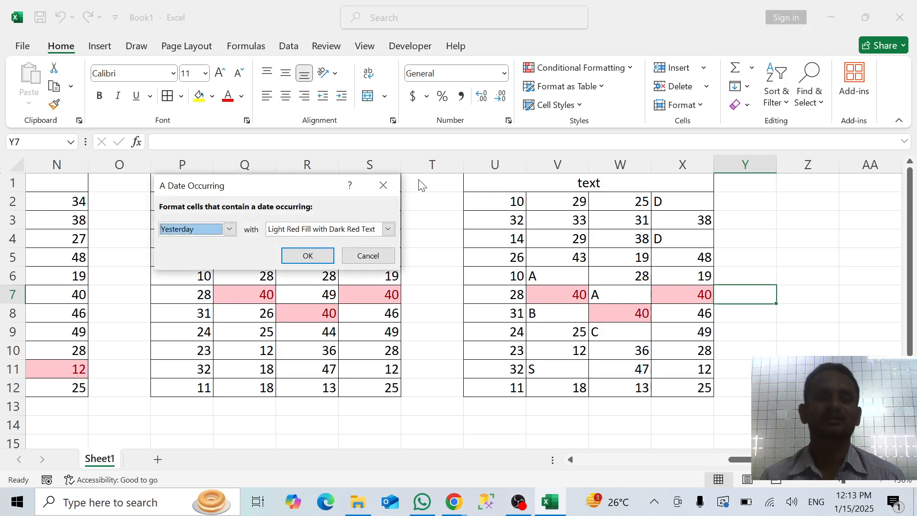
left_click(230, 230)
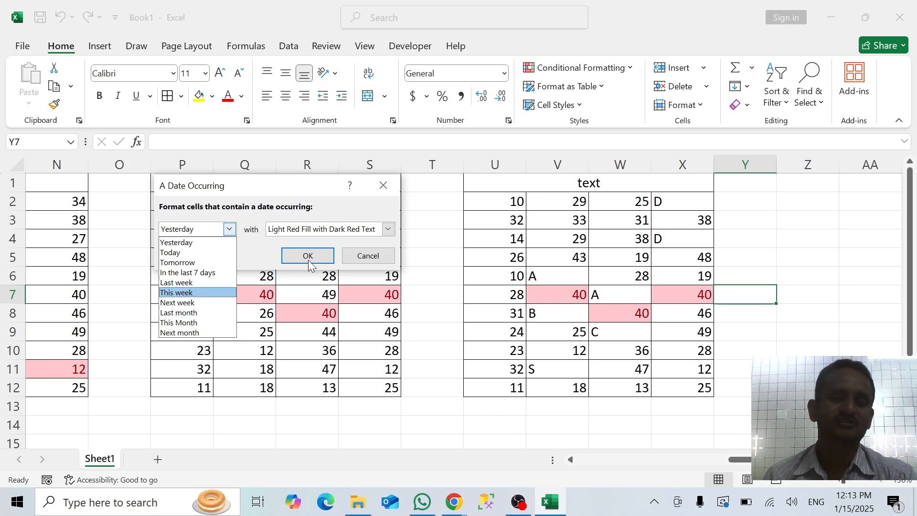
left_click(383, 189)
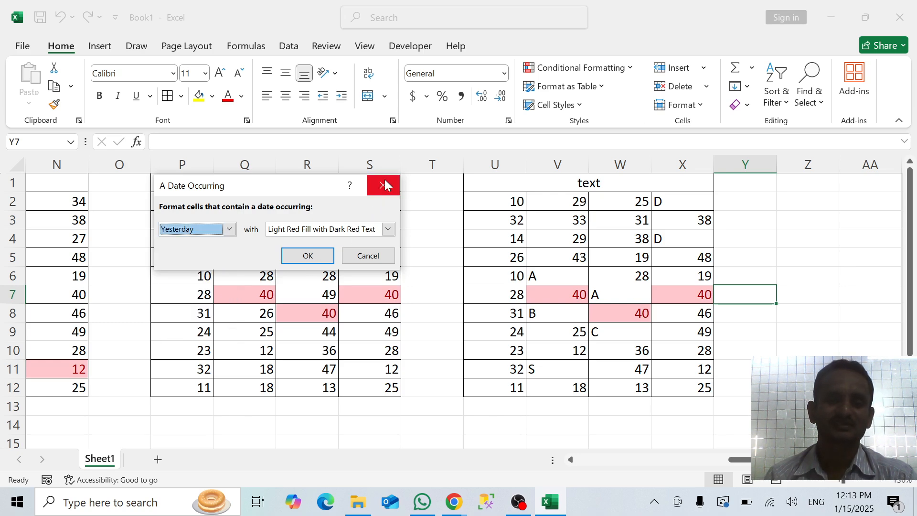
left_click(368, 257)
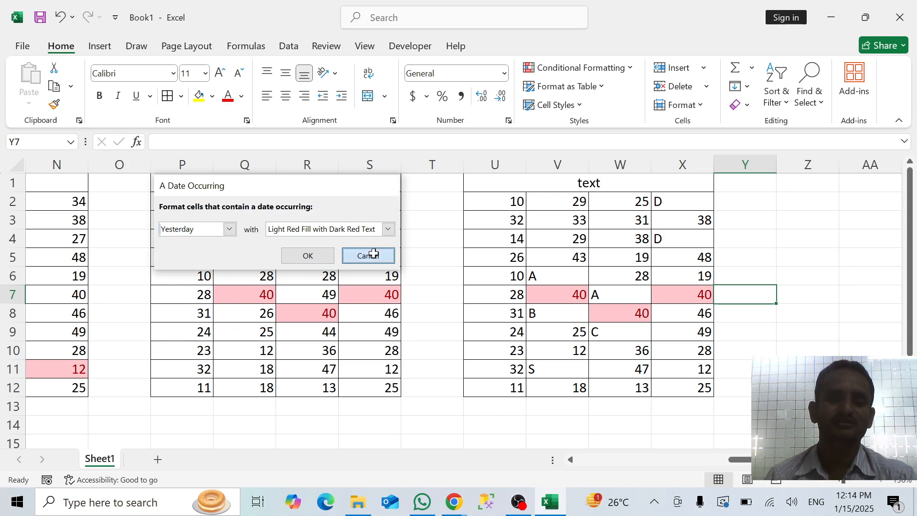
Enter the formula =TODAY() in cell Z4
left_click(796, 237)
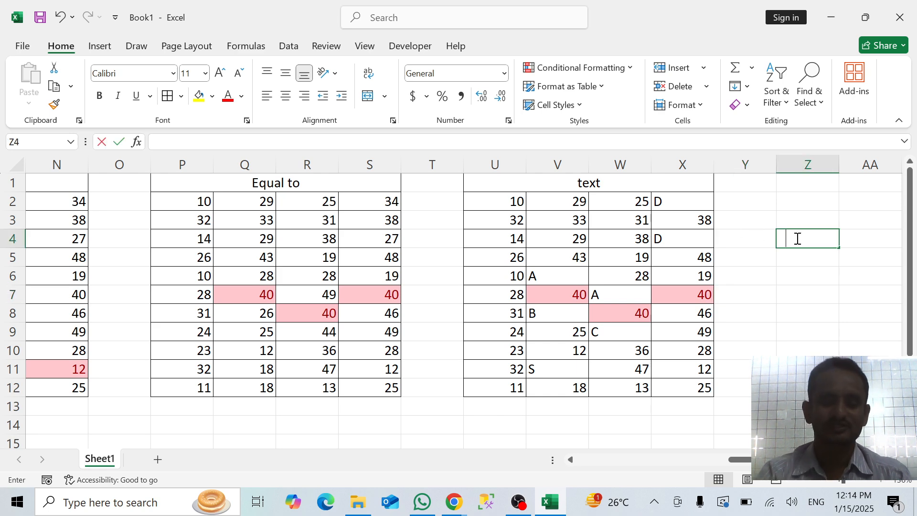
type("=TODAY")
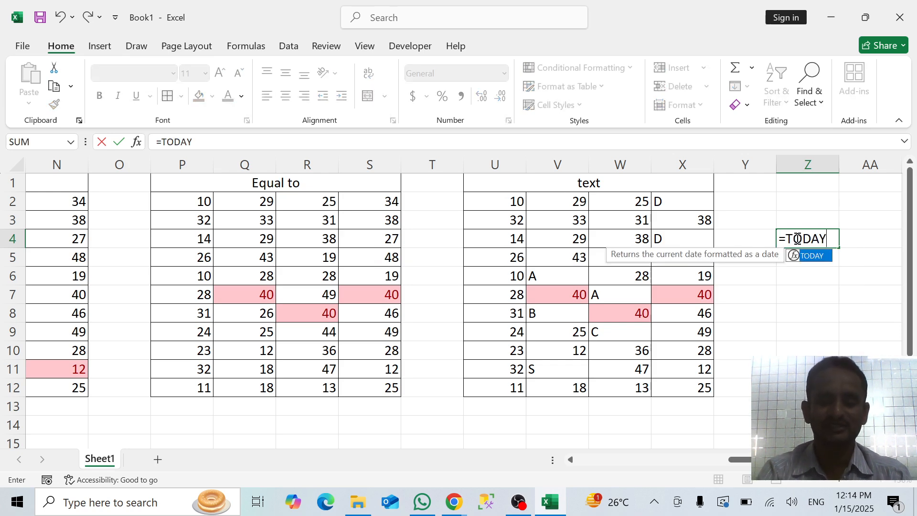
type("()")
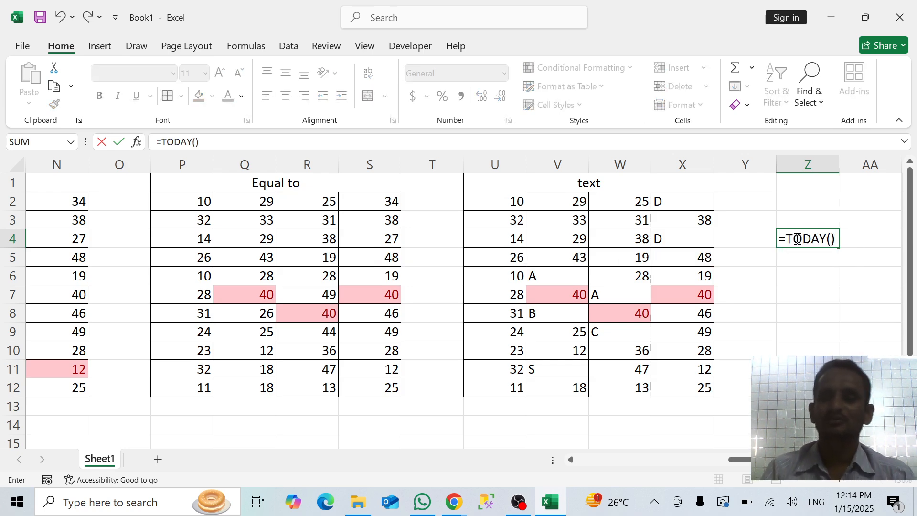
key("Return")
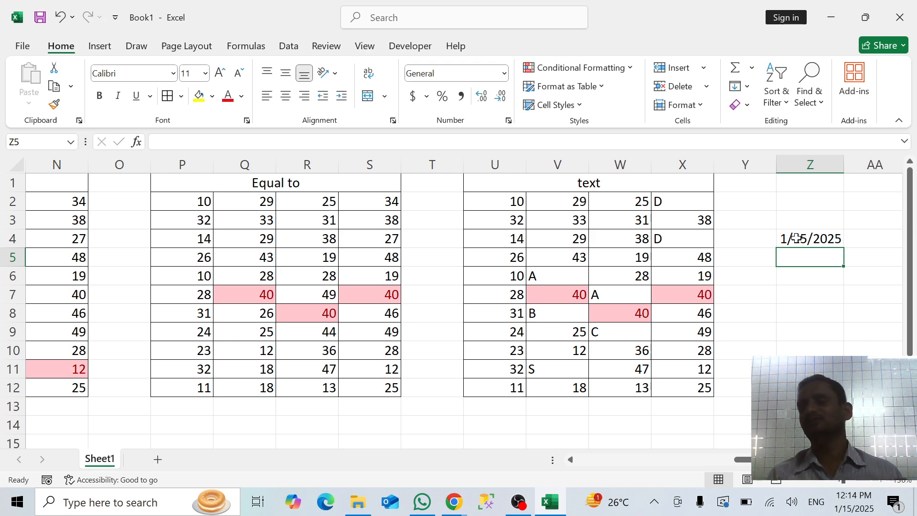
Copy the Z4 formula down to Z5 and replace the copy with its static value using Paste Special Values
left_click(796, 238)
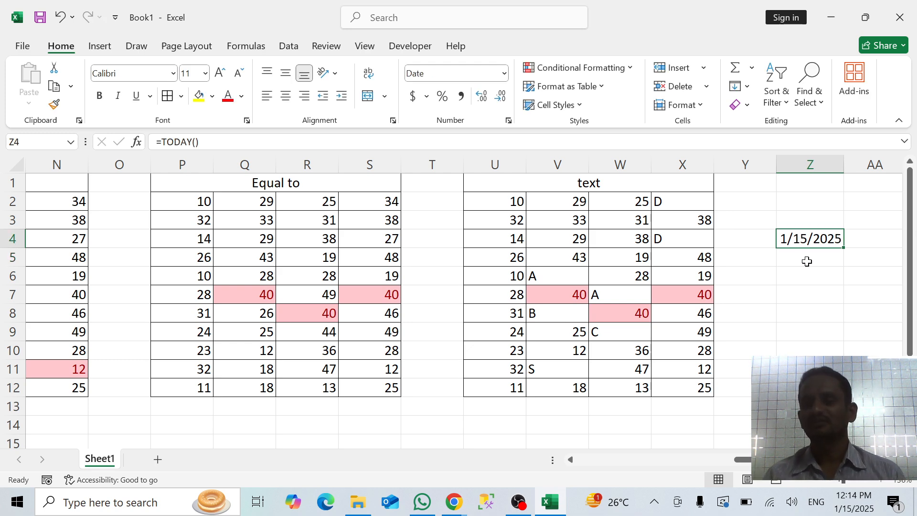
left_click_drag(847, 248, 843, 261)
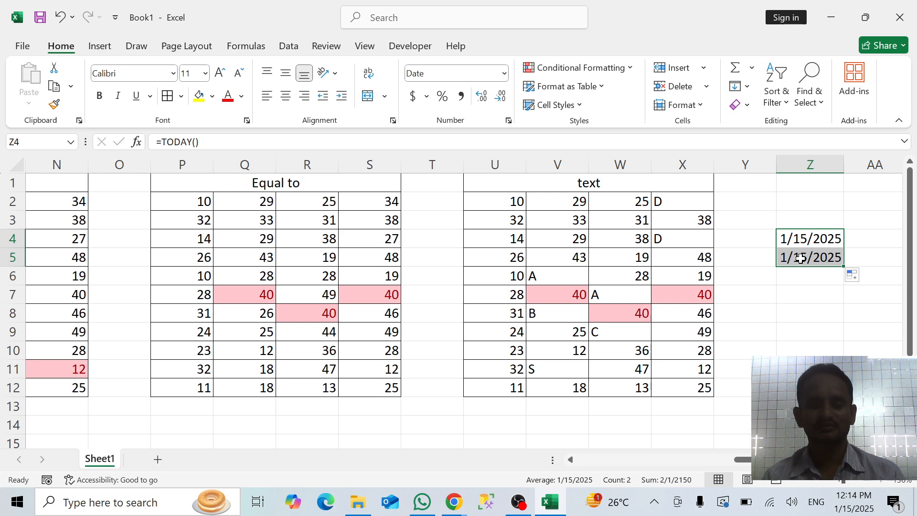
key("F2")
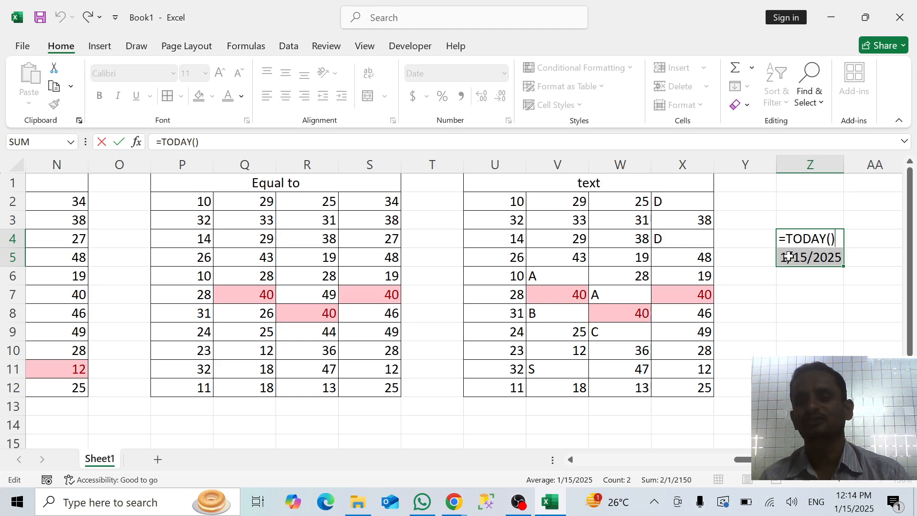
left_click(799, 260)
key("ctrl+c")
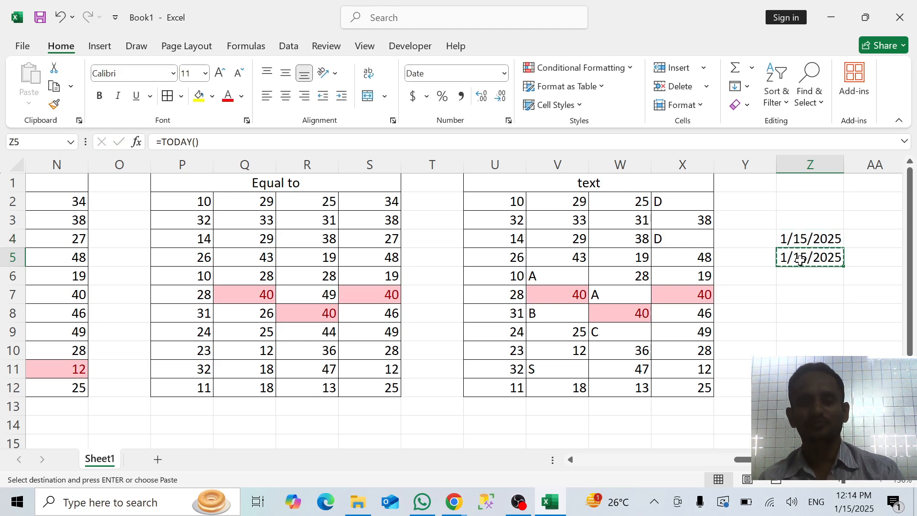
right_click(800, 259)
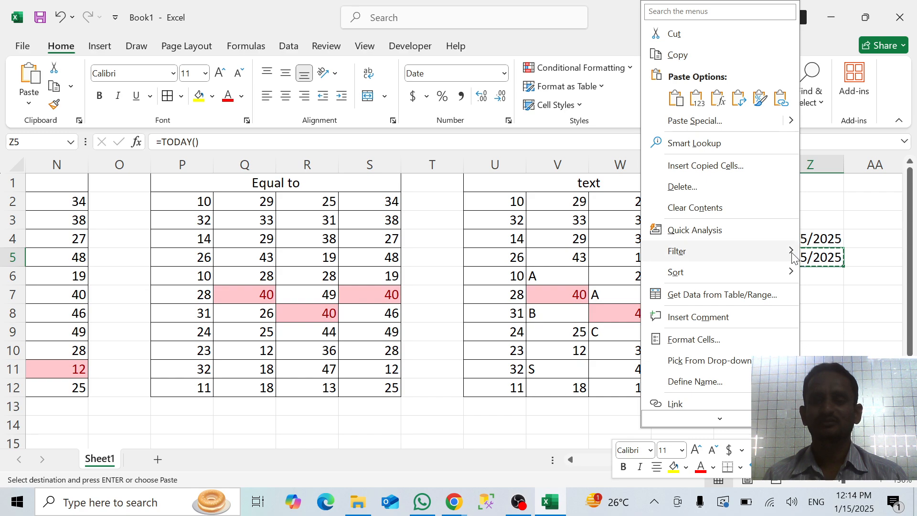
left_click(687, 120)
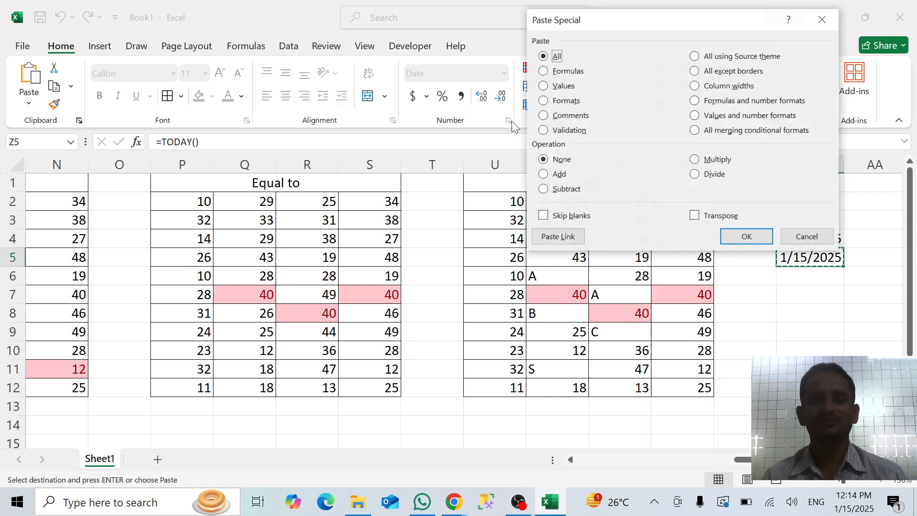
left_click(543, 87)
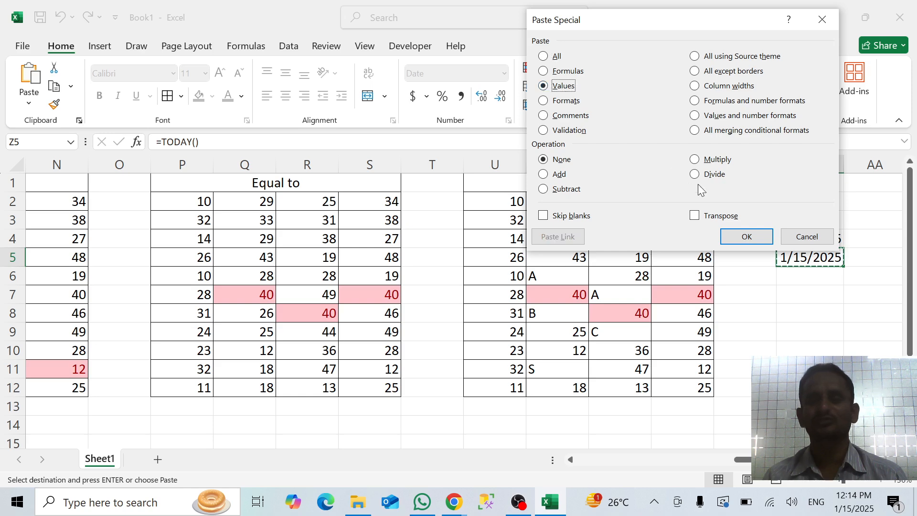
left_click(738, 236)
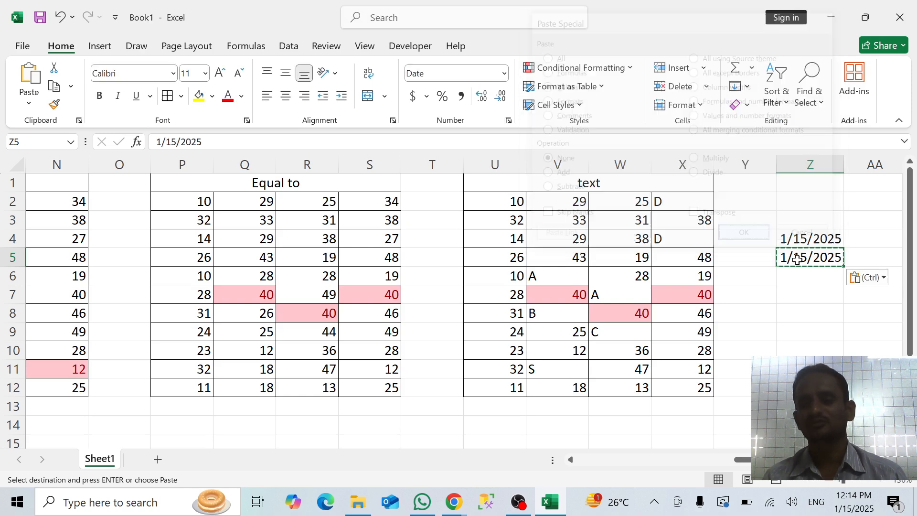
key("Escape")
Change the date in Z5 to 1/16/2025 and fill the consecutive dates down to Z14
double_click(804, 265)
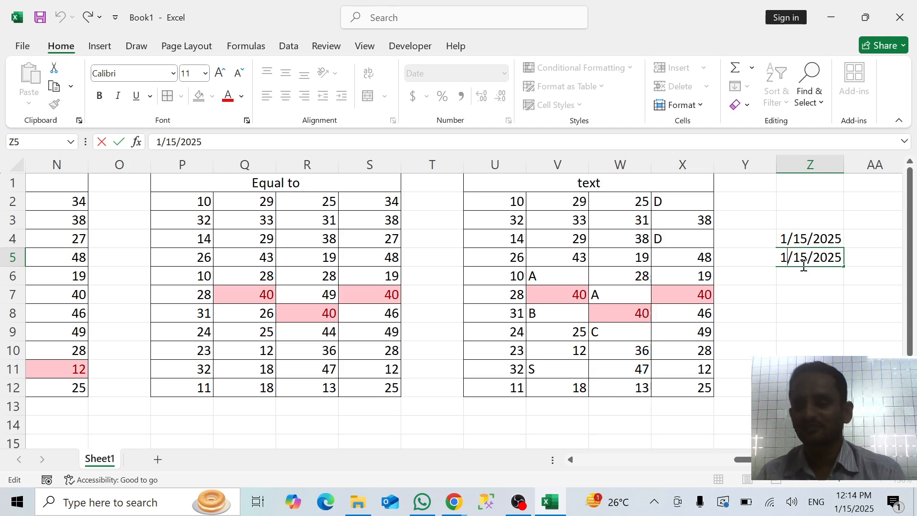
key("Right")
key("Right")
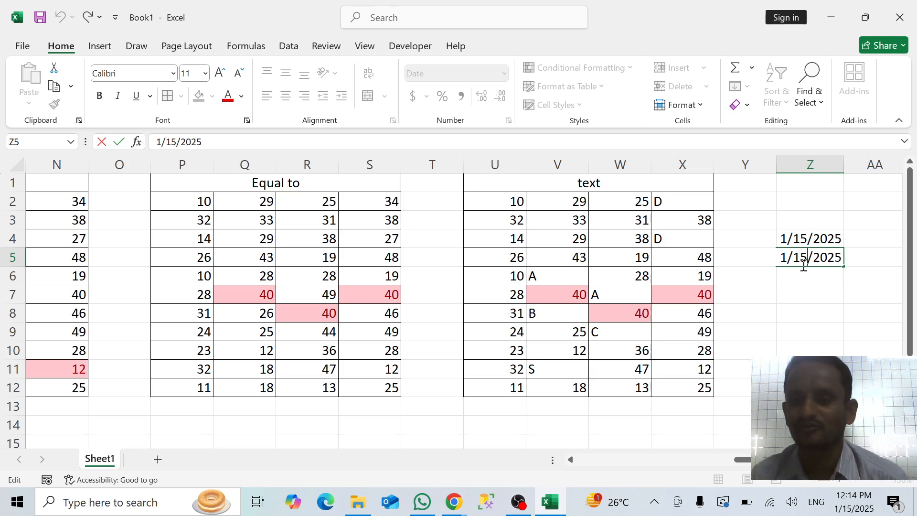
key("BackSpace")
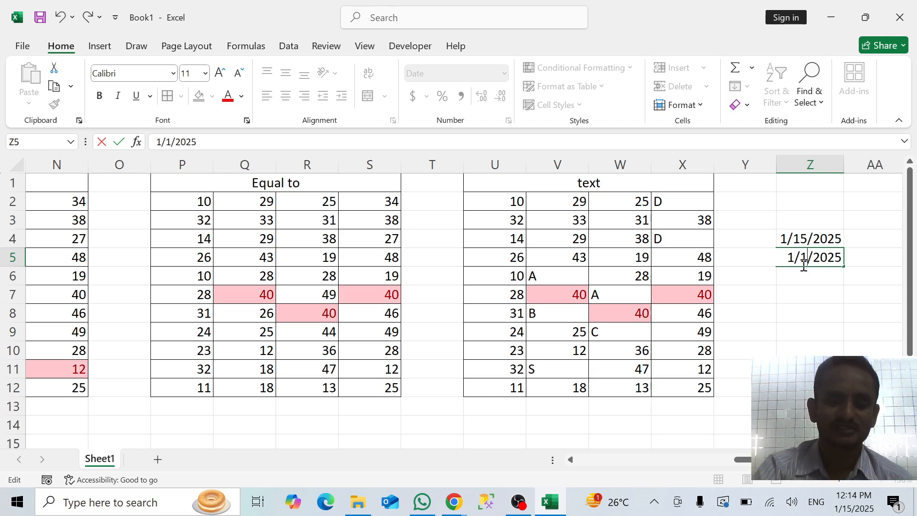
type("6")
key("Return")
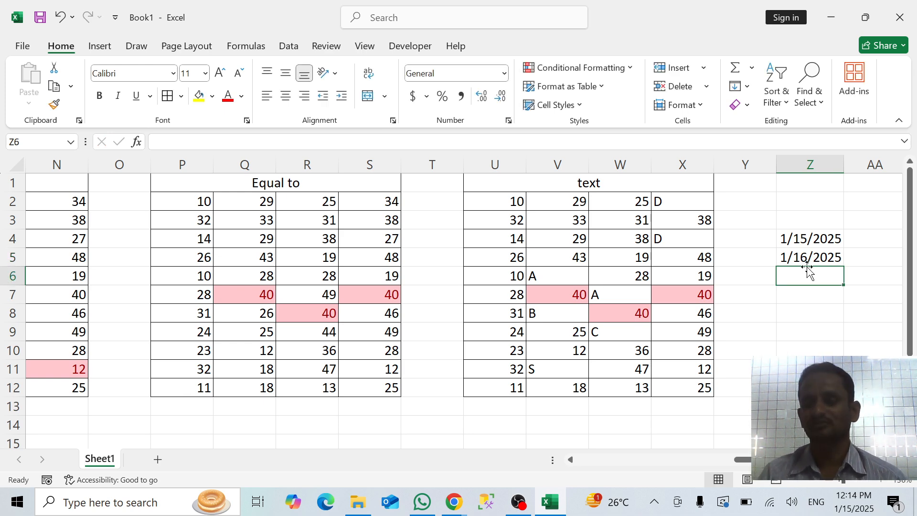
key("Up")
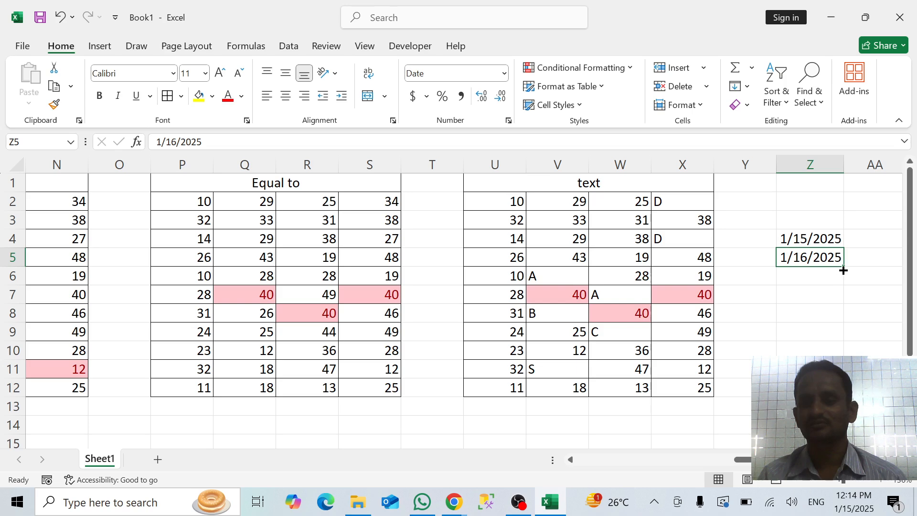
left_click_drag(843, 266, 811, 425)
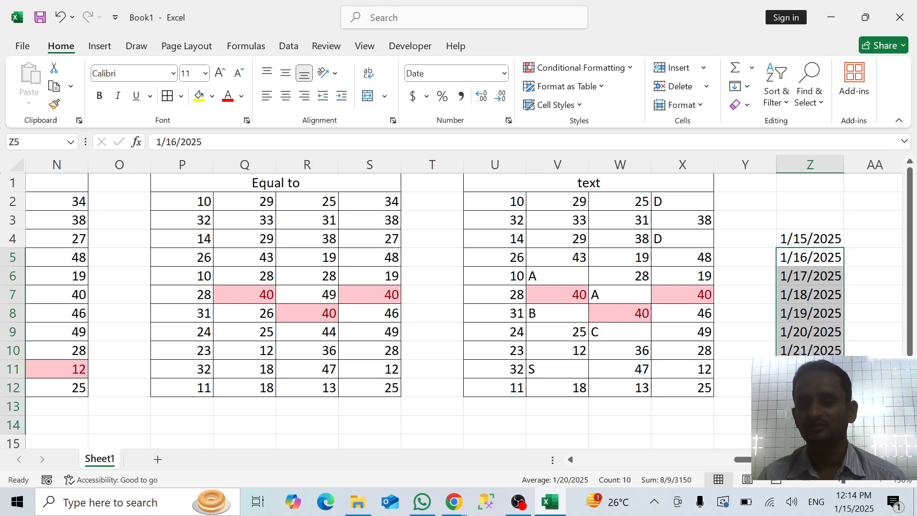
Start an A Date Occurring highlight rule for the dates in Z4:Z14
left_click(820, 234)
key("ctrl+shift+Down")
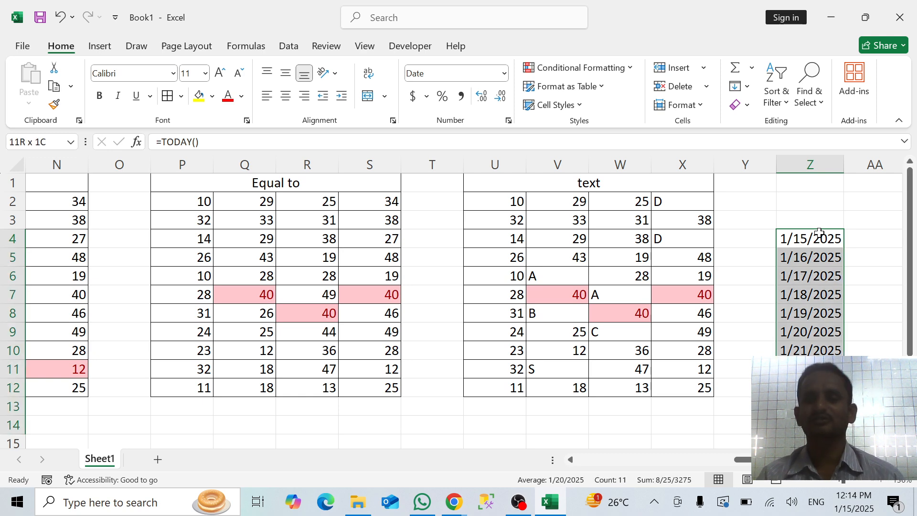
left_click(611, 67)
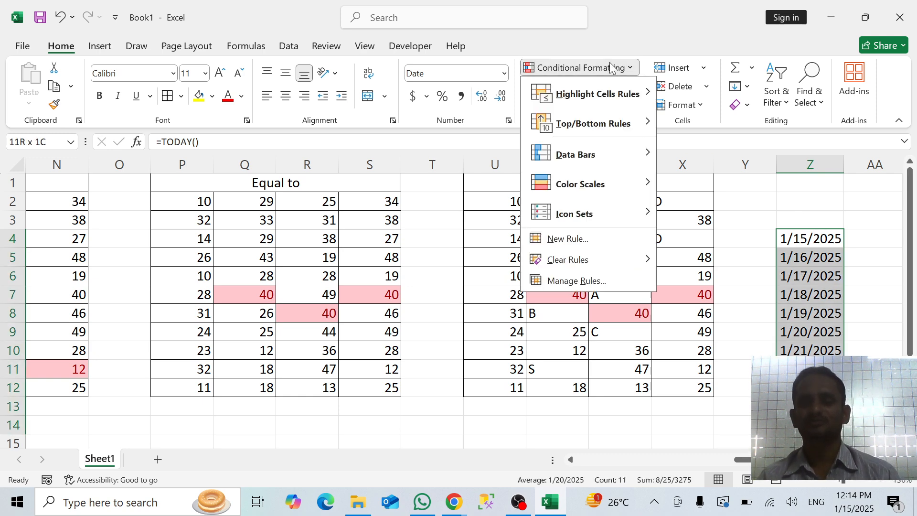
mouse_move(620, 112)
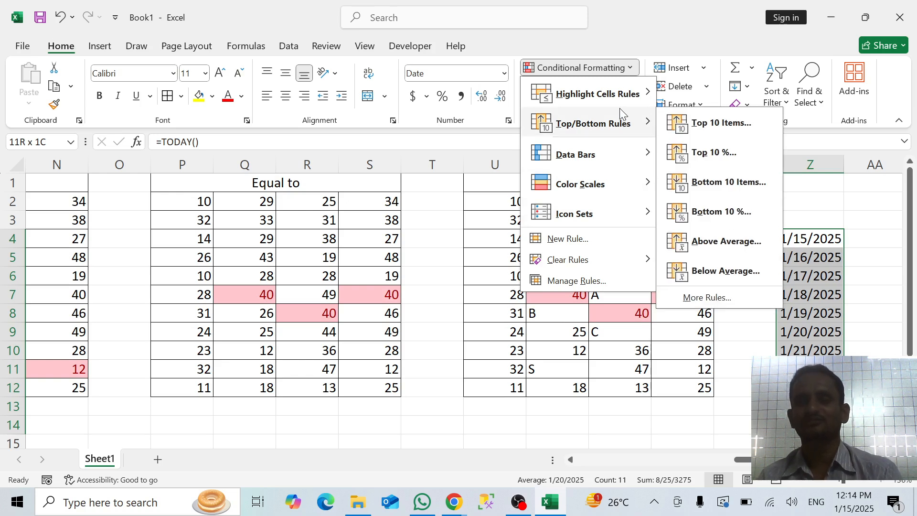
mouse_move(621, 96)
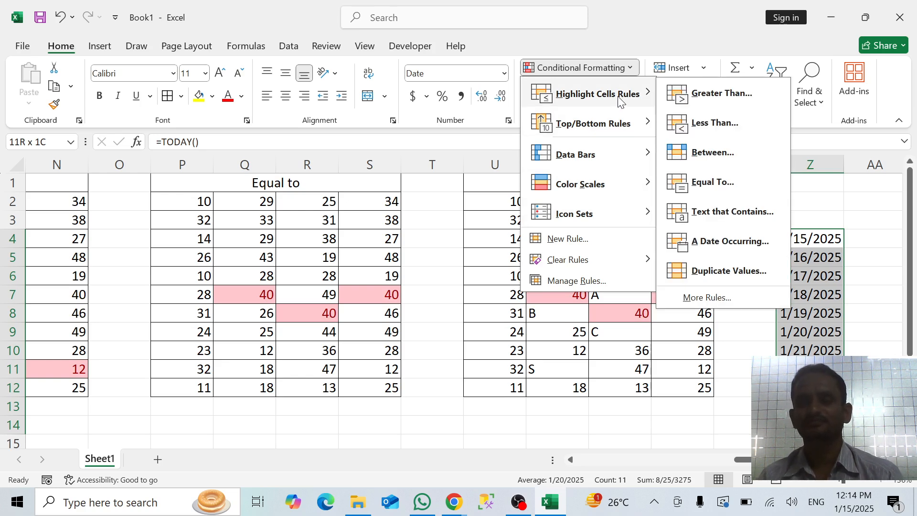
left_click(706, 244)
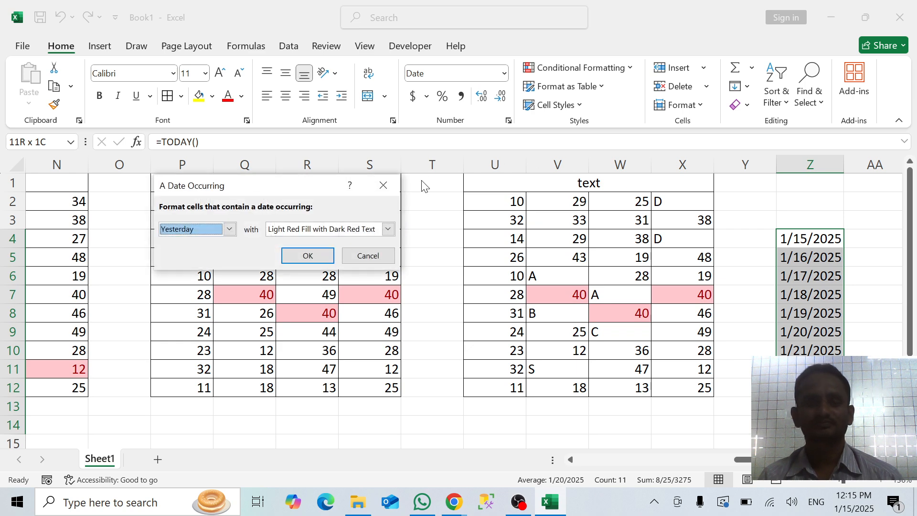
Preview the A Date Occurring rule with Today, Tomorrow, Last week and This week in turn as the period
left_click(229, 229)
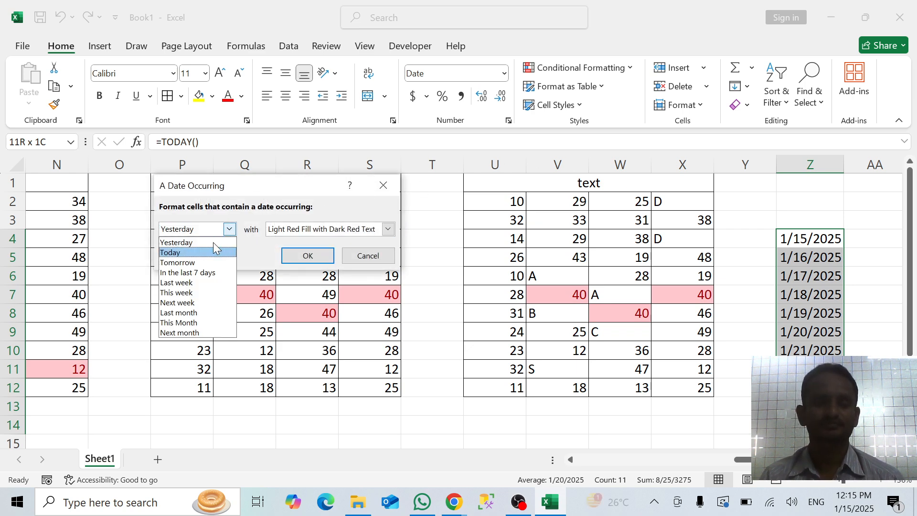
left_click(184, 253)
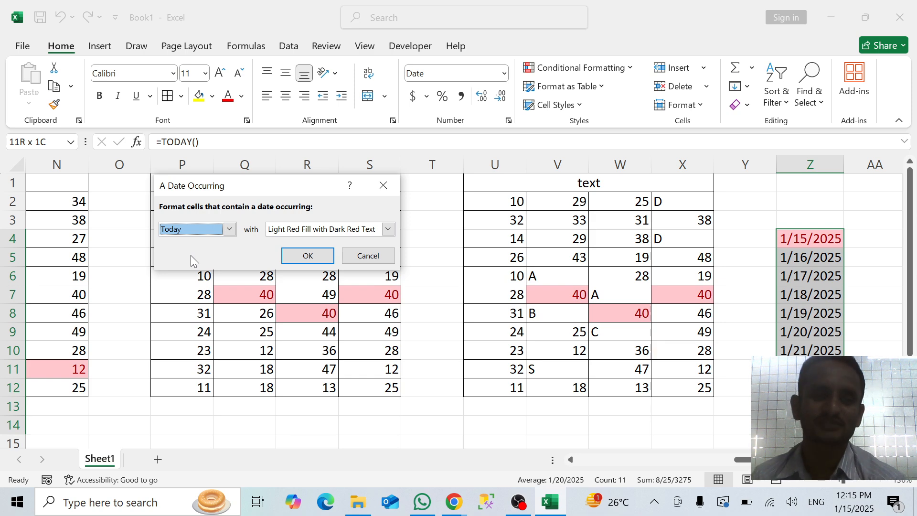
left_click(230, 229)
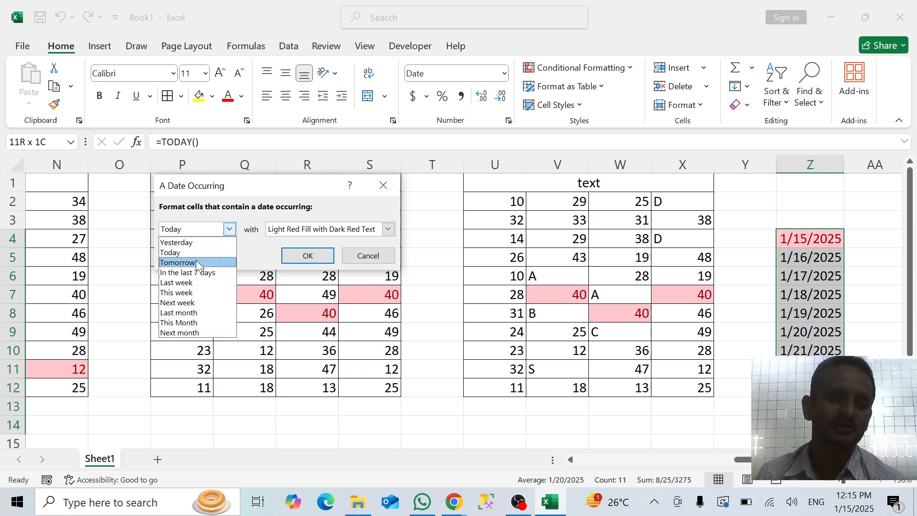
left_click(195, 262)
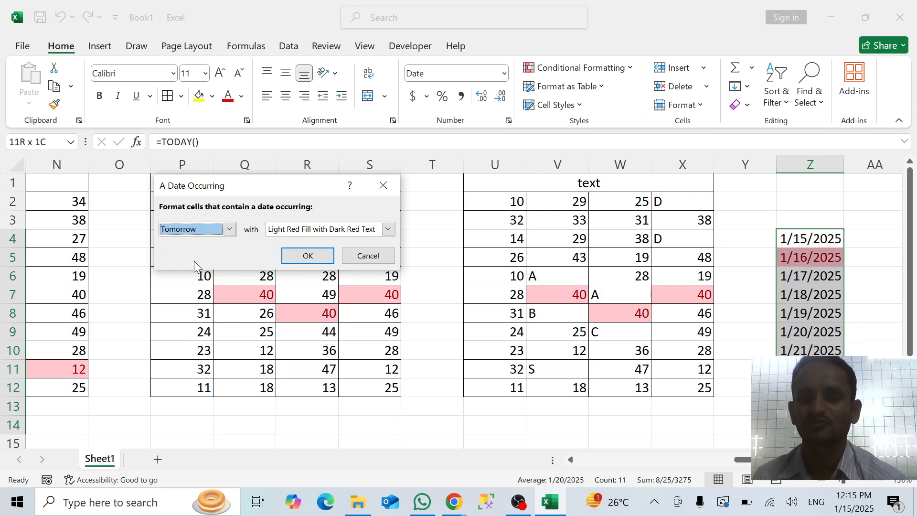
left_click(230, 229)
left_click(184, 283)
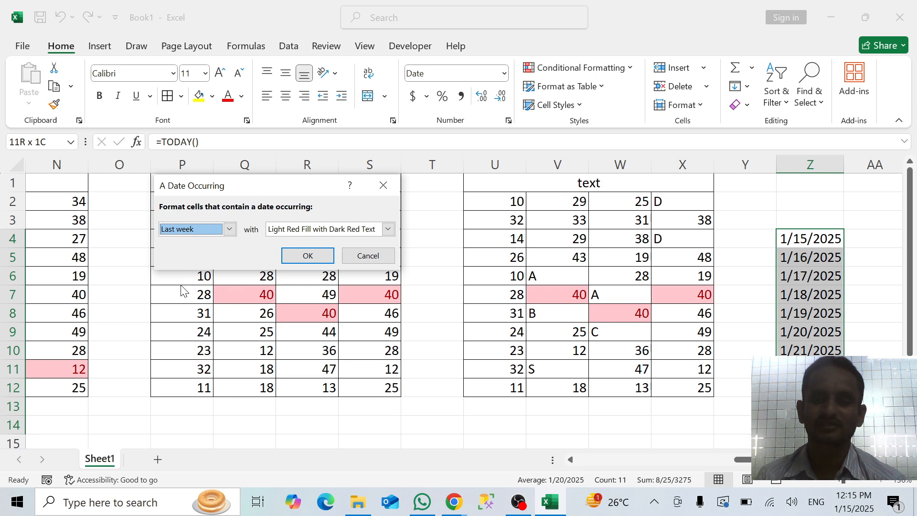
left_click(229, 229)
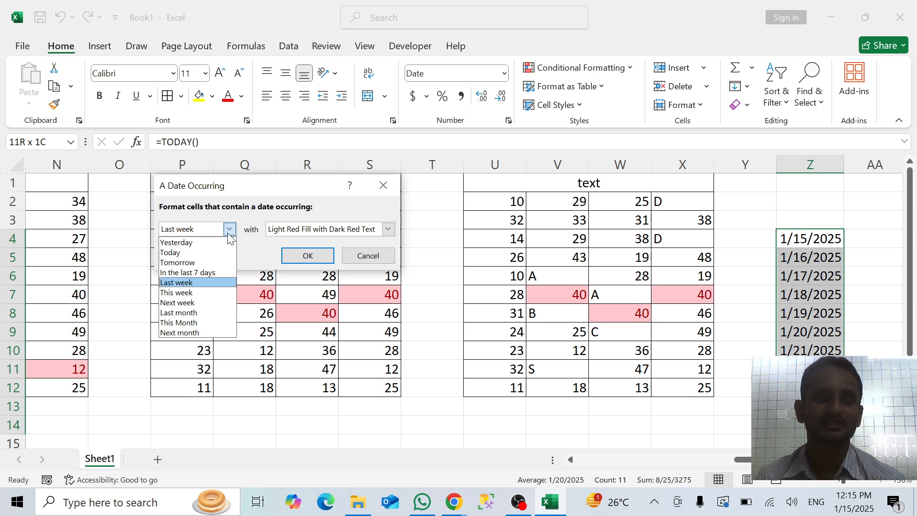
left_click(190, 293)
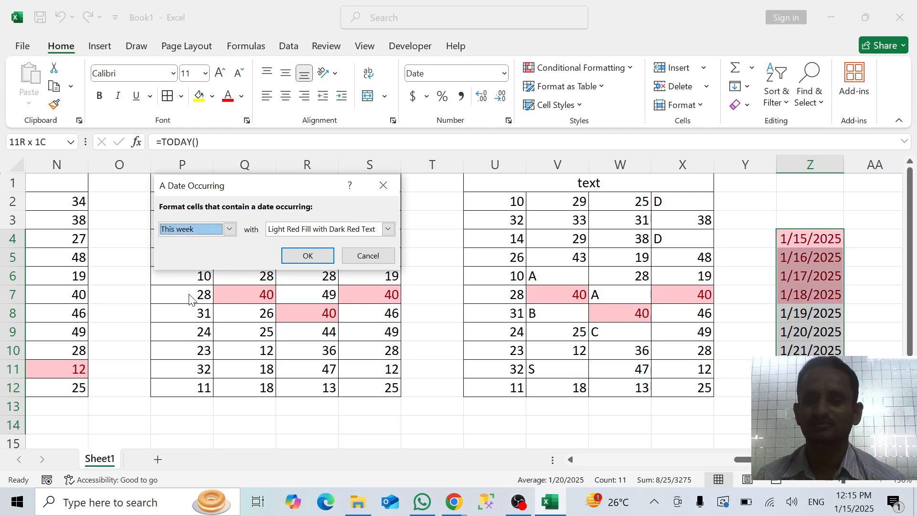
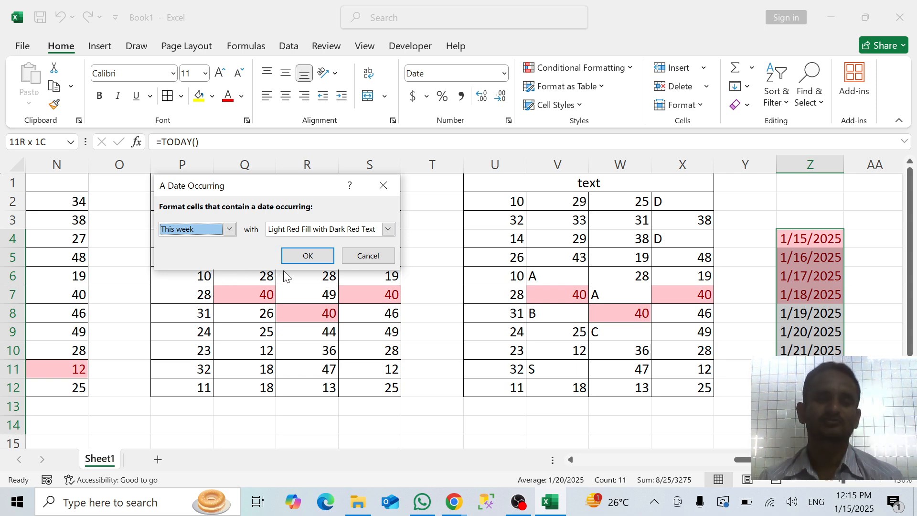
Apply the A Date Occurring rule for This week to the dates with Light Red Fill with Dark Red Text
left_click(299, 261)
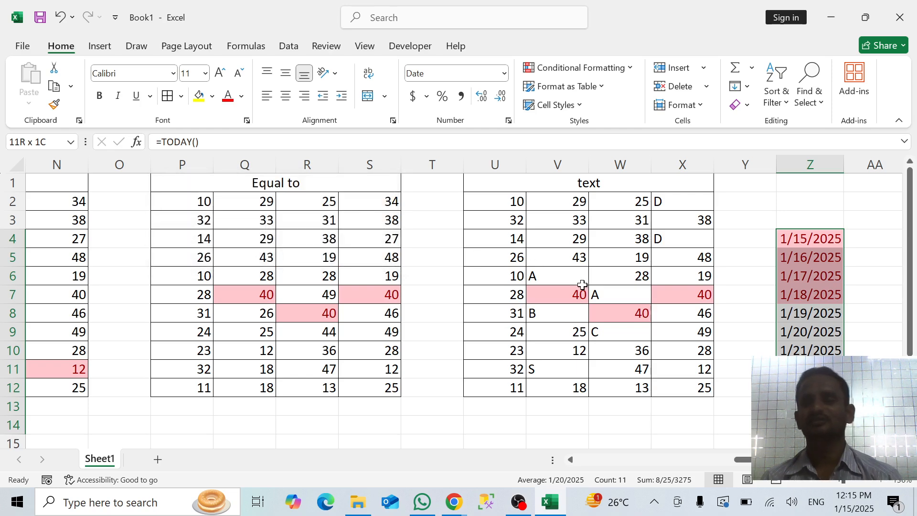
left_click(728, 268)
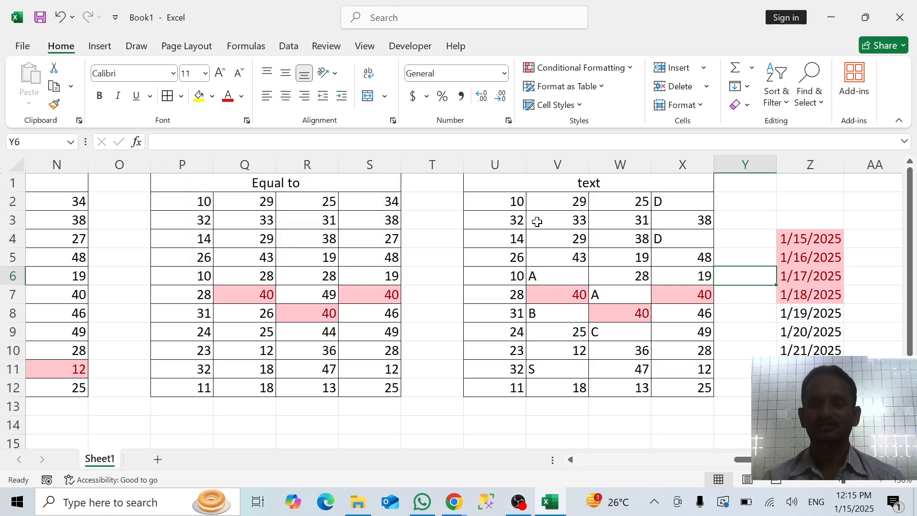
left_click(577, 71)
mouse_move(640, 95)
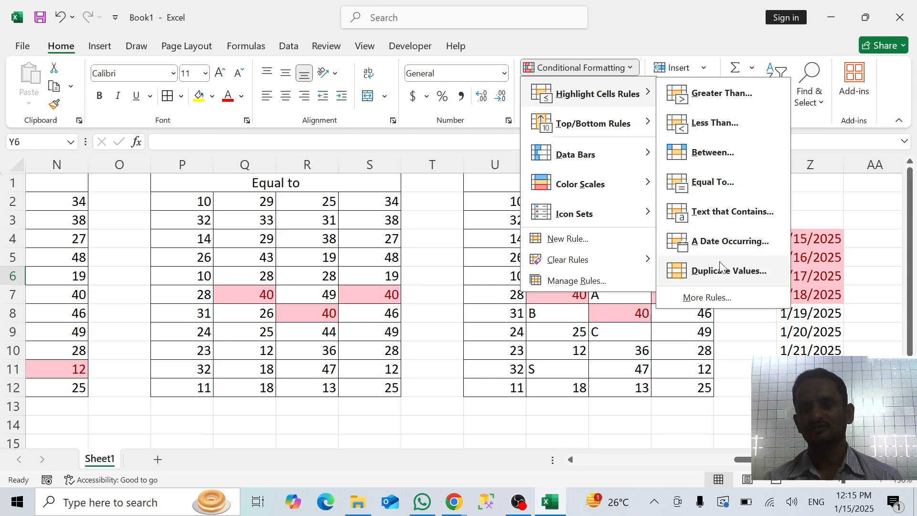
left_click(836, 214)
Enter the heading "Duplicate values find" in AB1 and widen column AB to fit the text
scroll(701, 304, "right", 5)
scroll(700, 305, "down", 1)
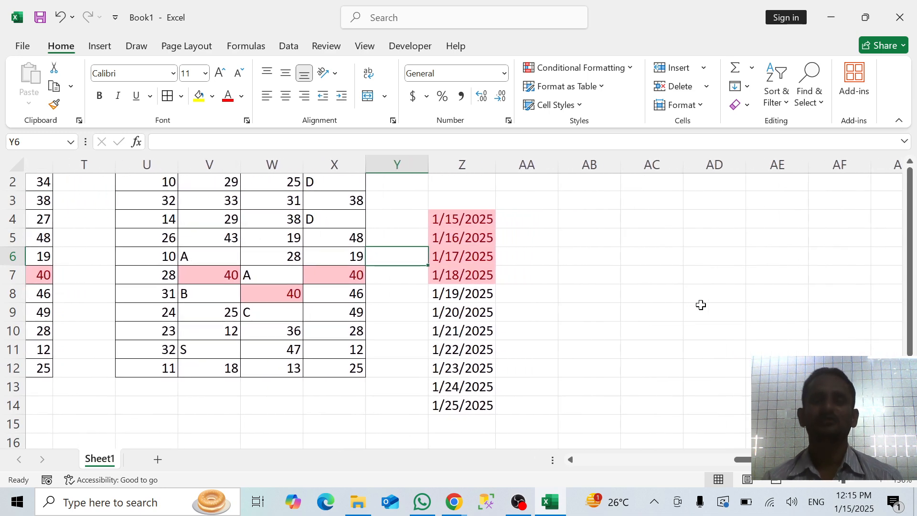
scroll(701, 304, "right", 1)
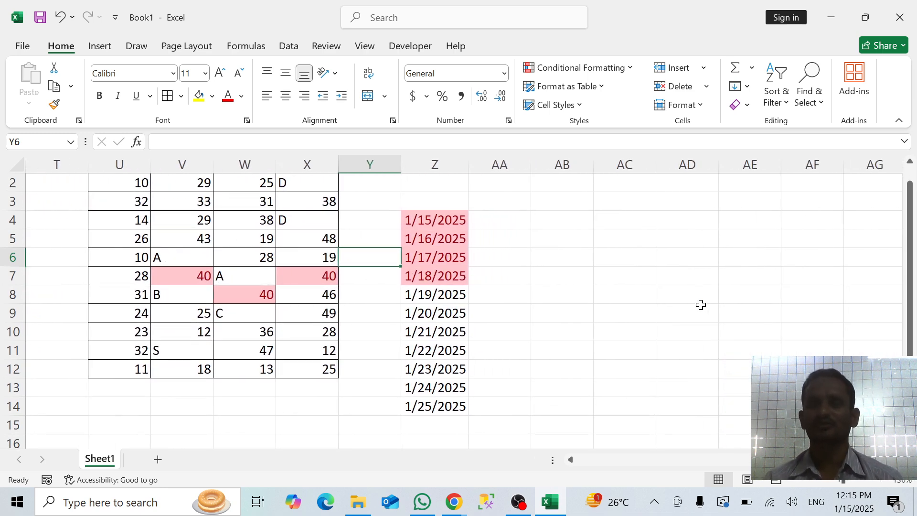
scroll(700, 305, "up", 1)
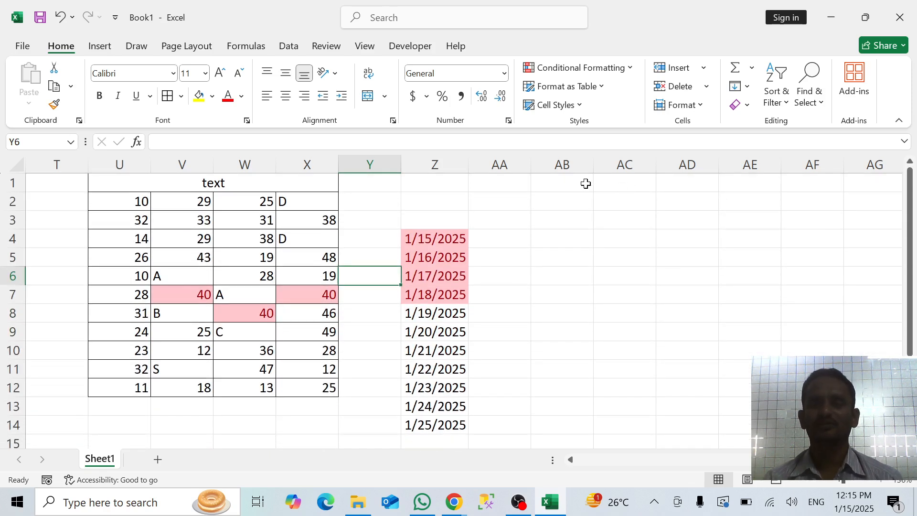
left_click(586, 184)
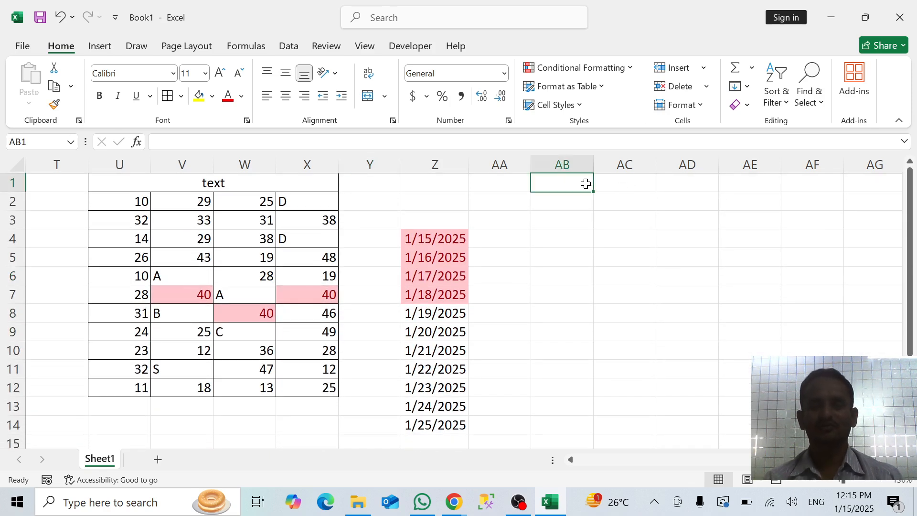
type("d")
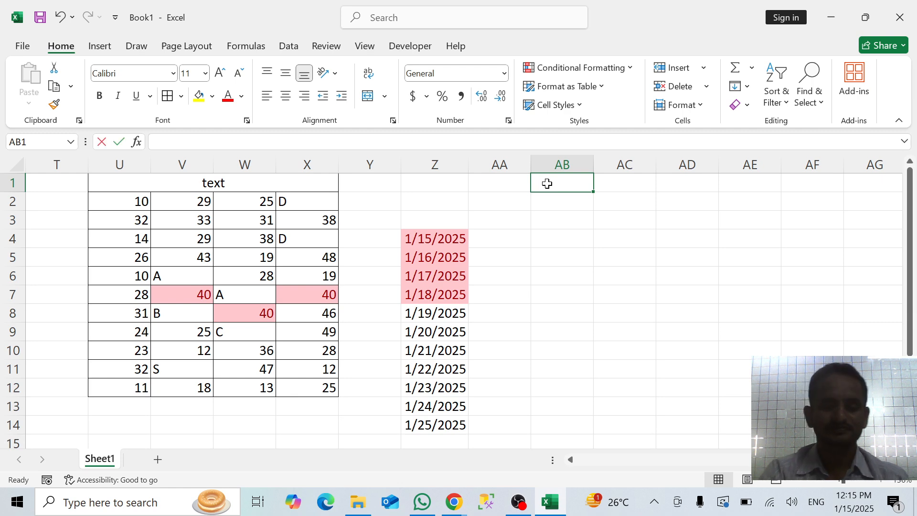
type("UPLICAT")
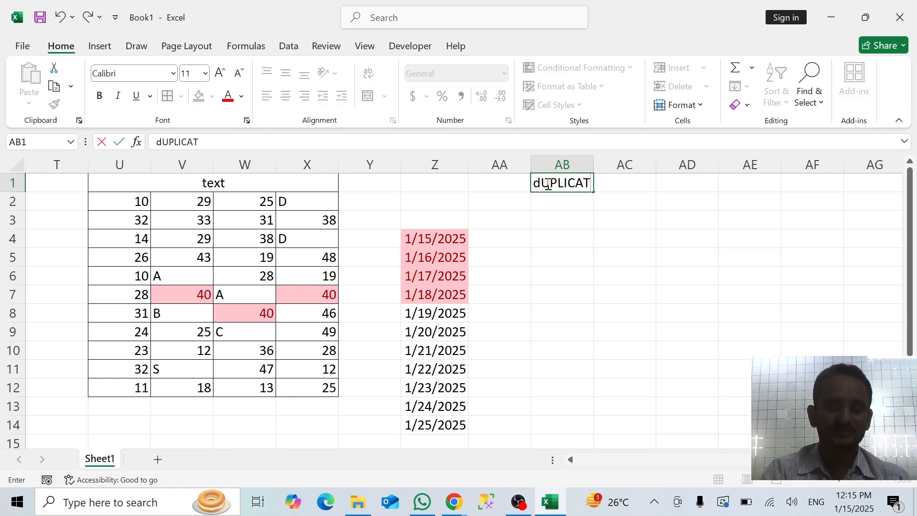
type("E val")
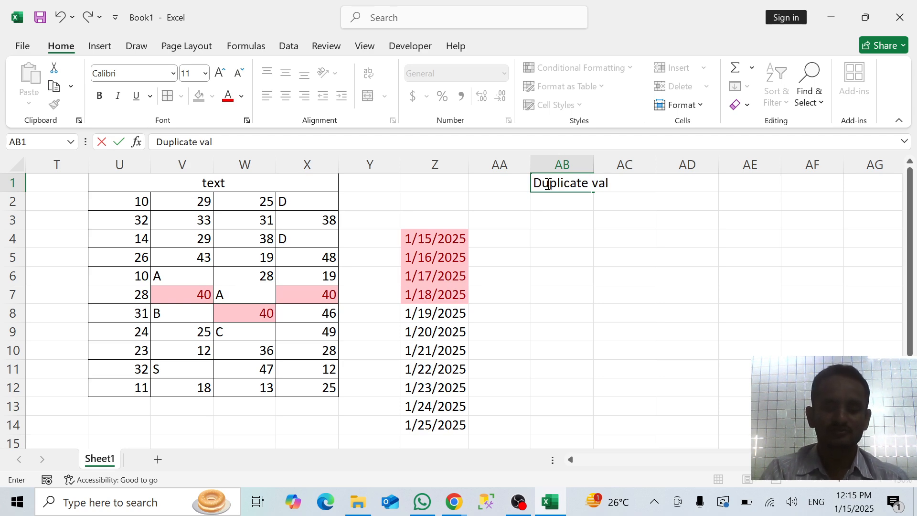
type("ues")
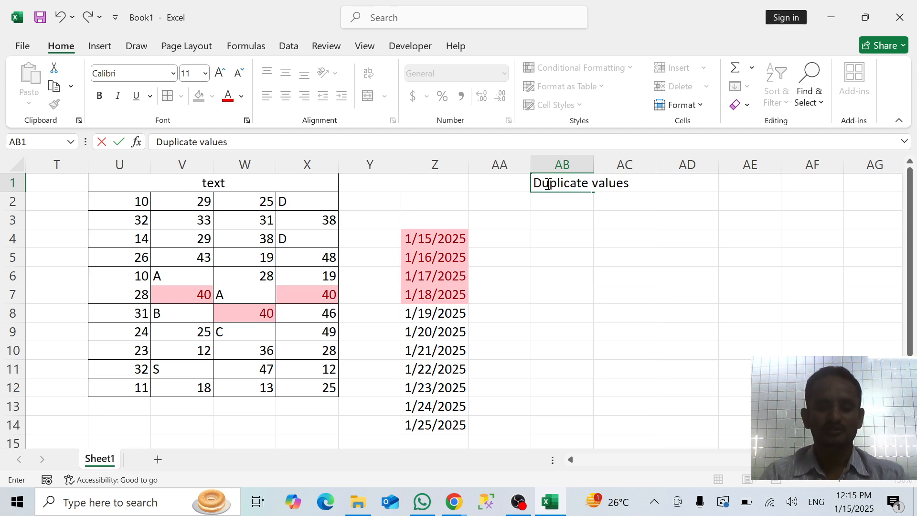
type(" find")
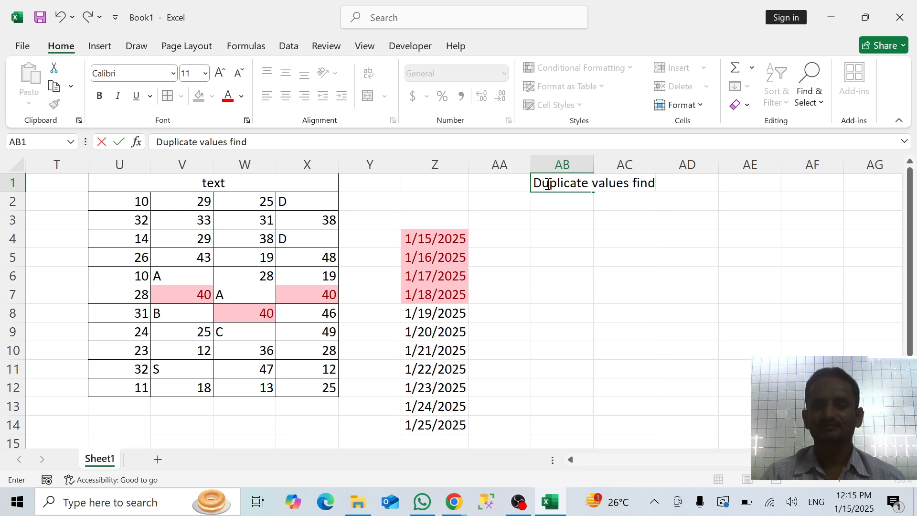
key("Return")
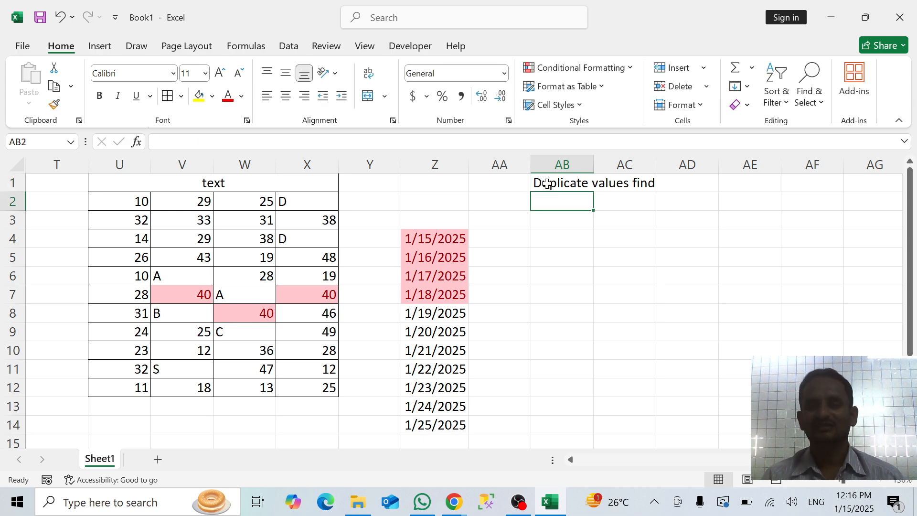
double_click(596, 158)
left_click(615, 240)
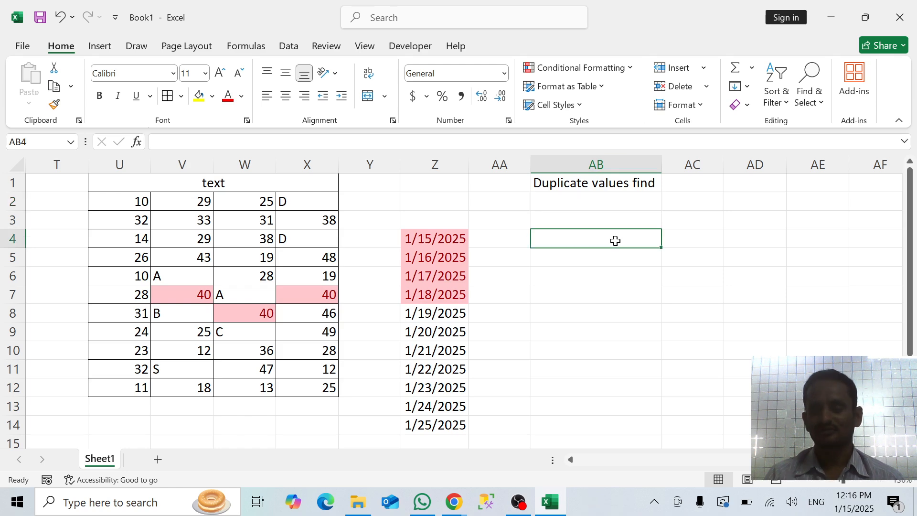
Start a RANDBETWEEN formula in AC1, beside the duplicate values heading
key("Right")
key("Right")
key("Right")
key("Right")
key("Right")
key("Right")
key("Right")
key("Right")
key("Right")
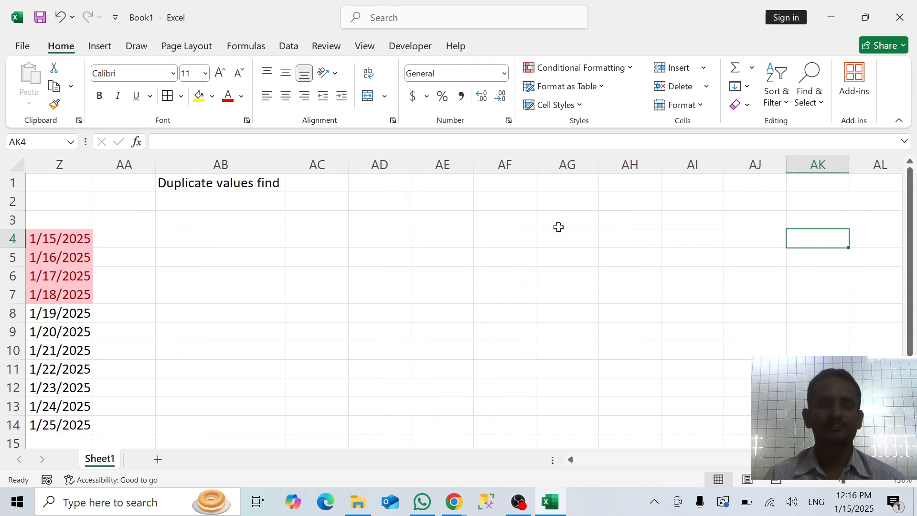
left_click(334, 186)
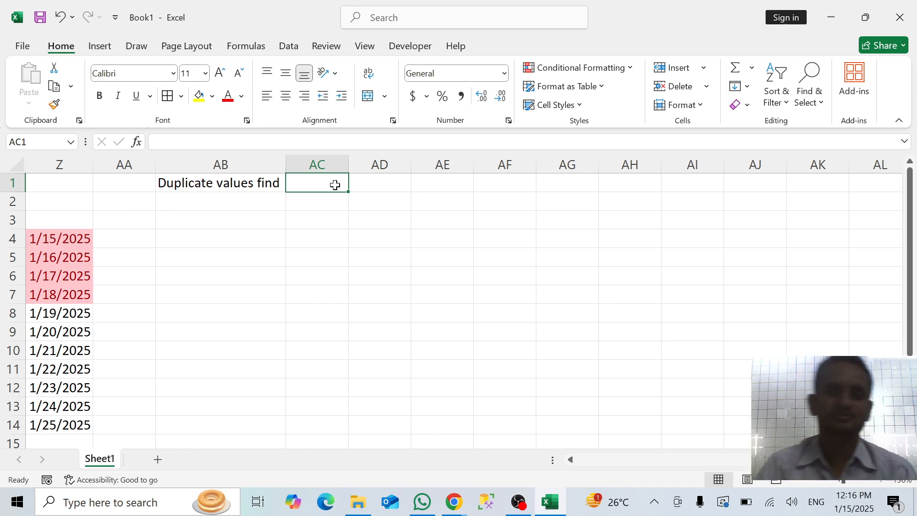
type("=")
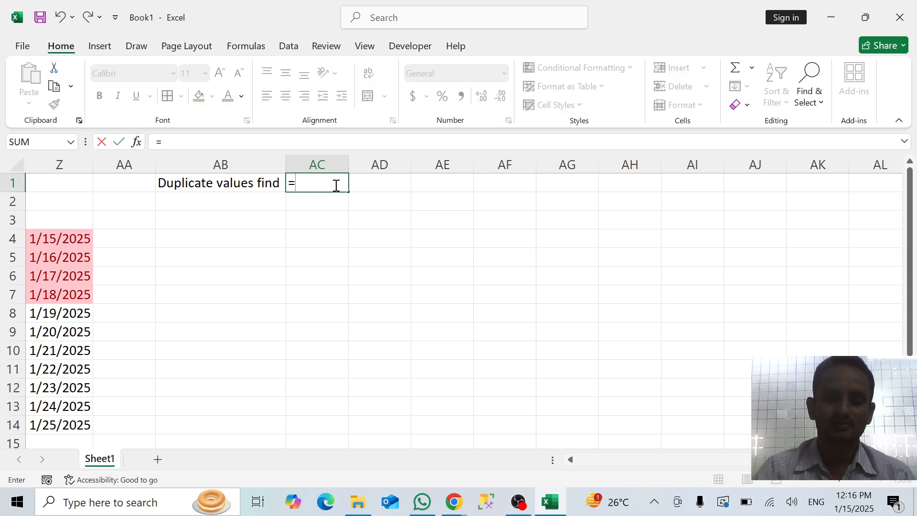
type("randb")
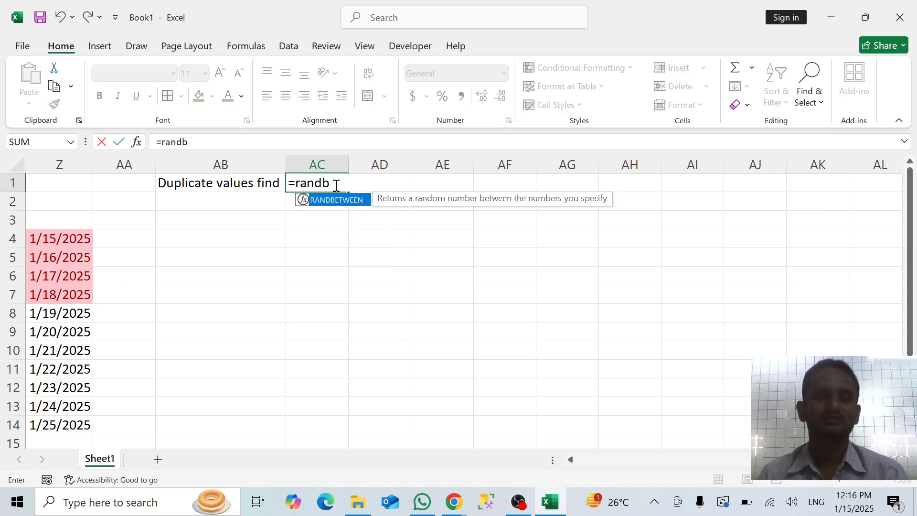
key("Tab")
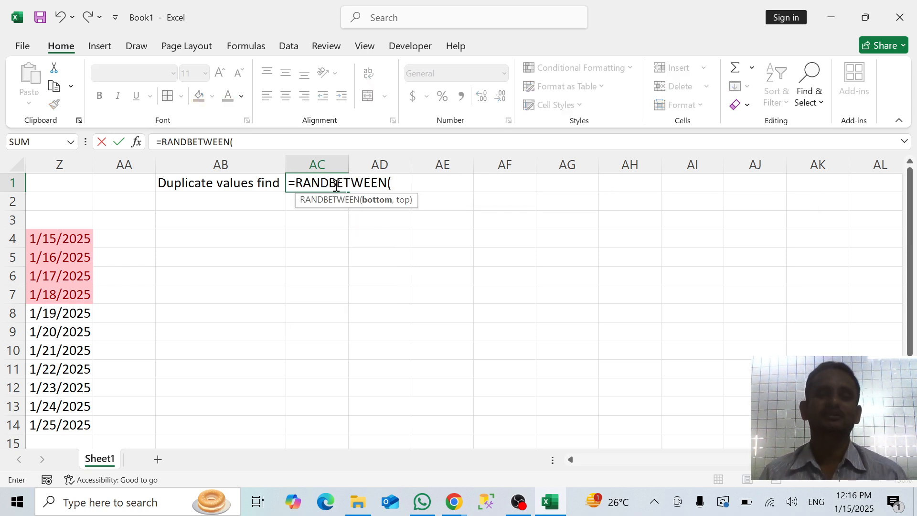
type("12")
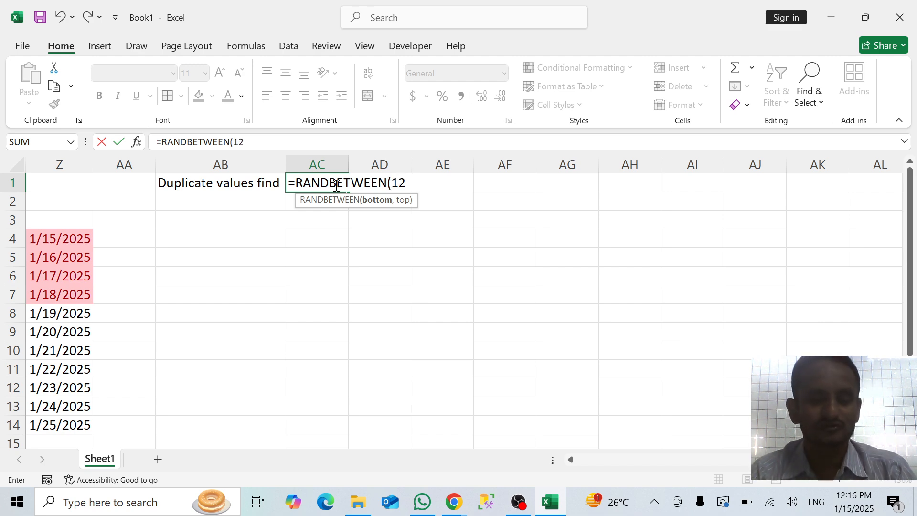
type("34567")
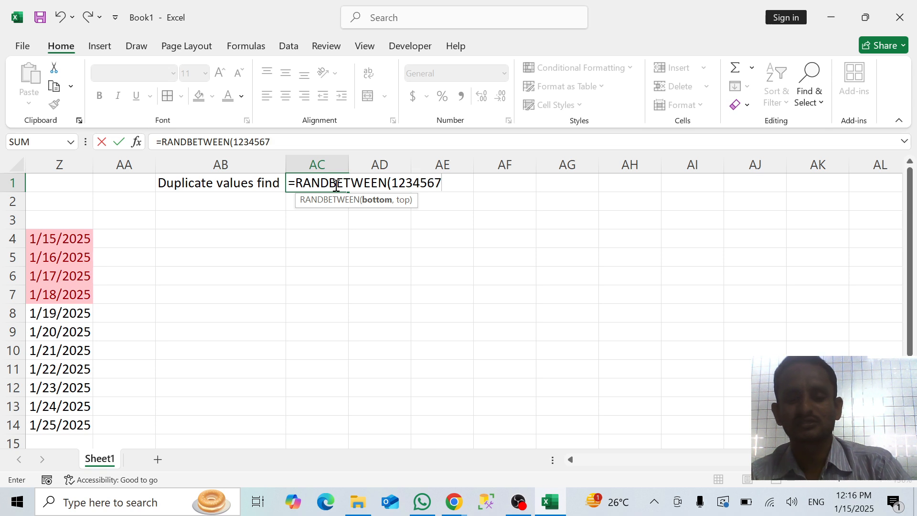
type("8")
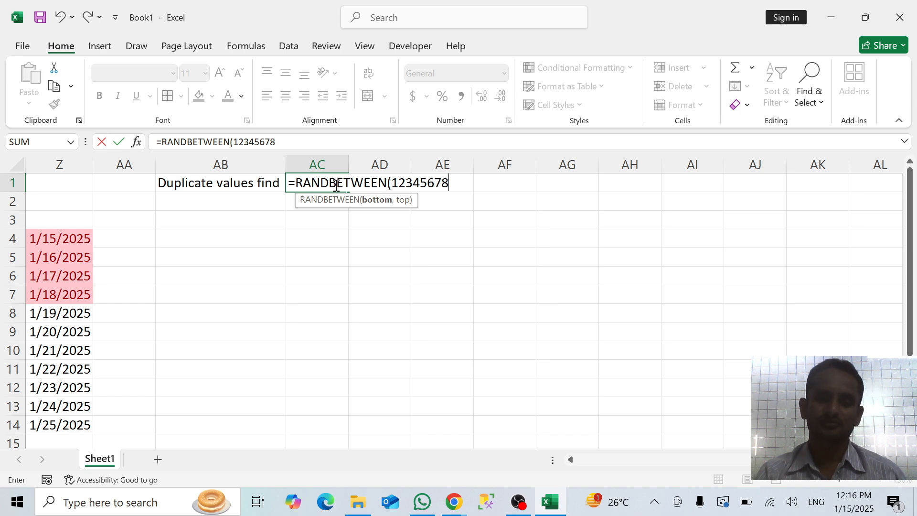
type(",")
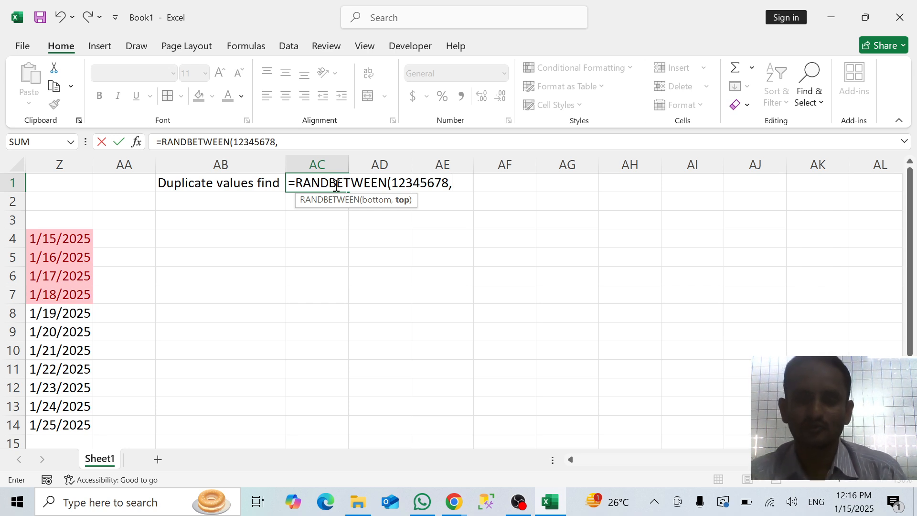
key("BackSpace")
key("BackSpace")
key("BackSpace")
key("BackSpace")
key("BackSpace")
key("BackSpace")
key("BackSpace")
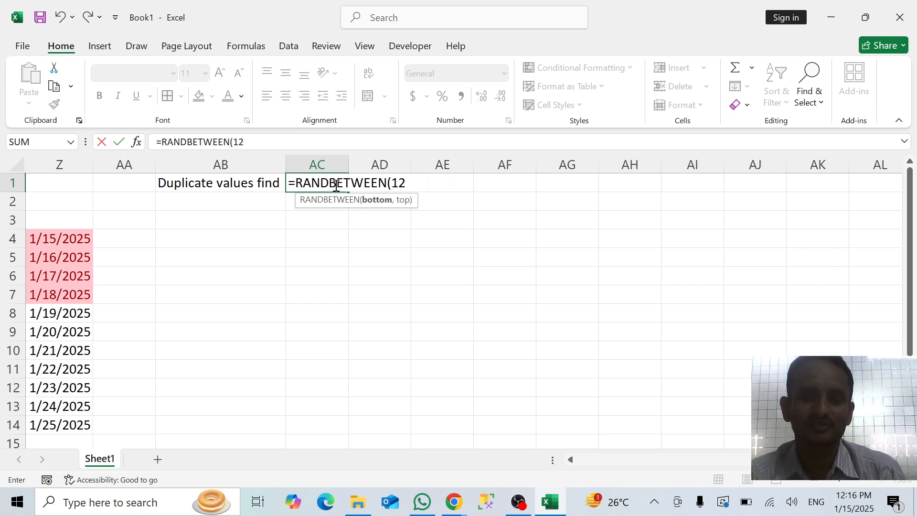
key("BackSpace")
Complete the AC1 formula as =RANDBETWEEN(100001,100009) and fill it down to AC6
type("000")
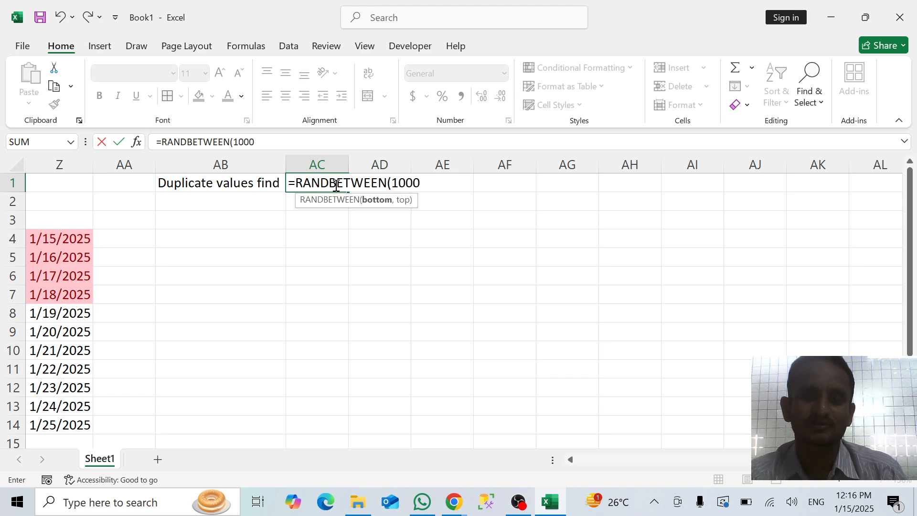
type("01")
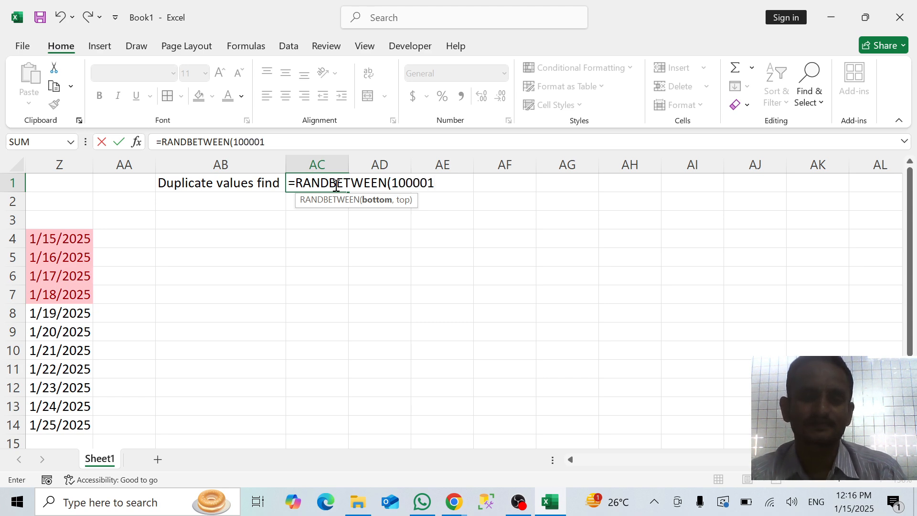
type(",")
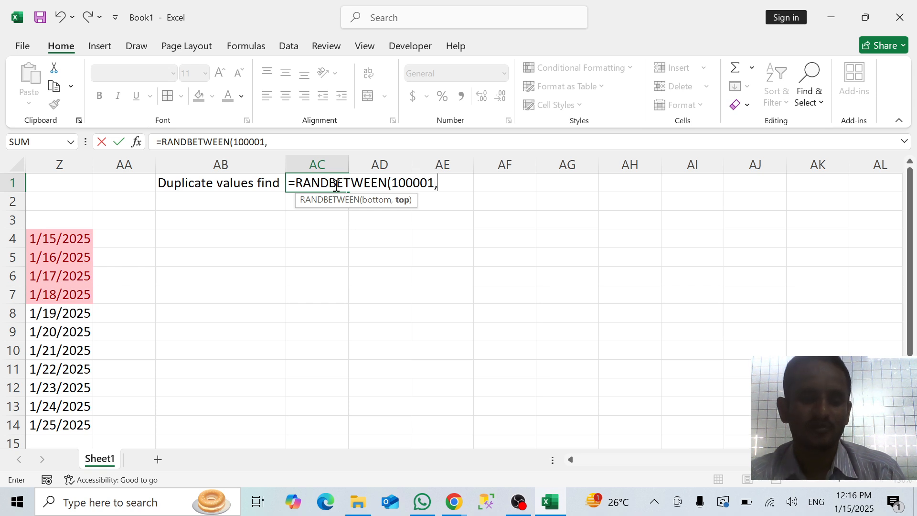
type("100")
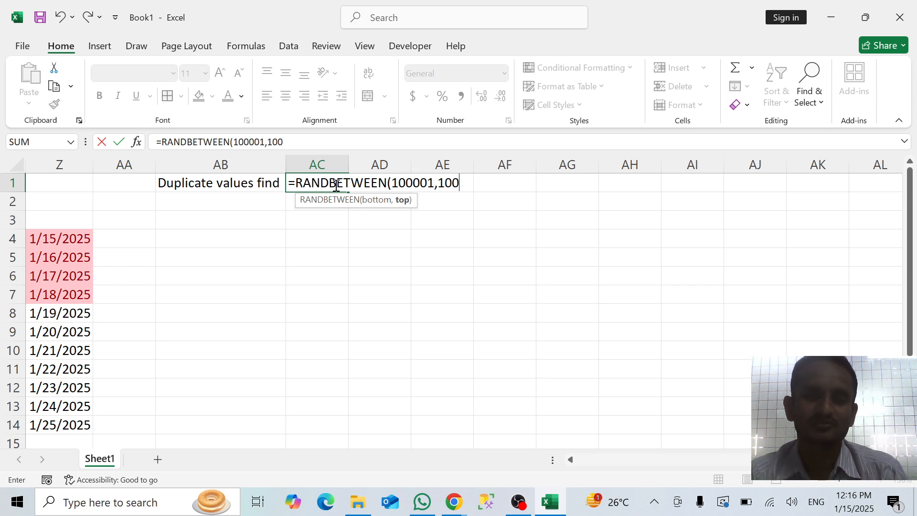
type("0")
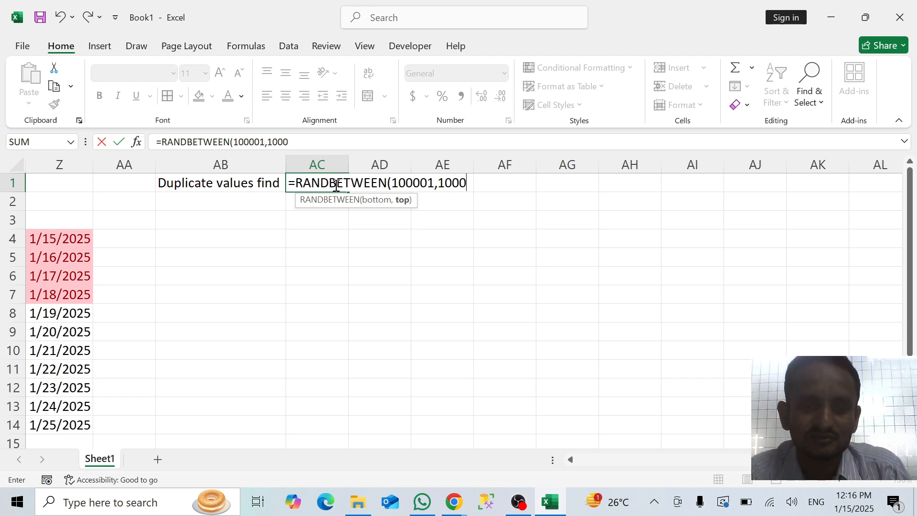
type("0")
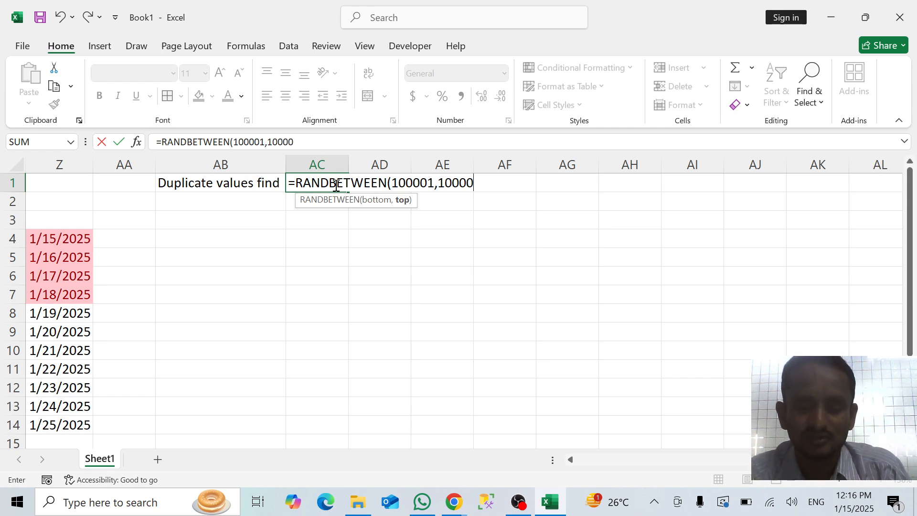
type("2")
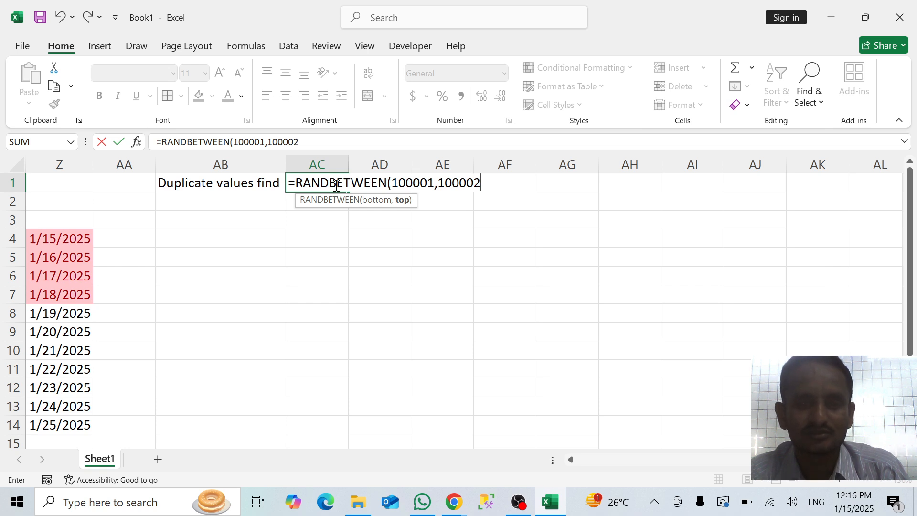
key("BackSpace")
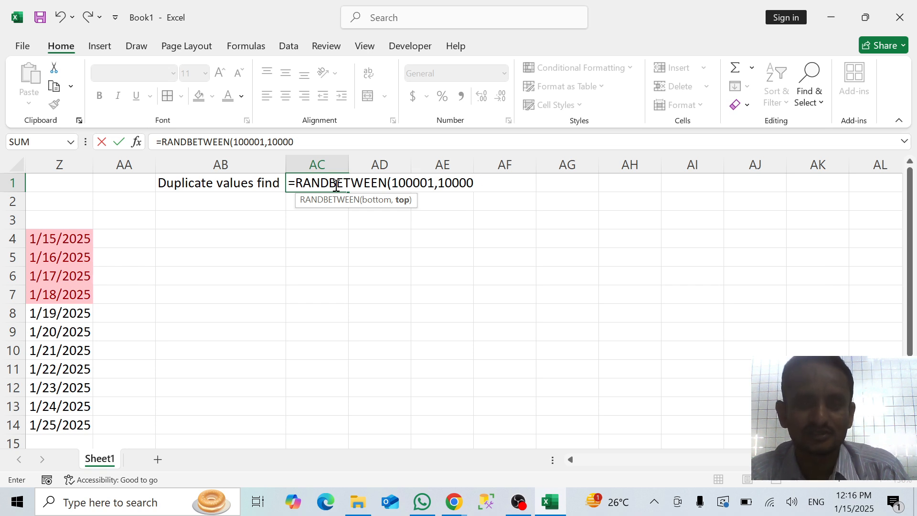
type("9")
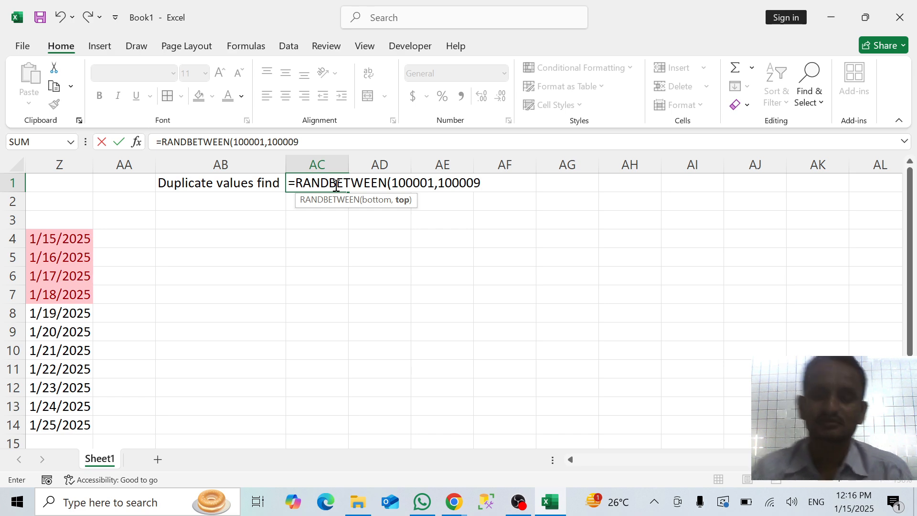
key("Return")
left_click(335, 184)
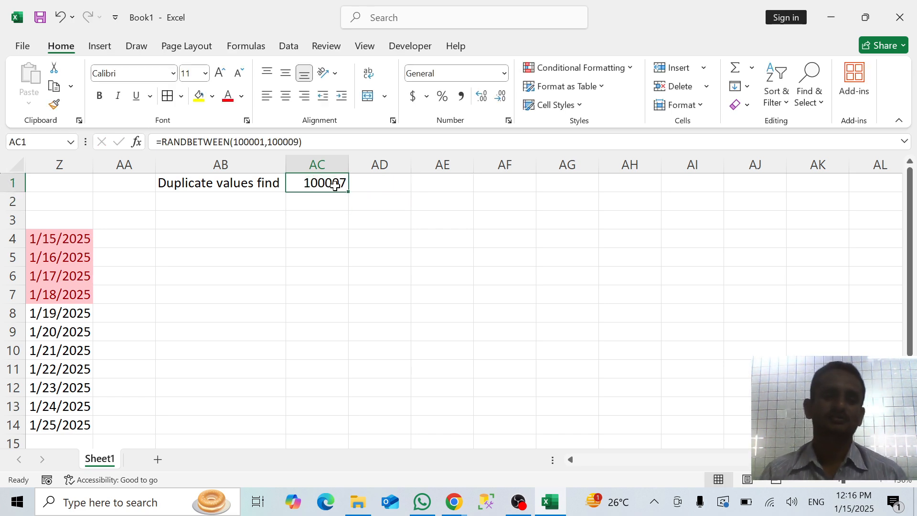
left_click_drag(348, 191, 347, 290)
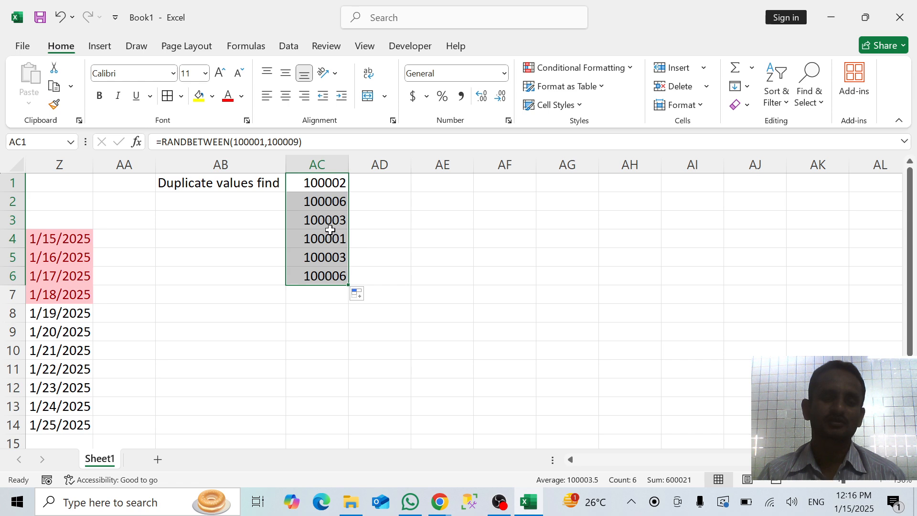
Clear the RANDBETWEEN formulas from AC2:AC6, keeping only the one in AC1
left_click(331, 202)
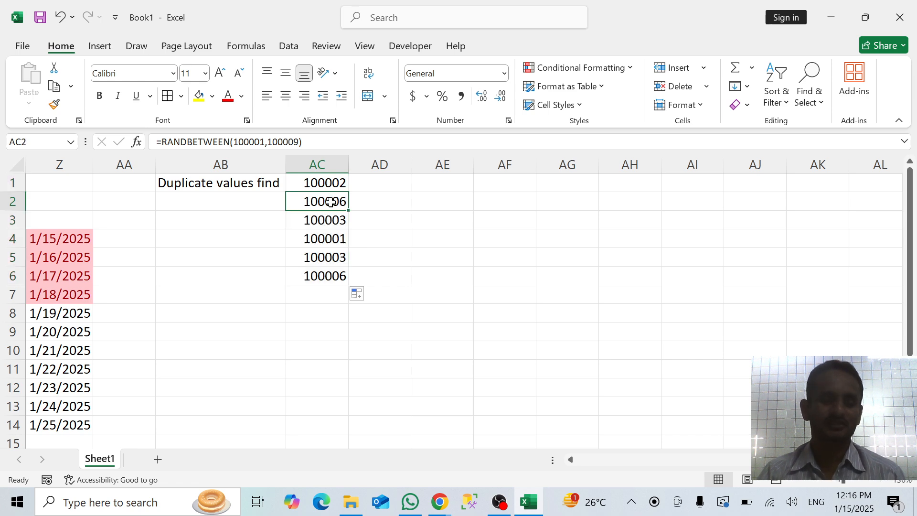
key("ctrl+shift+Down")
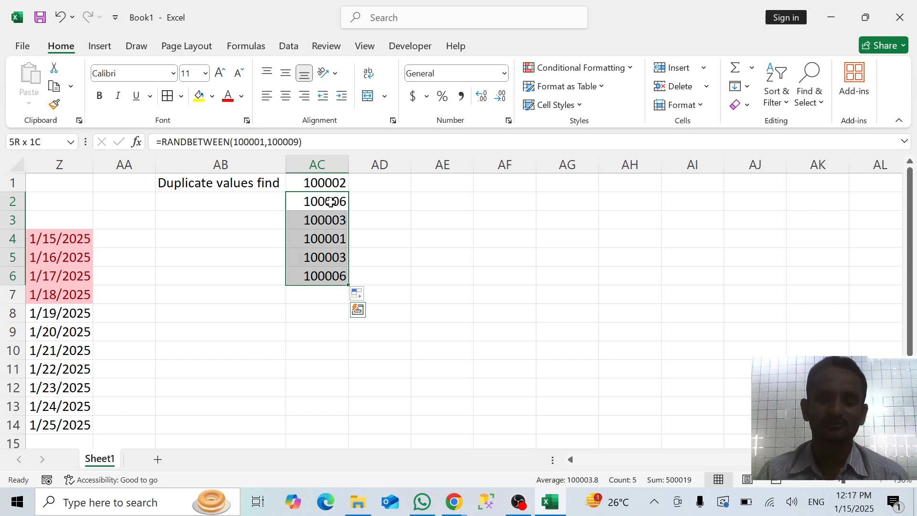
key("Delete")
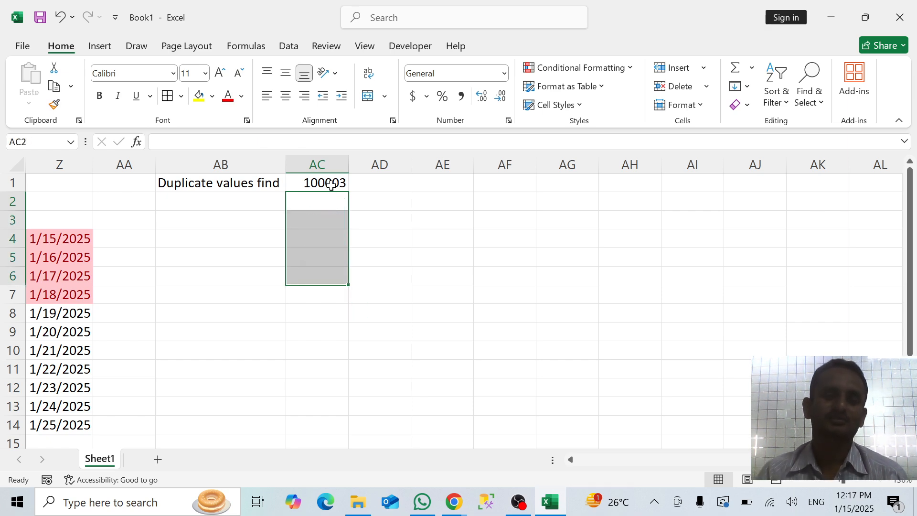
Replace the RANDBETWEEN formula in AC1 with its static result by copying it and pasting Values over itself with Paste Special
left_click(331, 185)
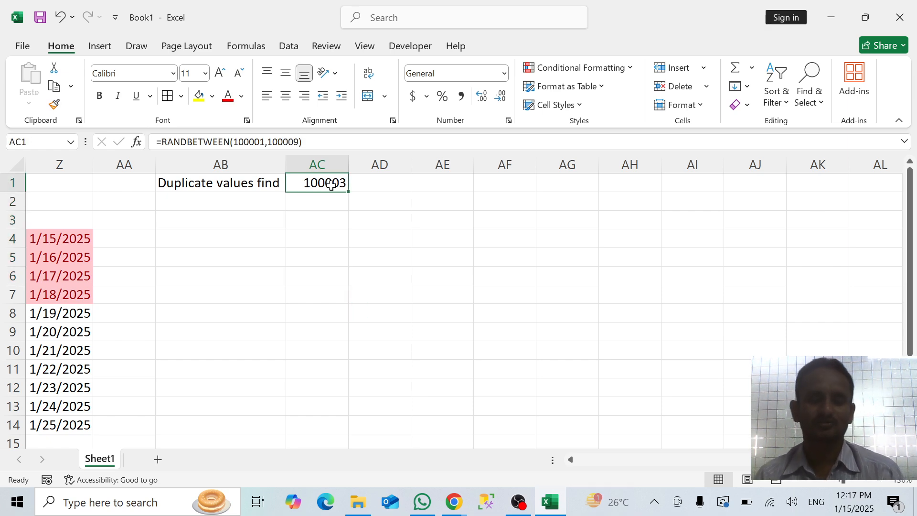
key("ctrl+c")
right_click(333, 190)
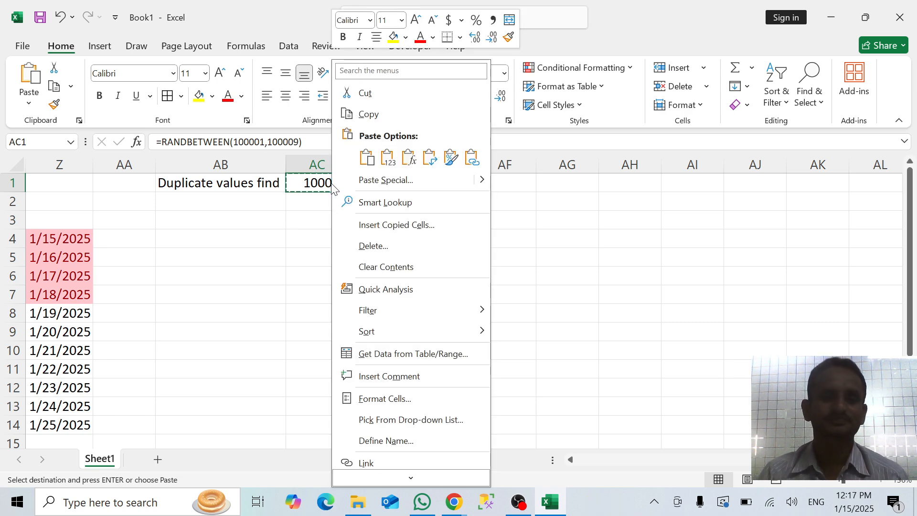
left_click(381, 188)
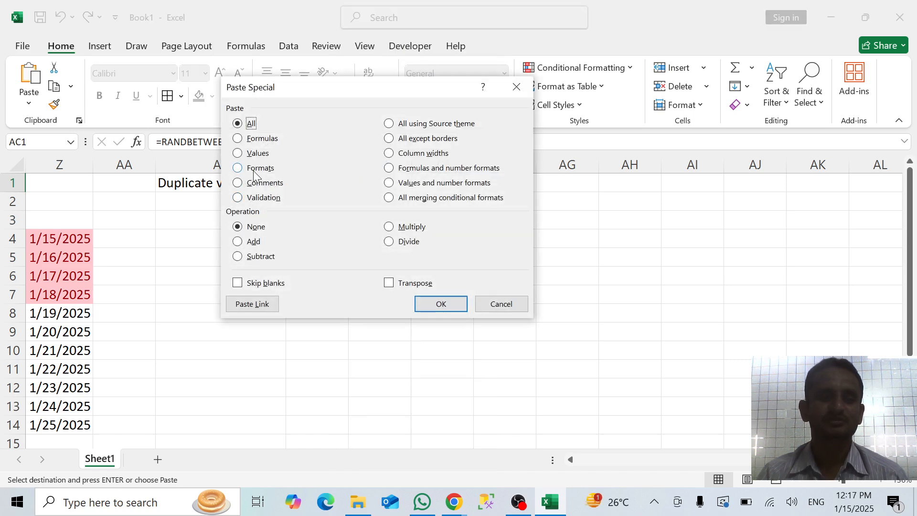
left_click(257, 153)
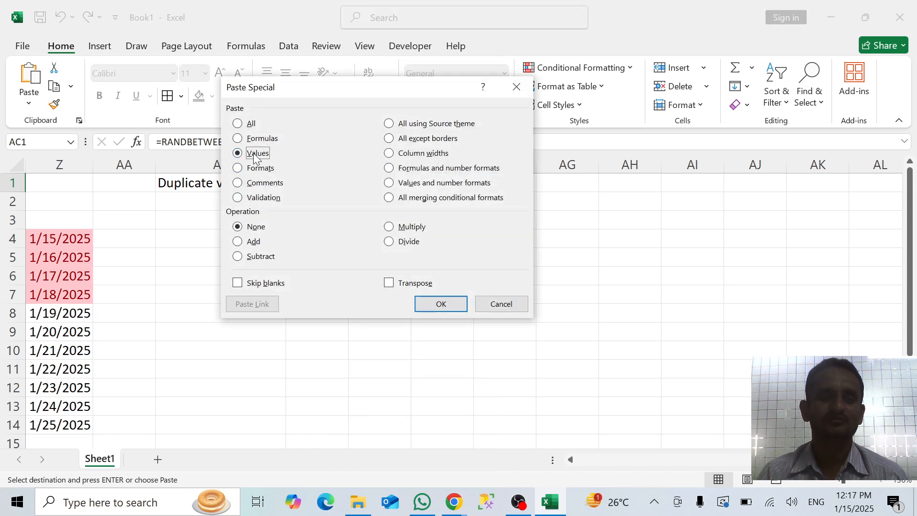
left_click(436, 303)
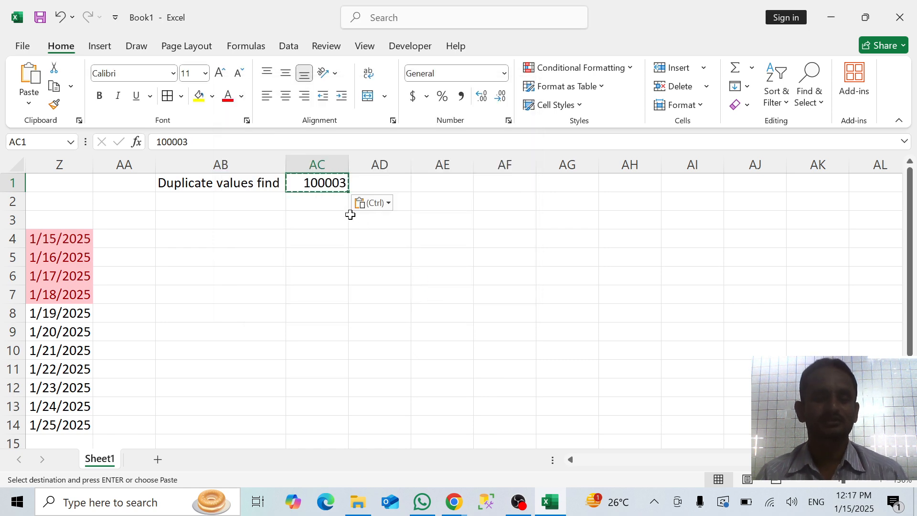
key("Escape")
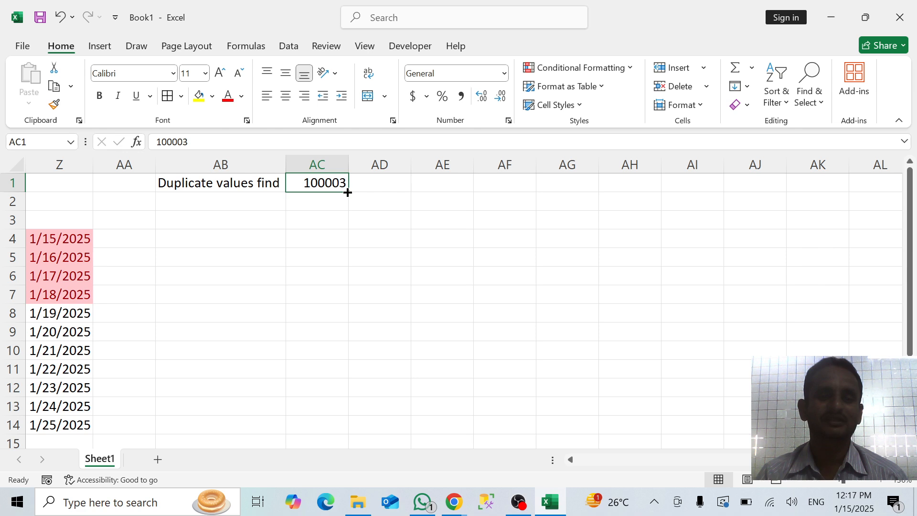
Fill the AC1 number down into AC2 and change AC2 to 100004
left_click_drag(347, 190, 348, 205)
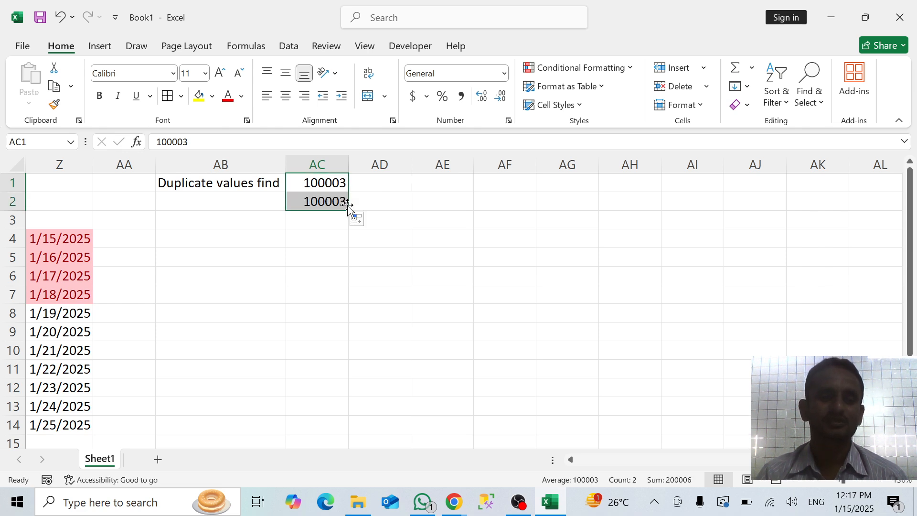
double_click(344, 201)
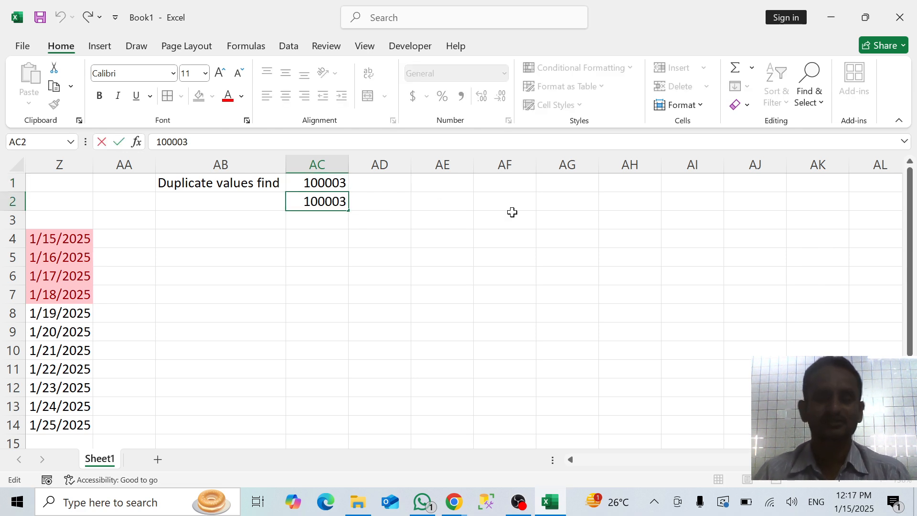
key("BackSpace")
type("4")
key("Return")
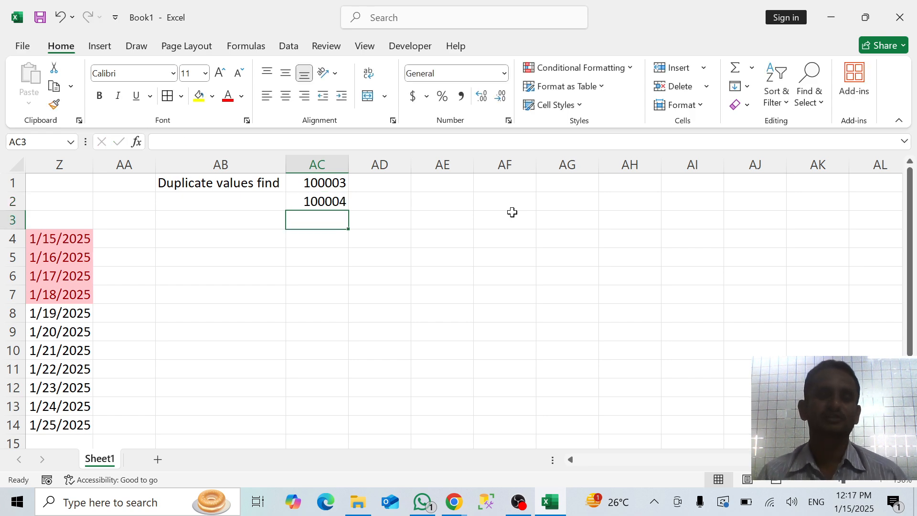
Change the number in AC1 to 100001 and the one in AC2 to 100002
left_click(307, 183)
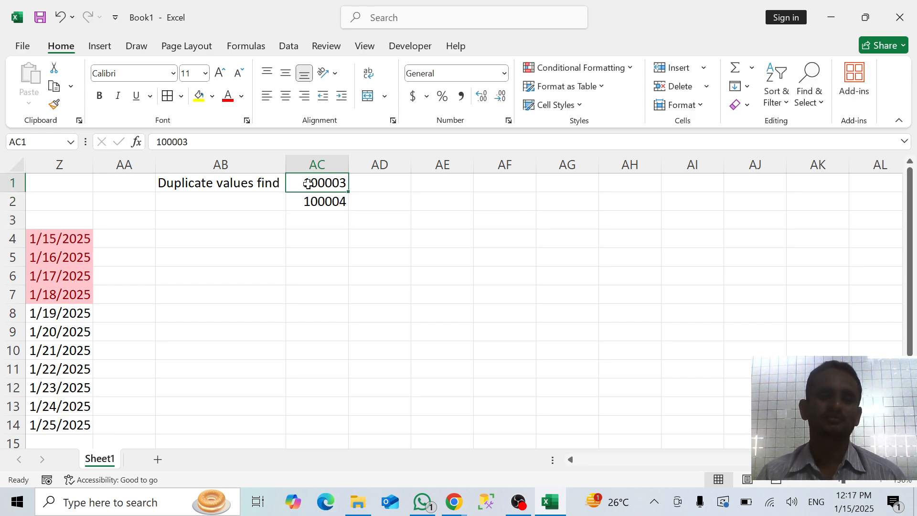
double_click(339, 184)
key("BackSpace")
type("1")
key("Return")
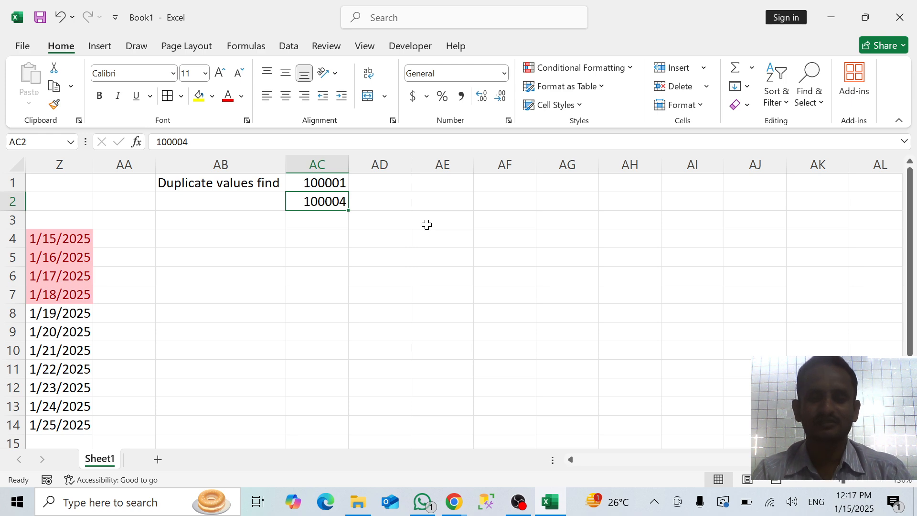
key("F2")
key("BackSpace")
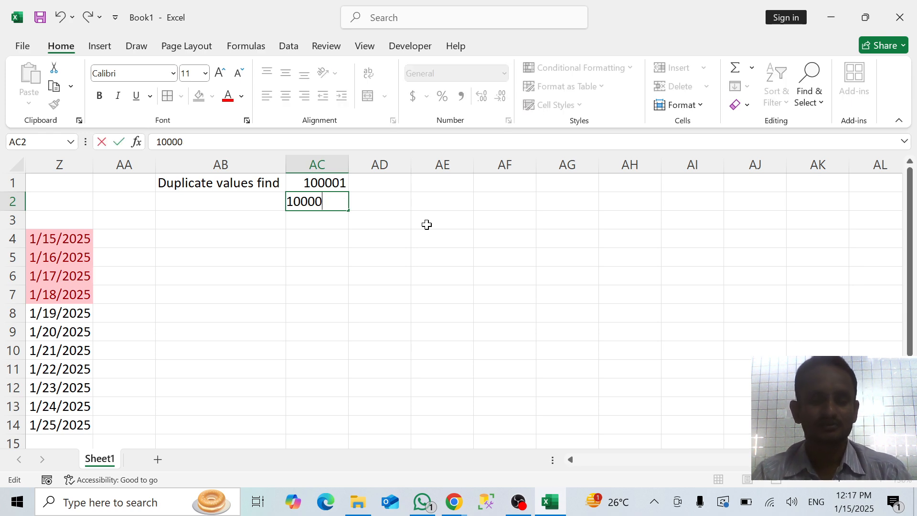
type("2")
key("Return")
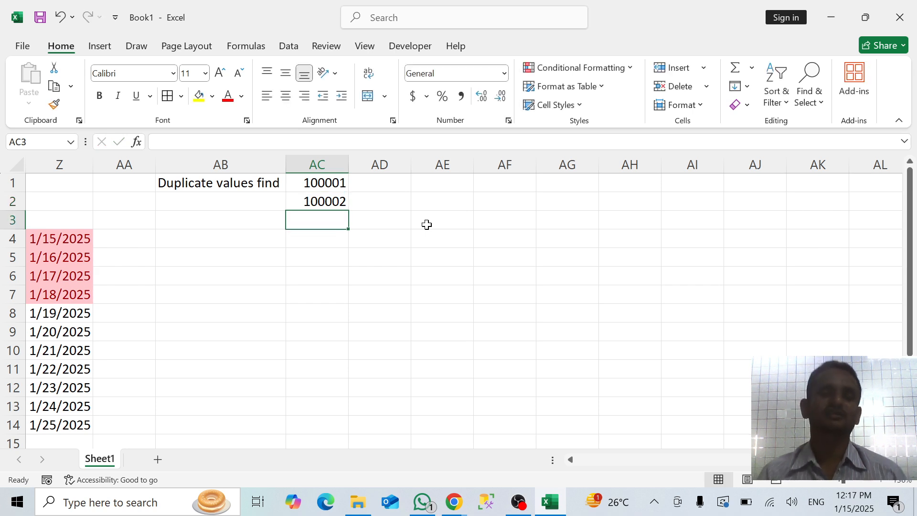
Extend the AC1:AC2 number series down column AC to 100135 in row 135 and return to the top of the sheet
left_click(332, 184)
key("shift+Down")
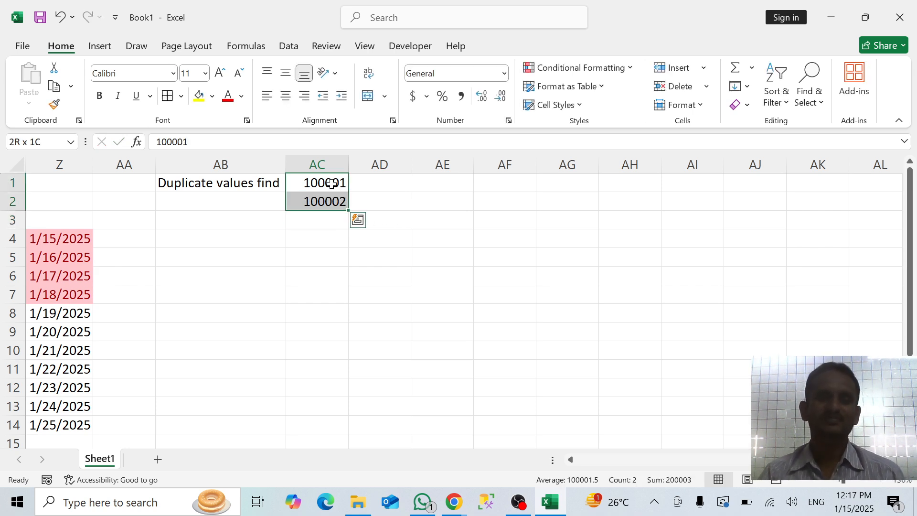
left_click_drag(347, 208, 314, 514)
left_click(392, 362)
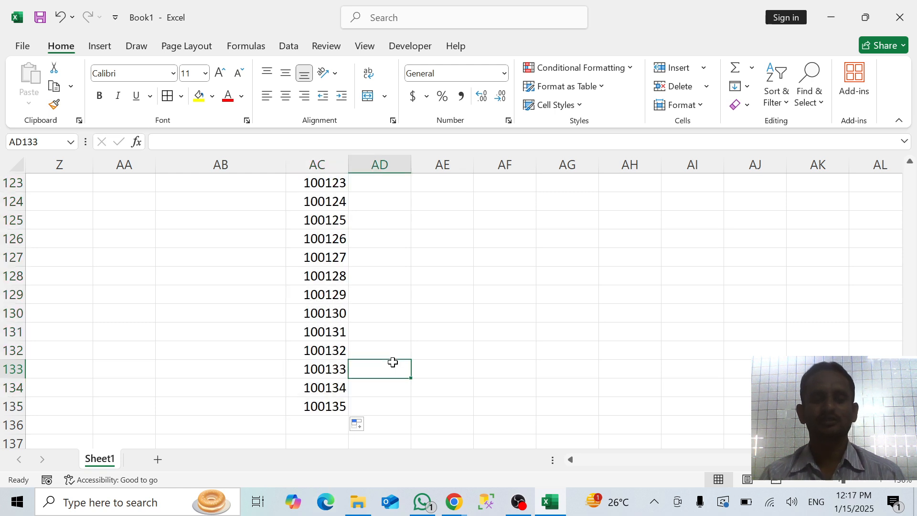
key("ctrl+shift+Up")
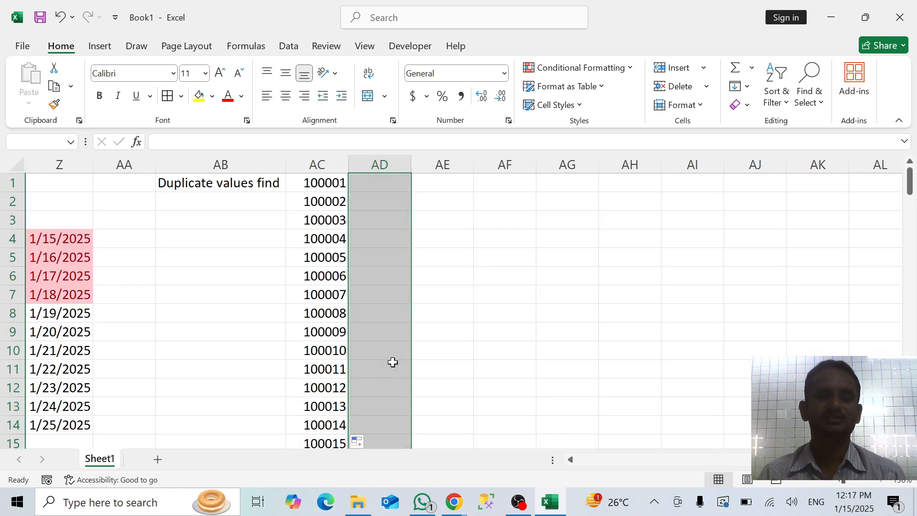
left_click(447, 259)
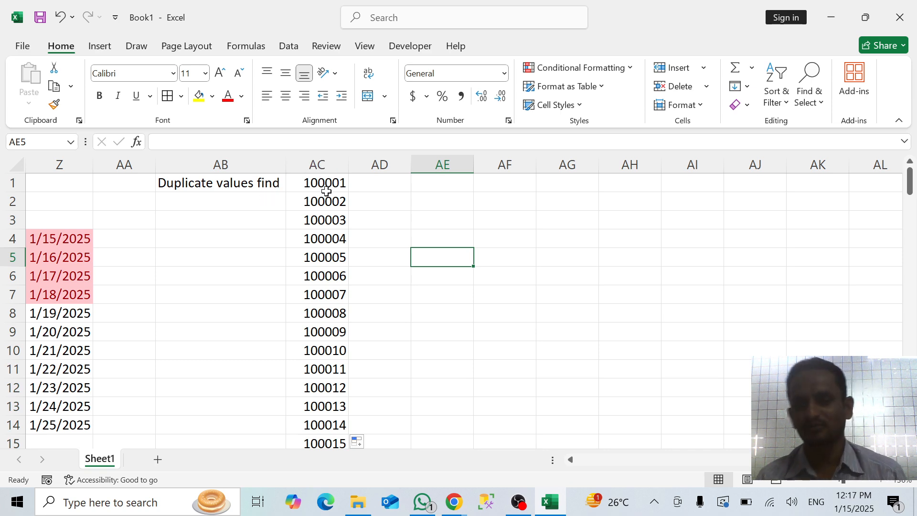
Enter the headings "qty", "rate" and "price" in AD1, AE1 and AF1
left_click(375, 186)
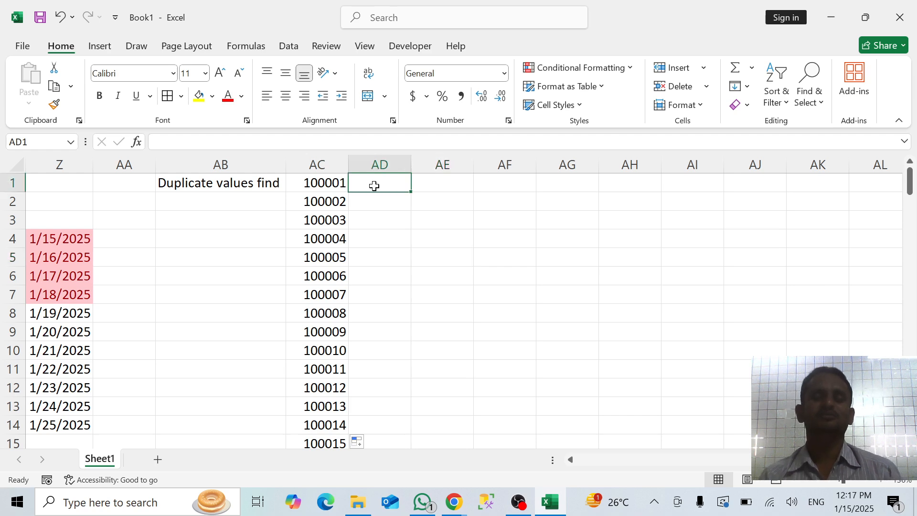
type("q")
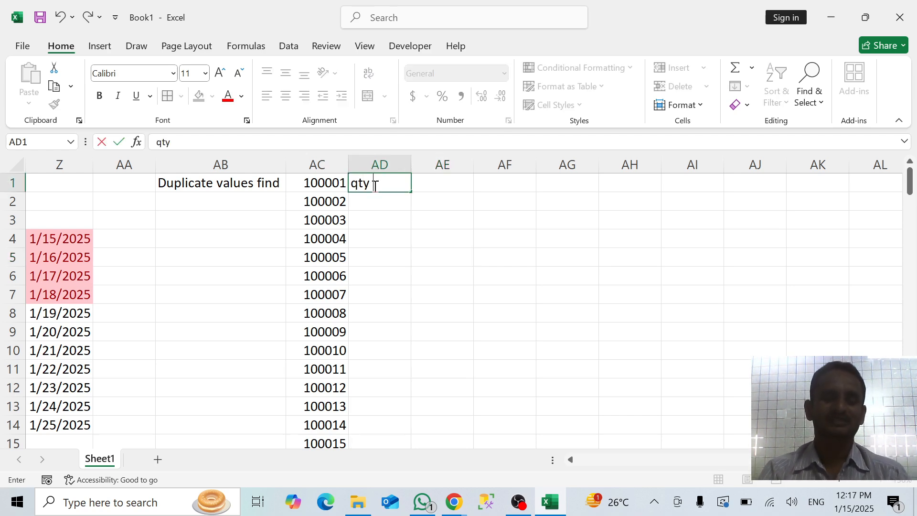
type("ty")
key("Tab")
type("ra")
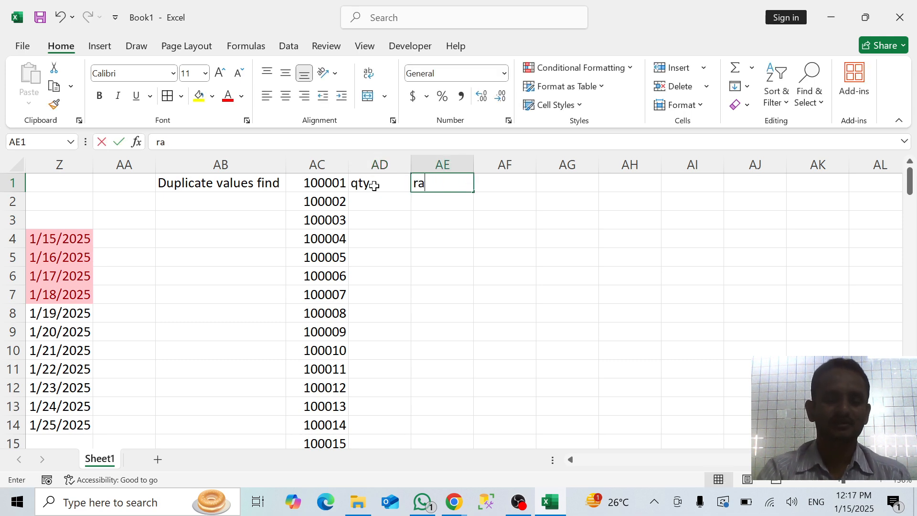
key("Tab")
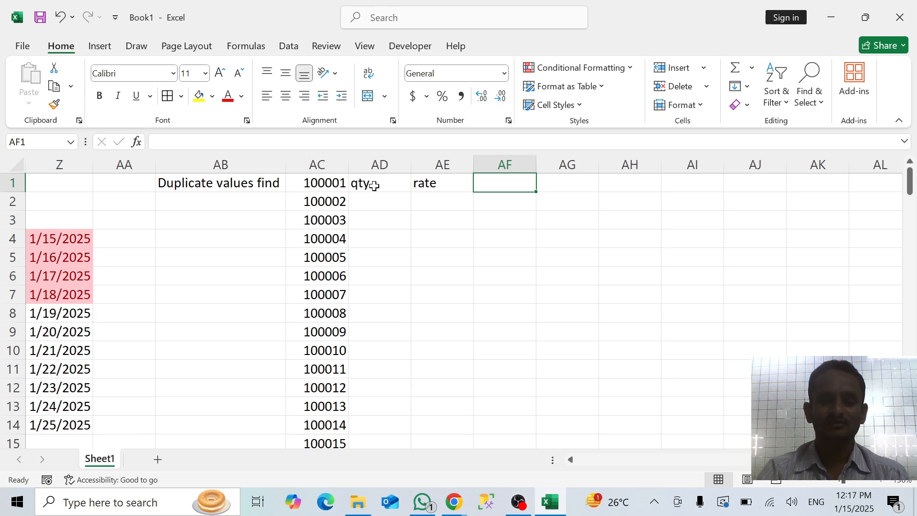
type("pric")
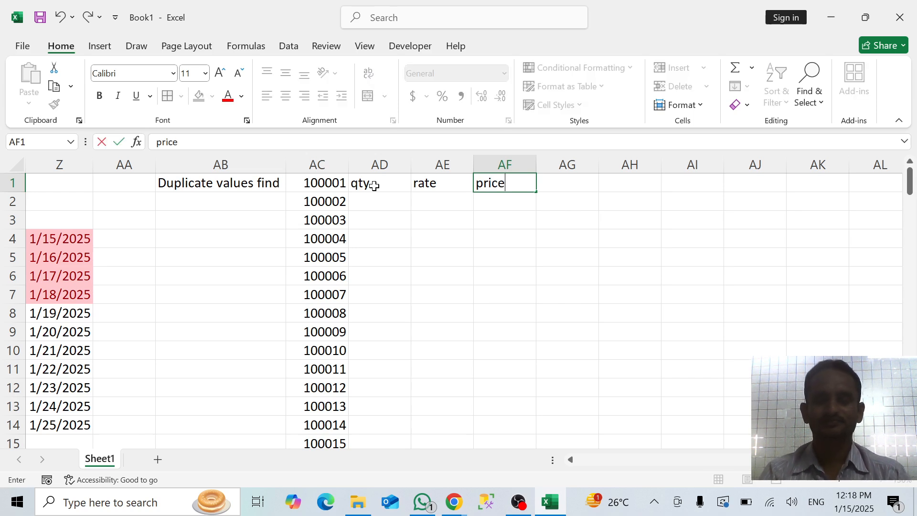
type("e")
key("Return")
Insert a new column before the qty column, head it "product name" in AD1 and widen it to fit the text
left_click(380, 163)
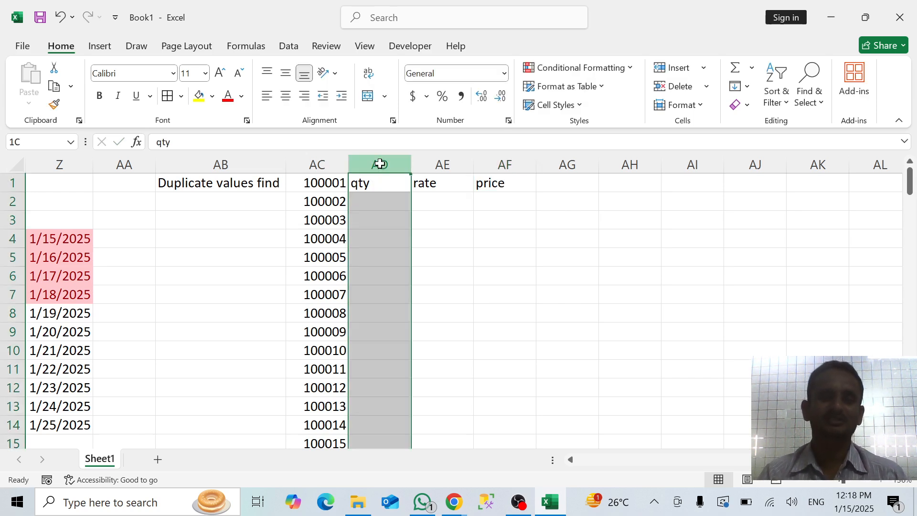
key("ctrl+shift+plus")
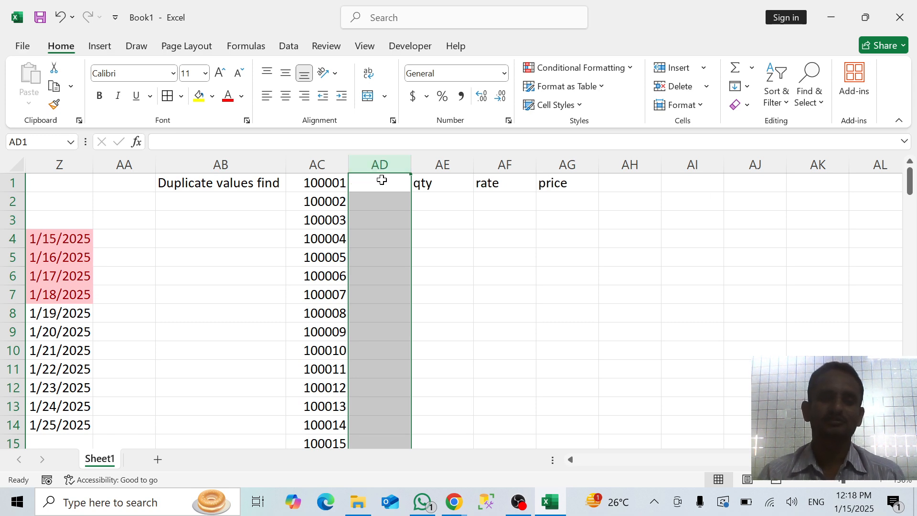
left_click(378, 186)
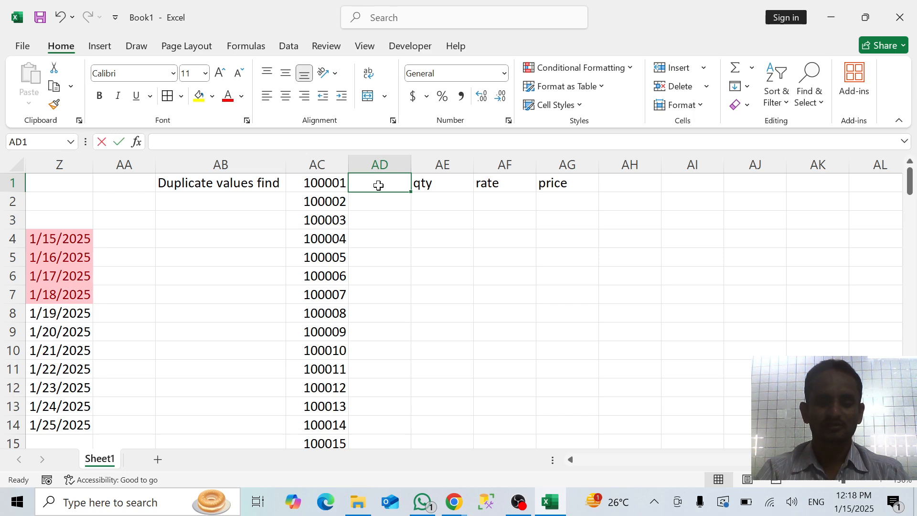
type("produ")
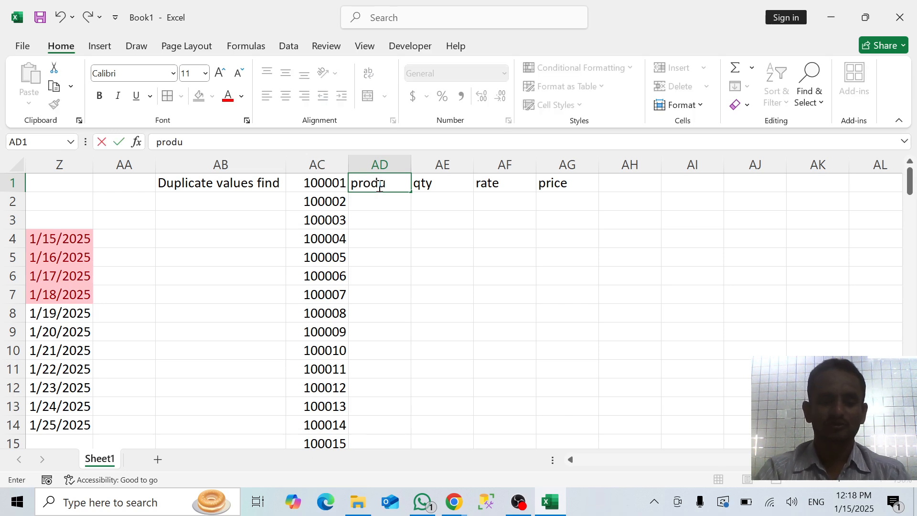
type("ct")
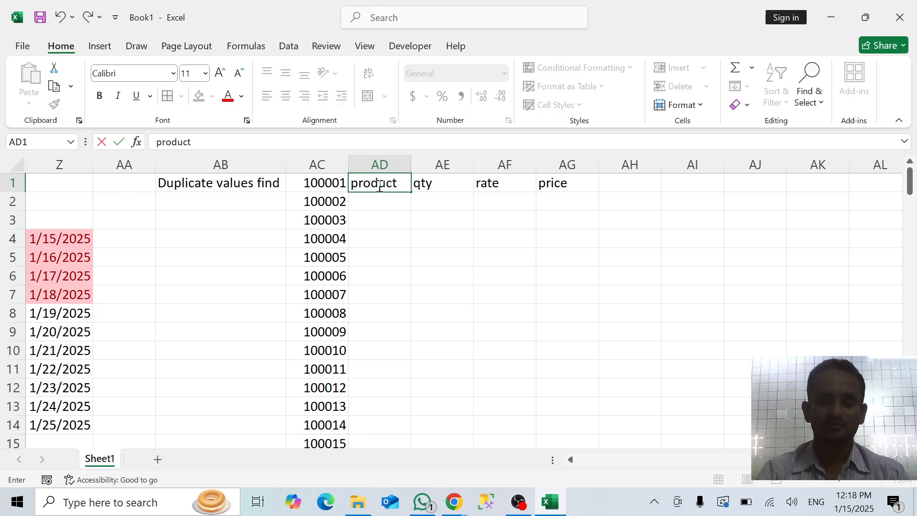
type(" name")
key("Return")
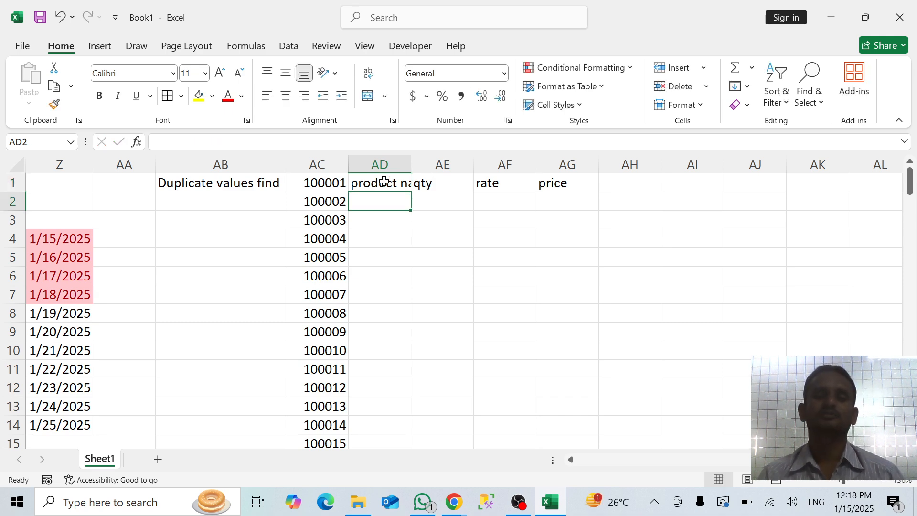
double_click(411, 162)
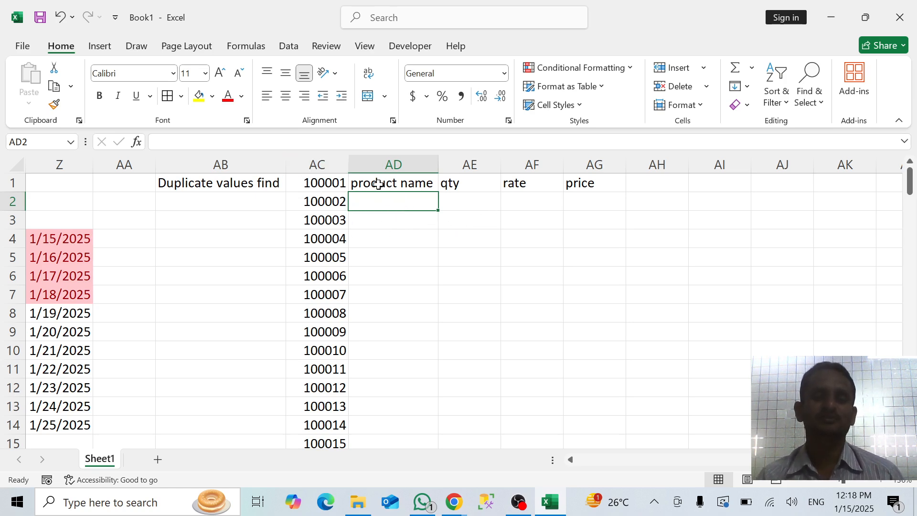
Move the whole number series in column AC down one row so it starts in AC2
left_click(330, 185)
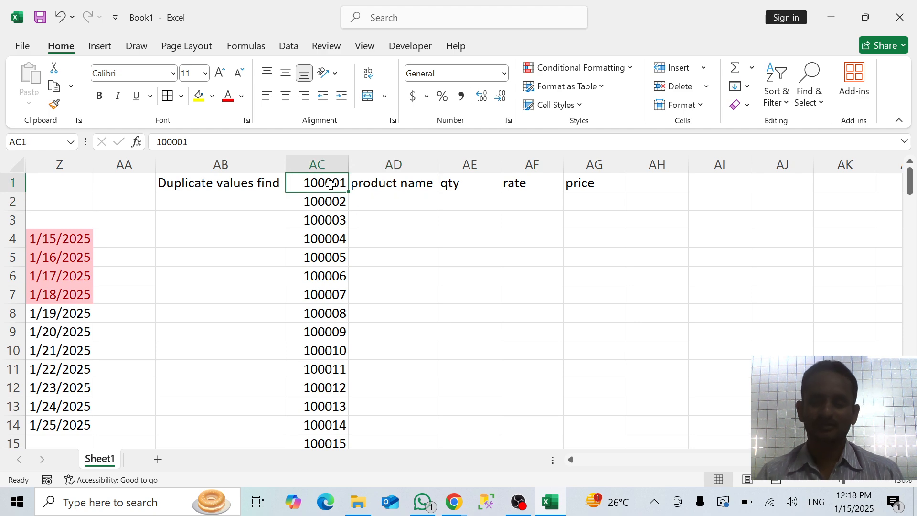
key("ctrl+shift+Down")
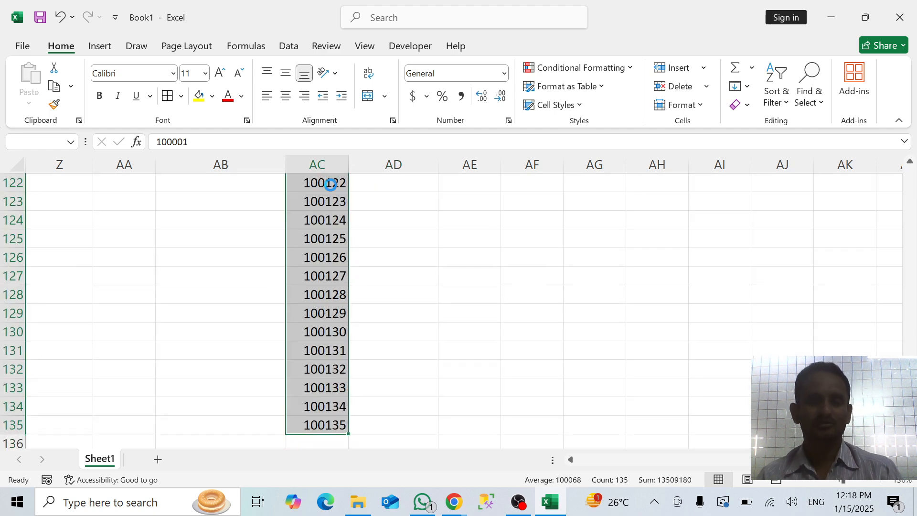
key("ctrl+c")
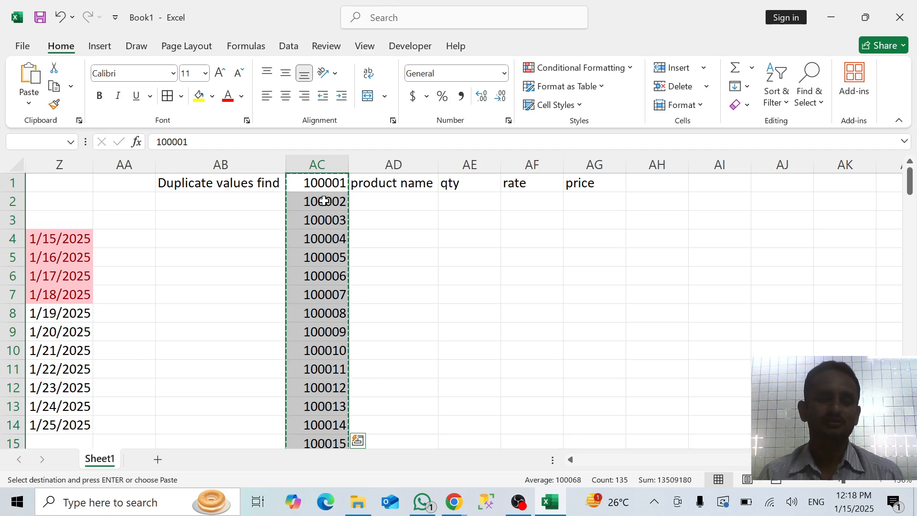
left_click(374, 199)
left_click(331, 201)
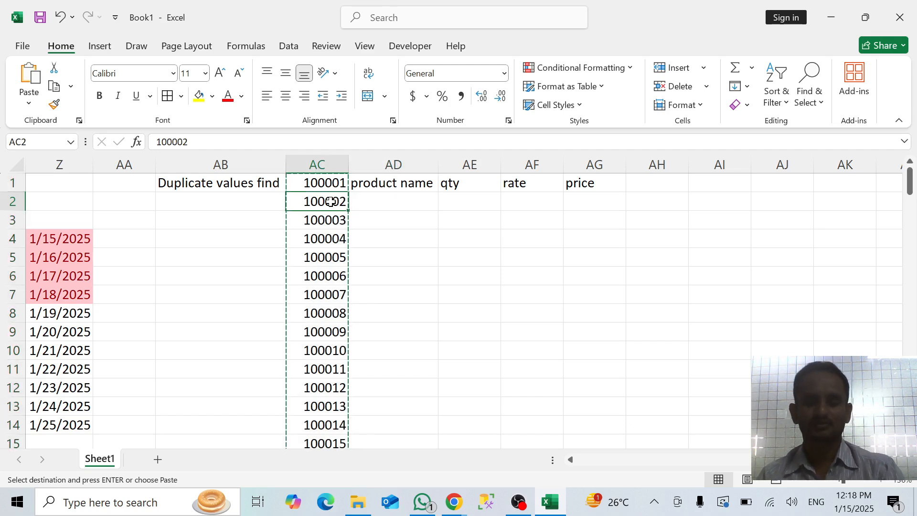
key("ctrl+v")
Enter the heading "in no" in AC1 above the number series
left_click(331, 188)
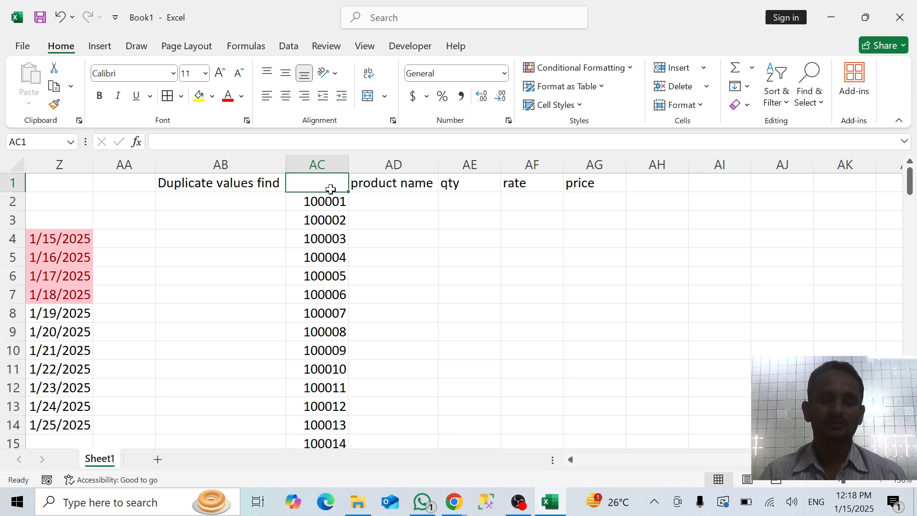
type("in no")
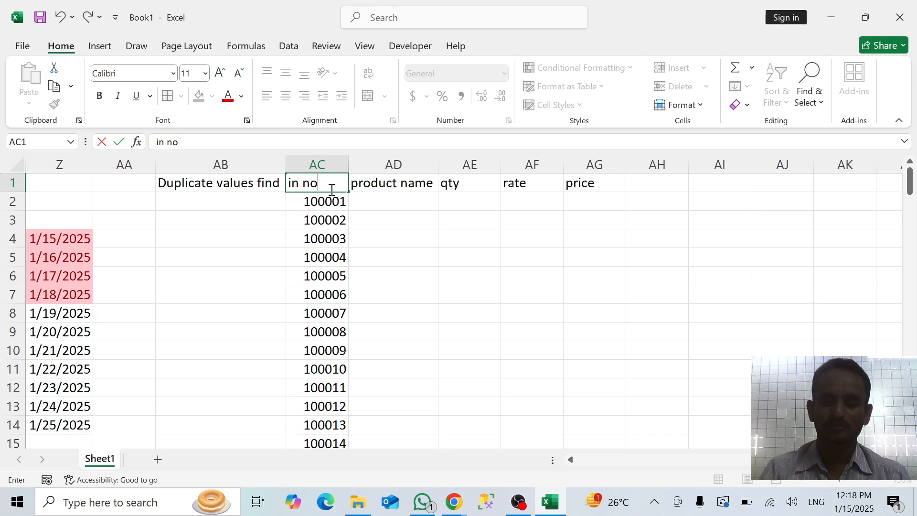
key("Return")
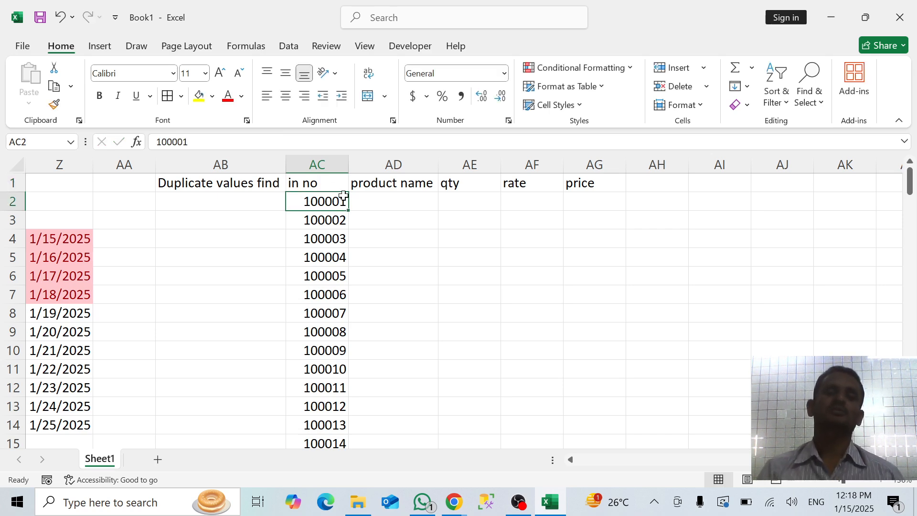
Fill in the first product row with product name "abc" in AD2, qty 10 in AE2 and rate 120 in AF2
left_click(401, 207)
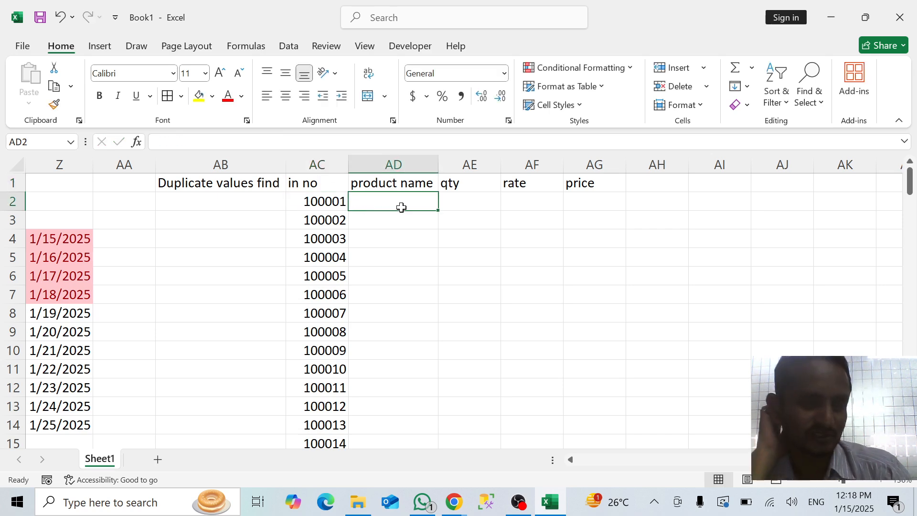
type("abc")
key("Tab")
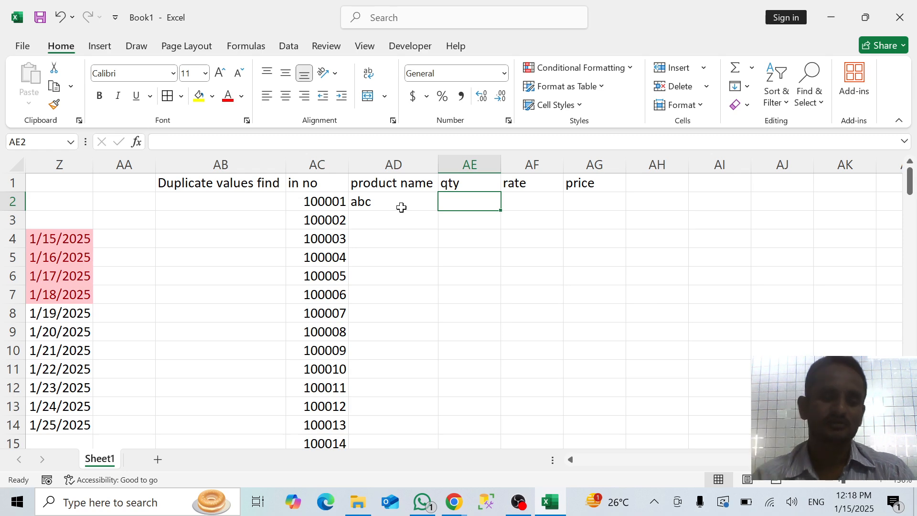
type("10")
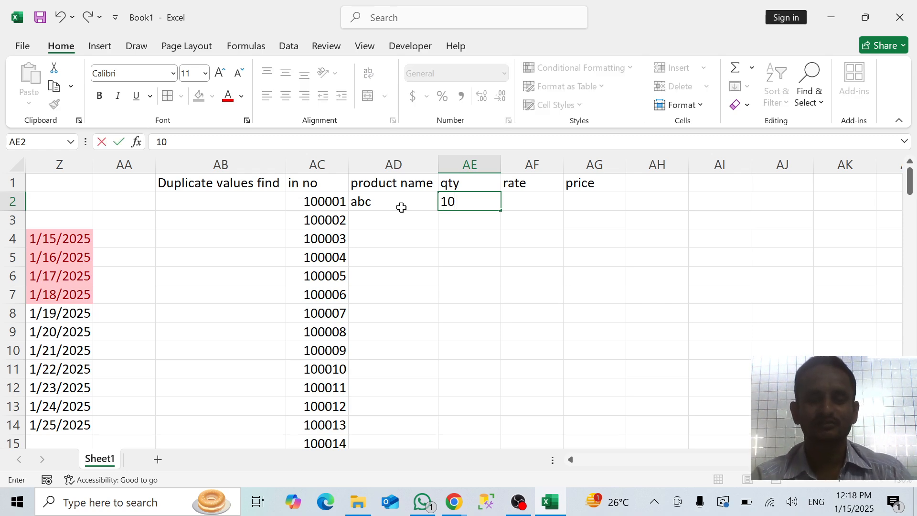
key("Tab")
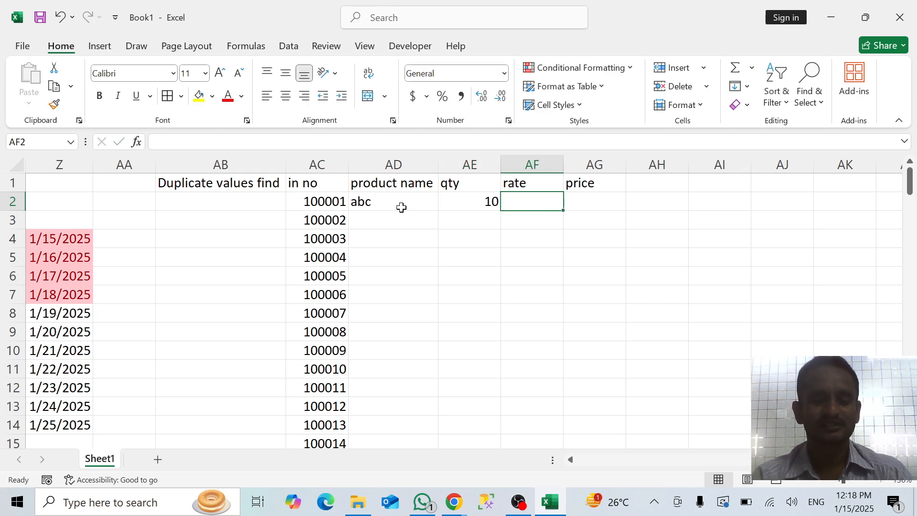
type("120")
key("Tab")
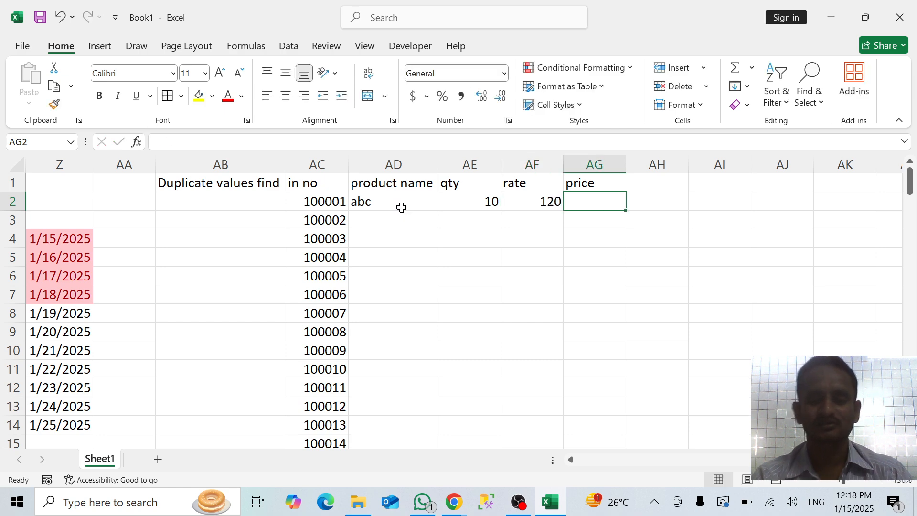
Calculate the first product's price in AG2 with the formula =AE2*AF2
type("=")
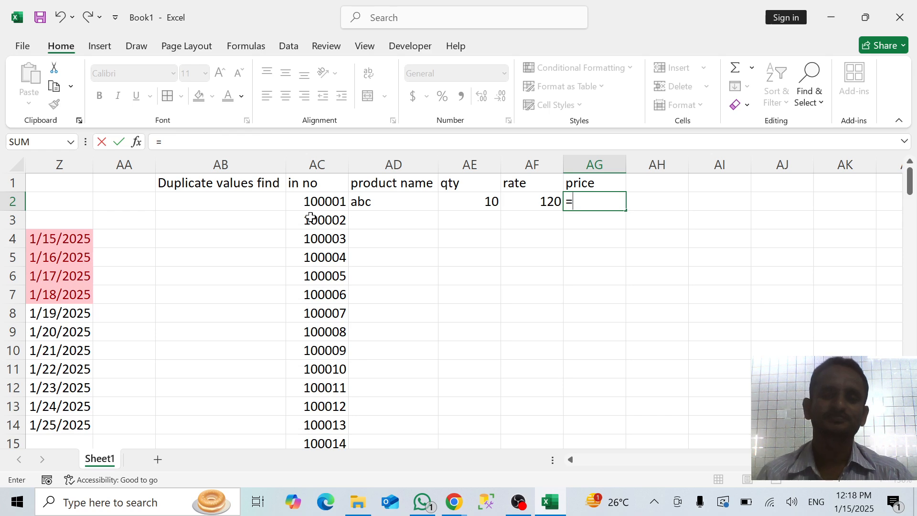
left_click(470, 202)
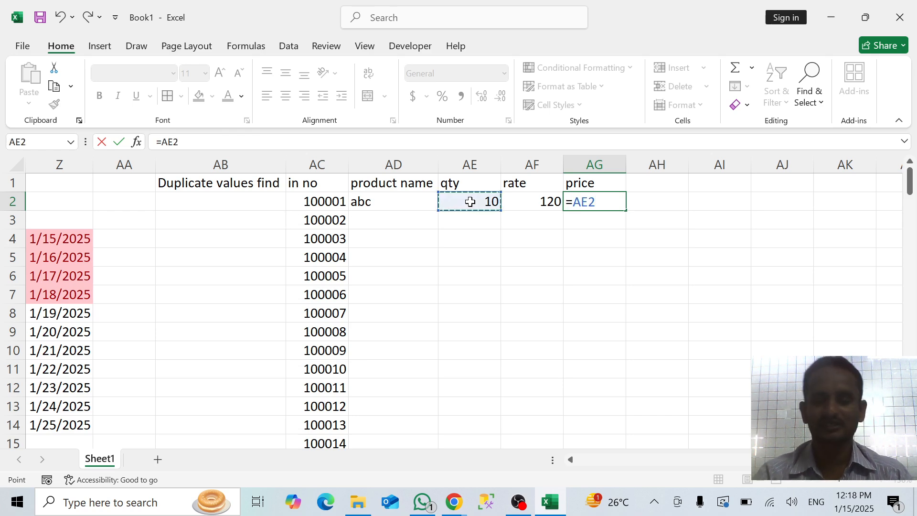
type("*")
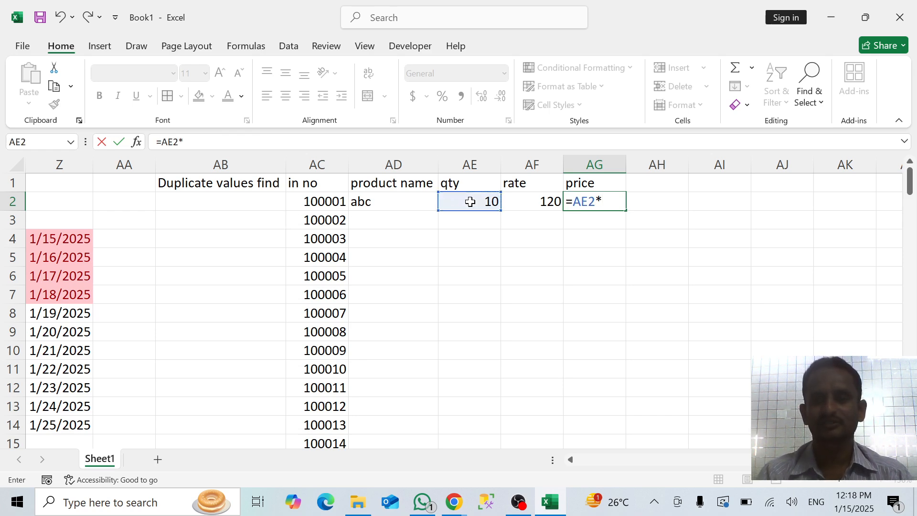
left_click(536, 205)
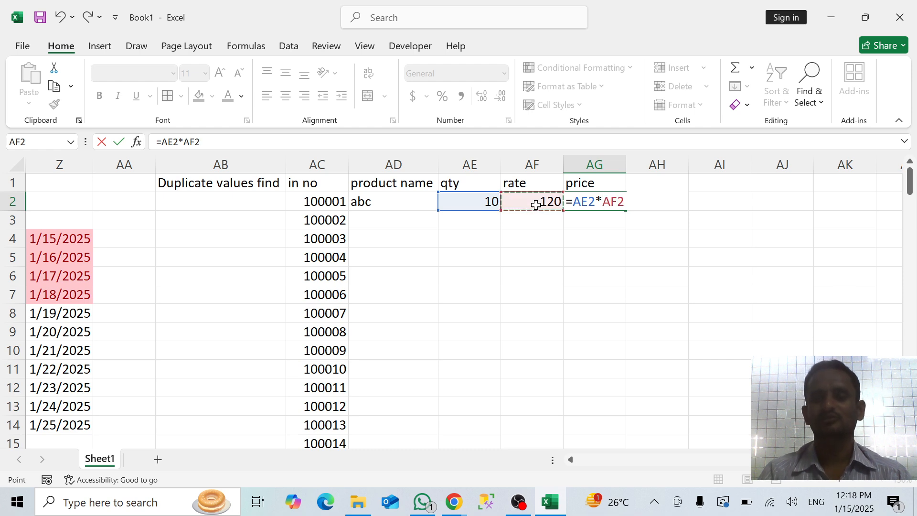
key("Return")
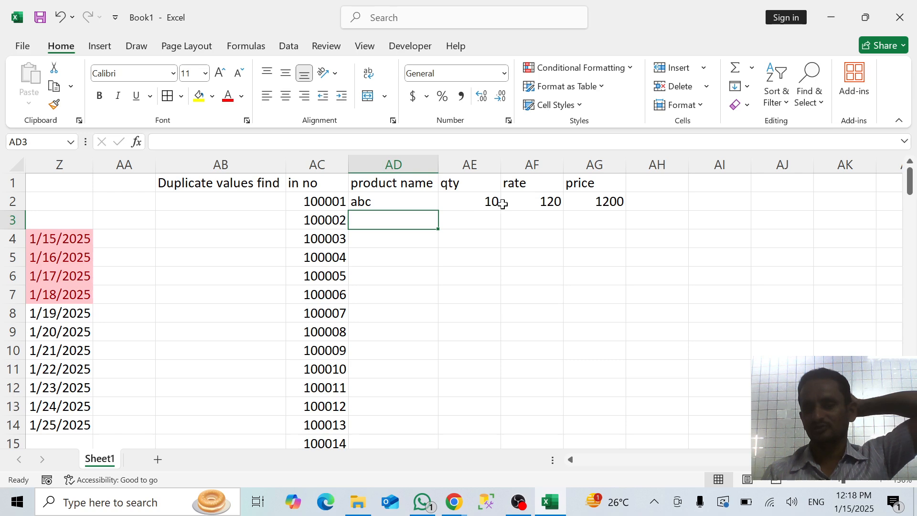
Copy the price formula from AG2 down column AG to row 136 and return to the top of the table
left_click(557, 201)
left_click(583, 201)
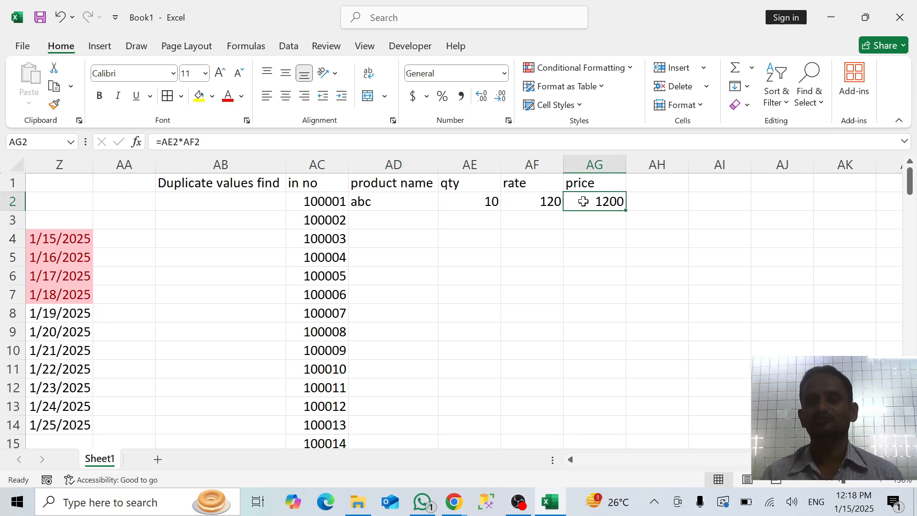
left_click_drag(628, 212, 601, 344)
left_click(510, 303)
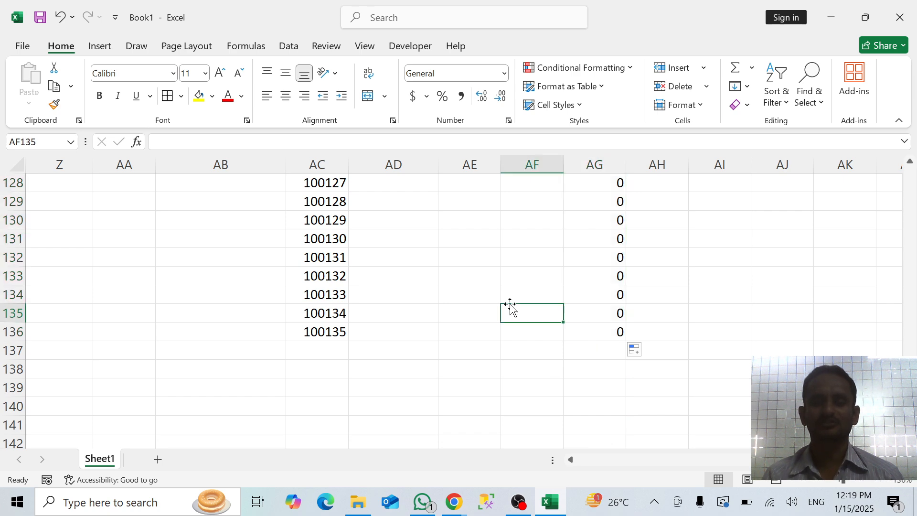
key("ctrl+shift+Up")
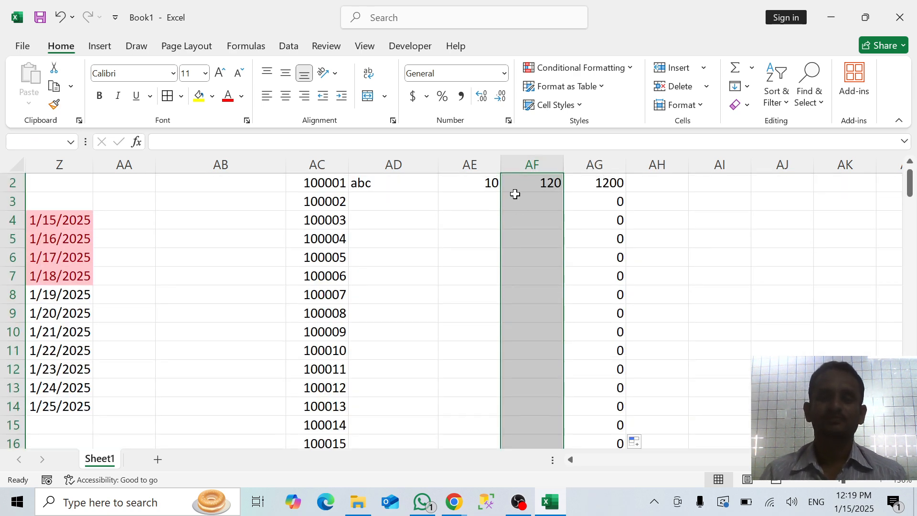
left_click(406, 197)
key("Up")
key("Up")
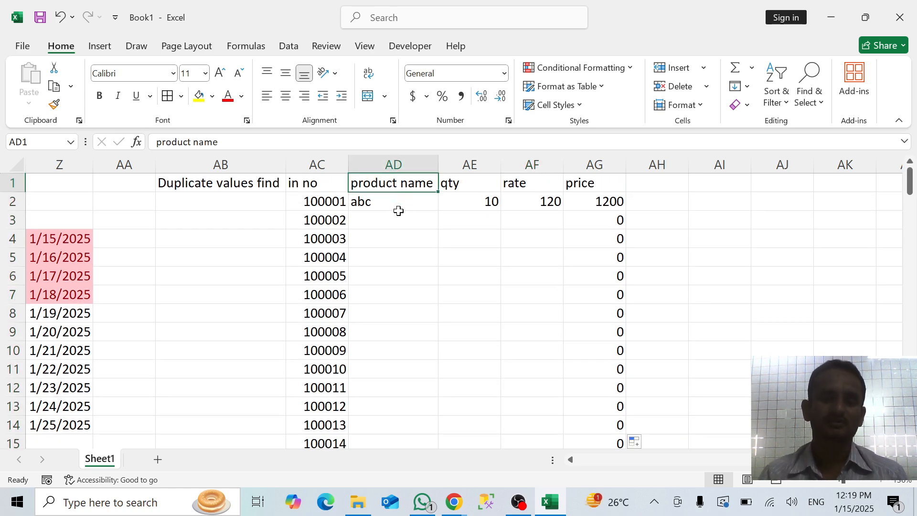
Fill in the second product row with product name "bac" in AD3, qty 15 in AE3 and rate 150 in AF3
left_click(398, 214)
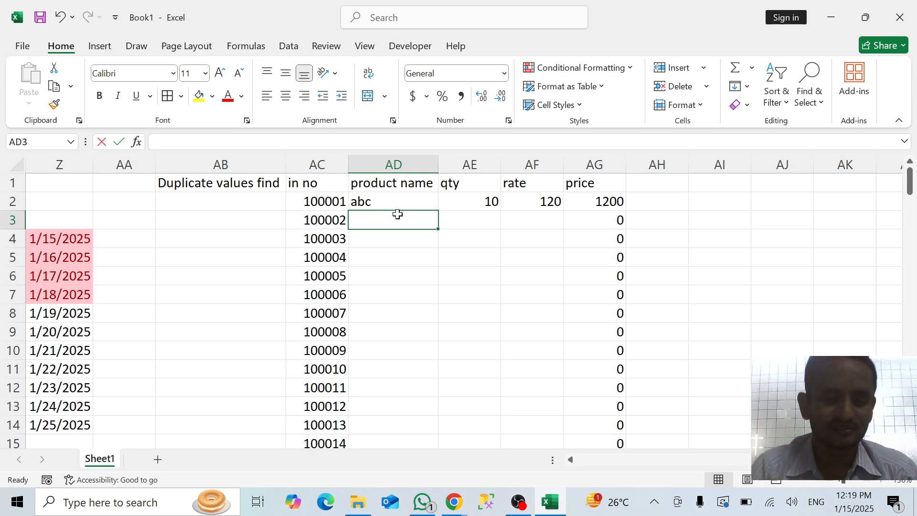
type("bac")
key("Tab")
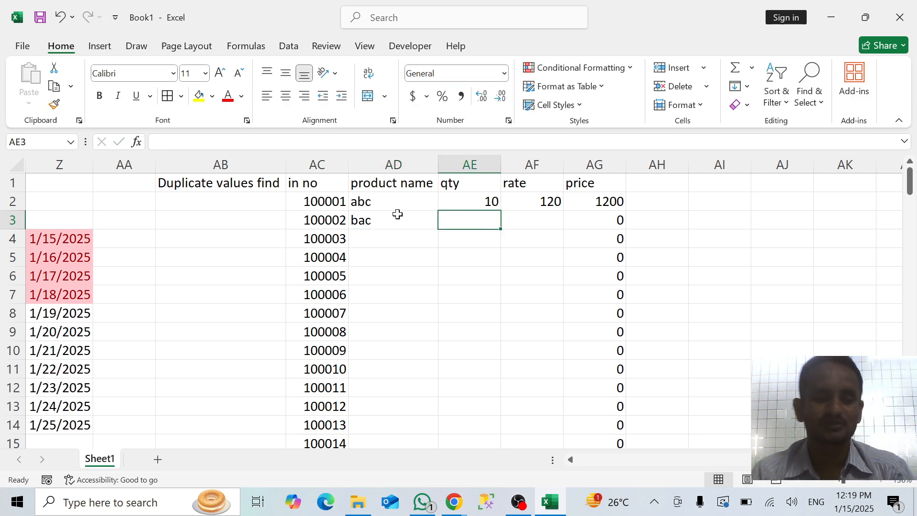
type("15")
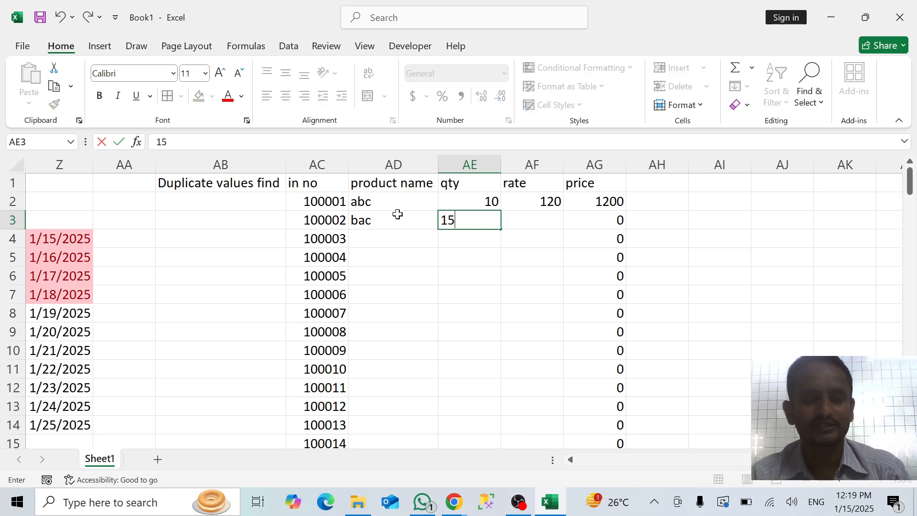
key("Tab")
type("15")
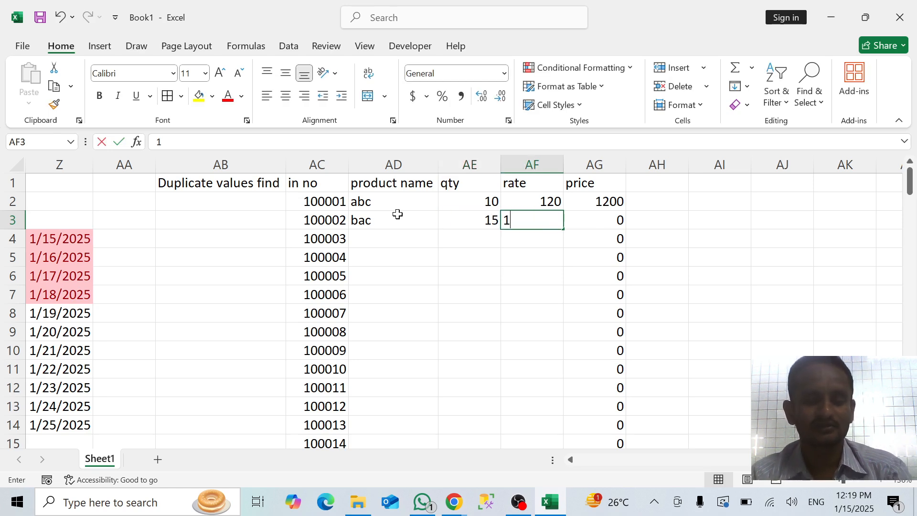
key("Return")
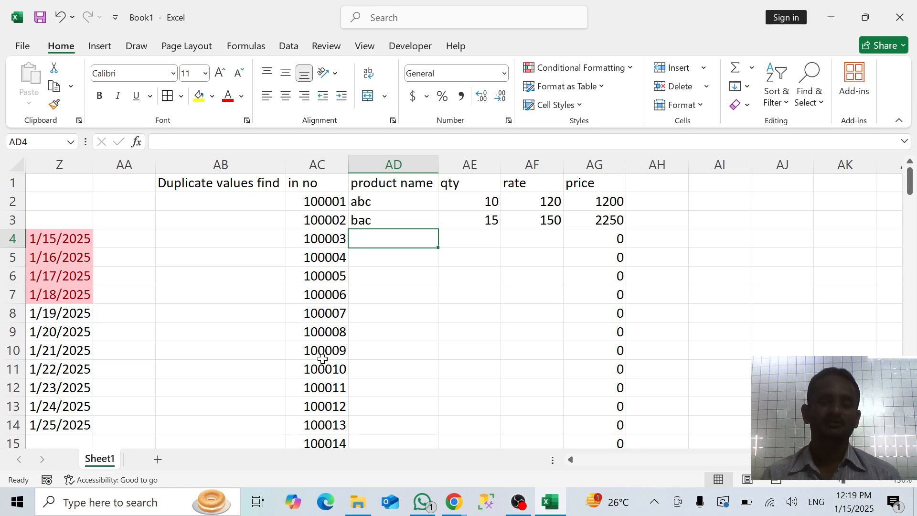
Extend the product name, qty and rate entries in AD2:AF3 down to row 74 and return to the top of the sheet
left_click_drag(323, 376, 323, 416)
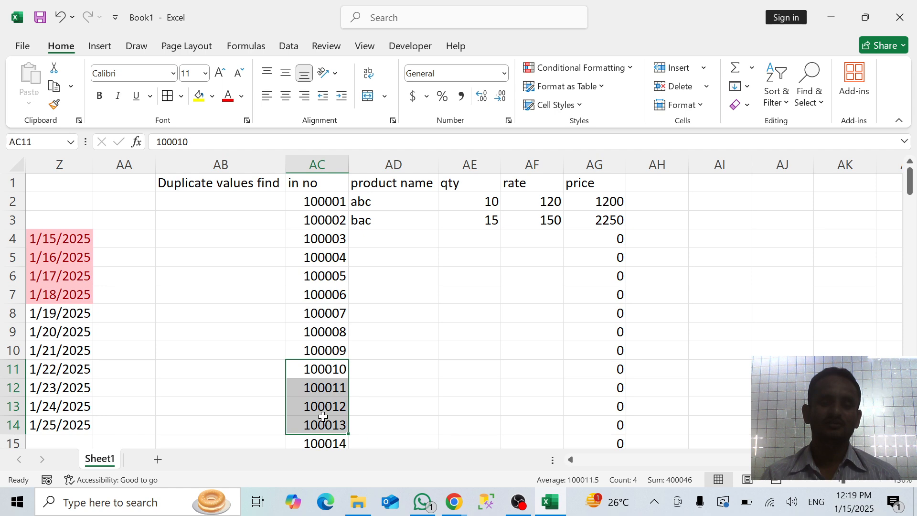
left_click(381, 207)
key("shift+Right")
key("shift+Right")
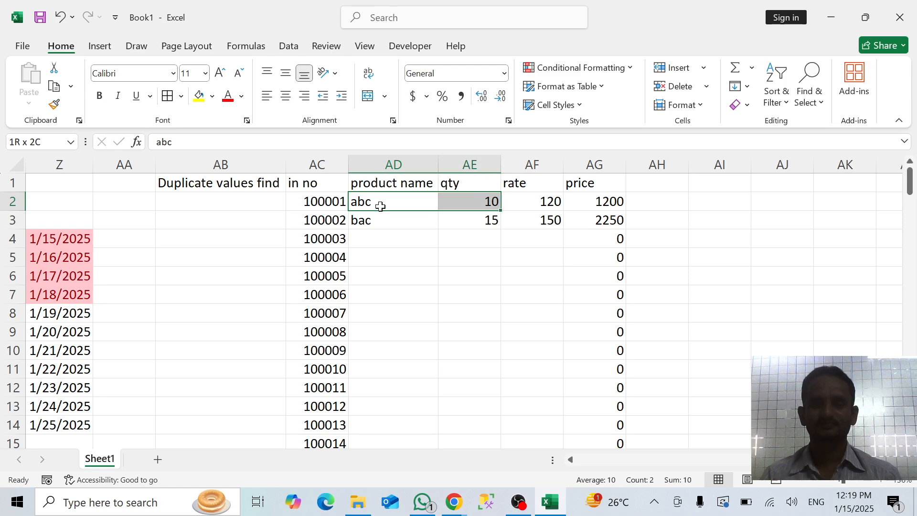
key("shift+Down")
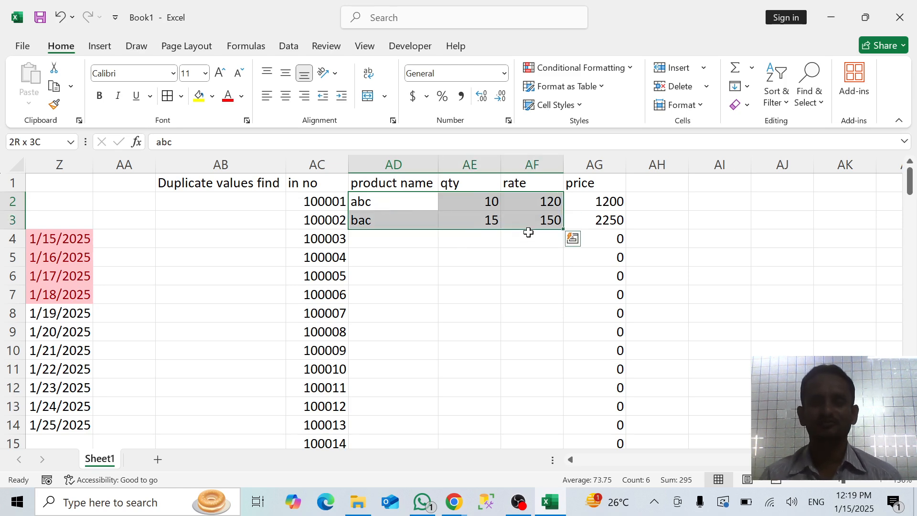
left_click_drag(564, 228, 548, 420)
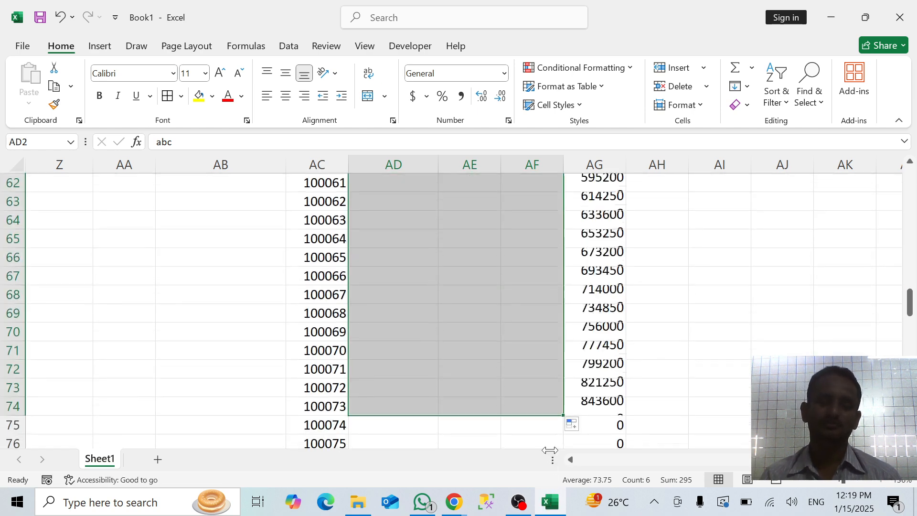
scroll(483, 342, "down", 1)
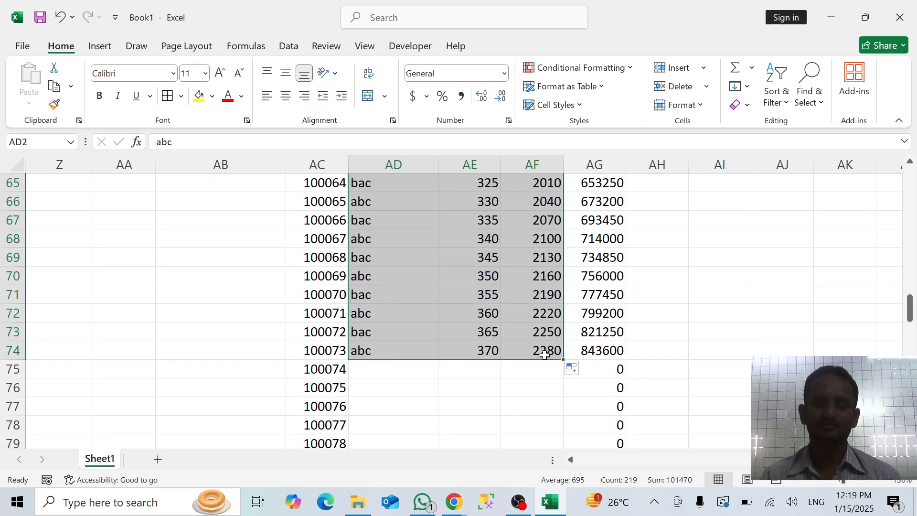
left_click(680, 342)
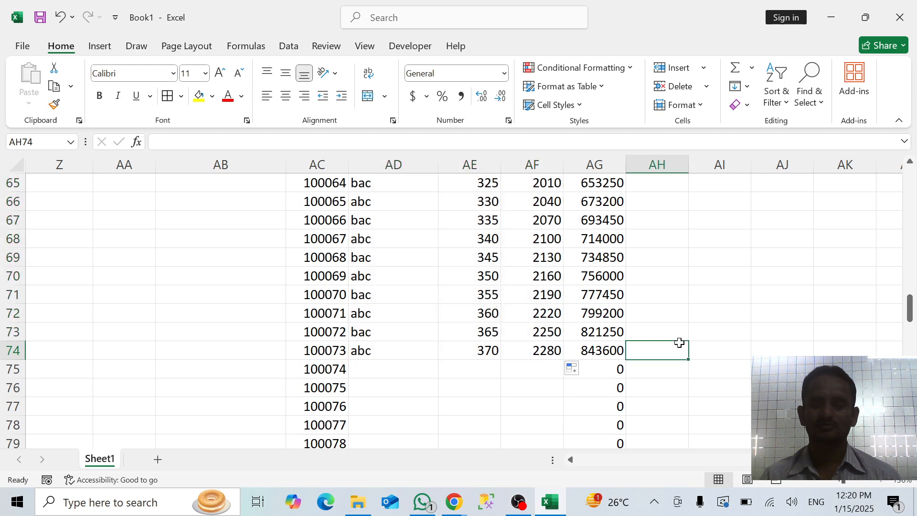
scroll(680, 342, "down", 2)
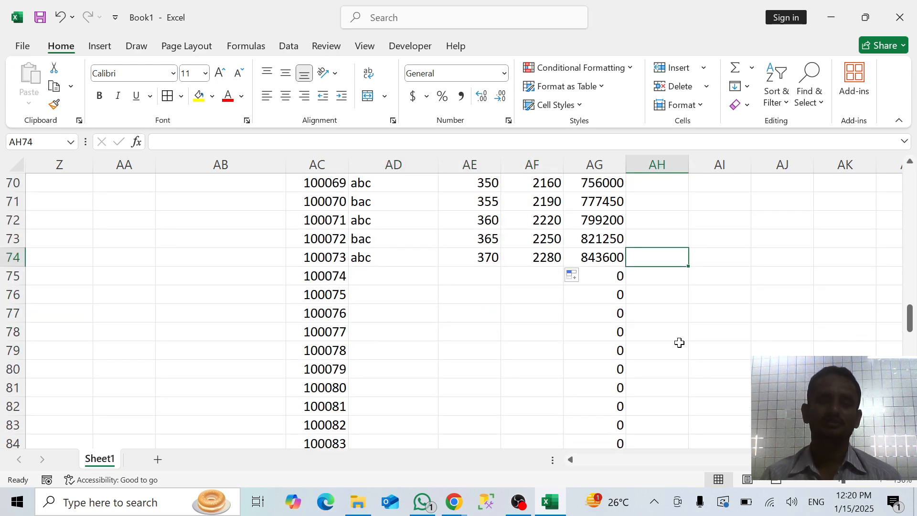
scroll(640, 277, "up", 7)
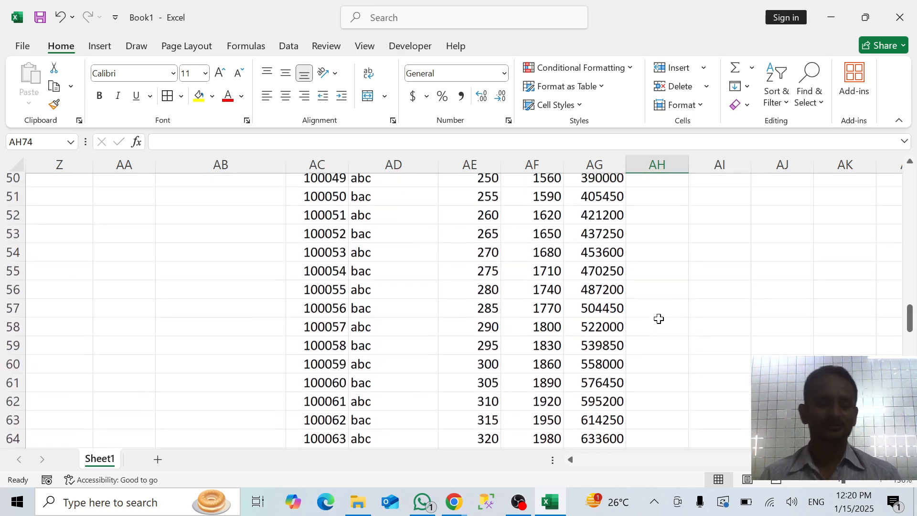
key("ctrl+shift+Up")
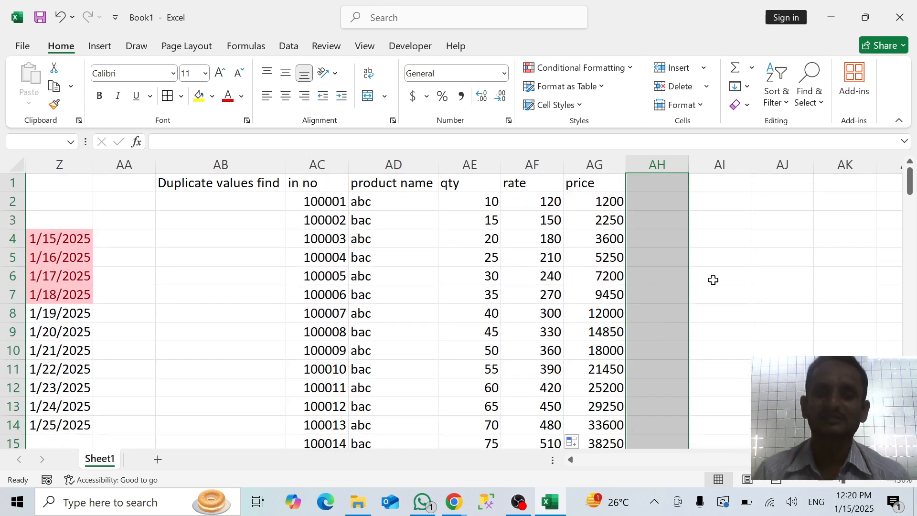
Replace the heading in AB1 with "date" and enter 1/1/25 as the first date in AB2
left_click(712, 281)
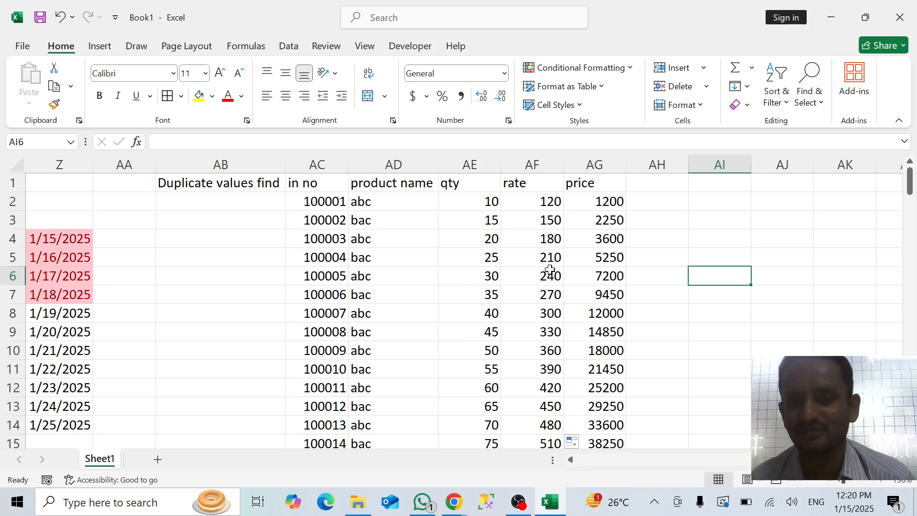
left_click(273, 206)
left_click(259, 180)
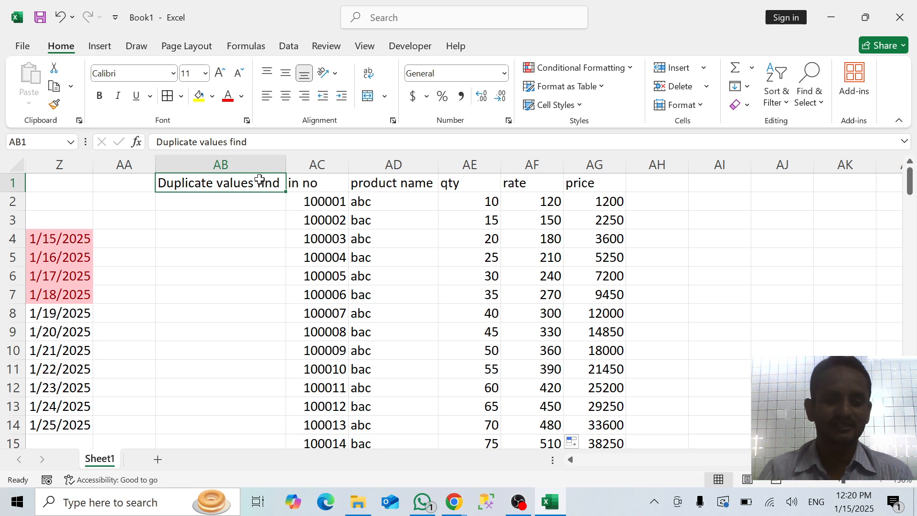
type("date")
key("Return")
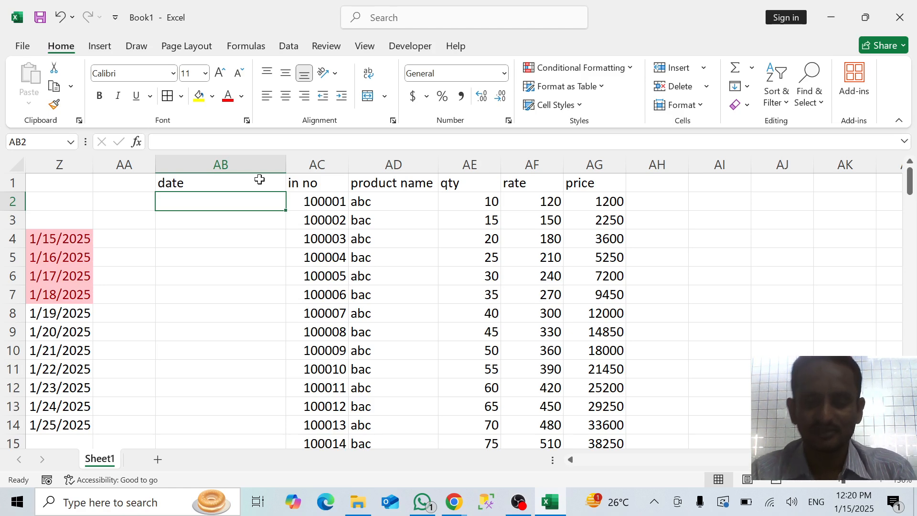
type("1/1/25")
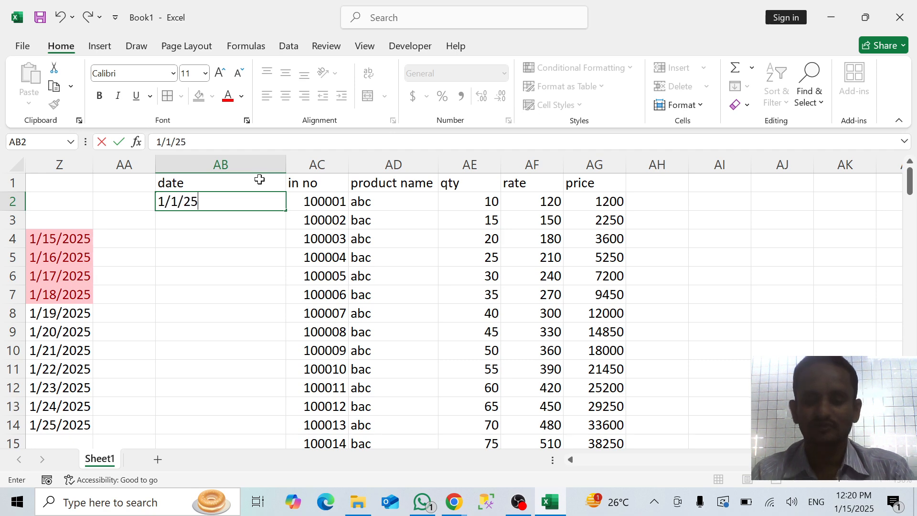
key("Return")
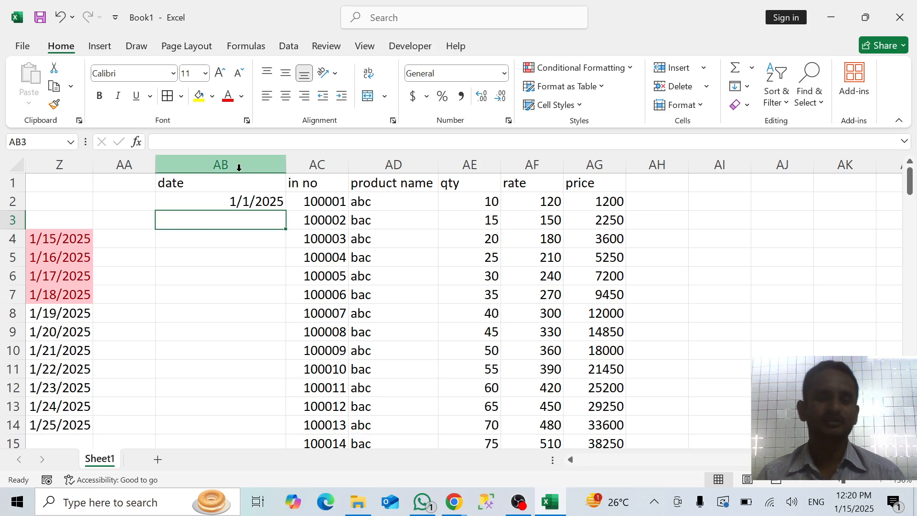
Fill consecutive dates from AB2 down column AB to row 86 and return to the top of the table
left_click(247, 205)
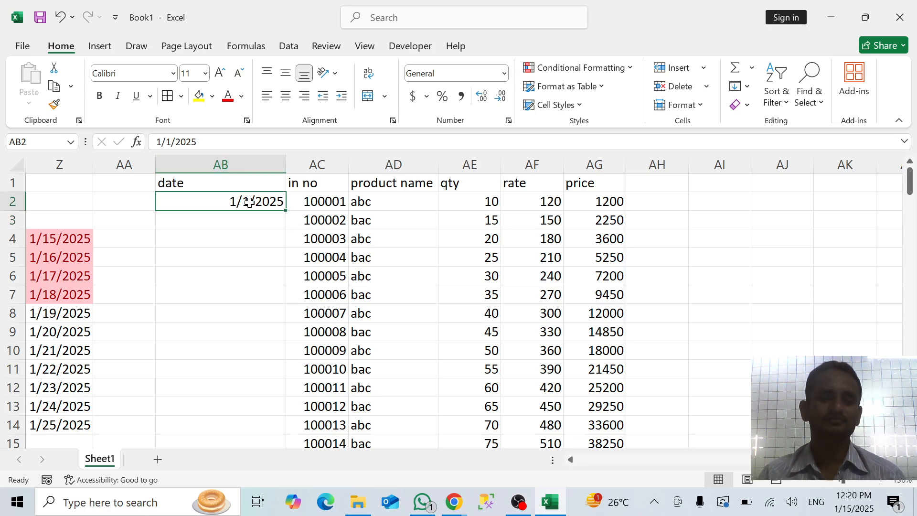
left_click_drag(285, 211, 285, 441)
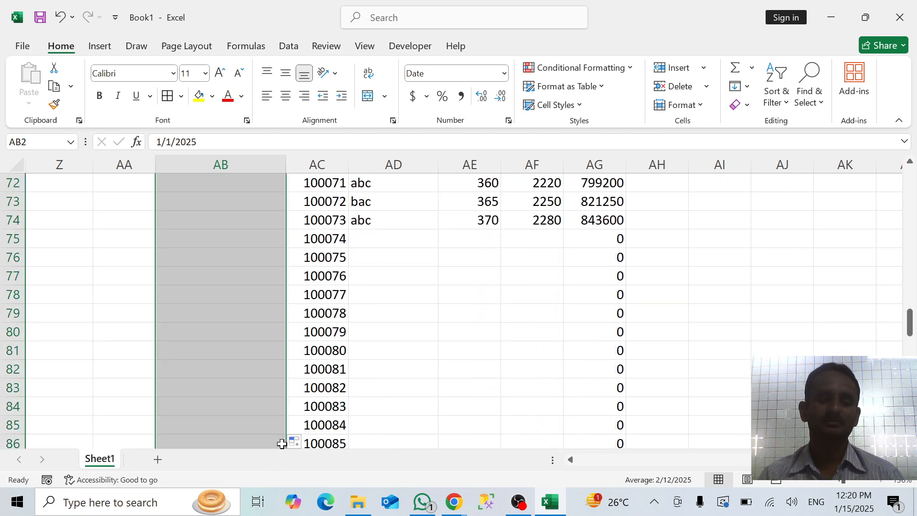
left_click(415, 347)
key("shift+Up")
key("shift+Up")
key("shift+Up")
key("shift+Up")
key("shift+Up")
key("shift+Up")
key("shift+Up")
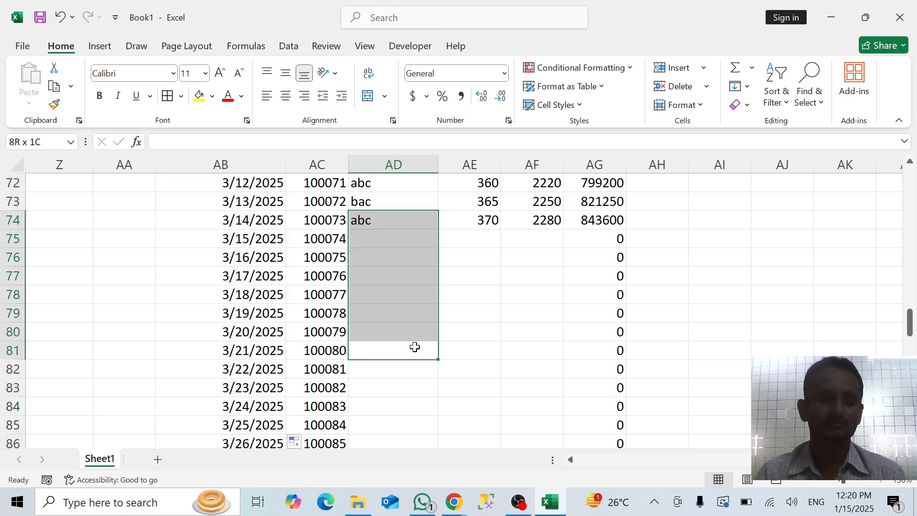
left_click(675, 301)
key("ctrl+shift+Up")
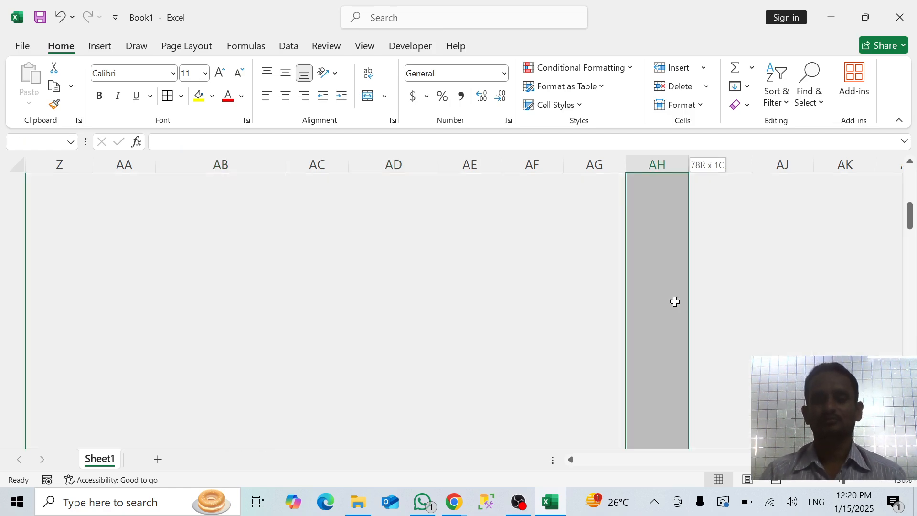
left_click(516, 280)
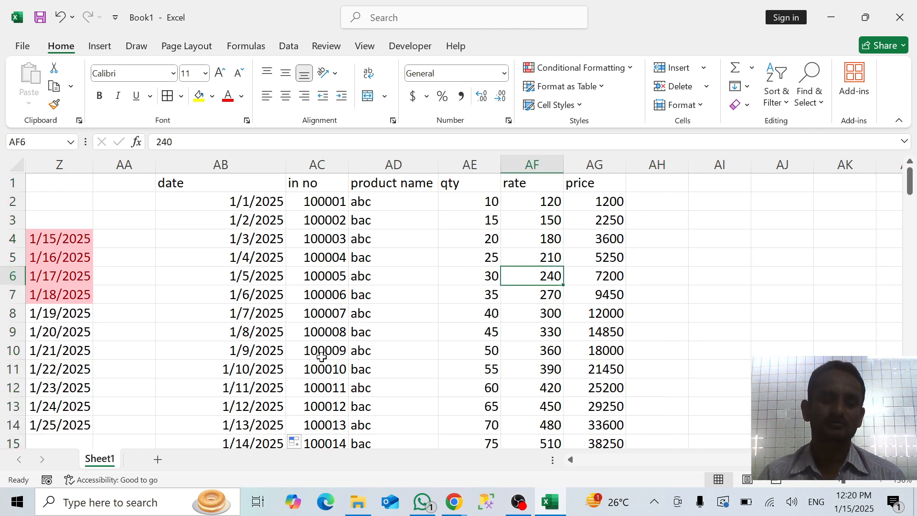
Copy the in no entries from AC10:AC13 to AJ2:AJ5 and title the copied list "inv no" in AJ1
left_click_drag(321, 351, 320, 403)
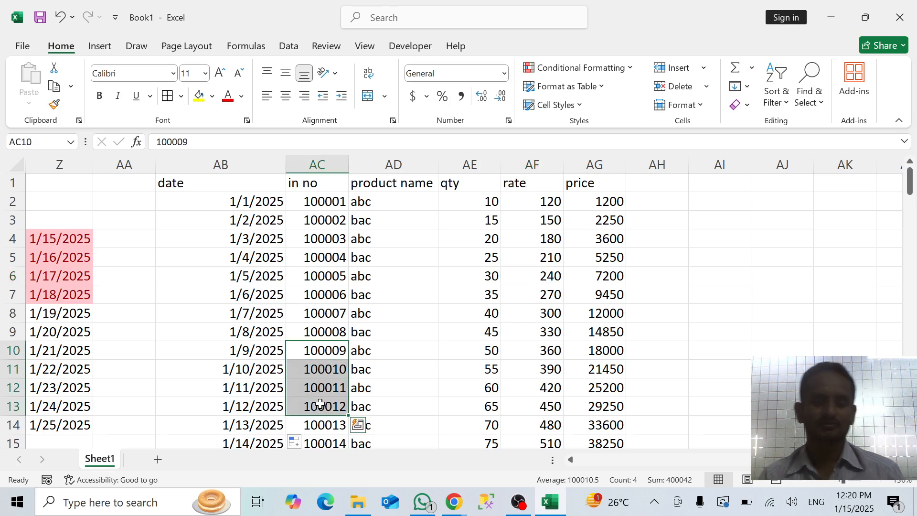
key("ctrl+c")
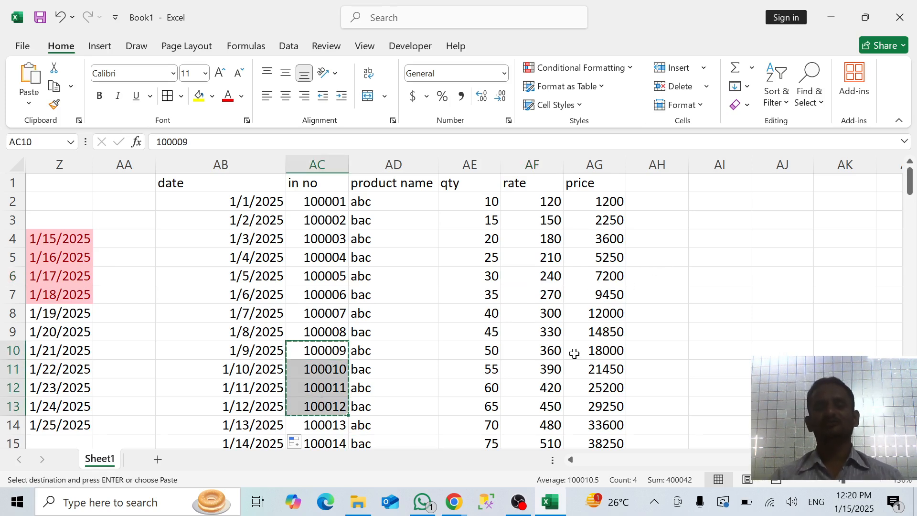
left_click(772, 207)
key("ctrl+v")
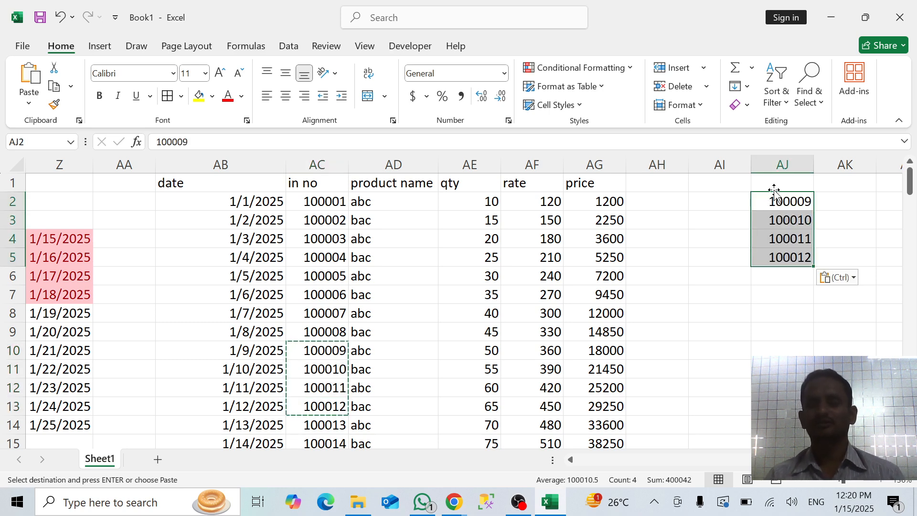
left_click(773, 183)
type("inv")
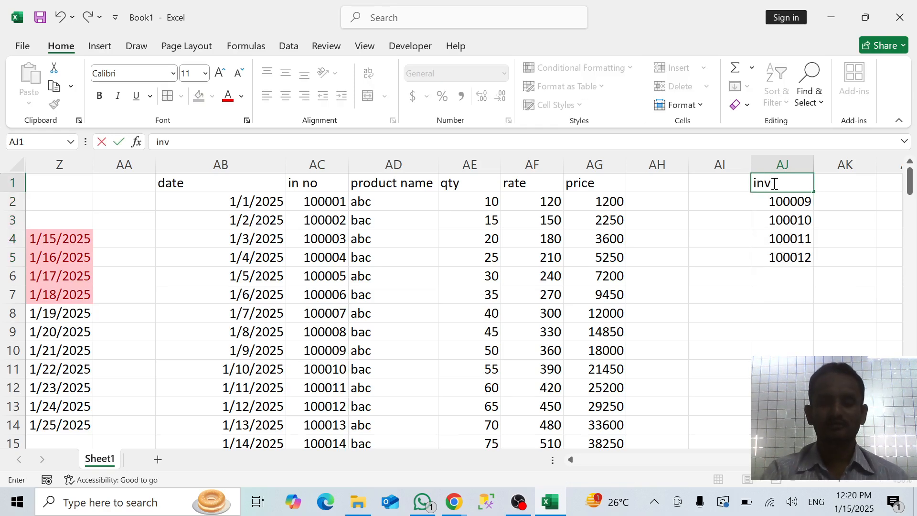
type(" no")
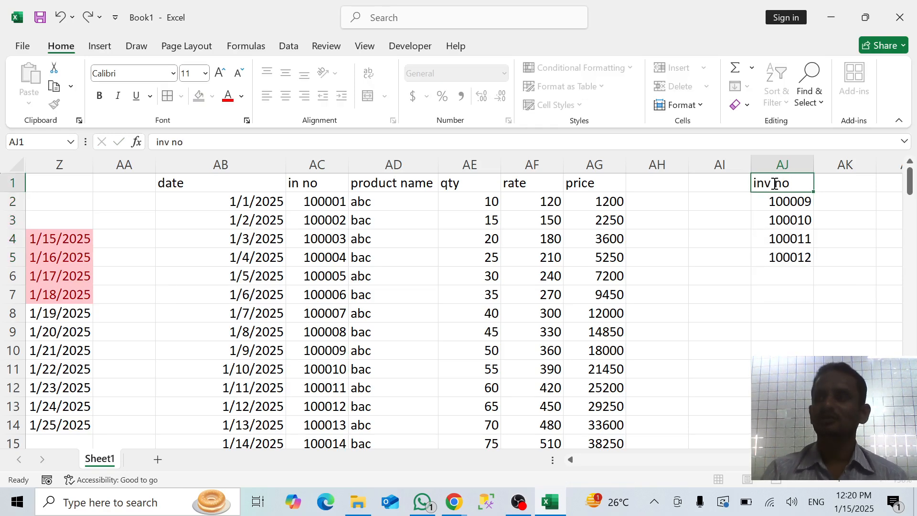
key("Return")
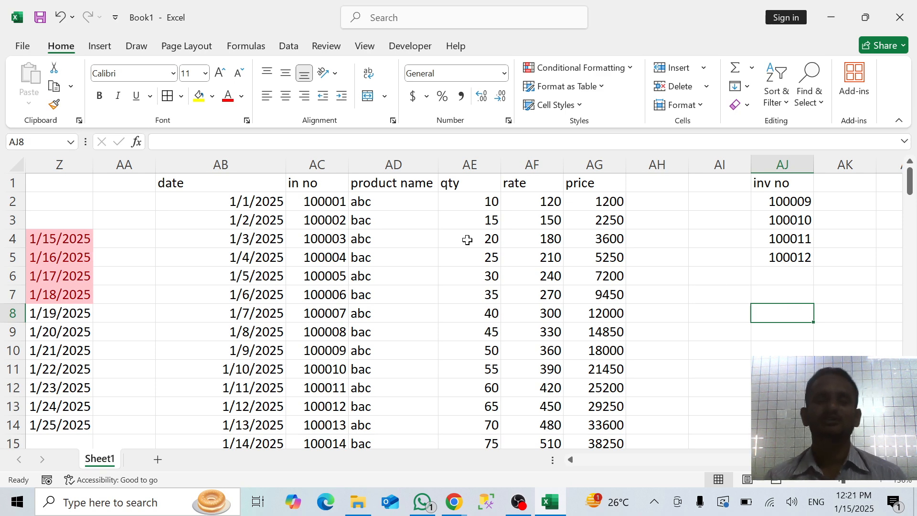
Examine the product table from date to price alongside the inv no entries in AJ2:AJ5
left_click_drag(245, 182, 329, 239)
left_click_drag(392, 308, 615, 443)
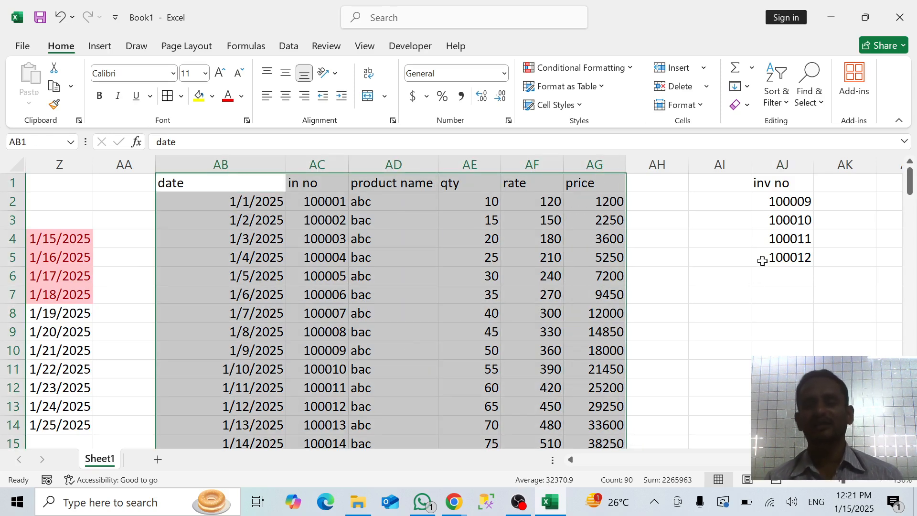
left_click(779, 201)
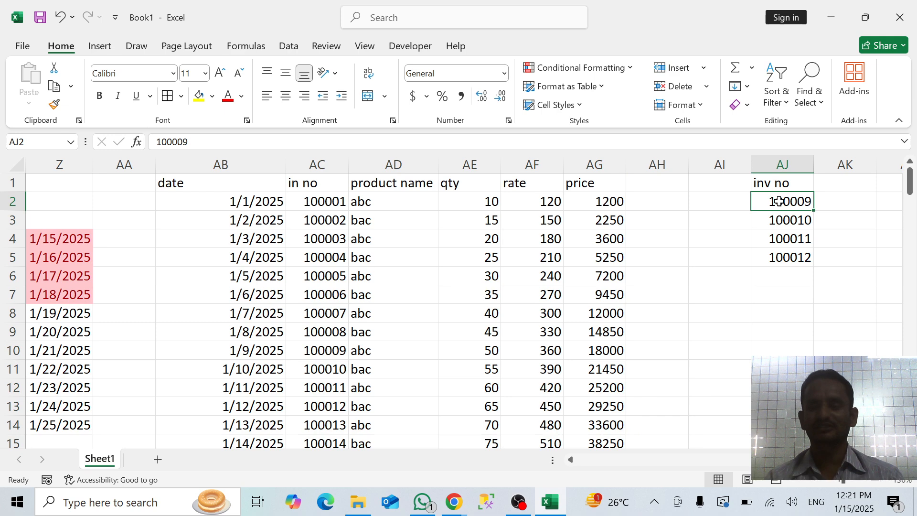
key("shift+Down")
key("shift+Down")
key("shift+Down")
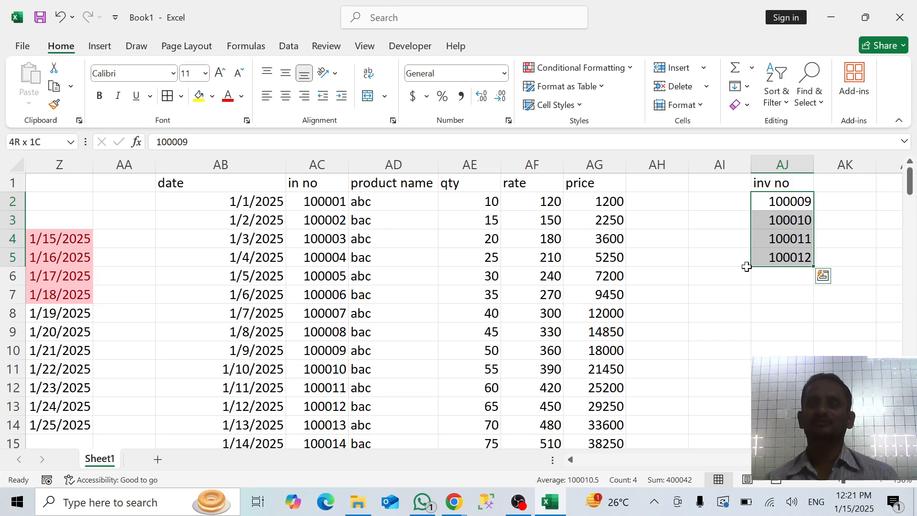
left_click(743, 303)
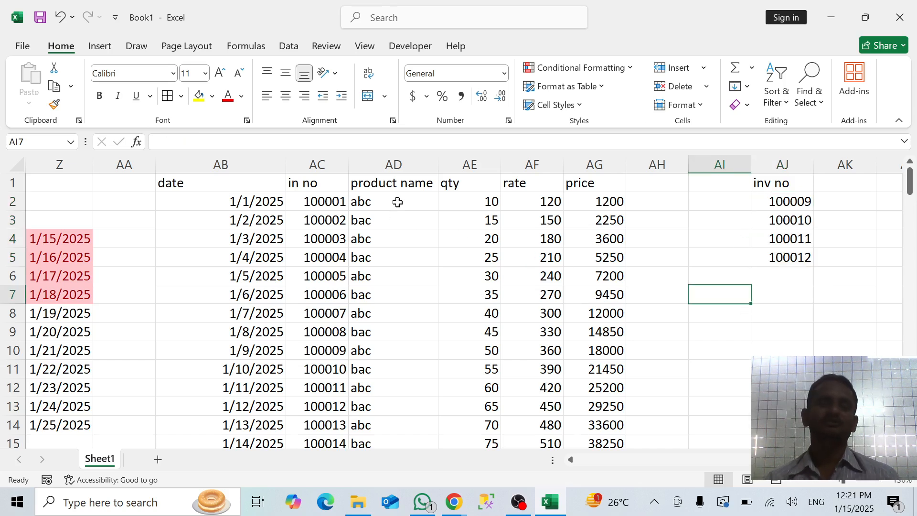
Highlight duplicate values across columns AC and AJ with Green Fill with Dark Green Text
left_click(329, 164)
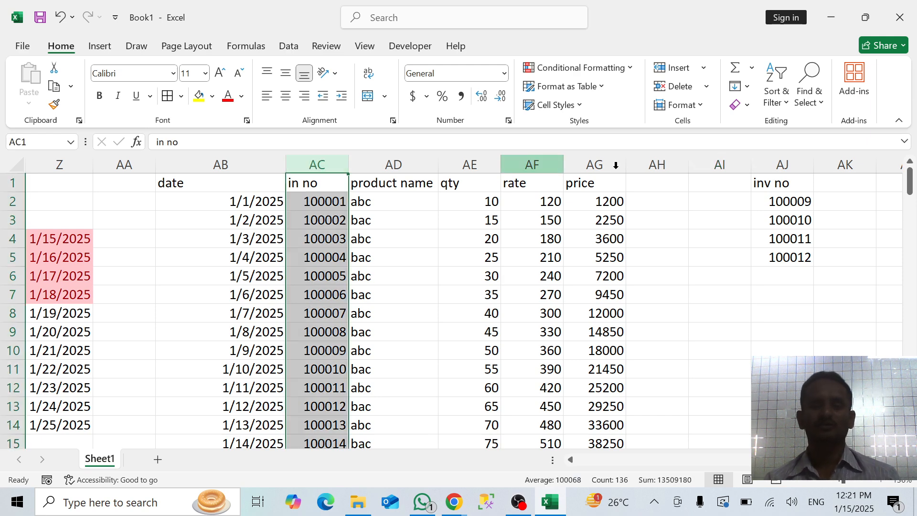
left_click(776, 158, "ctrl")
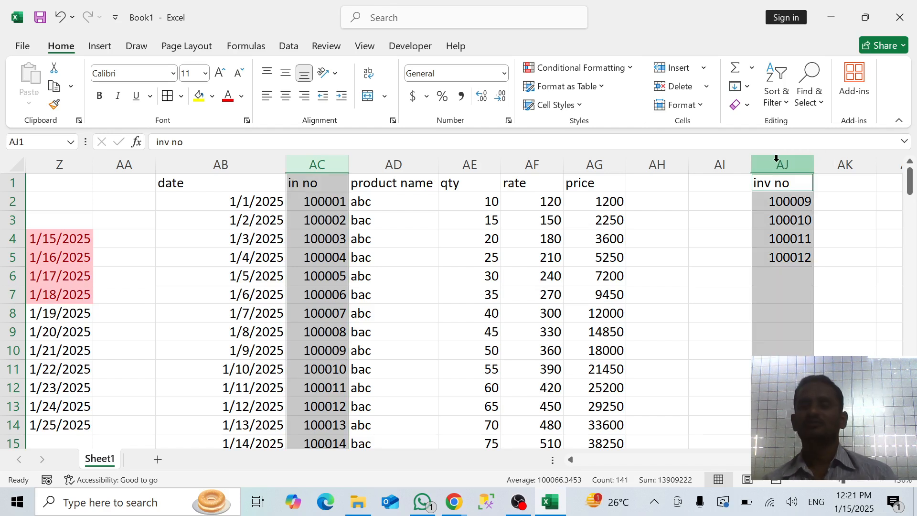
left_click(620, 67)
mouse_move(643, 85)
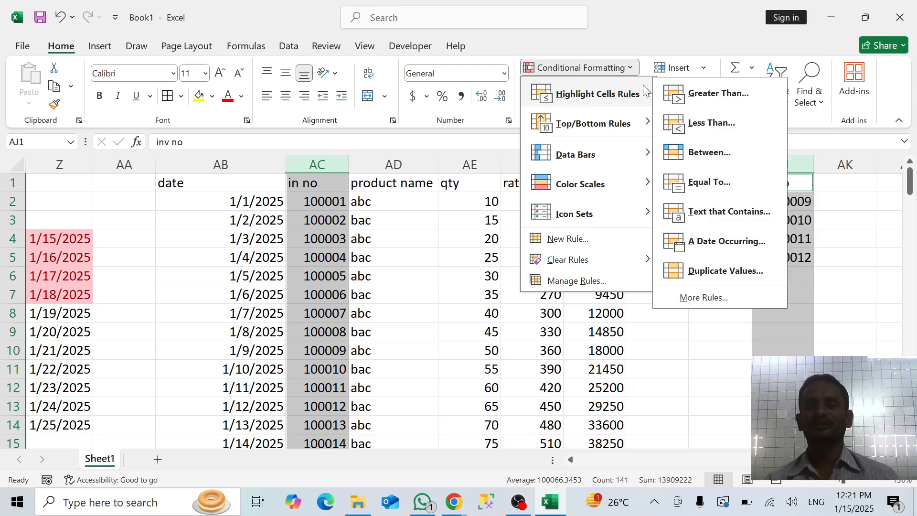
left_click(717, 272)
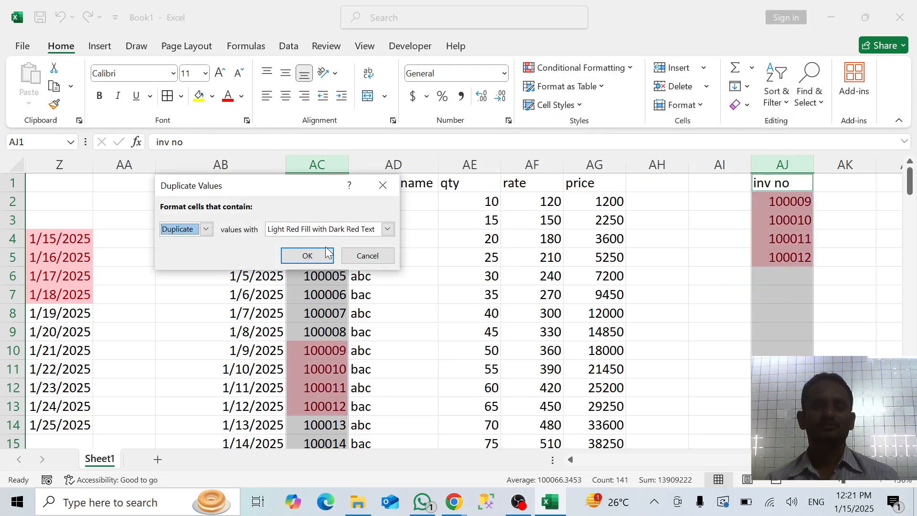
left_click(387, 230)
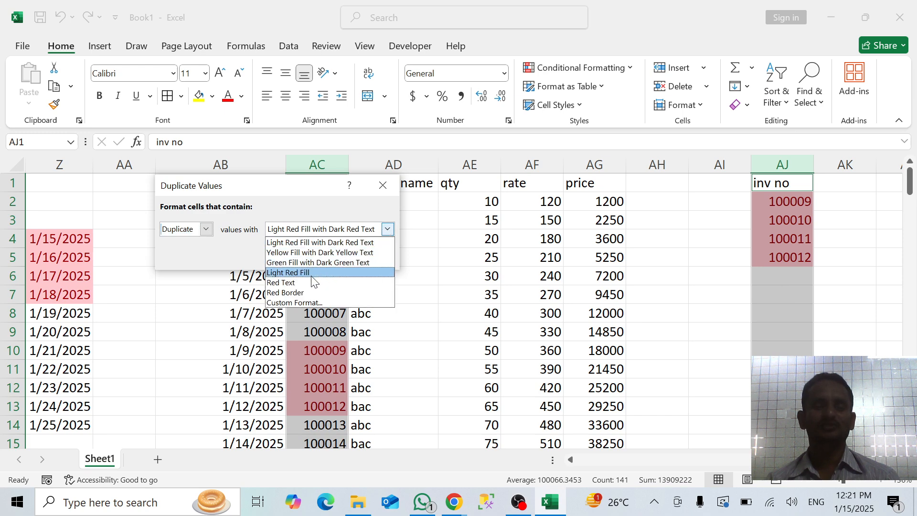
left_click(306, 262)
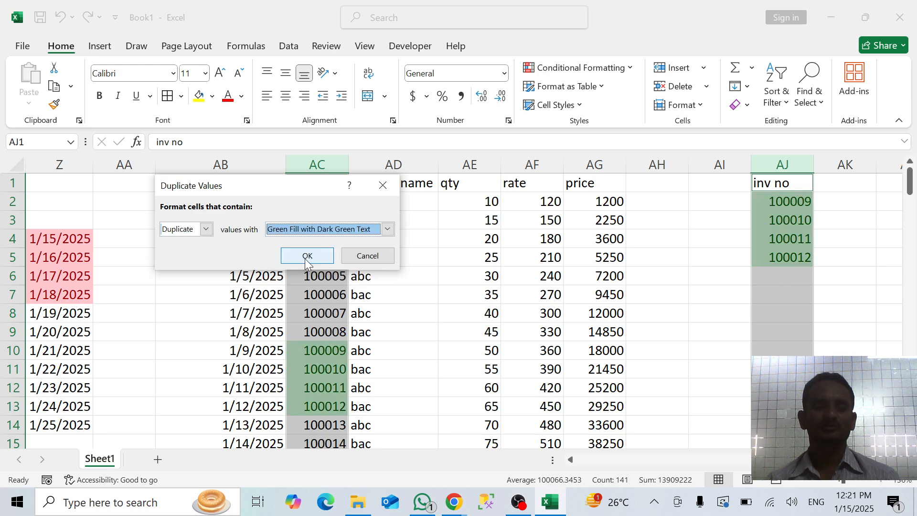
left_click(306, 258)
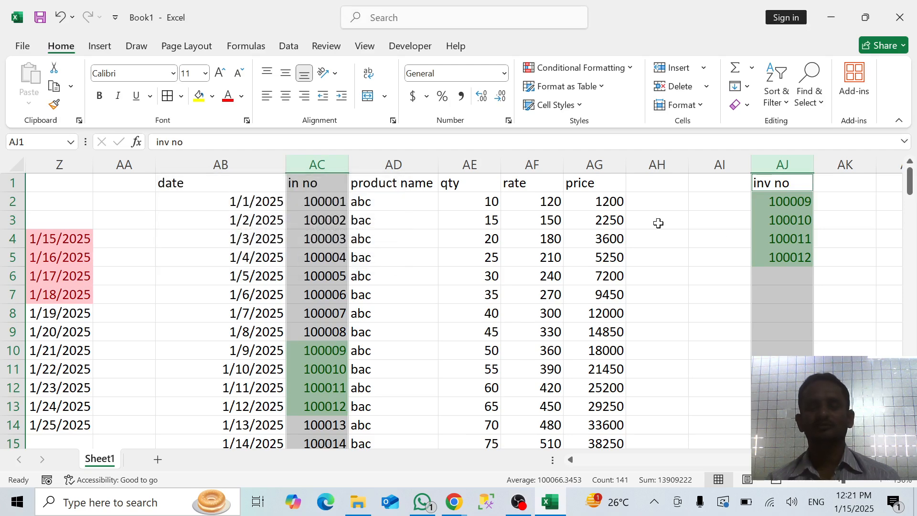
left_click(840, 301)
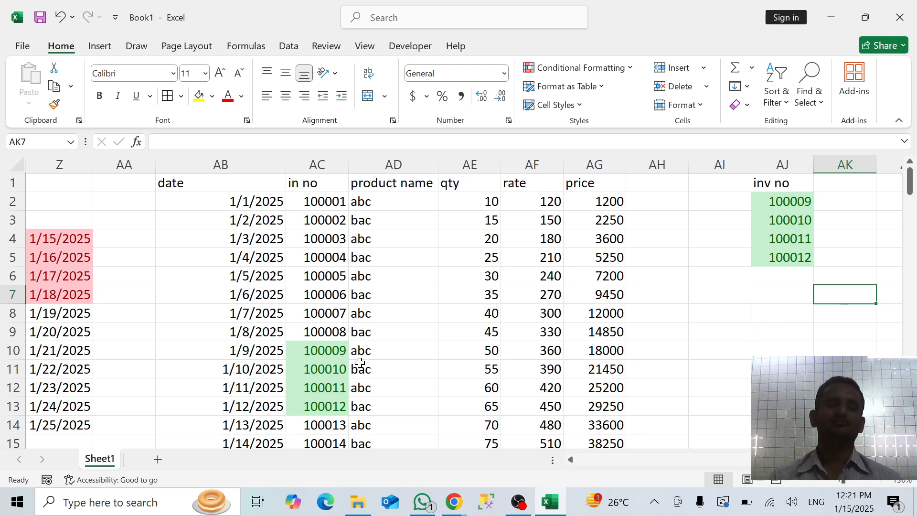
Filter the in no column by the green highlight color and remove the filter from the table again
left_click(329, 185)
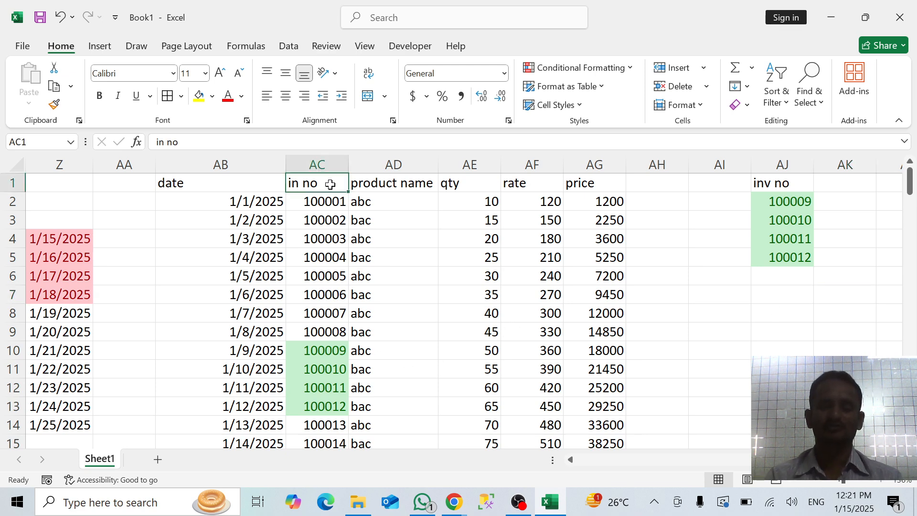
key("ctrl+shift+l")
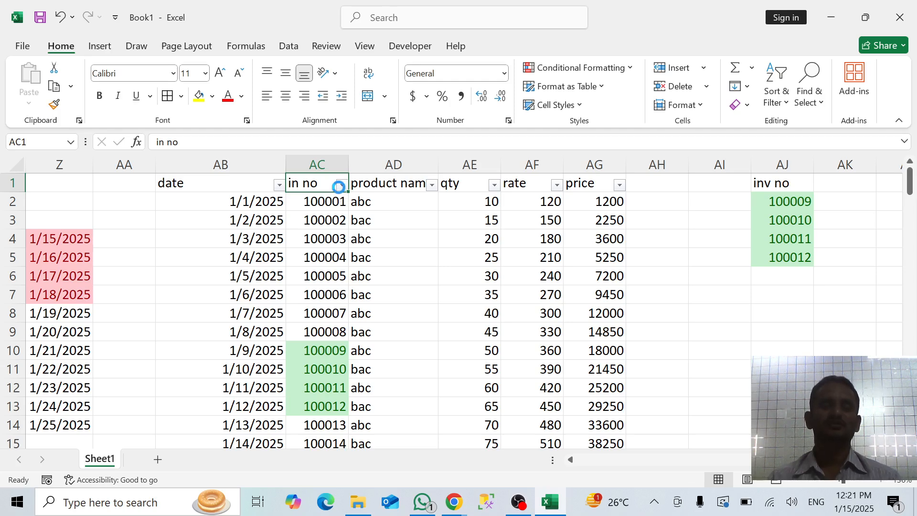
left_click(342, 184)
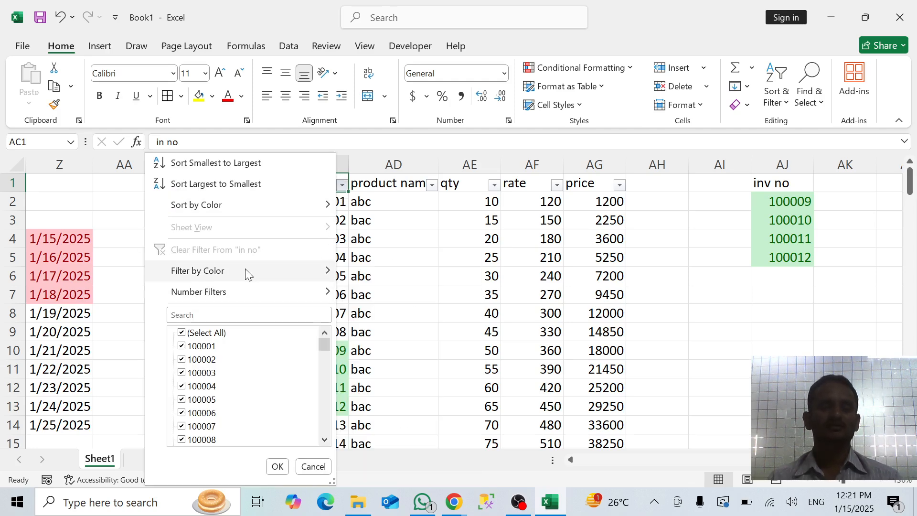
mouse_move(246, 272)
left_click(389, 286)
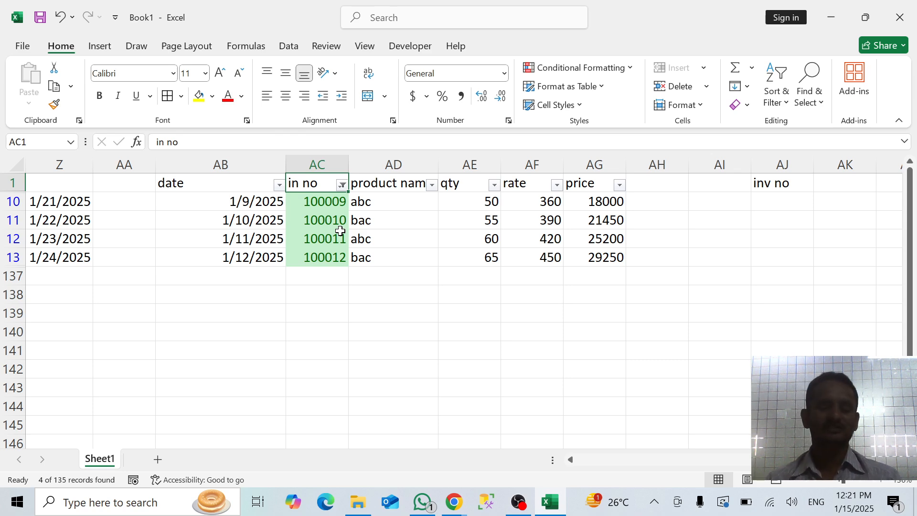
key("ctrl+shift+l")
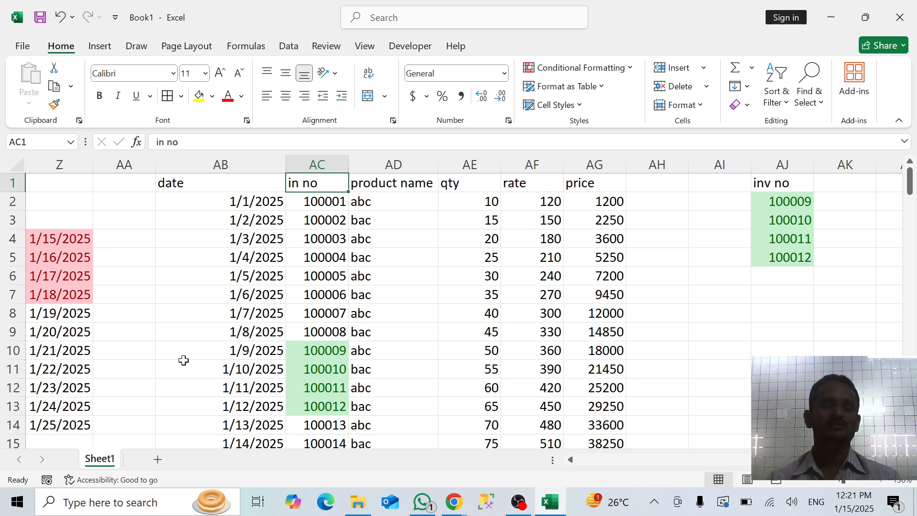
Delete worksheet row 13, which holds in no 100012
left_click(8, 353)
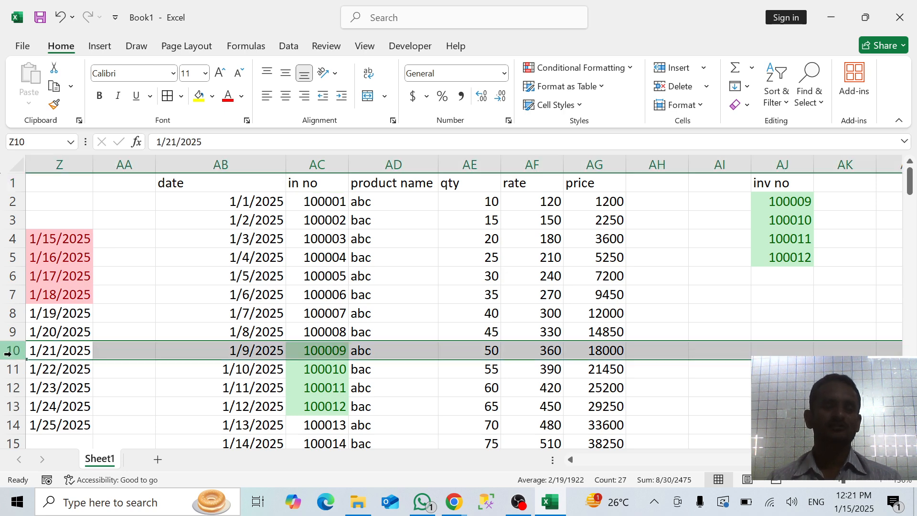
left_click(7, 408)
key("ctrl+minus")
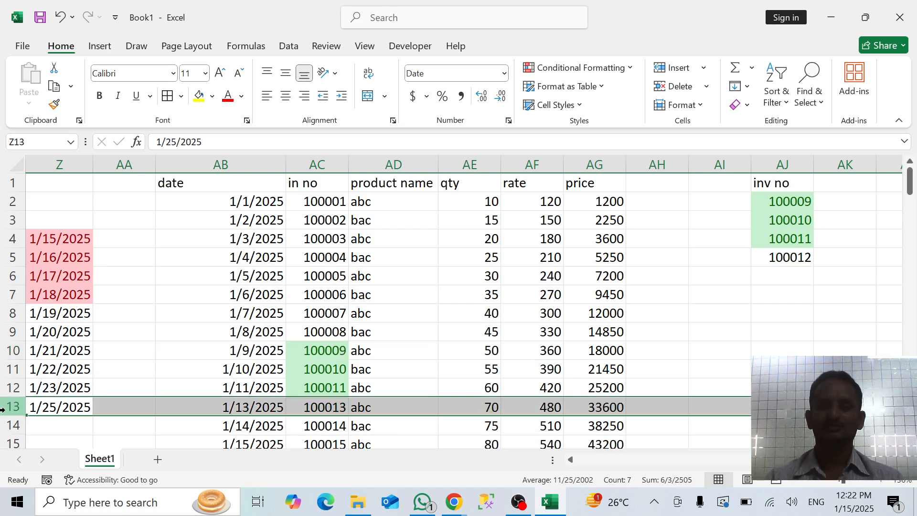
Compare the inv no entries in AJ2:AJ5 with the in no column and review the Highlight Cells Rules options
left_click(778, 258)
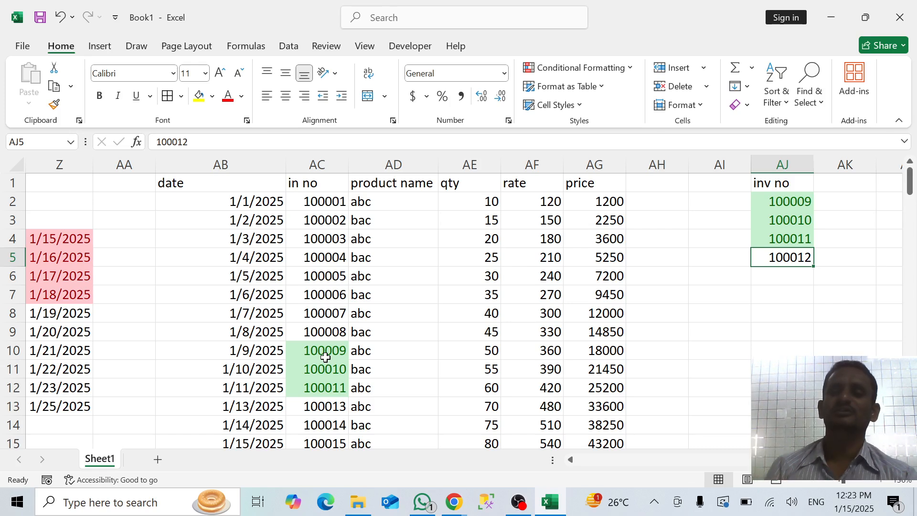
left_click(690, 336)
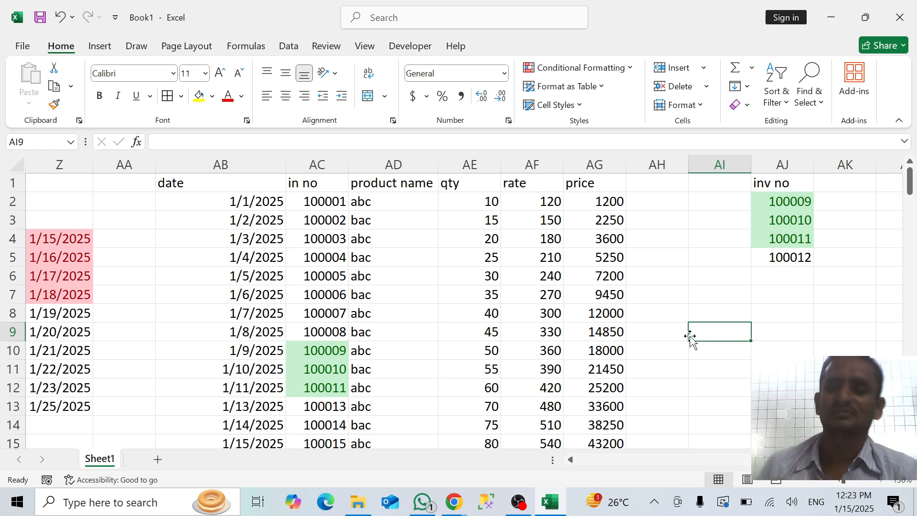
left_click(788, 317)
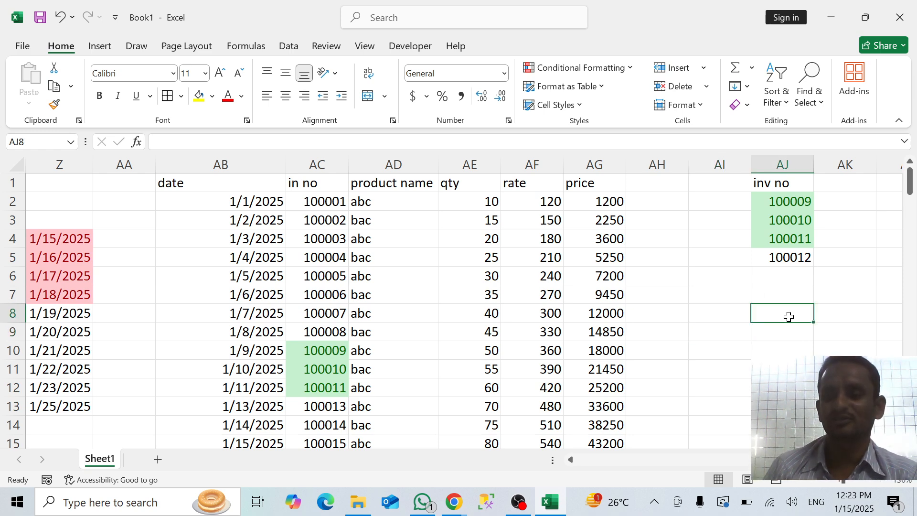
left_click(604, 62)
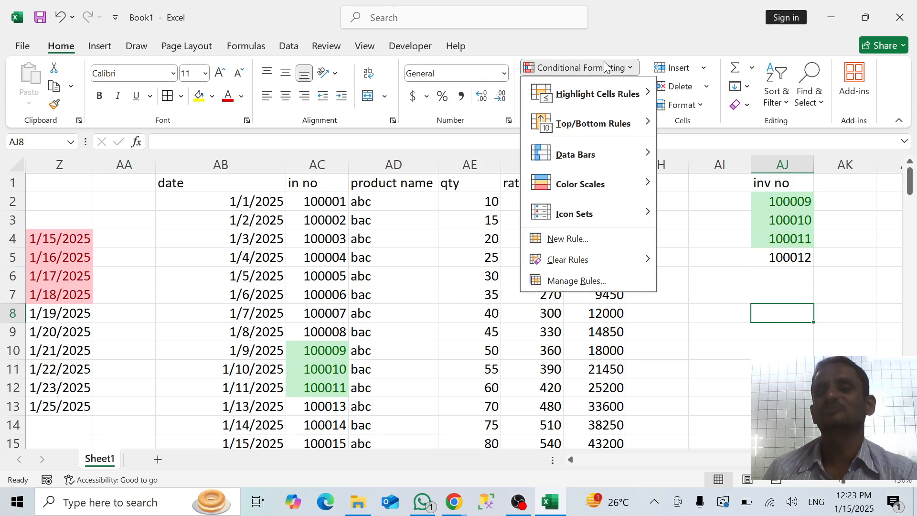
mouse_move(625, 92)
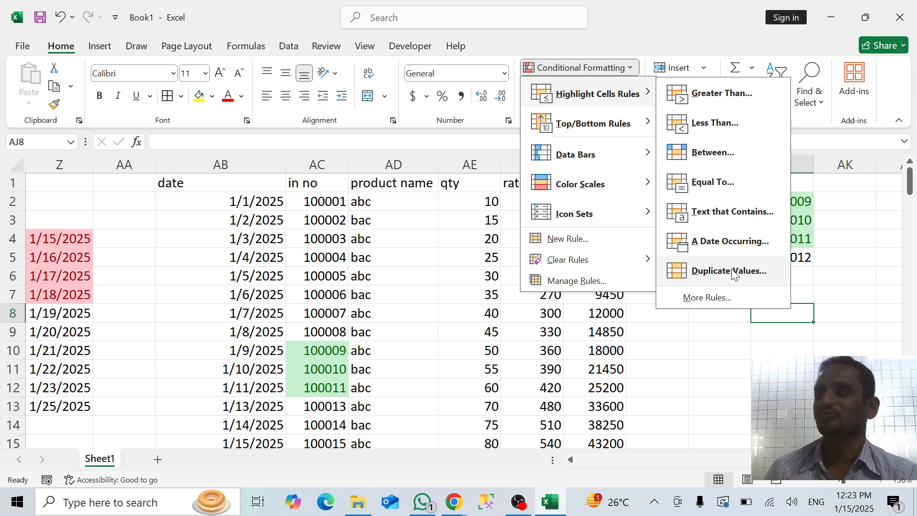
left_click(713, 339)
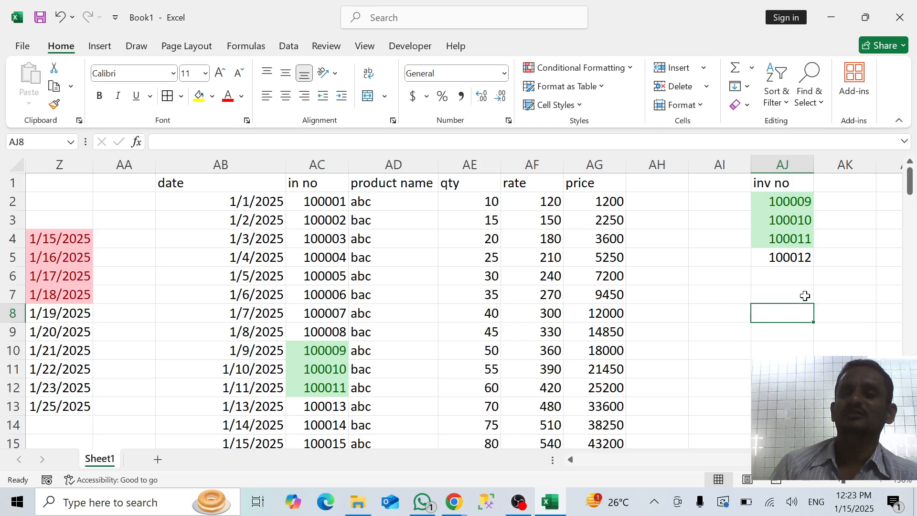
left_click(789, 256)
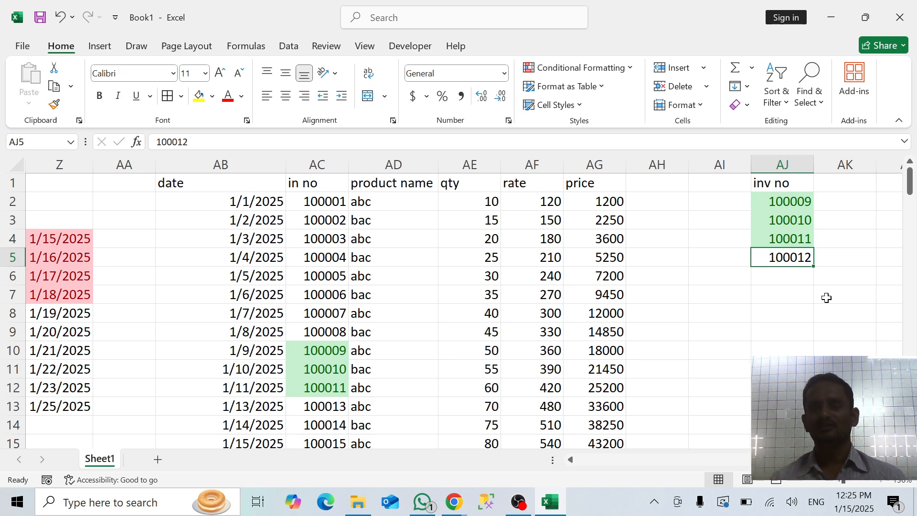
left_click(794, 275)
left_click(792, 262)
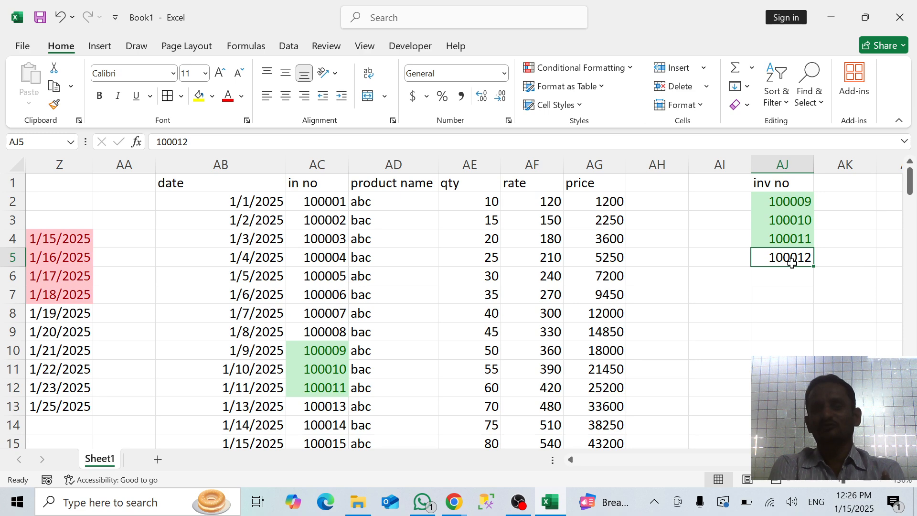
left_click(734, 298)
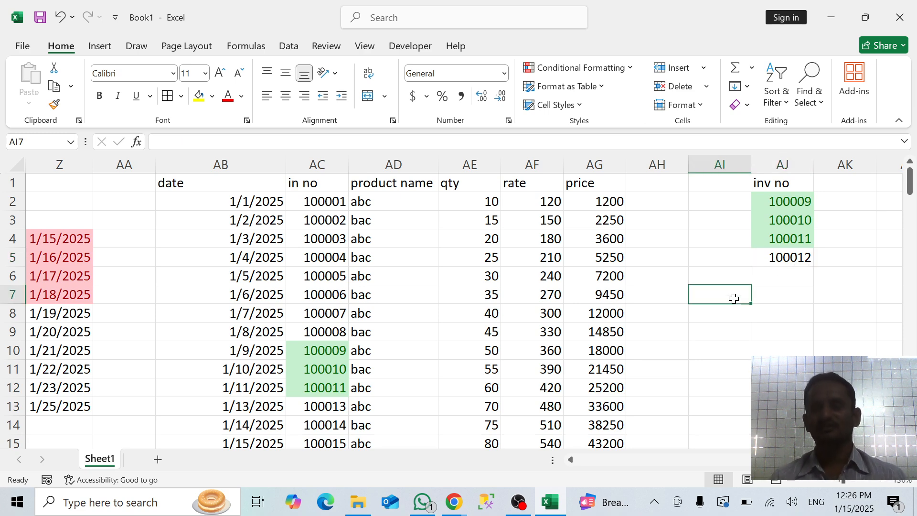
left_click(790, 257)
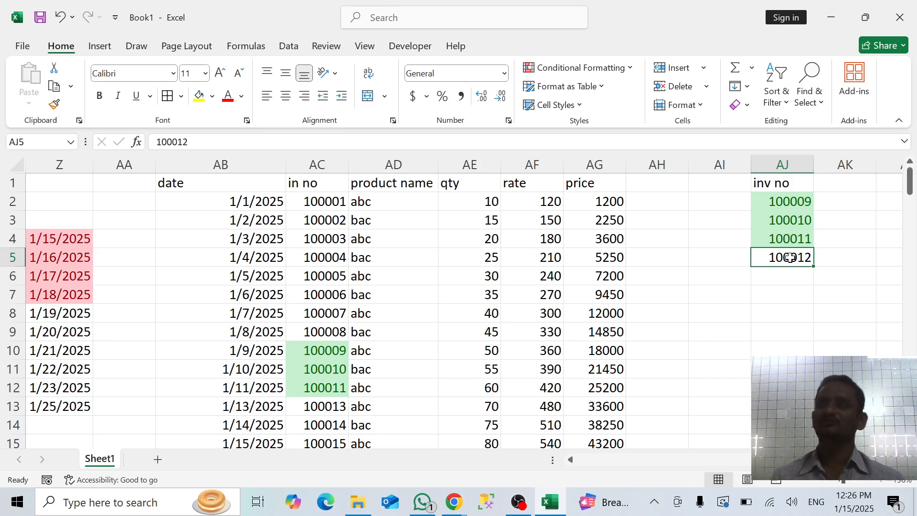
left_click(768, 307)
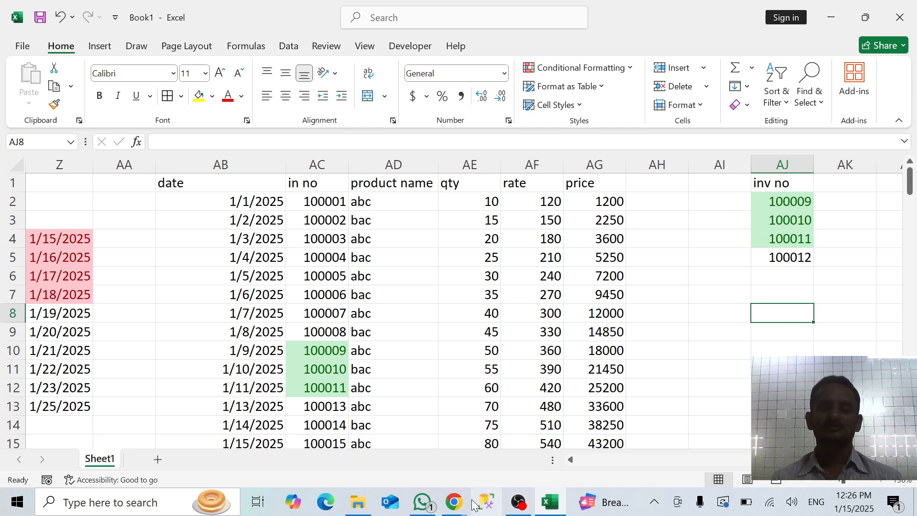
Check the participant list of the Google Meet call in Chrome, ignoring the infinity-mirror warning, and return to the Excel workbook
left_click(455, 504)
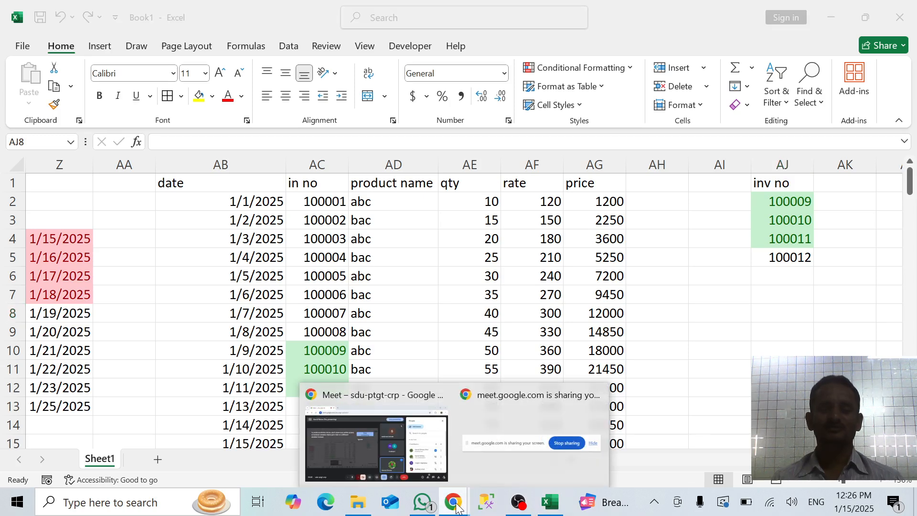
left_click(380, 397)
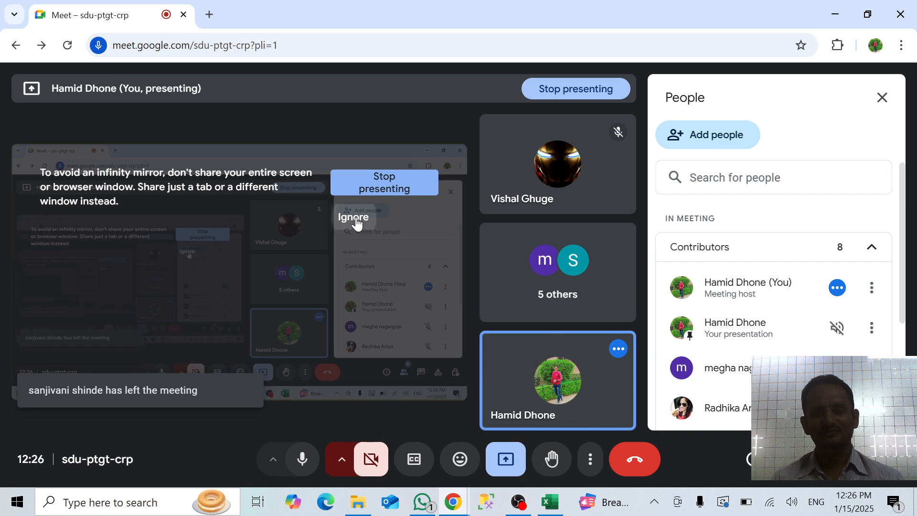
left_click(356, 218)
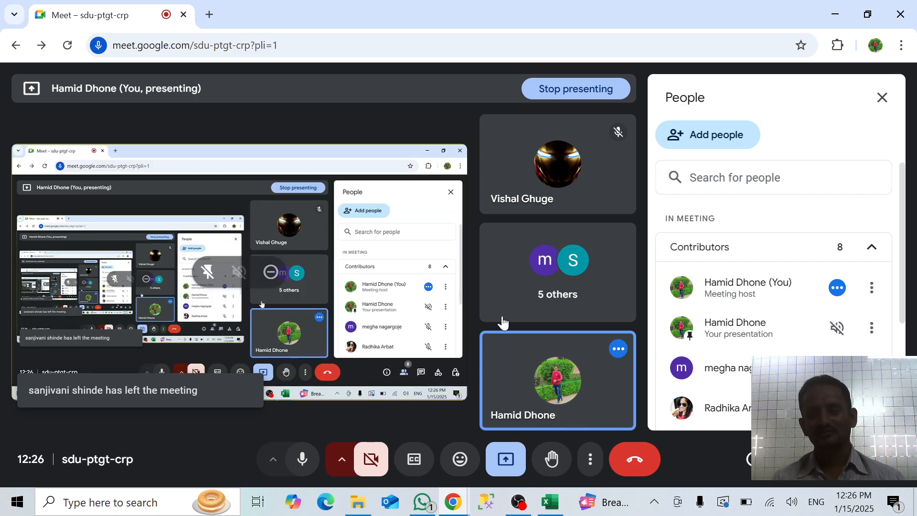
scroll(765, 344, "down", 4)
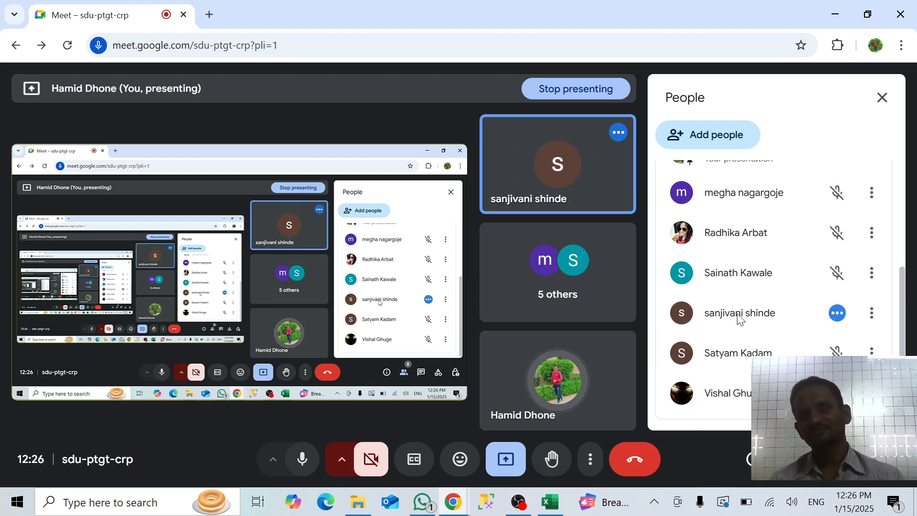
left_click(554, 500)
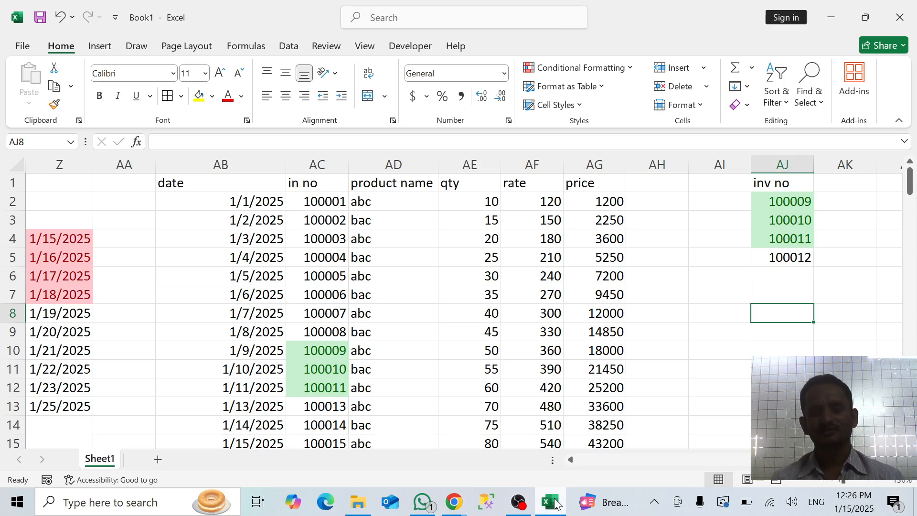
Review the available Data Bars and Top/Bottom Rules conditional formatting options without applying any
left_click(660, 312)
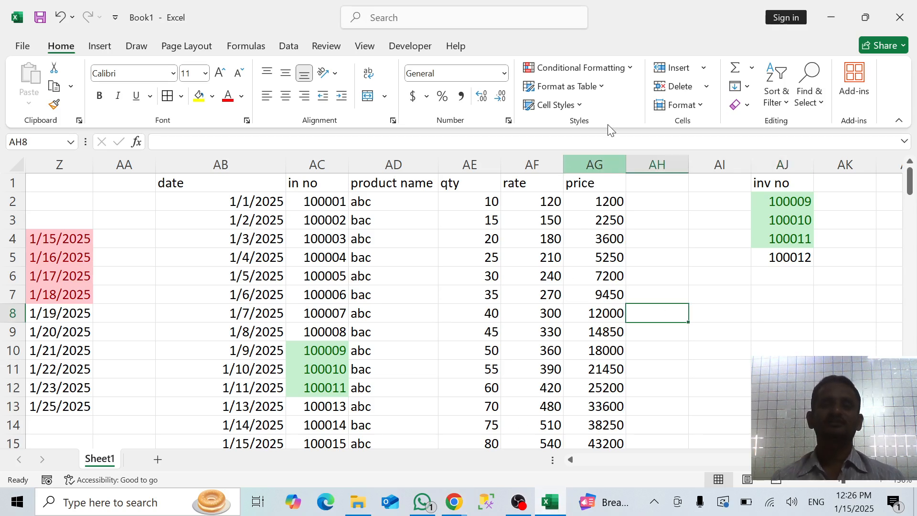
left_click(626, 67)
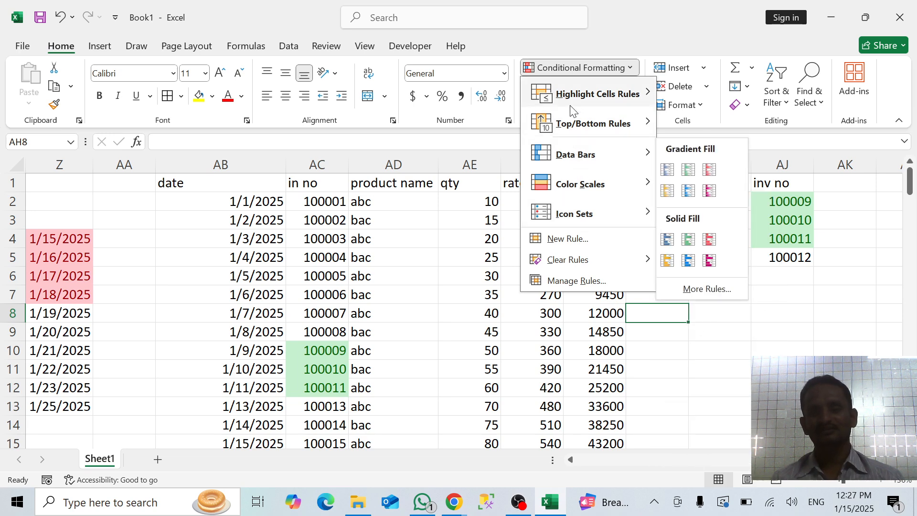
mouse_move(578, 125)
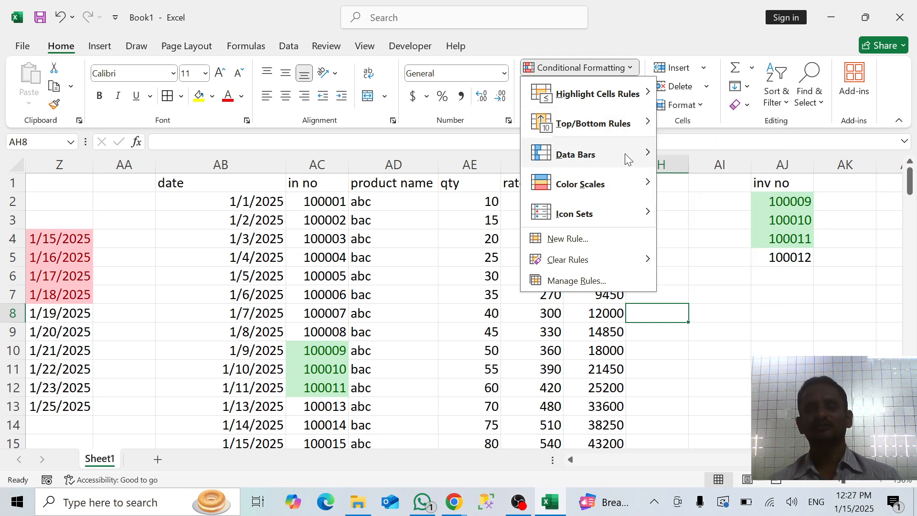
mouse_move(649, 127)
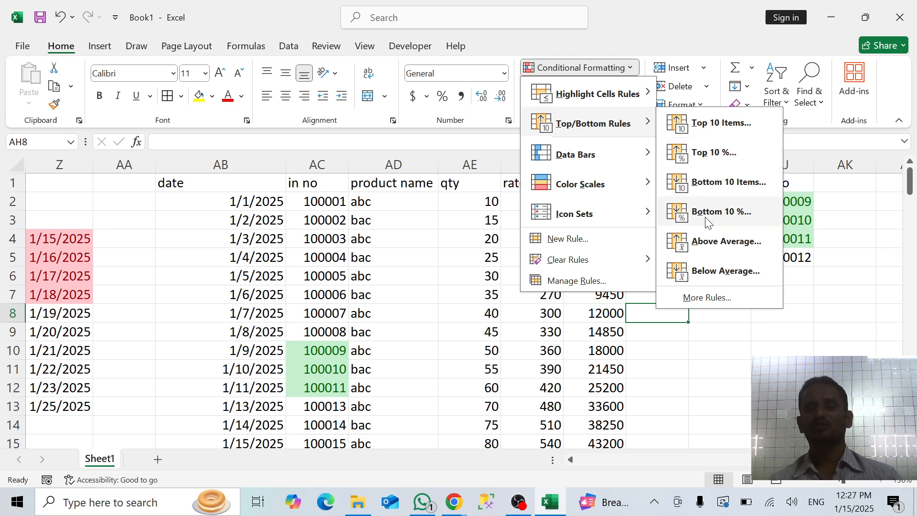
left_click(719, 371)
Copy the table headed text in U1:X12 and paste it below, starting at cell U16
scroll(306, 288, "left", 7)
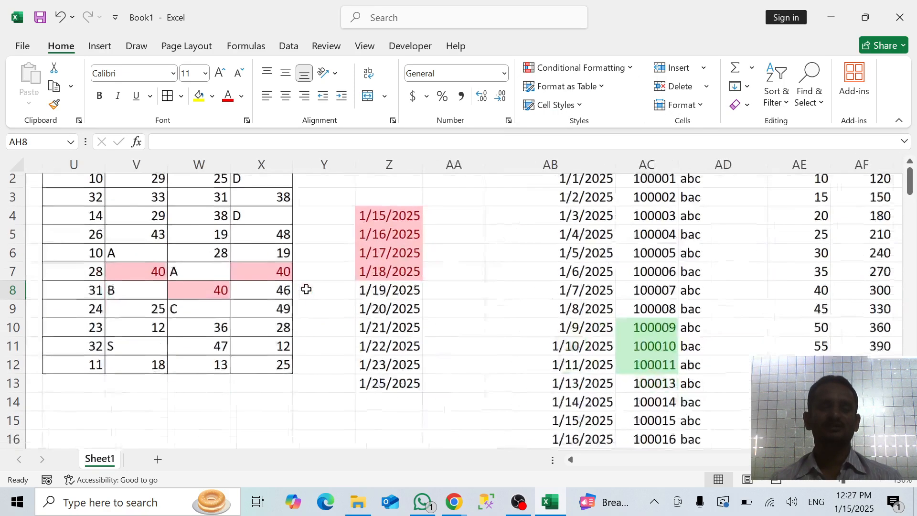
scroll(306, 288, "up", 1)
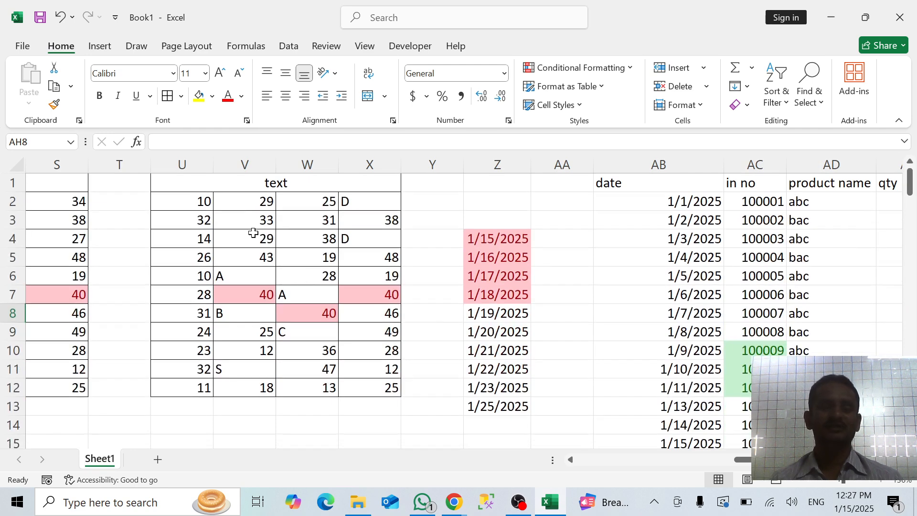
left_click(229, 186)
mouse_move(240, 201)
left_mouse_down()
mouse_move(336, 349)
mouse_move(345, 383)
left_mouse_up()
key("ctrl+c")
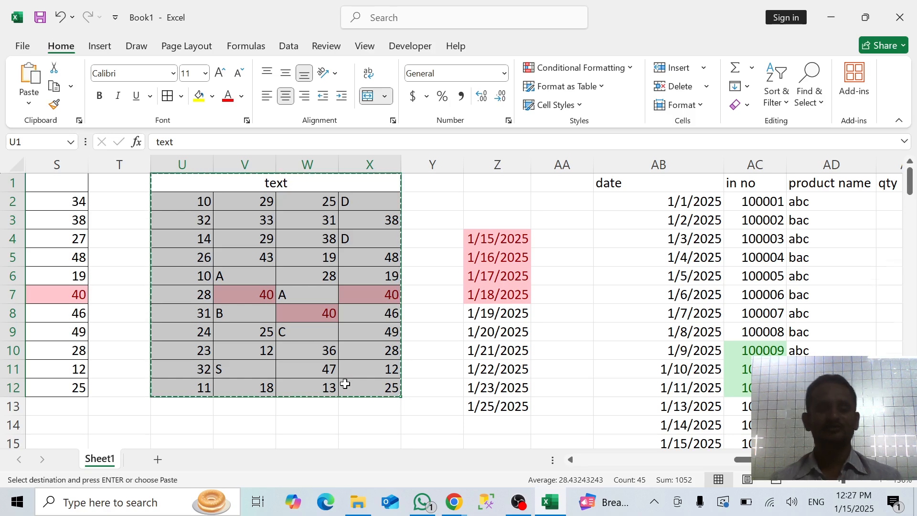
scroll(345, 383, "down", 2)
left_click(191, 327)
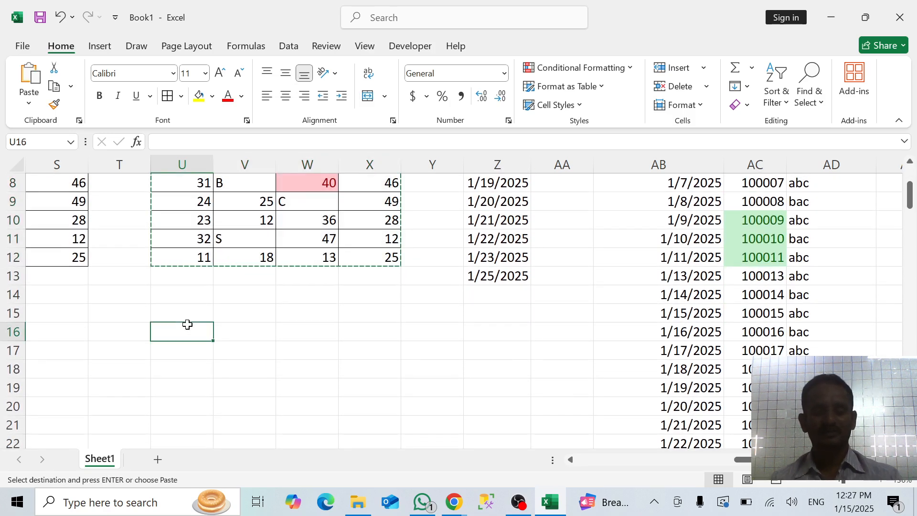
key("ctrl+v")
Clear the conditional formatting rules from the copied table's data cells U17:X27
left_click(192, 359)
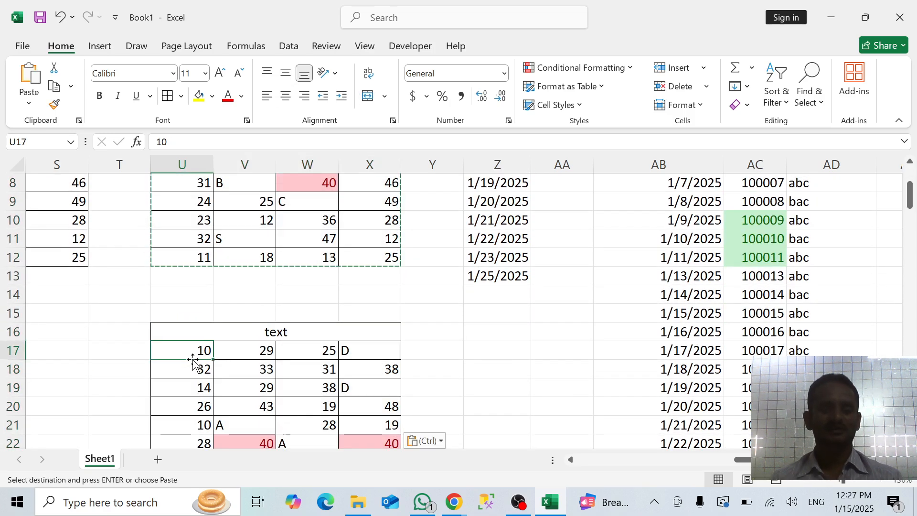
key("shift+Right")
key("shift+Right")
key("shift+Right")
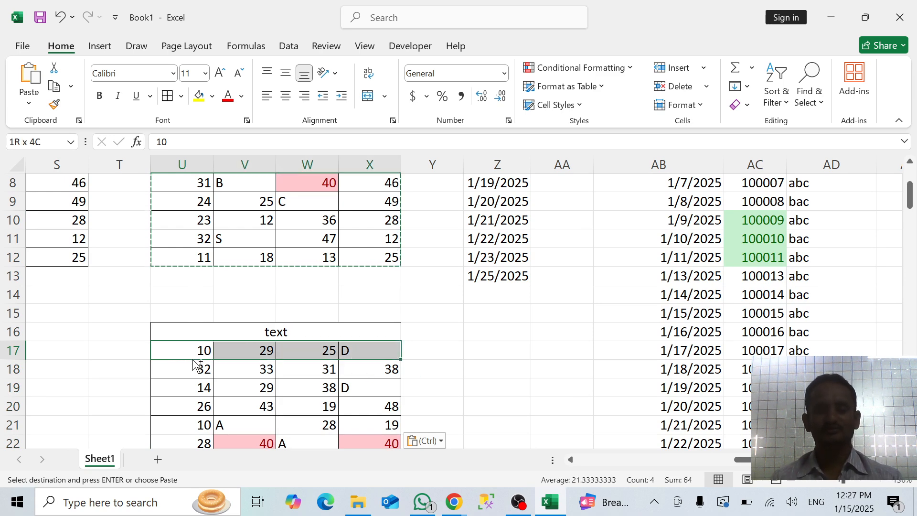
key("ctrl+shift+Down")
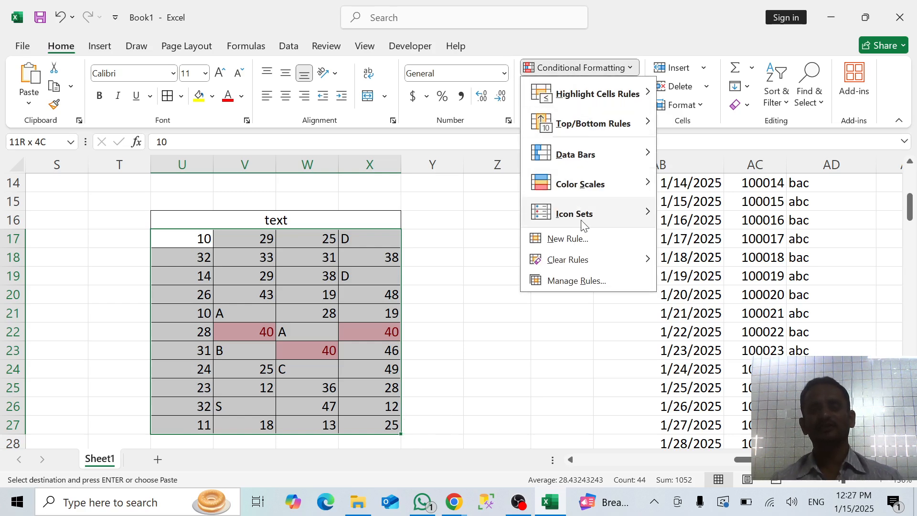
mouse_move(579, 265)
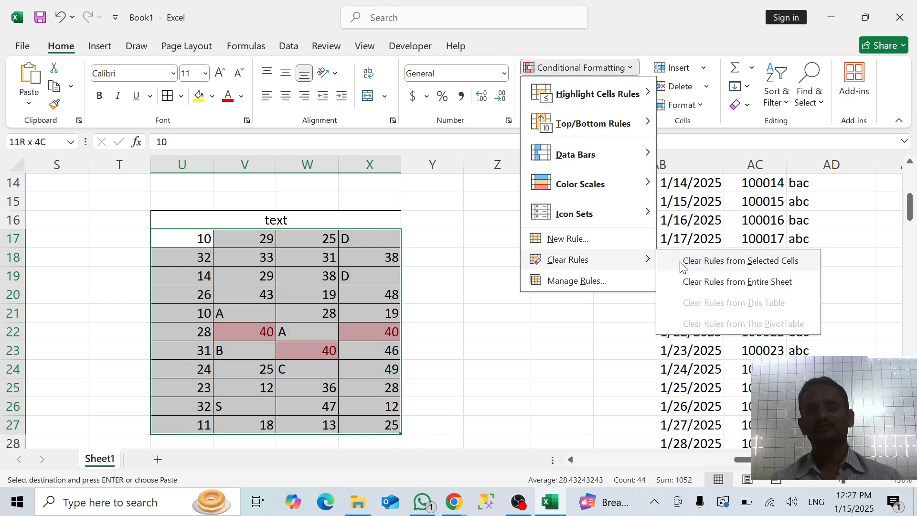
left_click(703, 266)
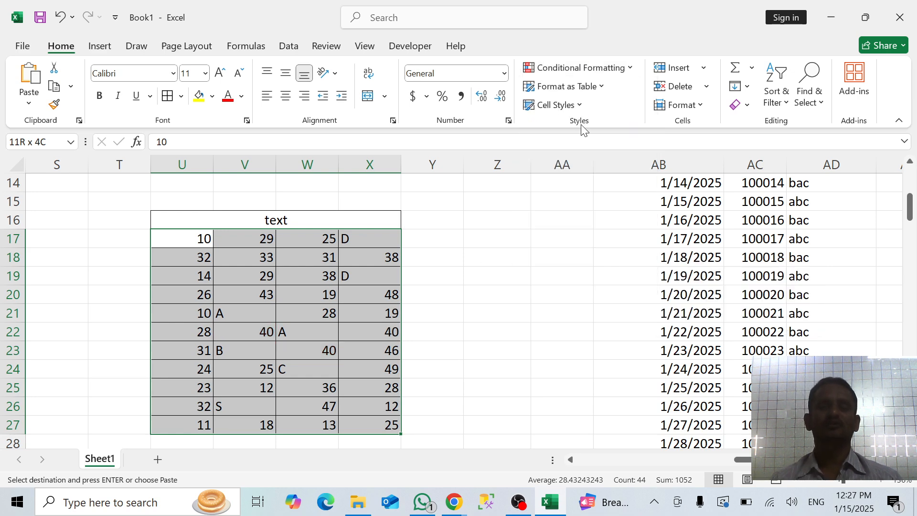
Highlight the top 5 items in U17:X27 with Light Red Fill with Dark Red Text
left_click(607, 75)
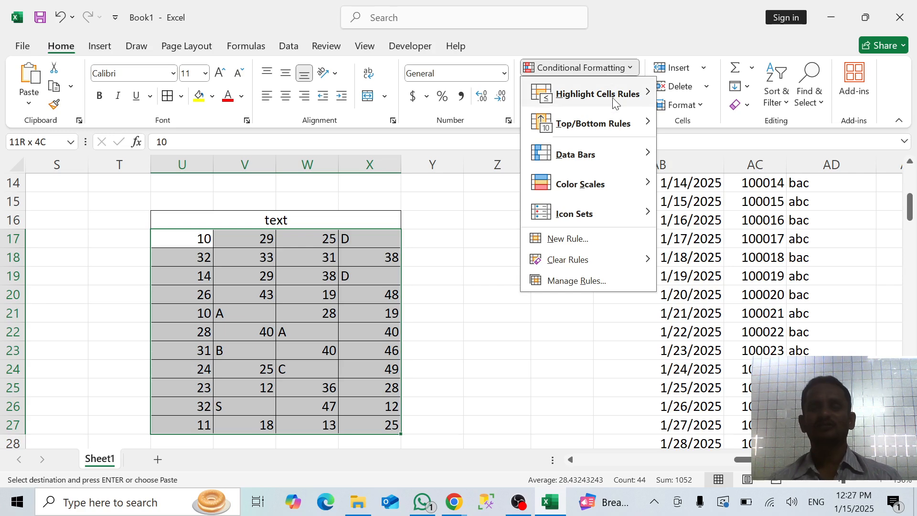
mouse_move(649, 125)
left_click(697, 129)
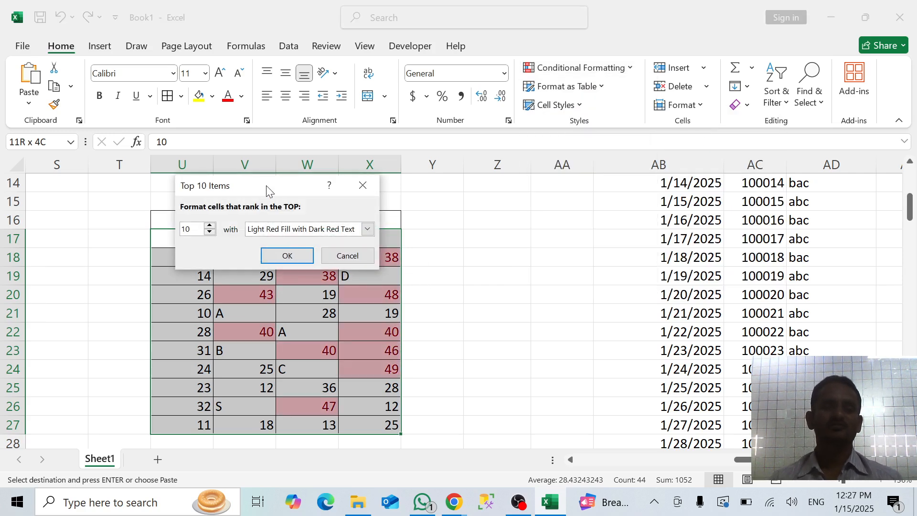
left_click_drag(265, 185, 550, 222)
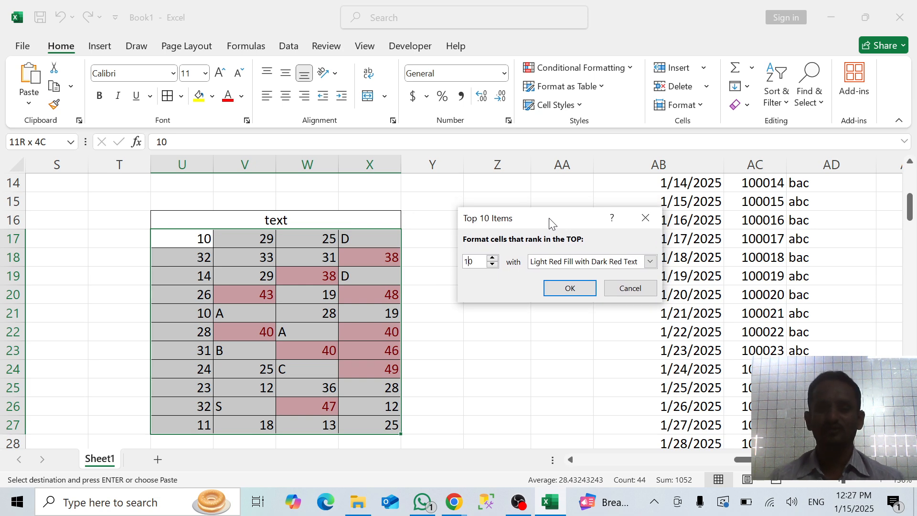
key("BackSpace")
key("BackSpace")
type("5")
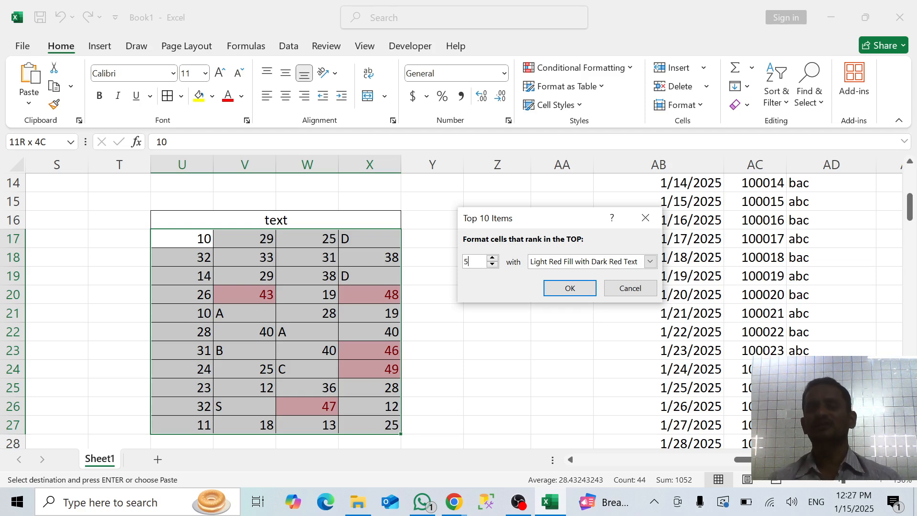
left_click(573, 286)
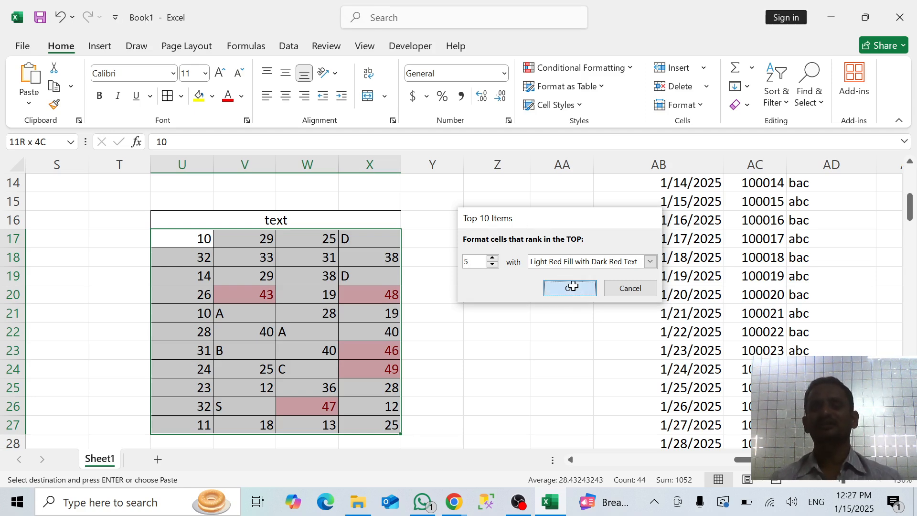
Apply the signal-bar Ratings icon set to the copied table's data cells U17:X27
left_click(626, 72)
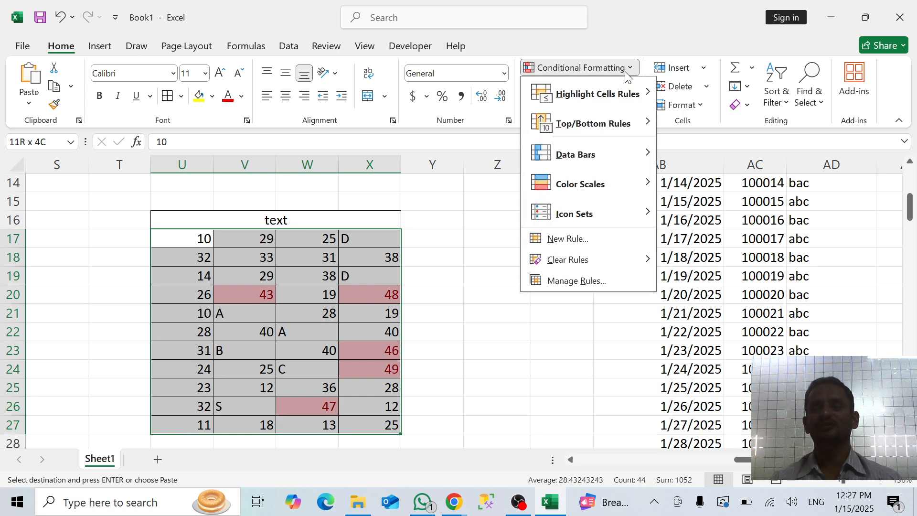
mouse_move(621, 94)
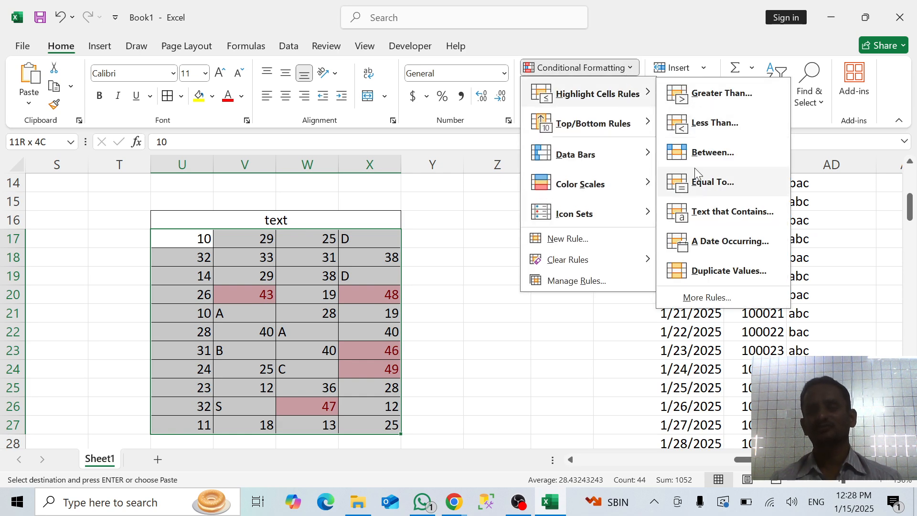
mouse_move(642, 127)
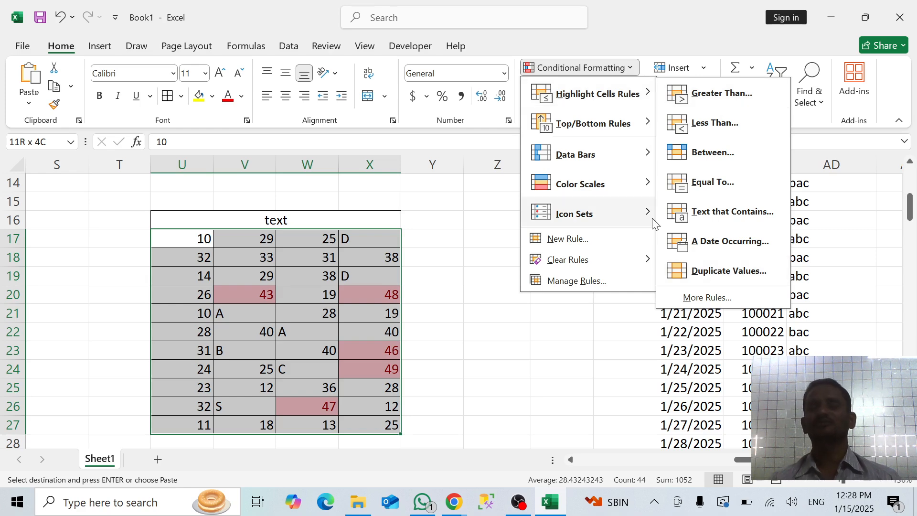
mouse_move(595, 158)
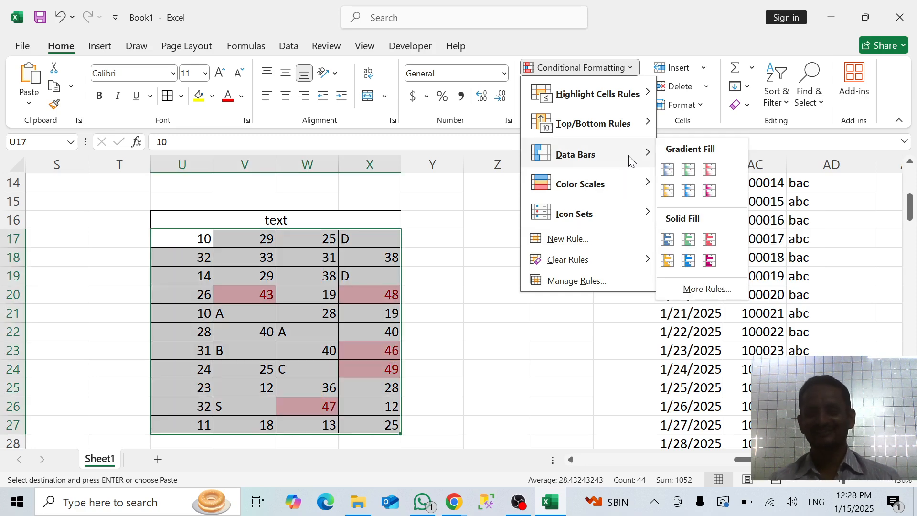
mouse_move(624, 192)
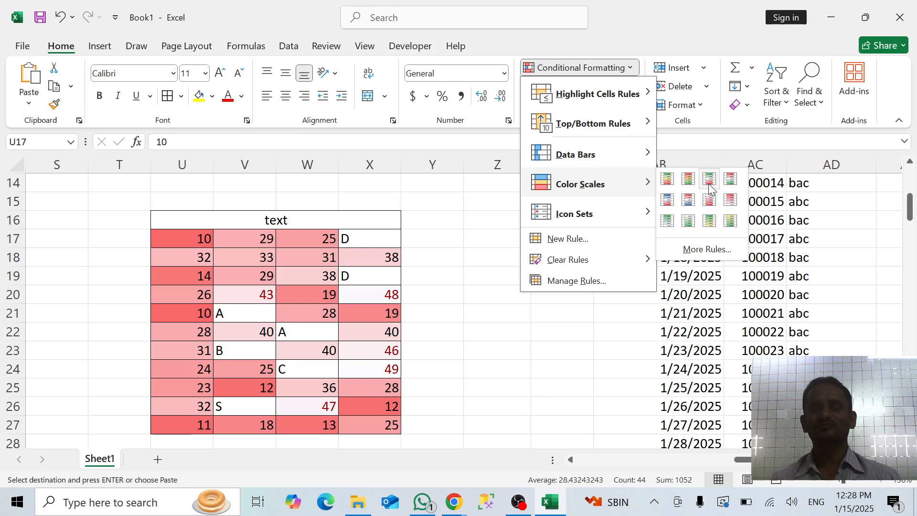
mouse_move(643, 214)
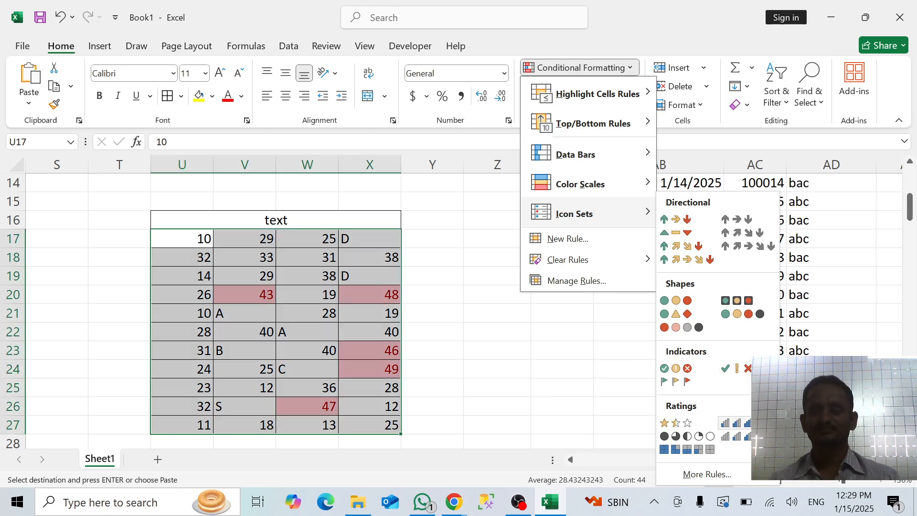
left_click(730, 423)
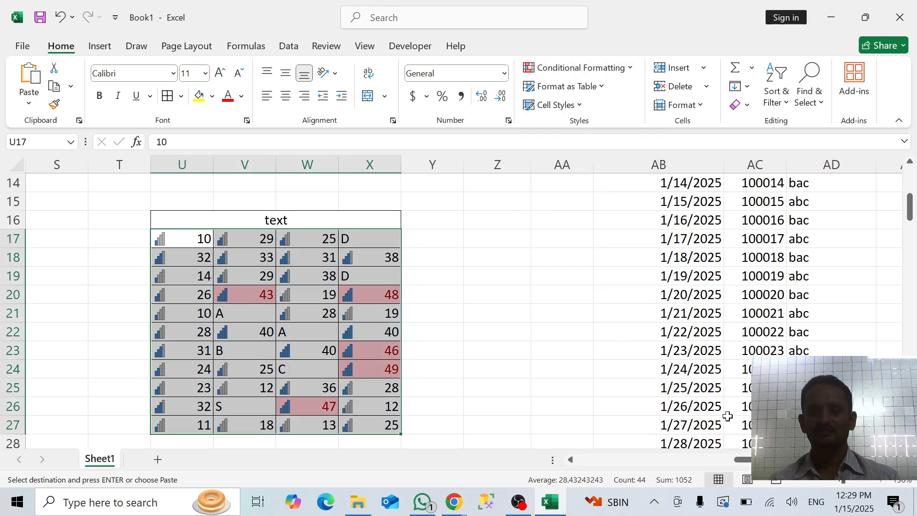
left_click(533, 368)
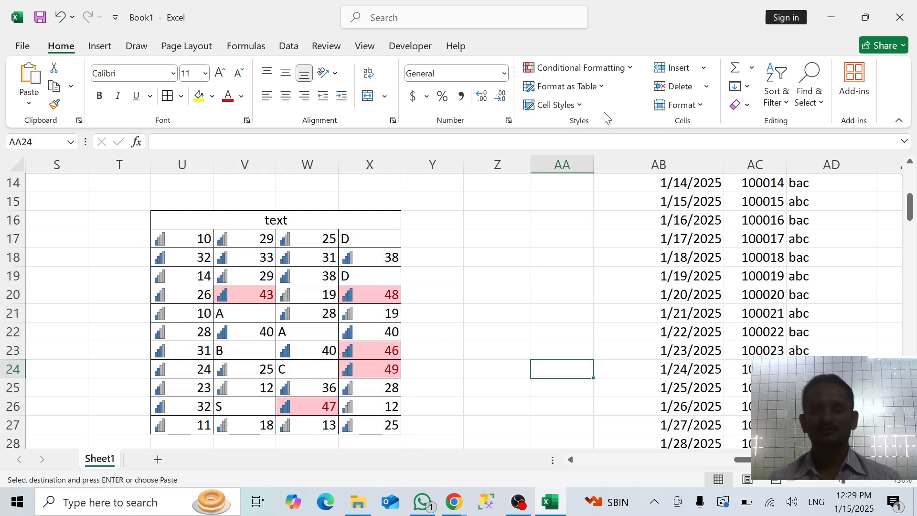
left_click(604, 68)
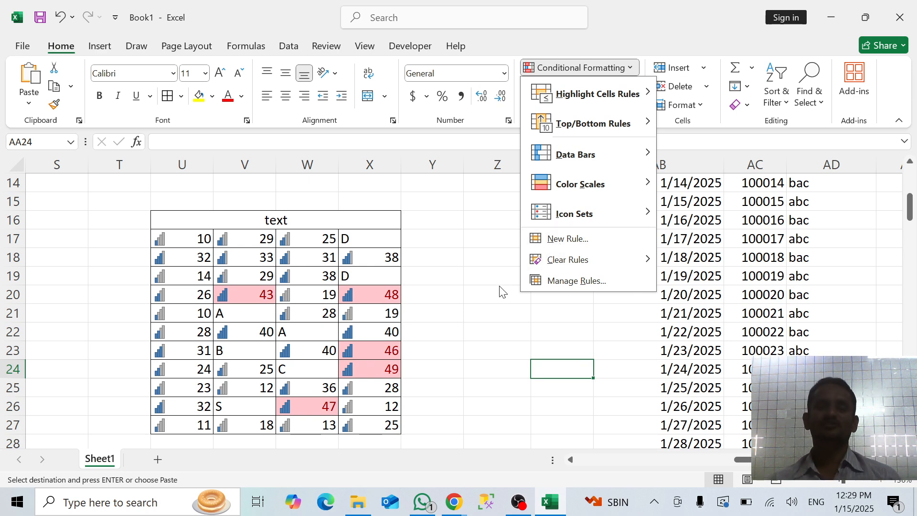
left_click(583, 241)
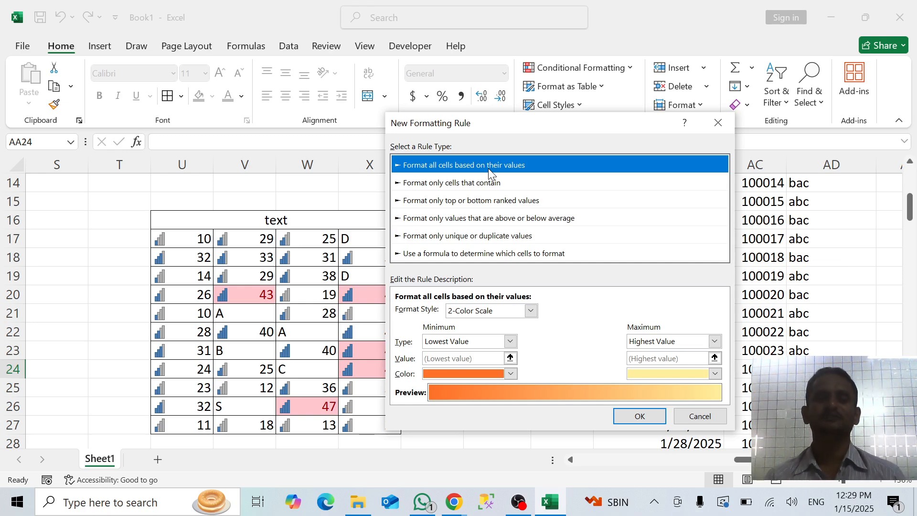
left_click(711, 125)
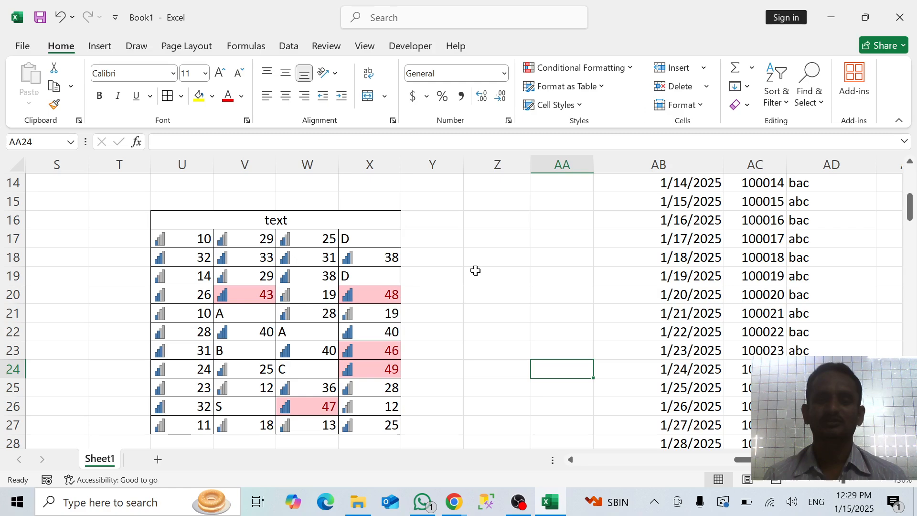
Copy the first eight entries of the "in no" column, cells AC2:AC9
scroll(494, 238, "up", 5)
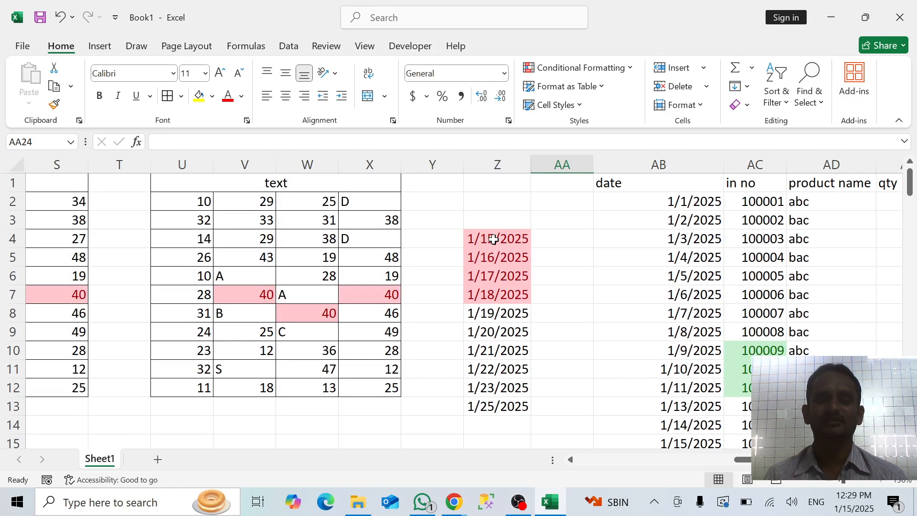
scroll(494, 239, "right", 2)
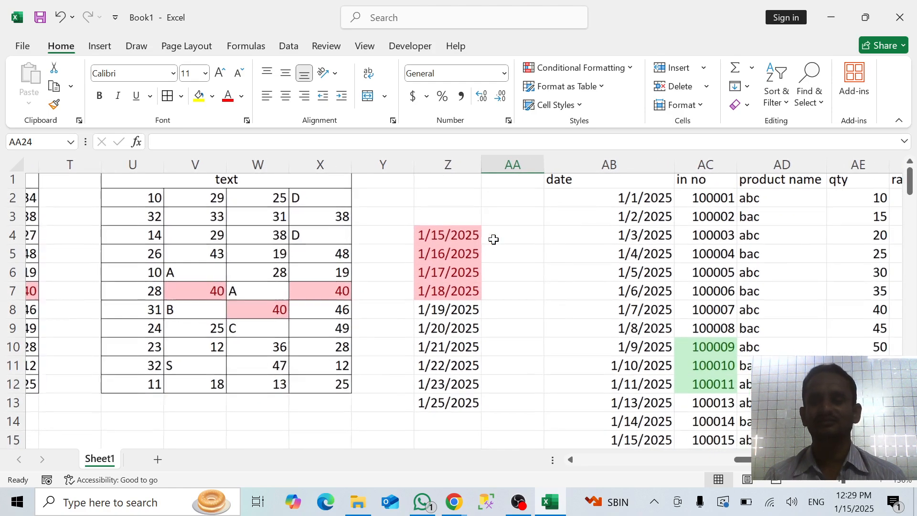
left_click_drag(686, 204, 693, 324)
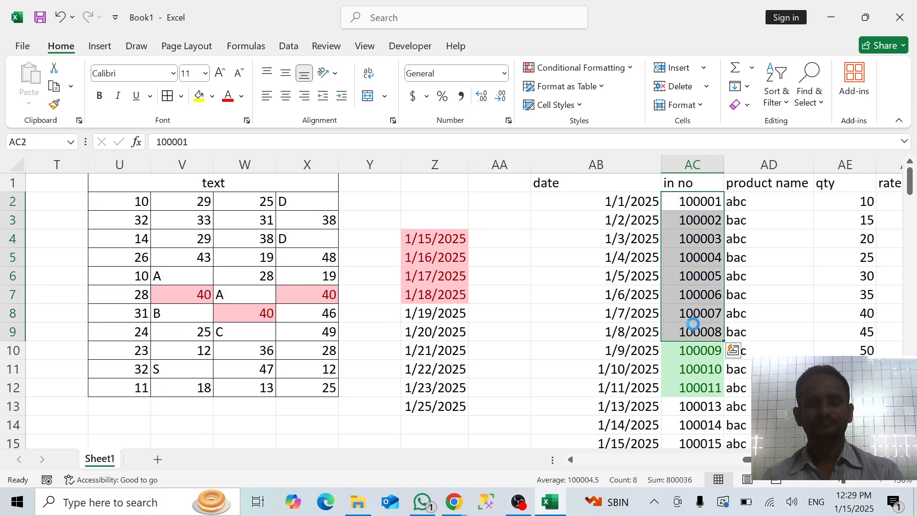
key("ctrl+c")
Paste the copied numbers into empty column AL, starting at cell AL1
scroll(664, 321, "up", 5)
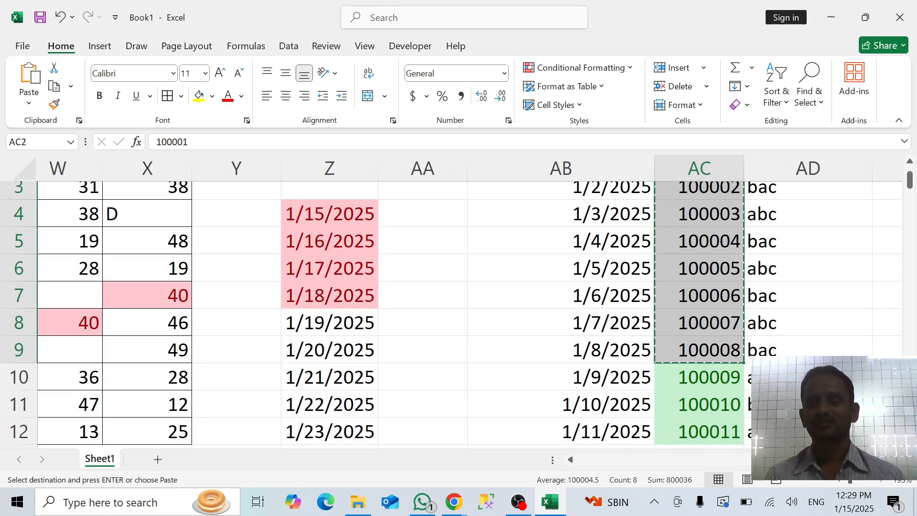
scroll(458, 311, "right", 3)
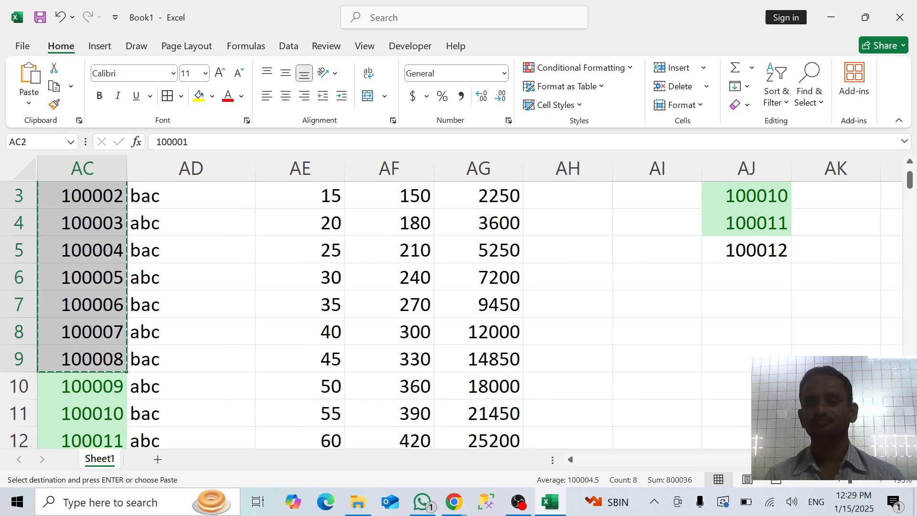
left_click(836, 362)
left_click_drag(836, 358, 836, 191)
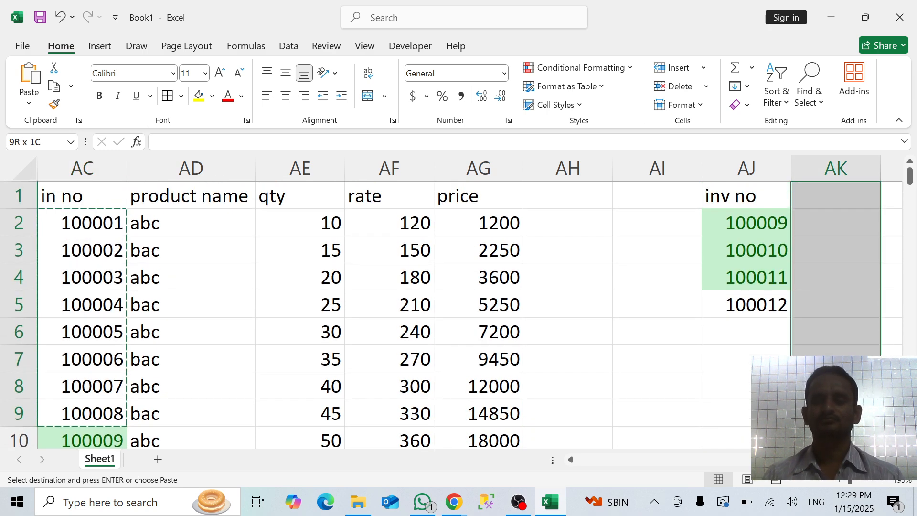
left_click(839, 199)
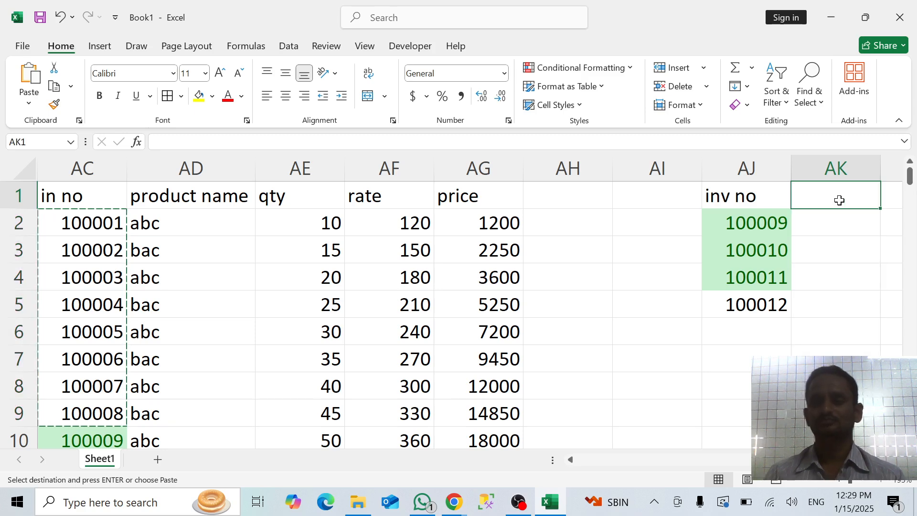
key("Right")
key("Right")
key("Right")
key("Right")
key("Right")
key("Right")
key("Right")
key("Right")
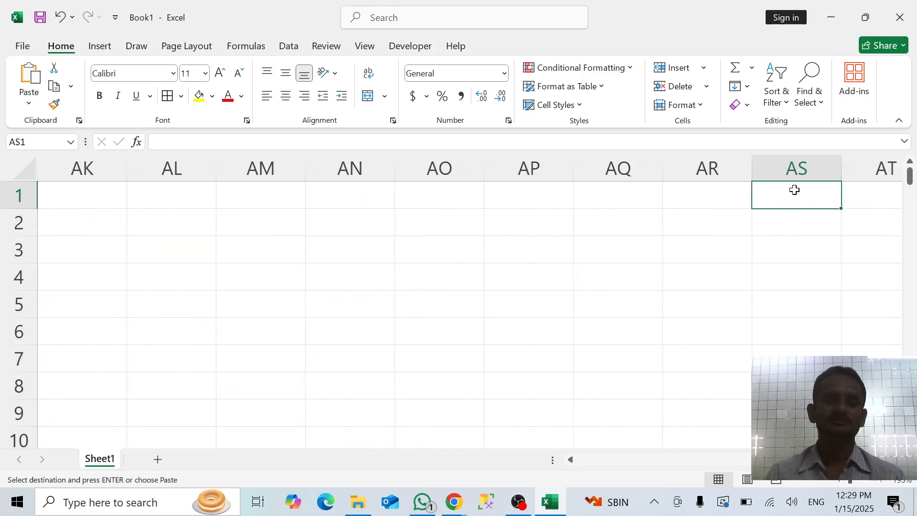
left_click(225, 234)
key("Left")
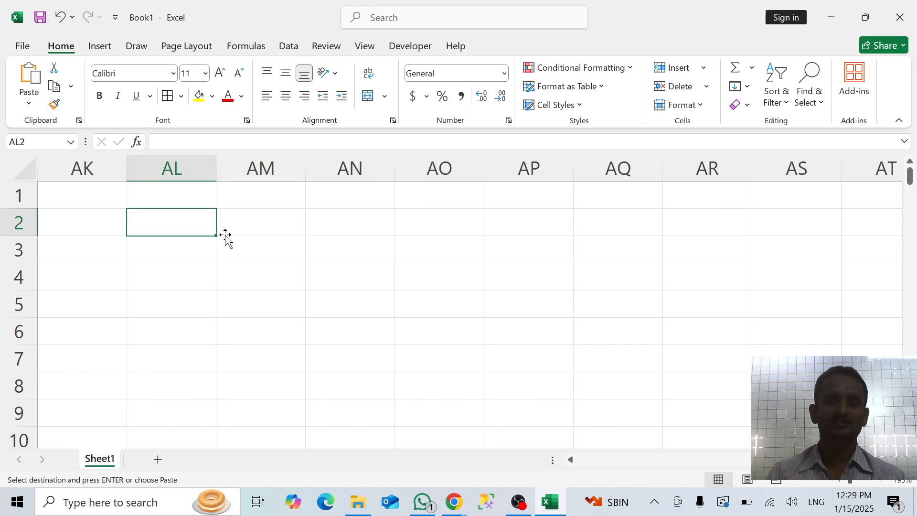
key("Left")
key("Left")
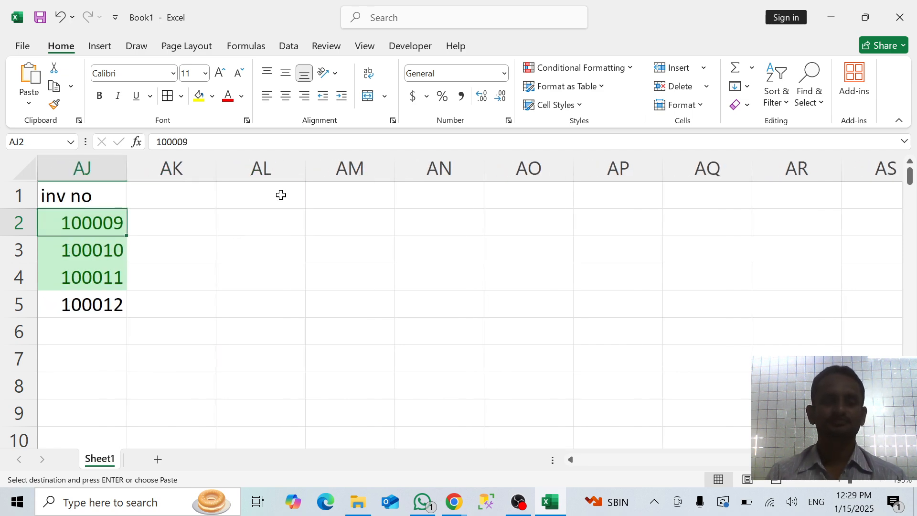
left_click(281, 192)
key("ctrl+v")
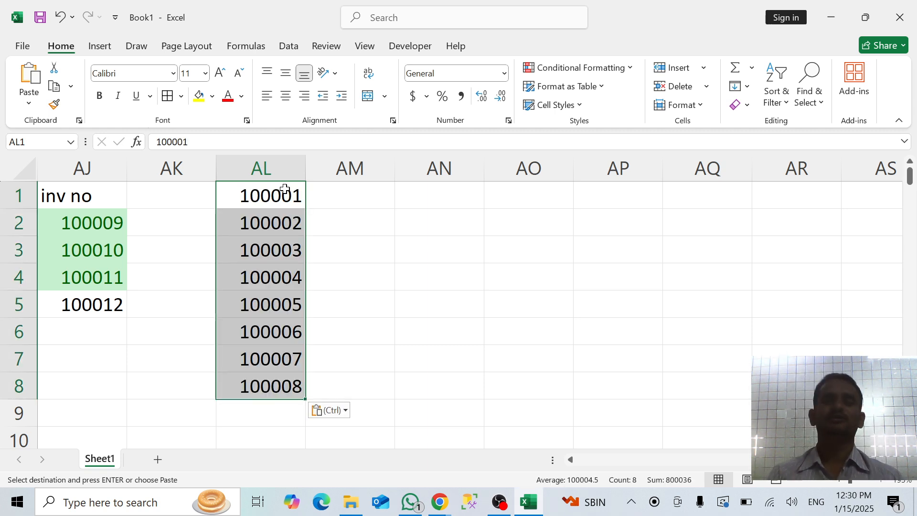
Create a new rule formatting AL1:AL8 based on their values with the 3-Color Scale style
left_click(618, 68)
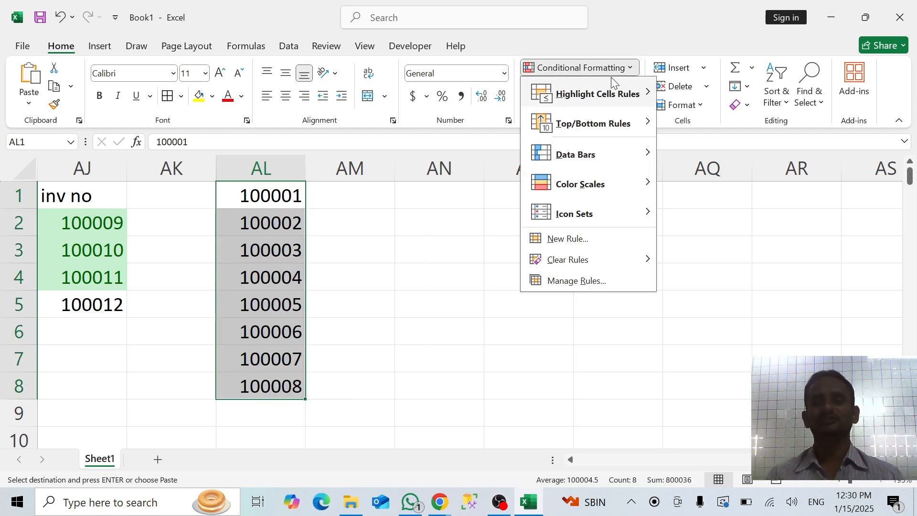
left_click(579, 245)
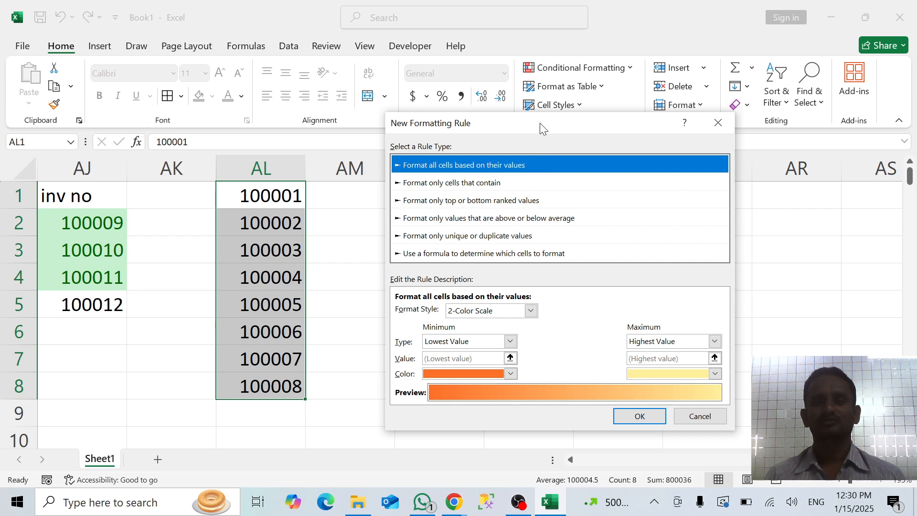
left_click_drag(540, 122, 661, 96)
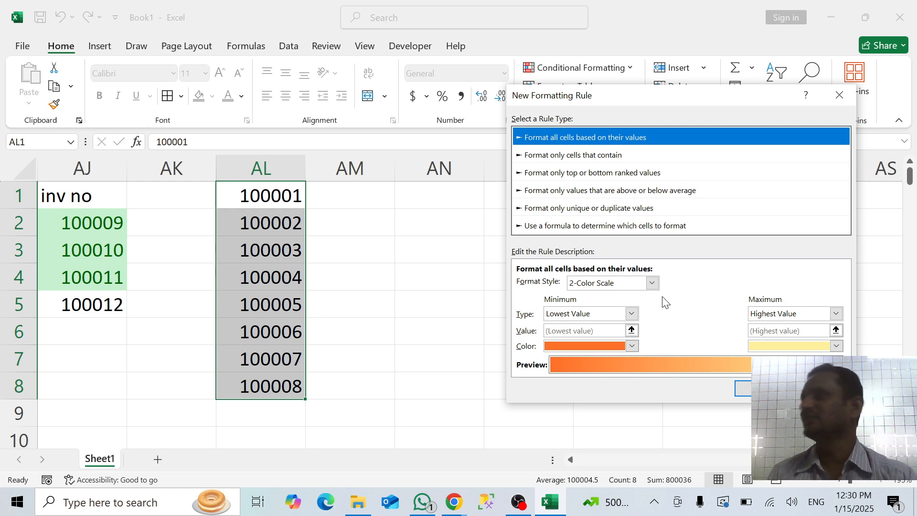
left_click(653, 283)
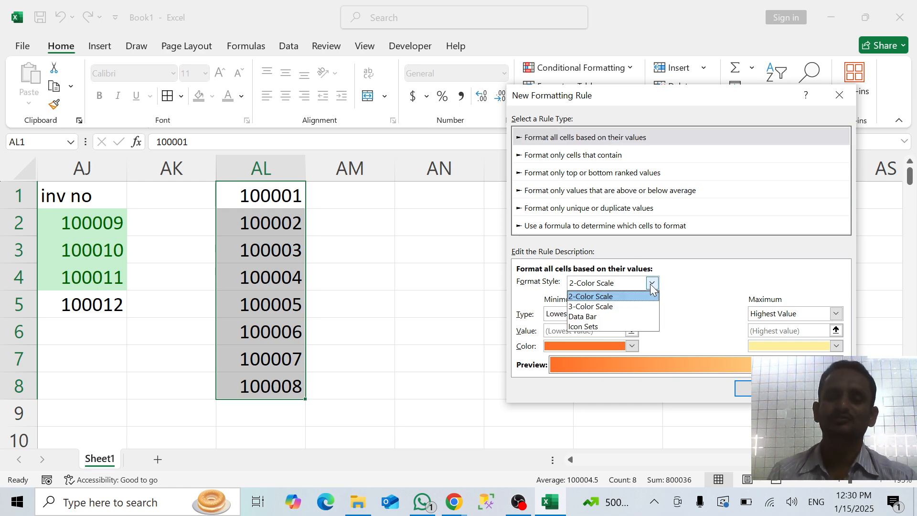
left_click(599, 308)
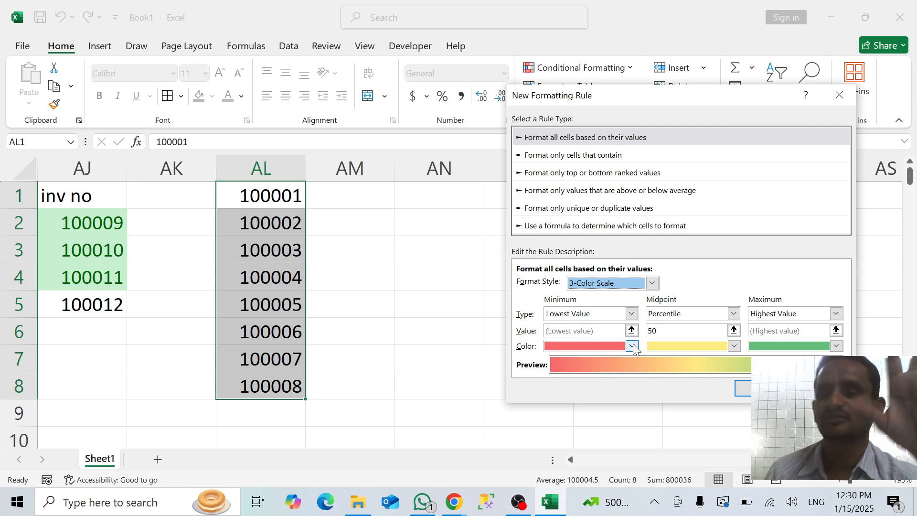
left_click(762, 388)
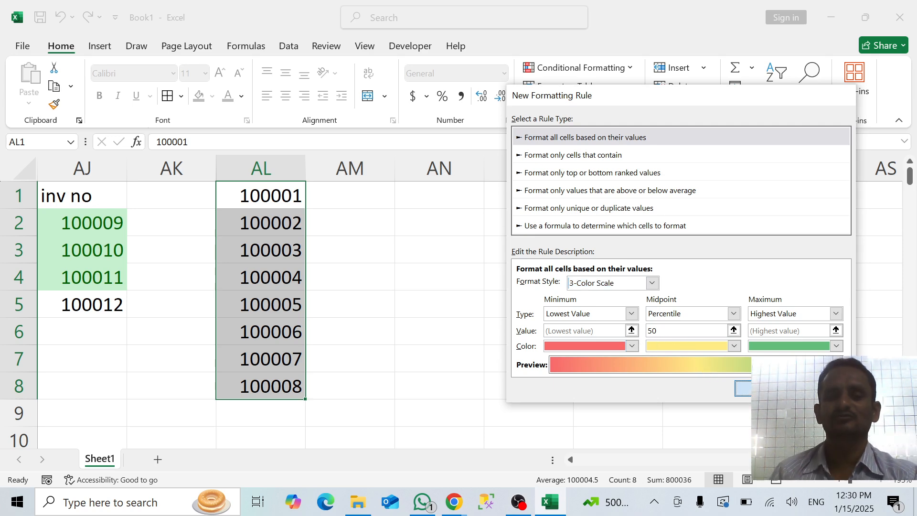
left_click(457, 330)
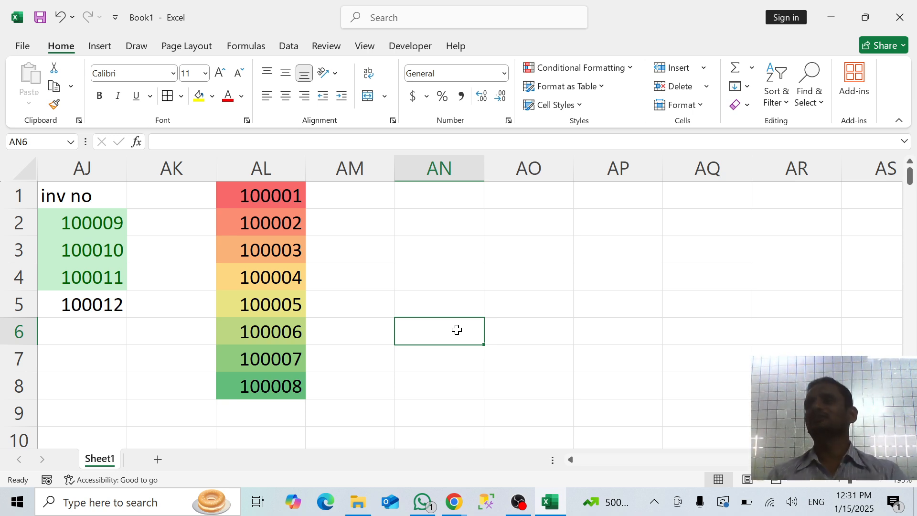
Turn on a filter for AL1:AL8, review its sort and filter options, and remove the filter
left_click(285, 197)
key("ctrl+shift+Down")
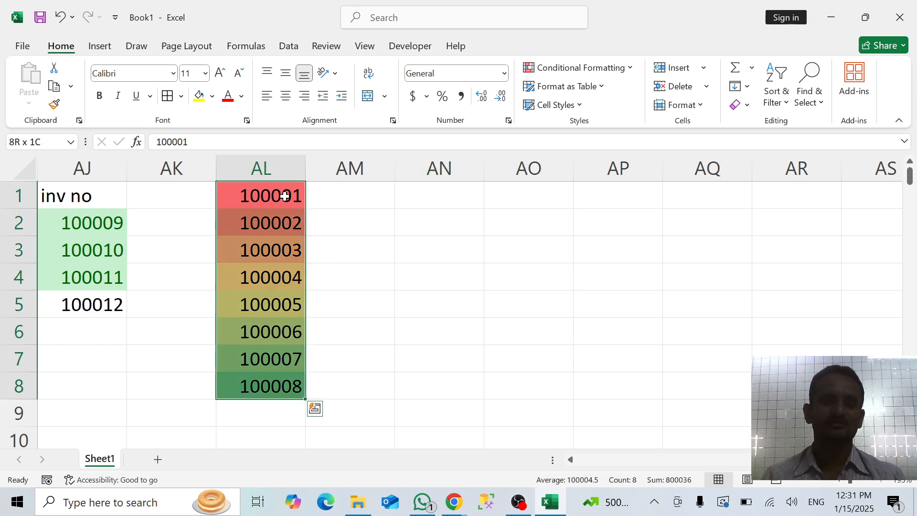
left_click(254, 193)
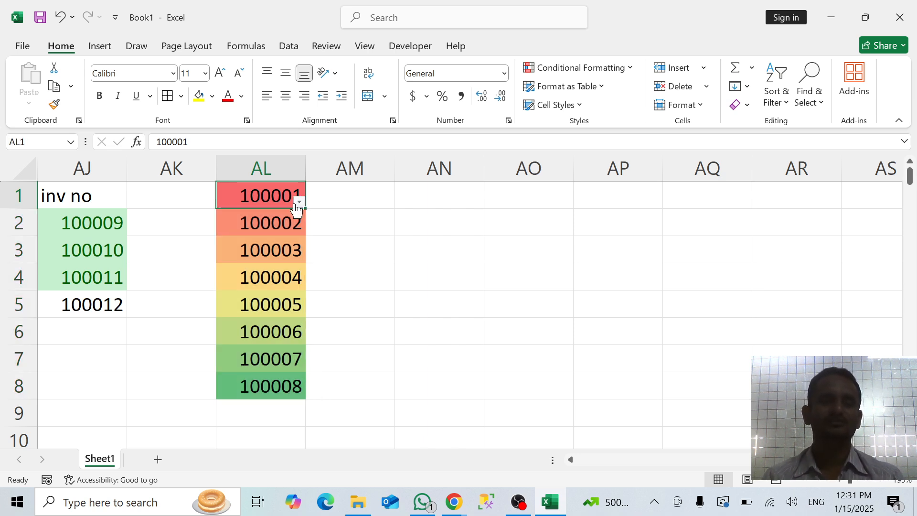
left_click(298, 202)
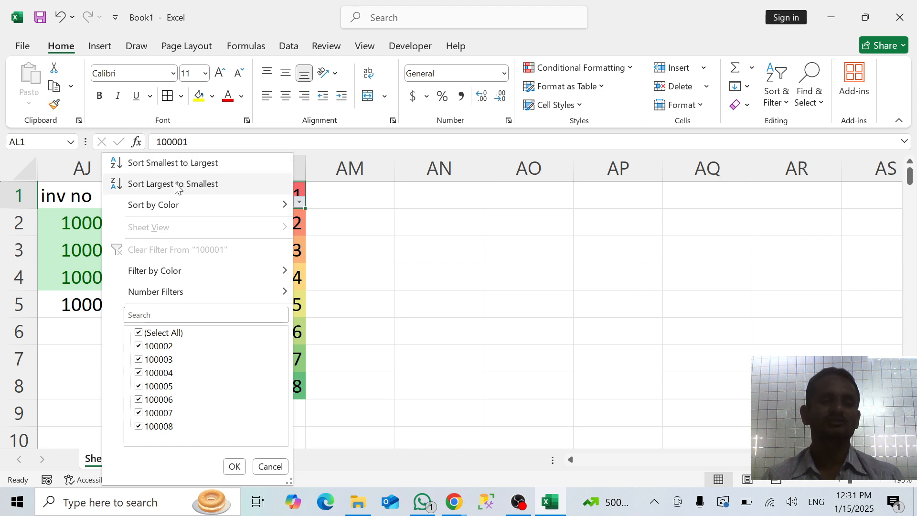
left_click(468, 296)
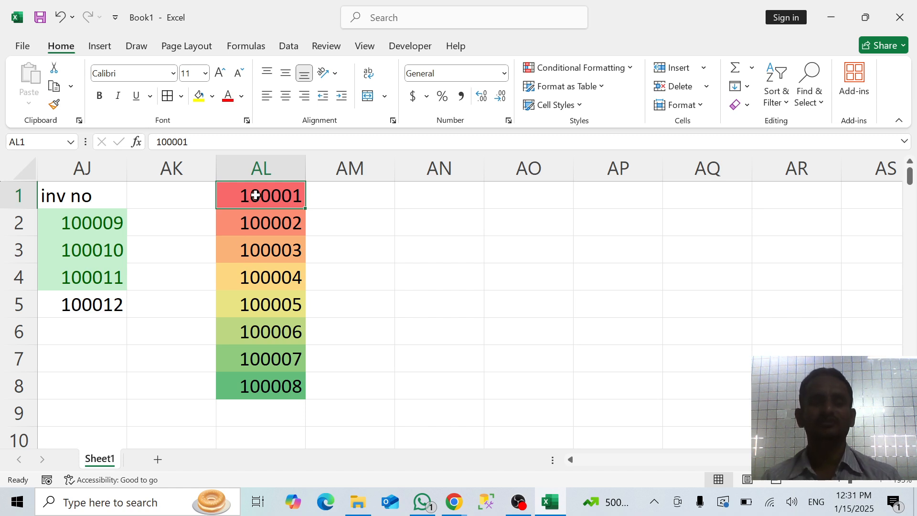
Review the condition types of a "Format only cells that contain" rule for AL1:AL8, including Specific Text, and cancel the rule
key("ctrl+shift+Down")
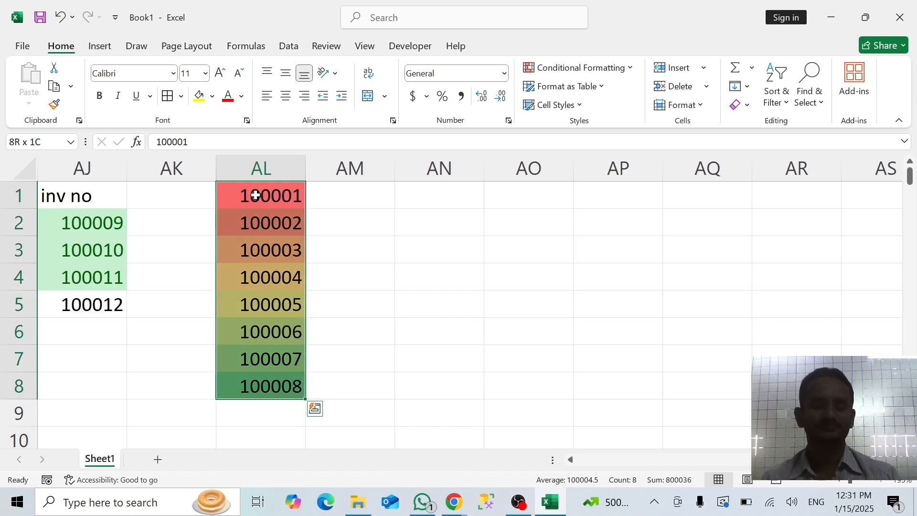
left_click(612, 75)
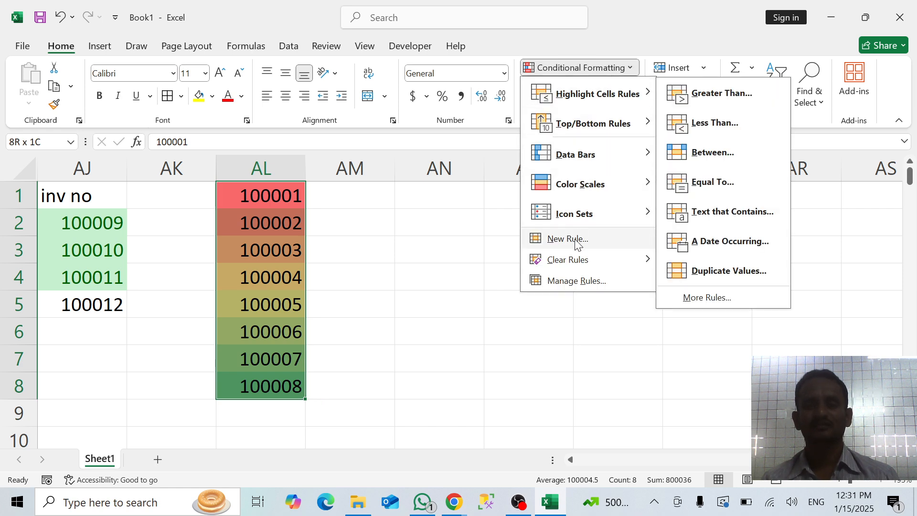
left_click(575, 241)
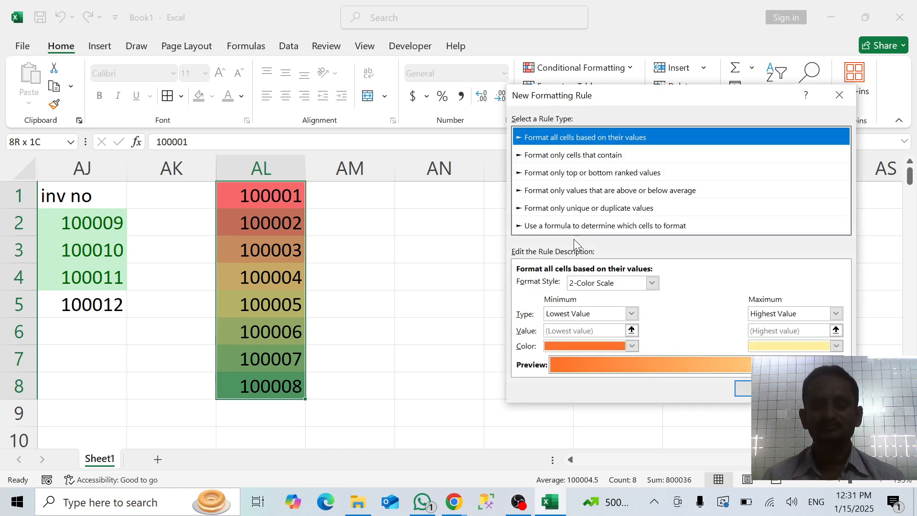
left_click(573, 156)
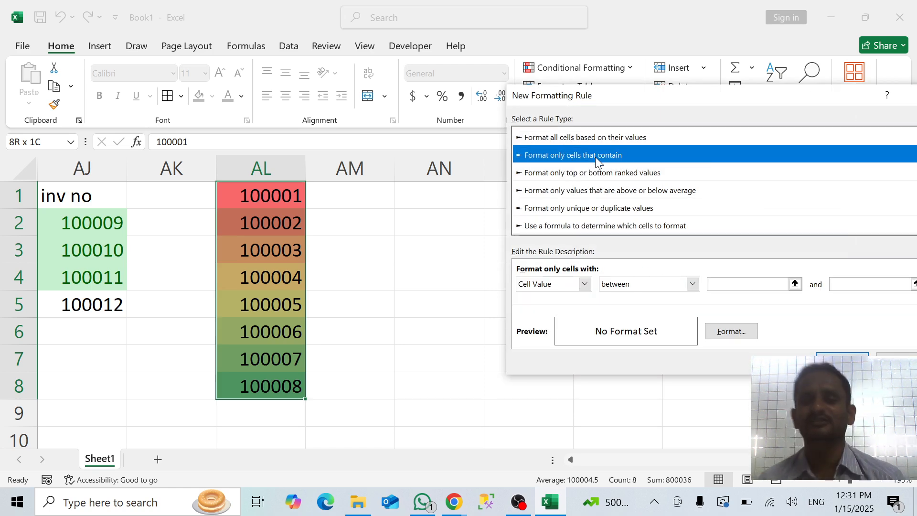
left_click(585, 286)
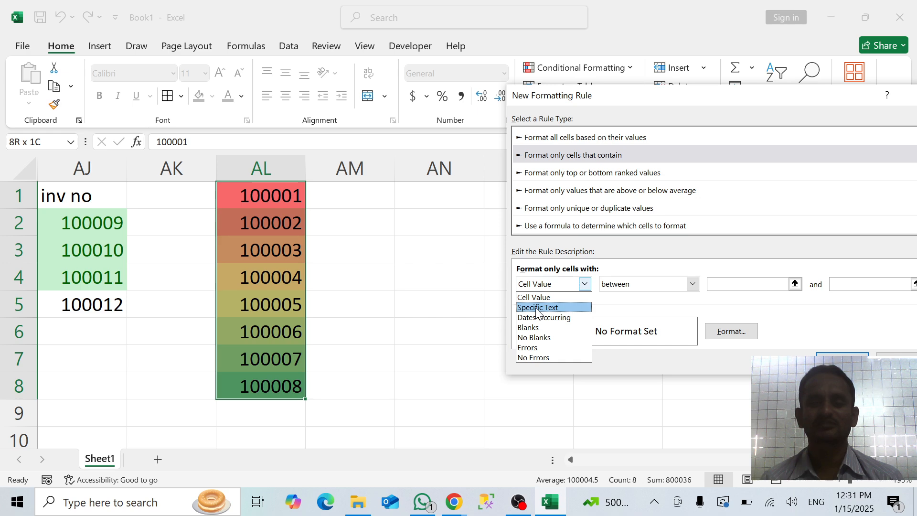
left_click(536, 308)
left_click(584, 285)
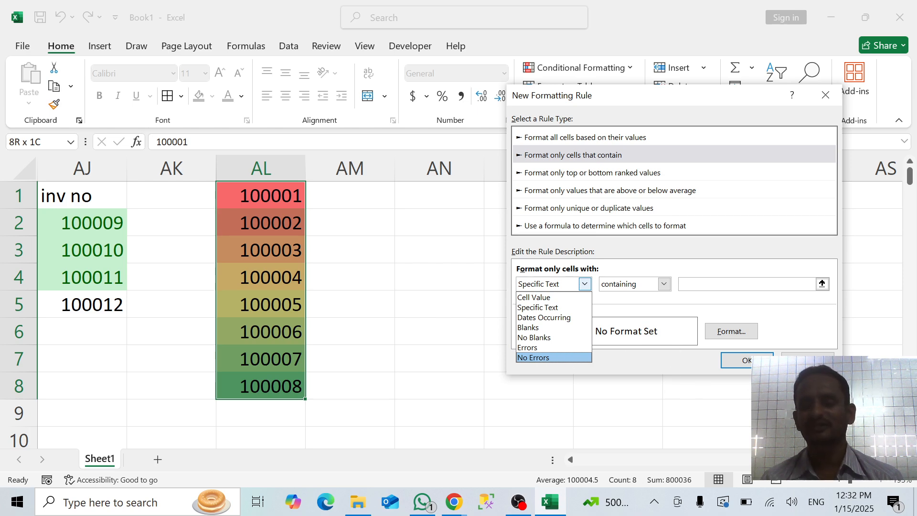
key("Escape")
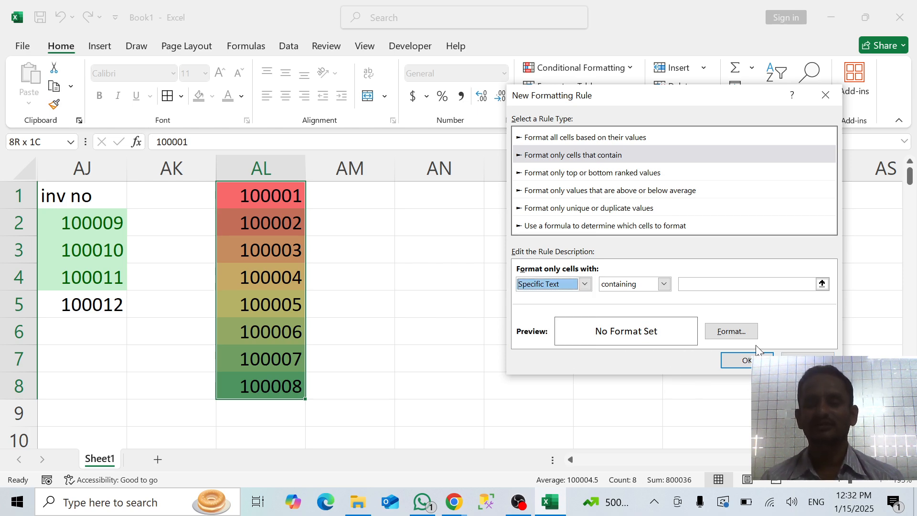
left_click(832, 92)
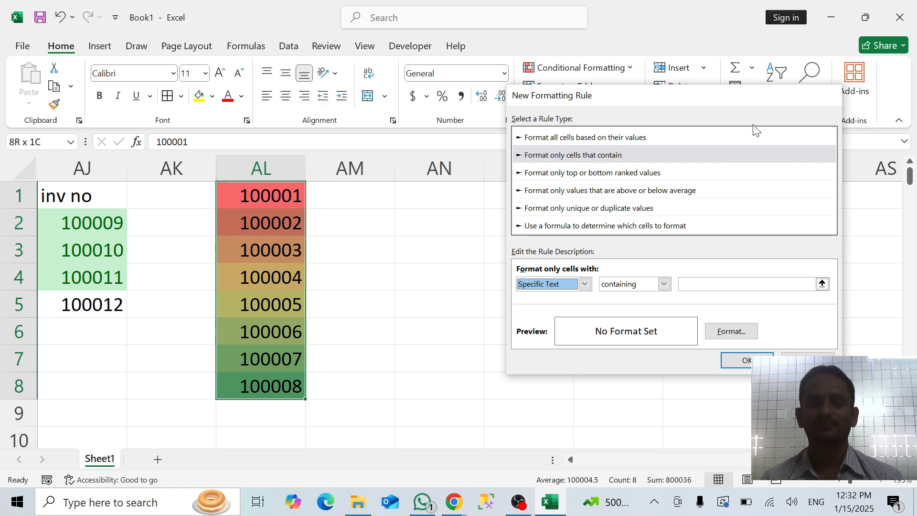
Enter sample text in column AO: aaa in AO1, sss in AO2, ssssd in AO4 and fgdfg in AO5, leaving AO3 blank
left_click(508, 198)
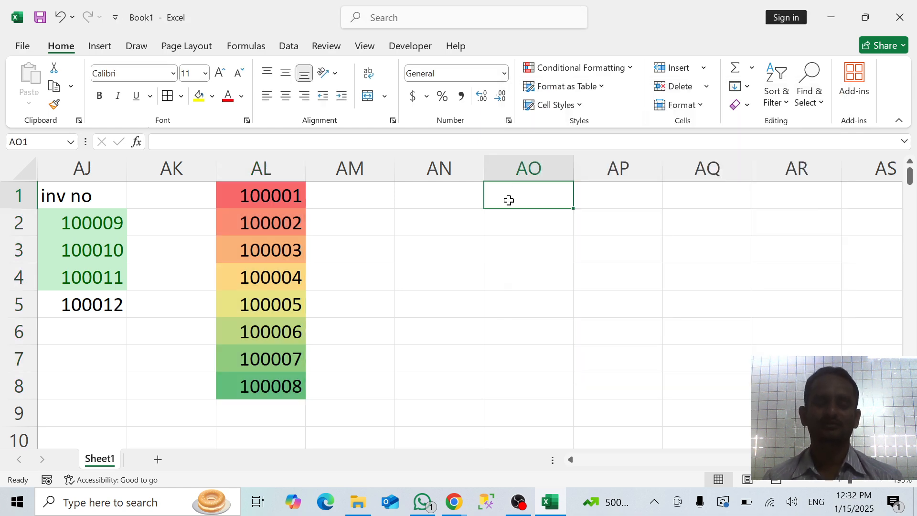
type("aaa")
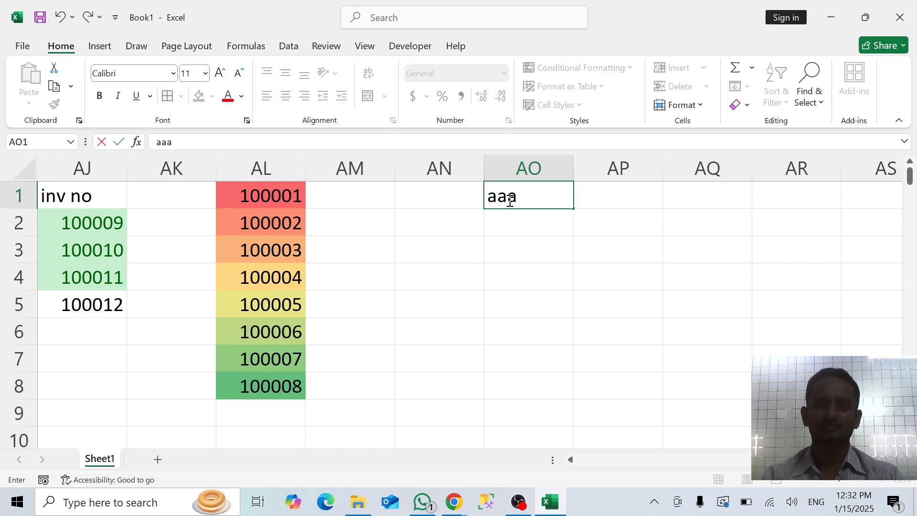
key("Return")
type("sss")
key("Return")
key("Return")
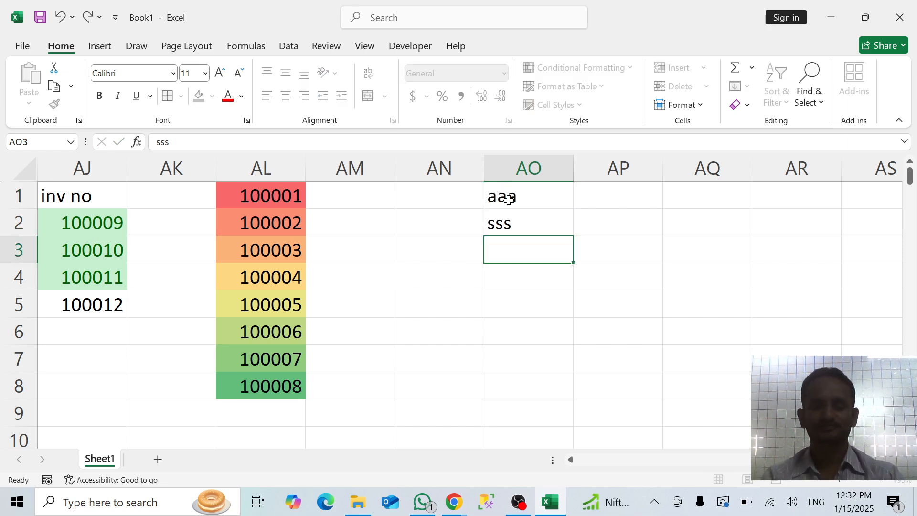
type("ssssd")
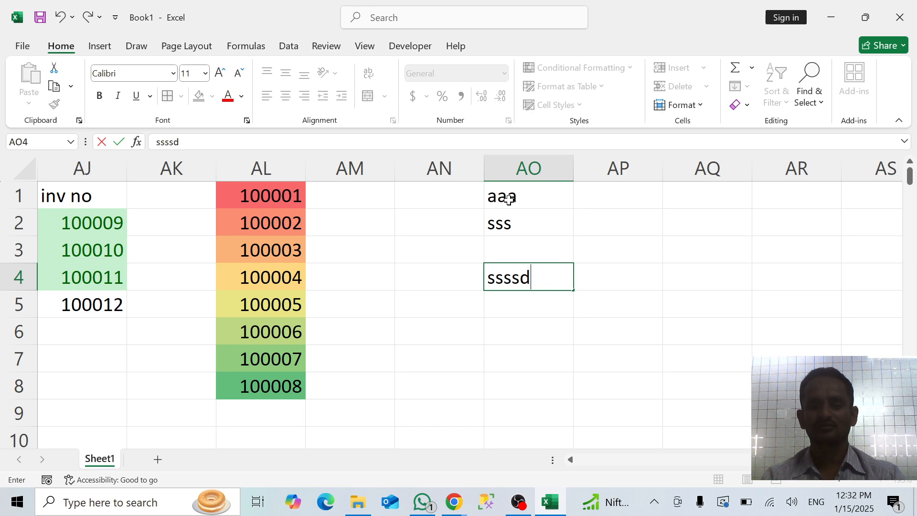
key("Return")
type("fgdfg")
key("Return")
key("Return")
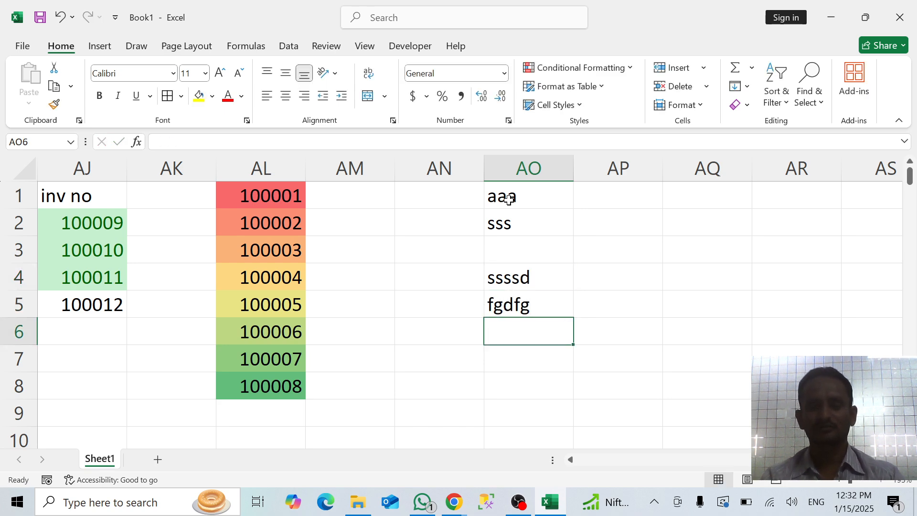
Enter sdfsdf in AO7, 1234 in AO8 and ffg in AO9, leaving AO6 blank
type("sdfsdf")
key("Return")
type("1234")
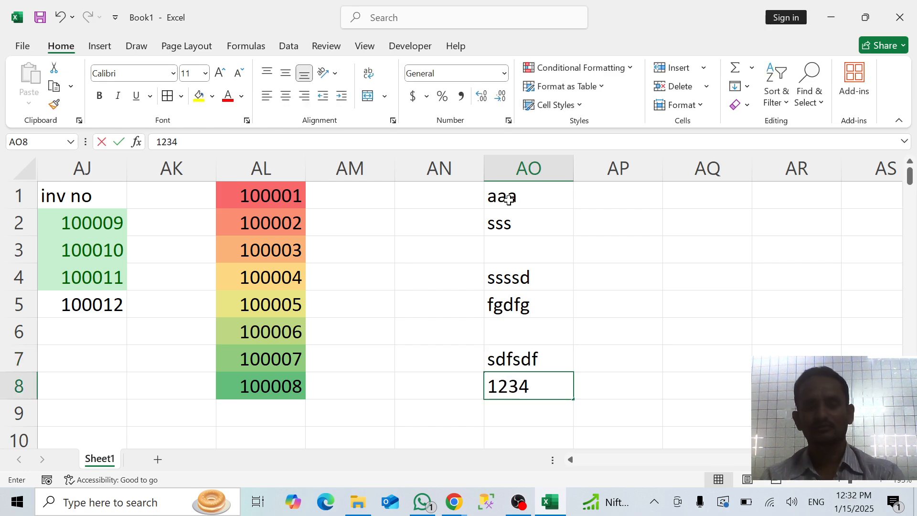
key("Return")
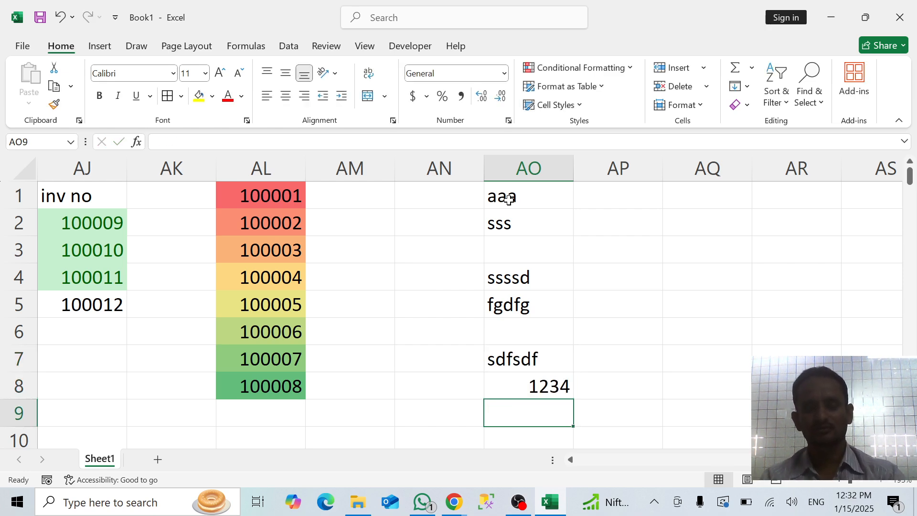
type("ffg")
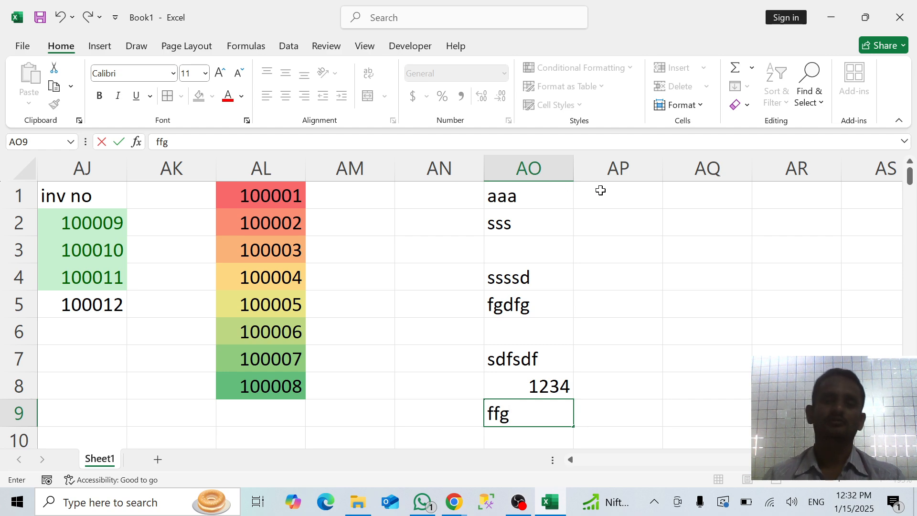
left_click(619, 192)
Enter sample text in column AP: ds in AP2, asdf in AP3 and sffsdf in AP5, leaving AP4 blank
key("Return")
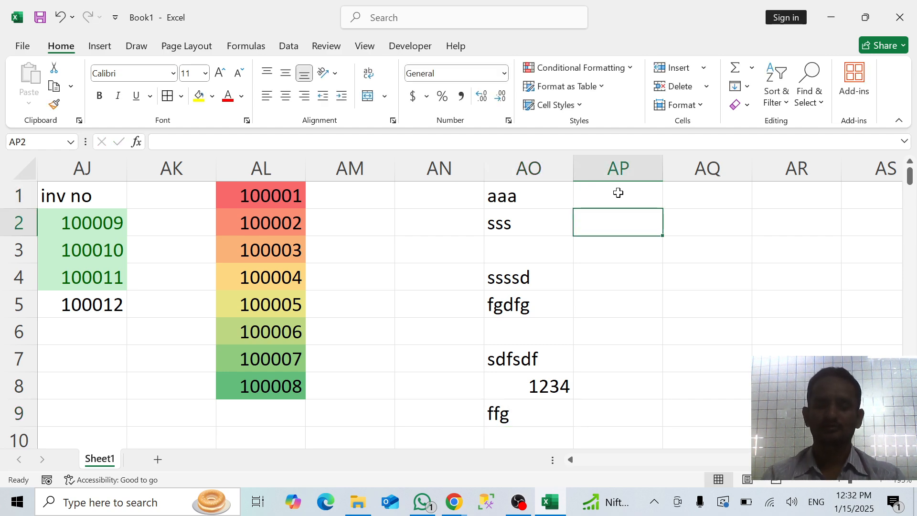
type("ds")
key("Return")
type("asdf")
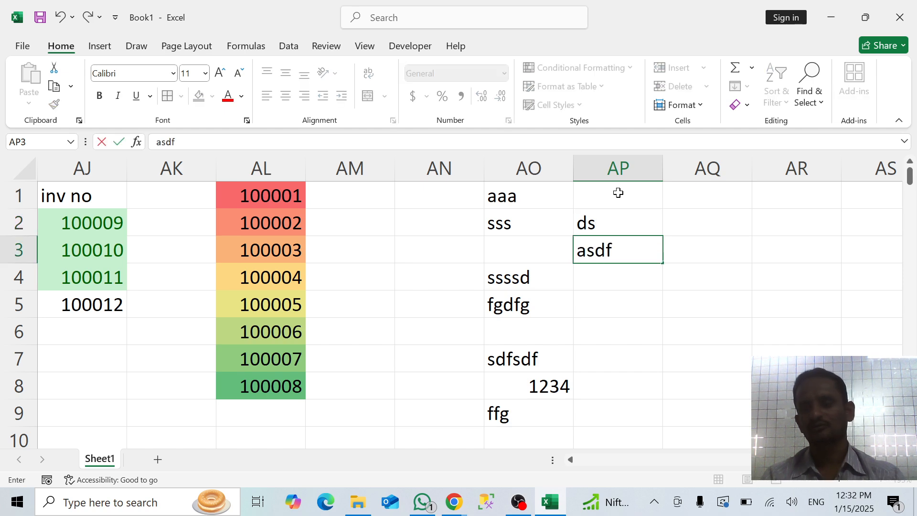
key("Return")
key("Return")
type("sffsd")
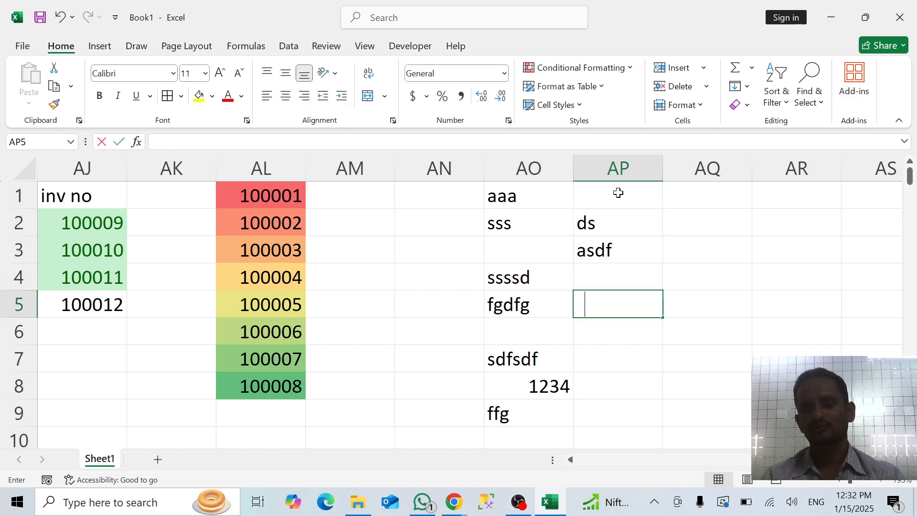
type("f")
key("Return")
key("Return")
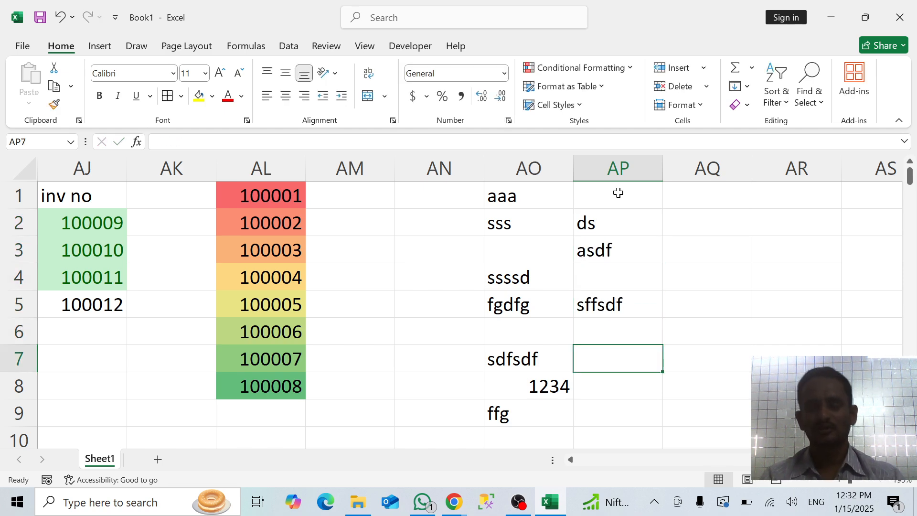
type("=v")
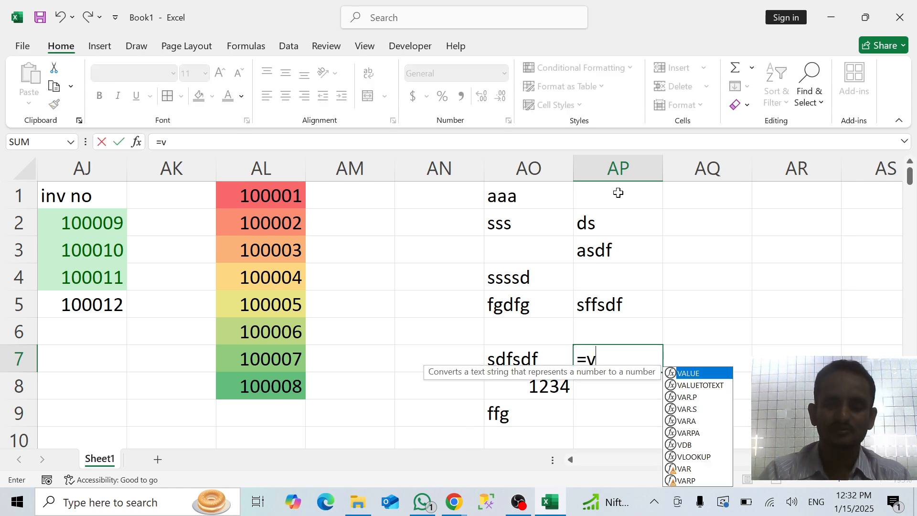
type("al")
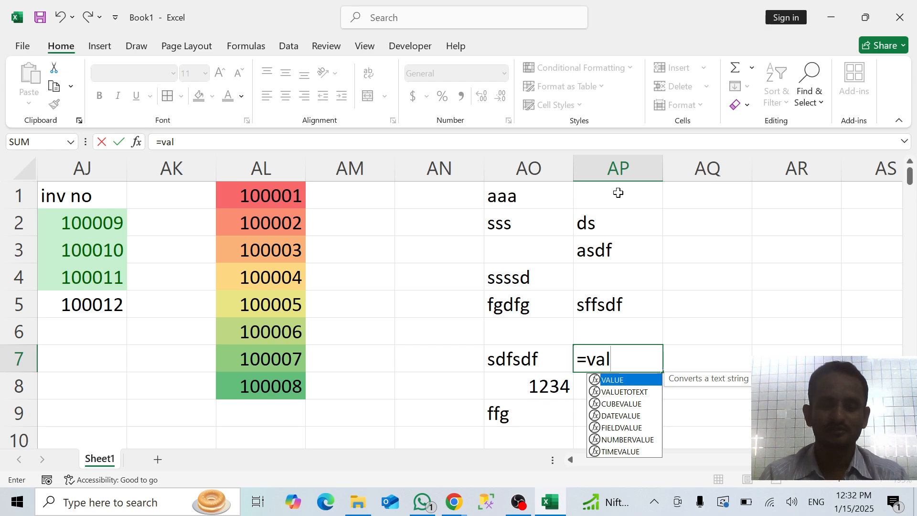
key("BackSpace")
key("BackSpace")
key("BackSpace")
key("BackSpace")
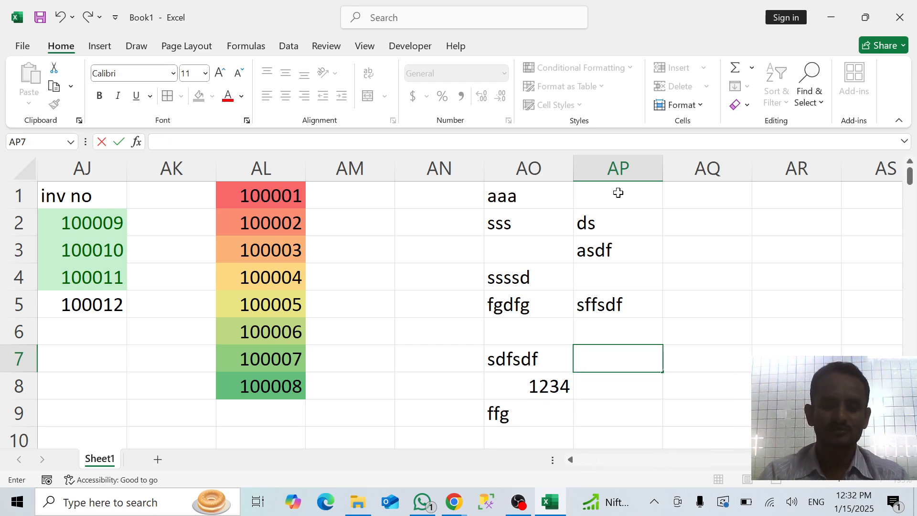
type("sum")
key("Tab")
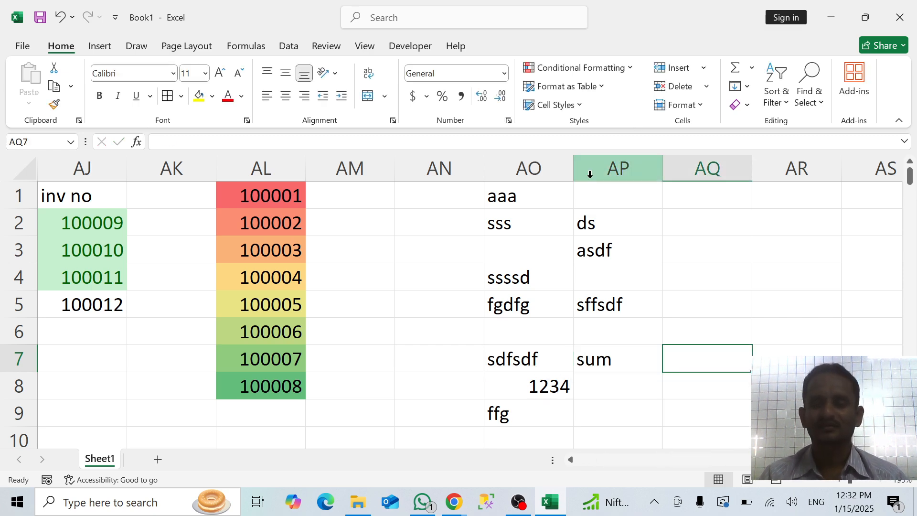
left_click(584, 224)
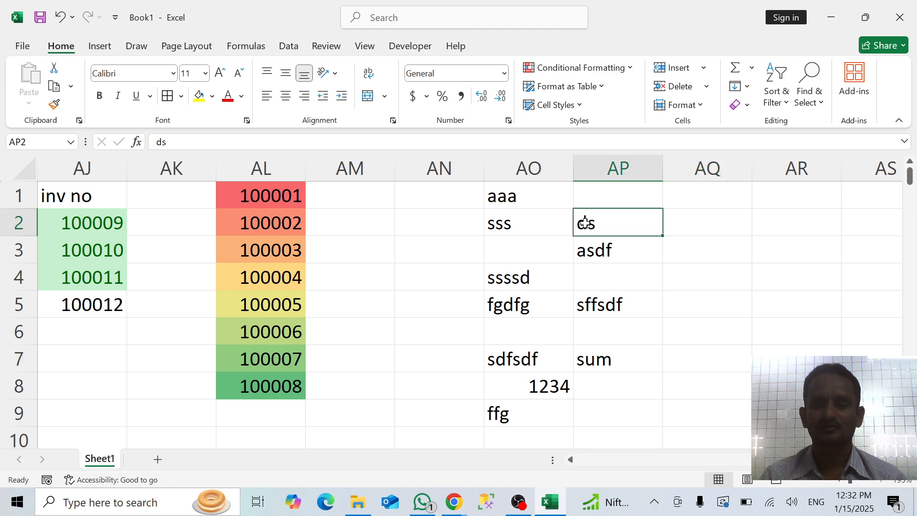
Enter a SUM formula in AP7 that adds the text cells AP2:AP3
left_click(592, 350)
type("=sum")
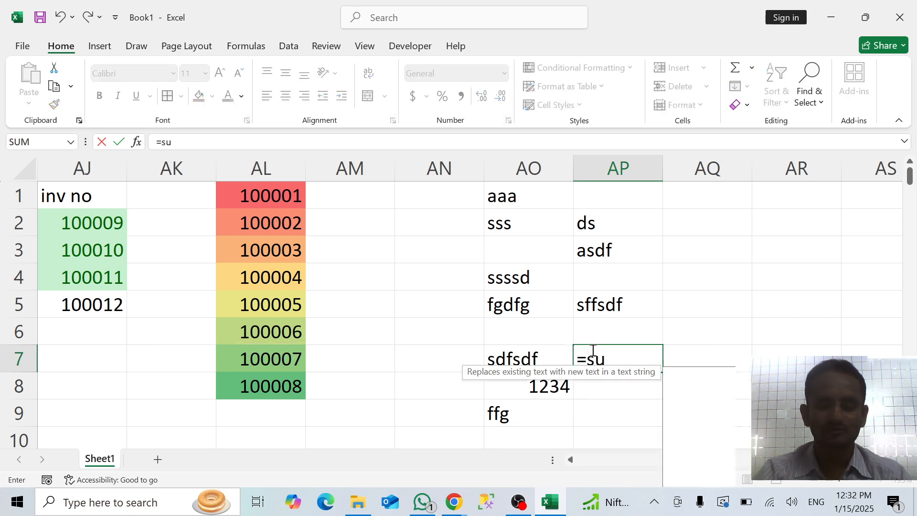
key("Tab")
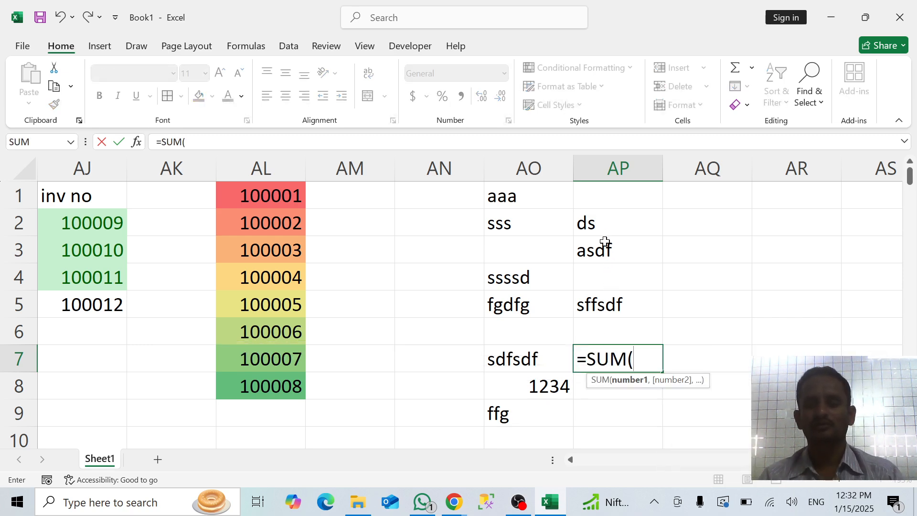
left_click(604, 226)
key("shift+Down")
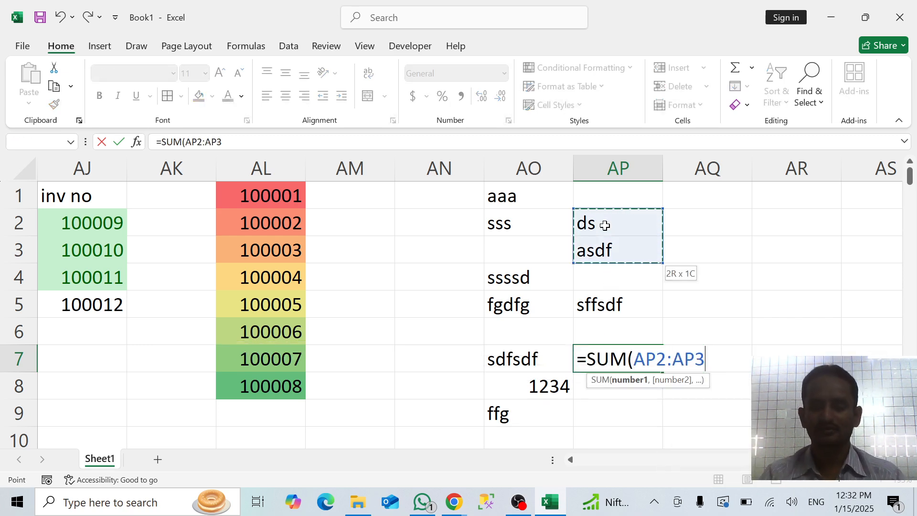
key("Return")
Change the AP7 formula to =SUM(AP2/AP3) by replacing the range colon with a division sign
left_click(628, 366)
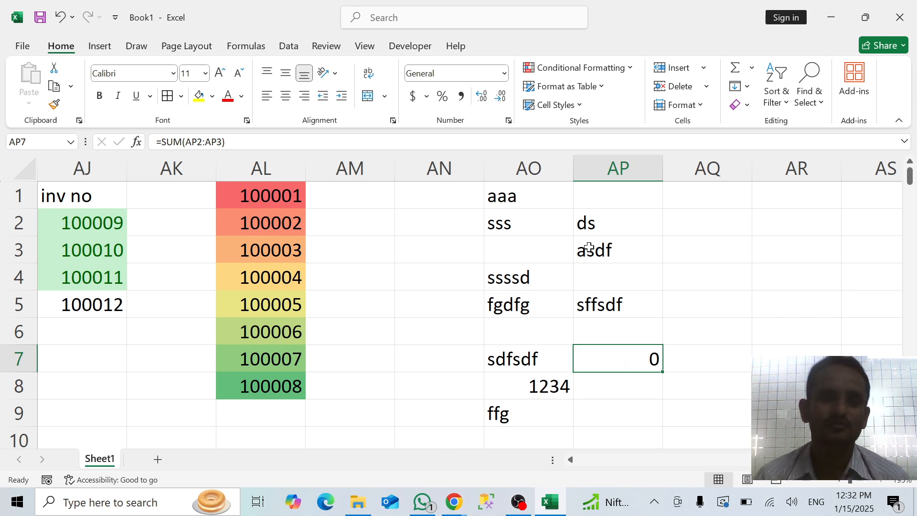
left_click(208, 142)
key("BackSpace")
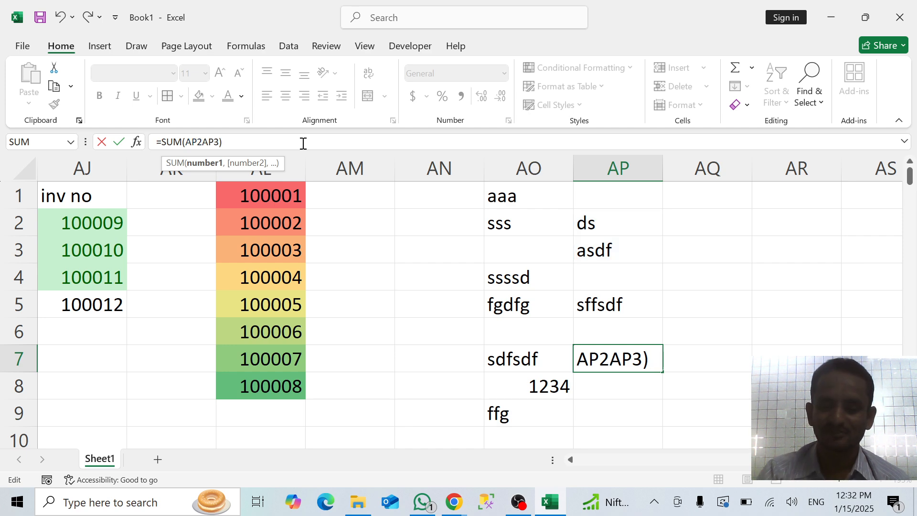
type("/")
key("Return")
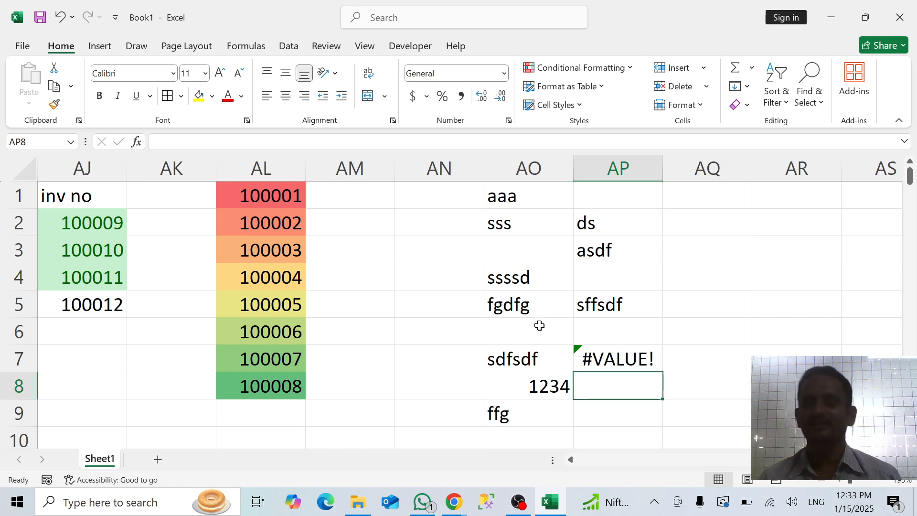
Select AO1:AP9 and start a new conditional formatting rule of type "Format only cells that contain"
left_click_drag(522, 199, 606, 404)
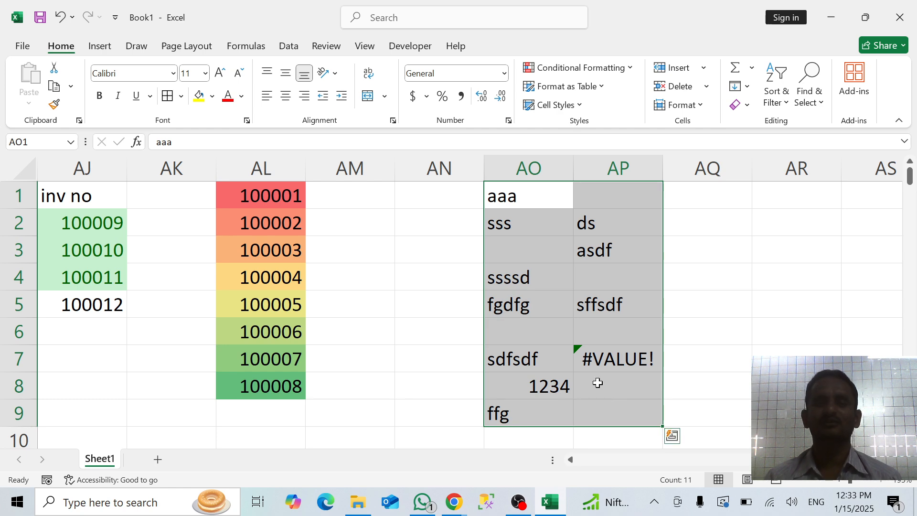
left_click(596, 63)
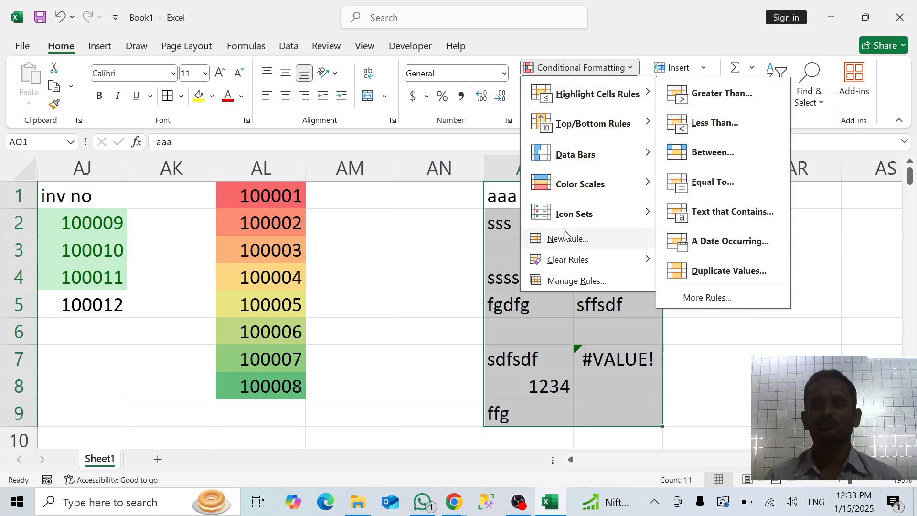
left_click(562, 241)
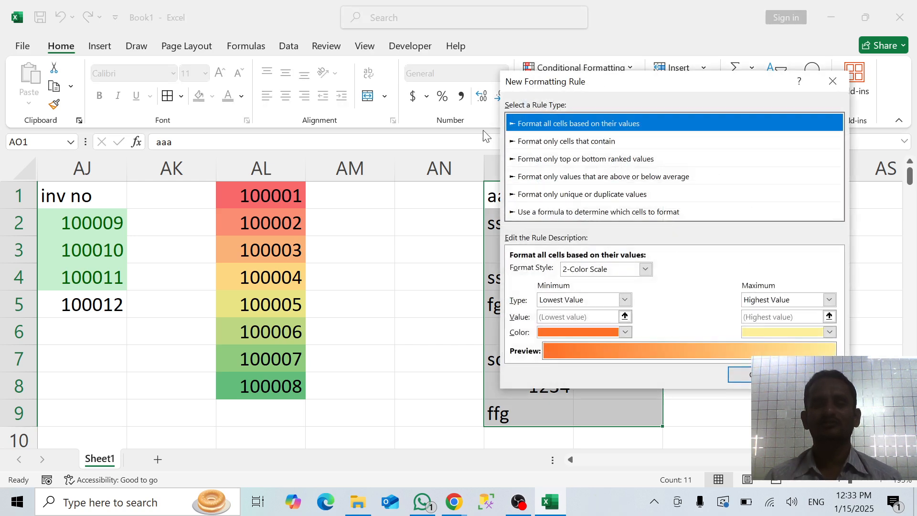
left_click(554, 141)
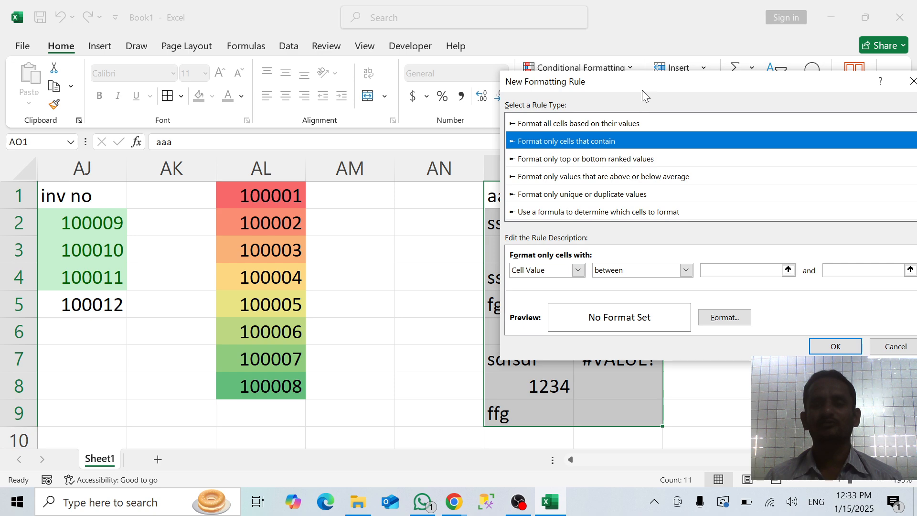
left_click_drag(642, 82, 189, 71)
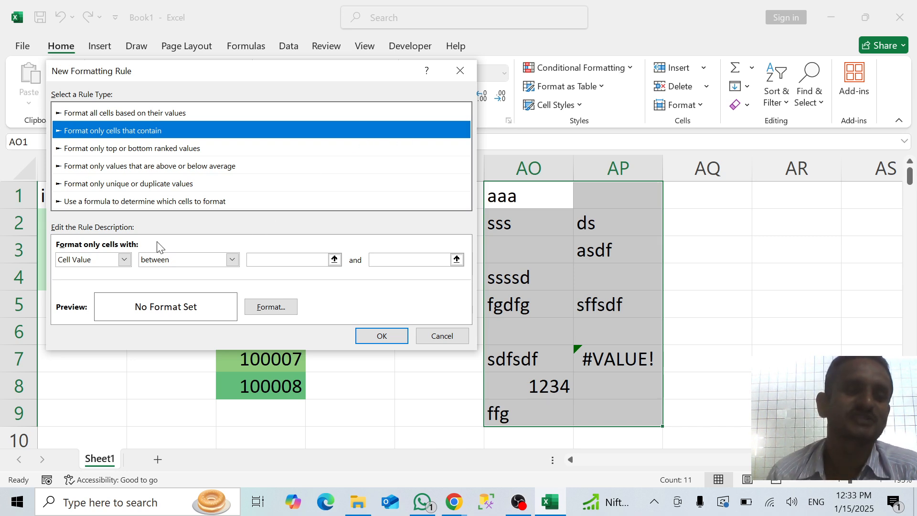
Set the rule condition to Cell Value between 1234 and 1234
left_click(125, 261)
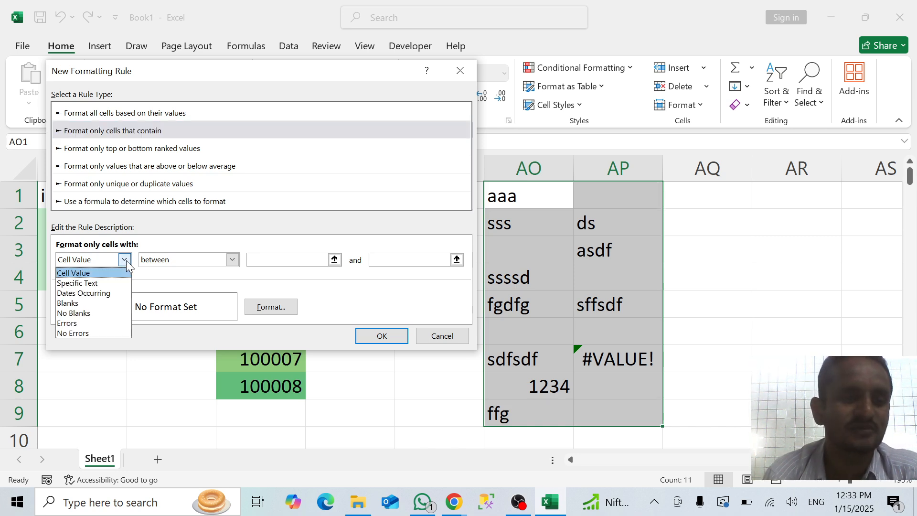
left_click(104, 274)
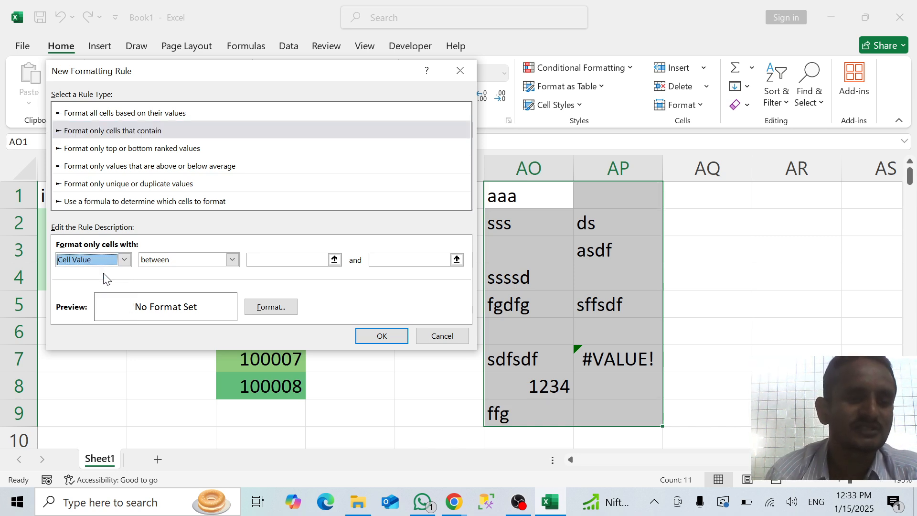
left_click(272, 260)
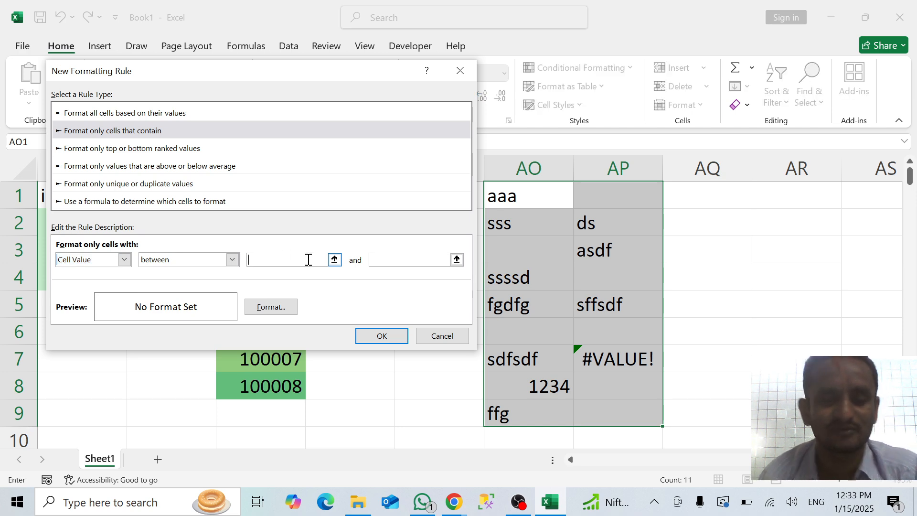
type("12")
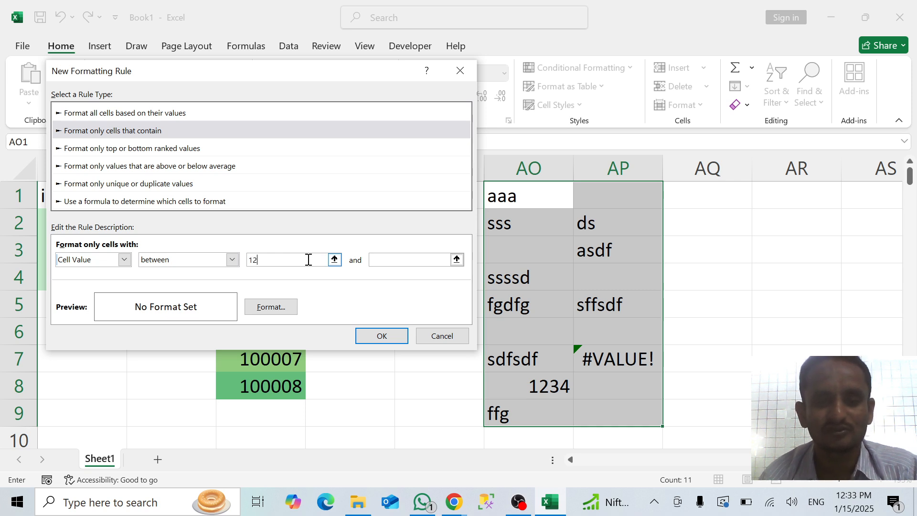
type("34")
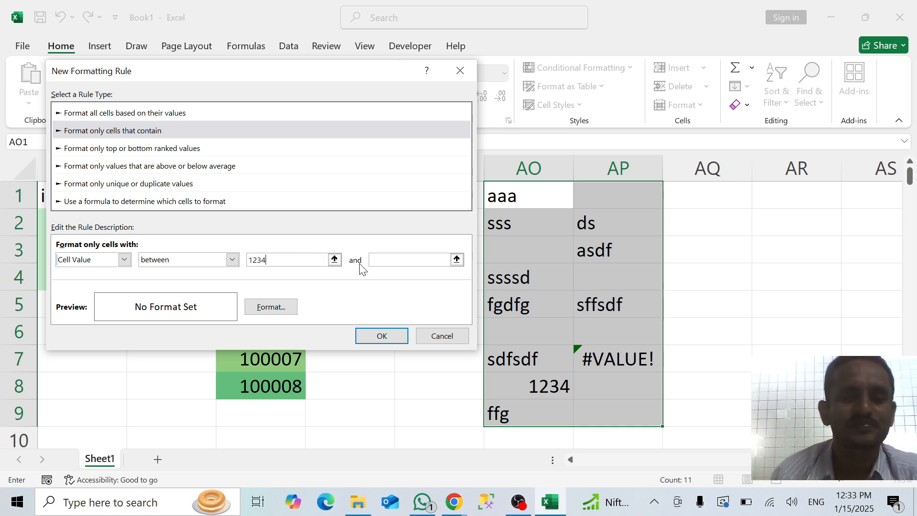
left_click(391, 262)
type("1")
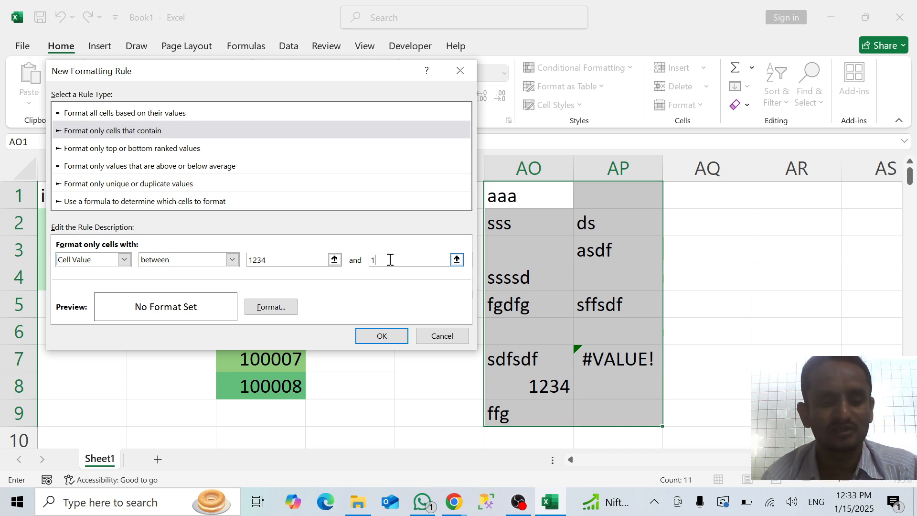
type("234")
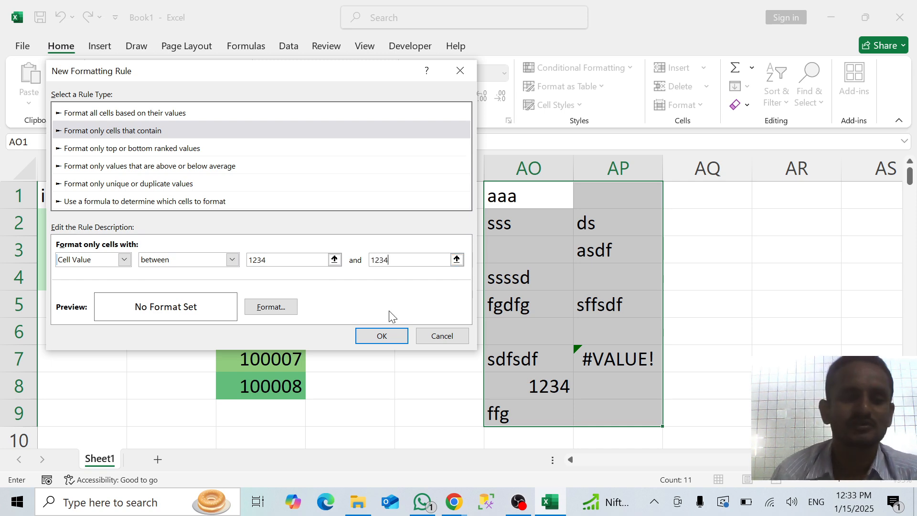
Apply the cell-value rule with a blue background fill to AO1:AP9 and undo it
left_click(288, 311)
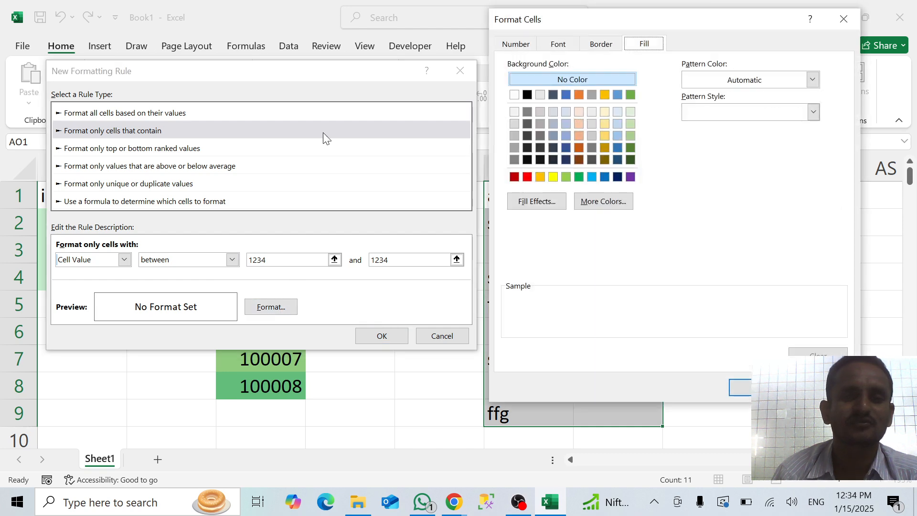
left_click(566, 94)
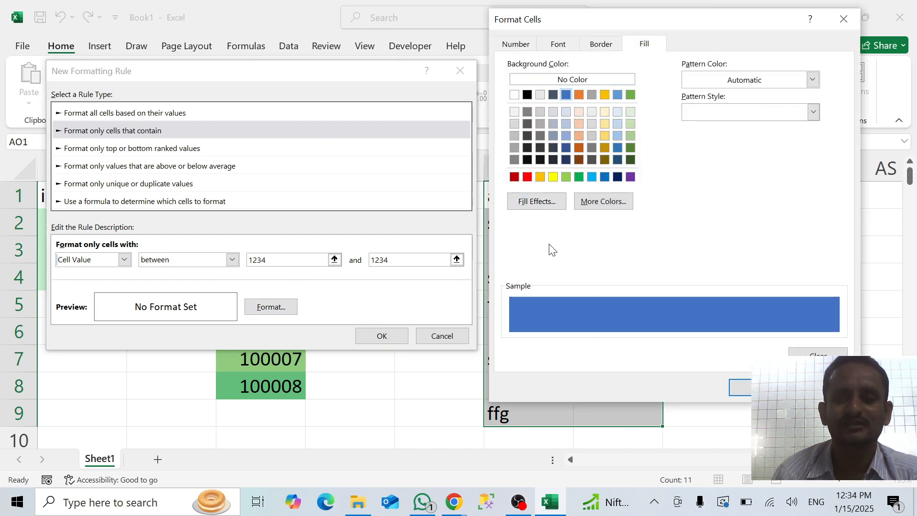
left_click(741, 387)
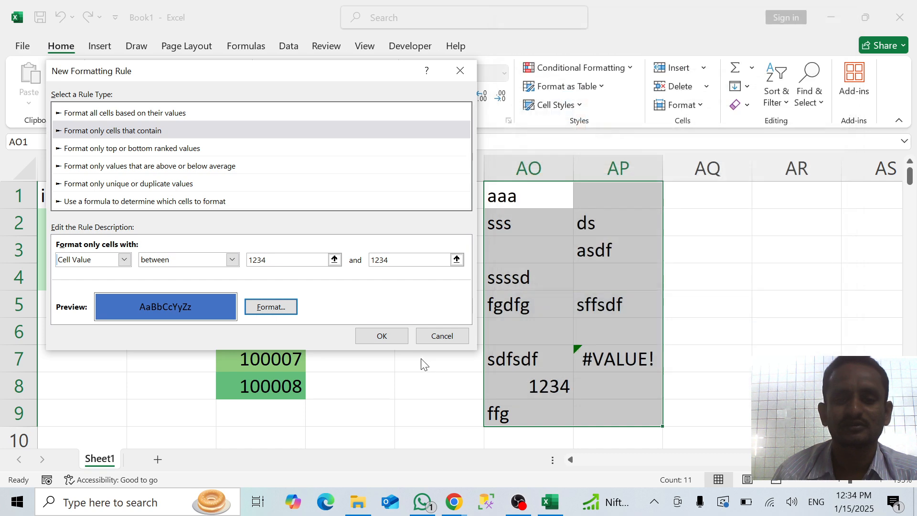
left_click(393, 337)
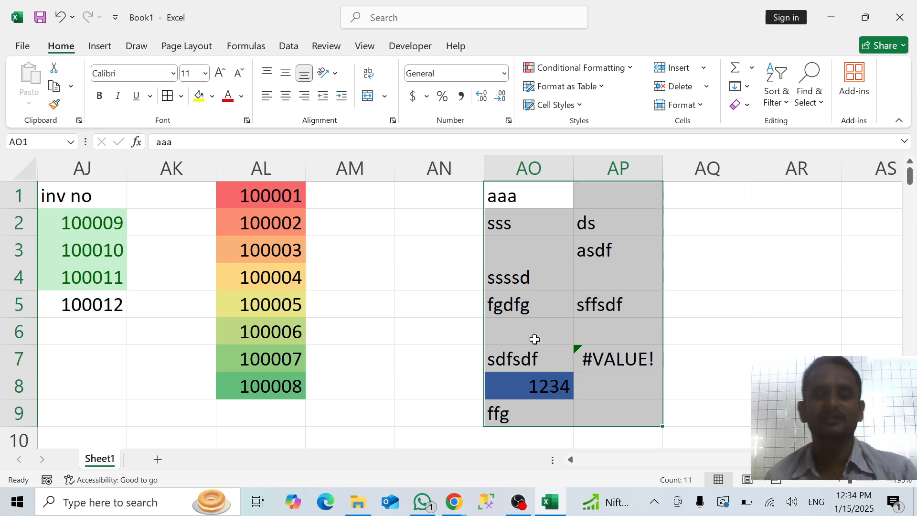
key("ctrl+z")
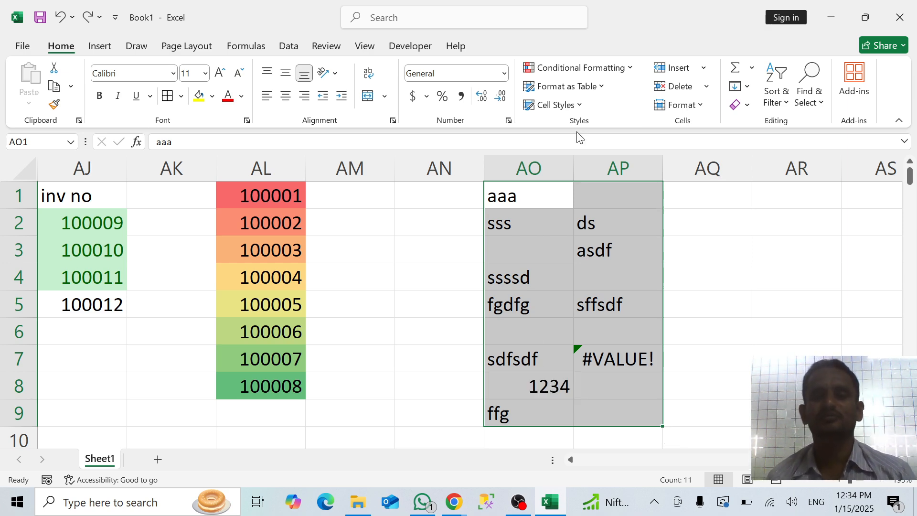
Start another "Format only cells that contain" rule for AO1:AP9 from the Conditional Formatting Rules Manager
left_click(586, 73)
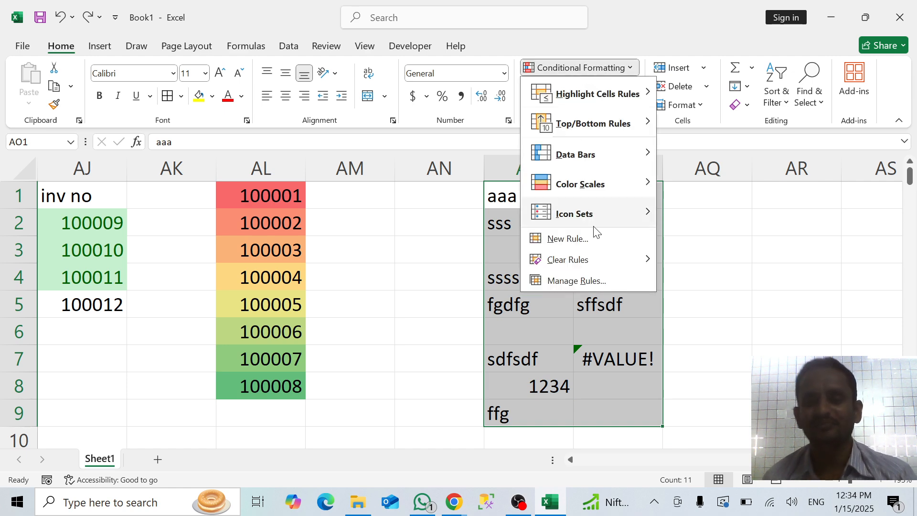
mouse_move(570, 258)
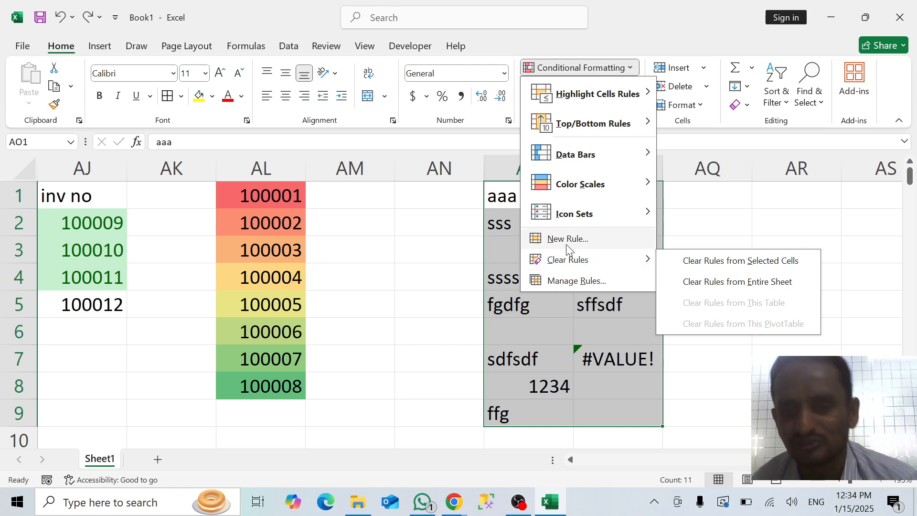
left_click(575, 281)
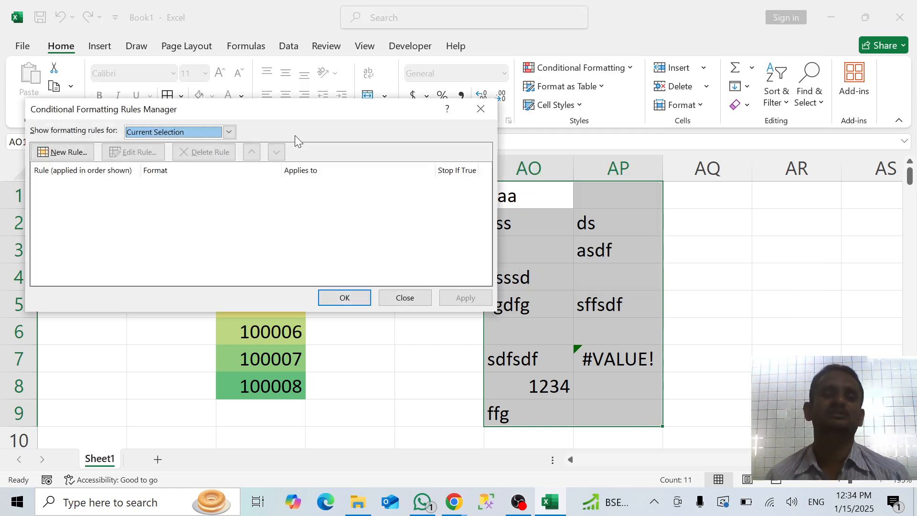
left_click_drag(281, 109, 266, 73)
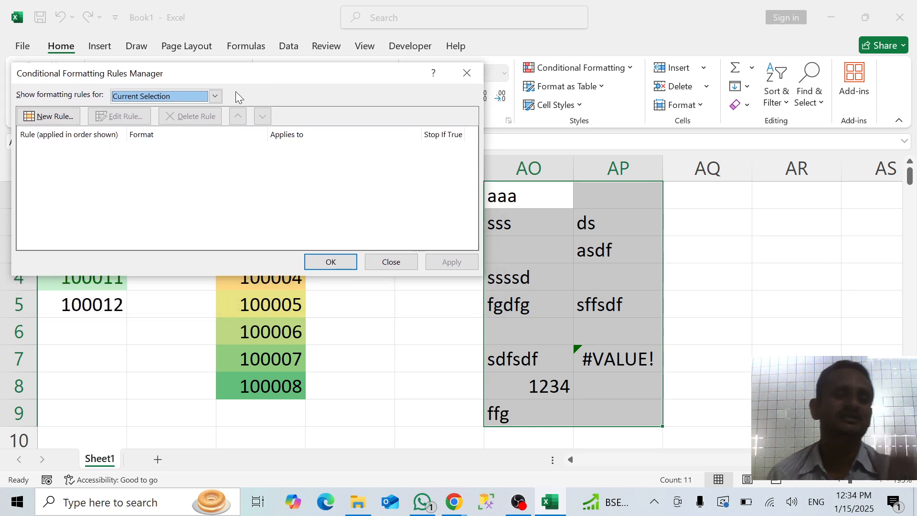
left_click(44, 117)
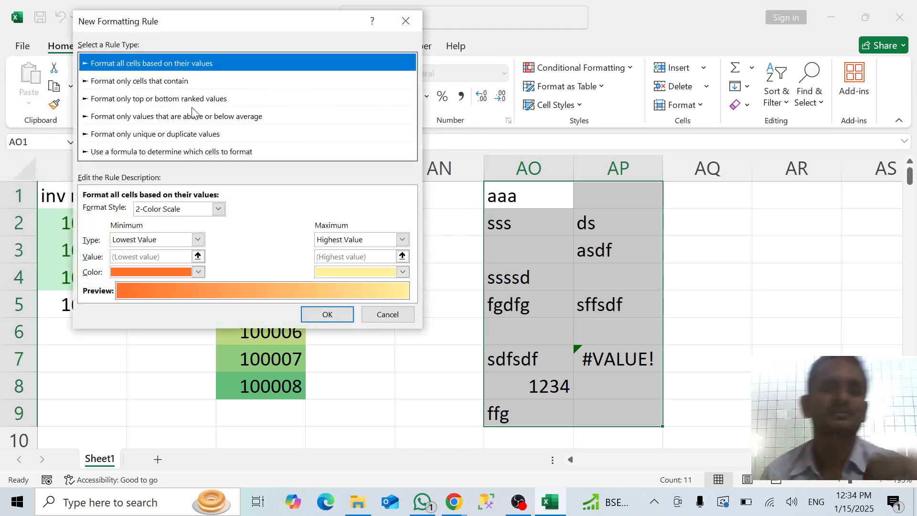
left_click(172, 82)
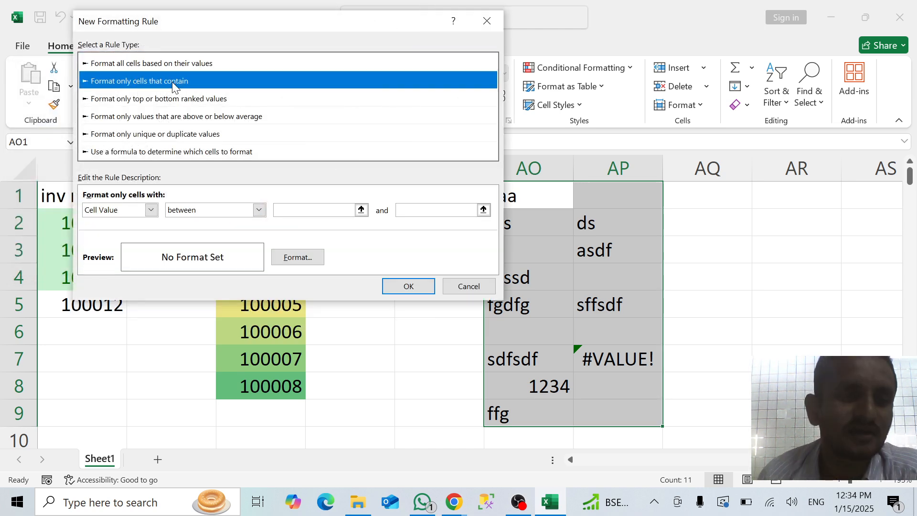
Try the "not between" and "equal to" comparisons for the rule's Cell Value condition
left_click(151, 210)
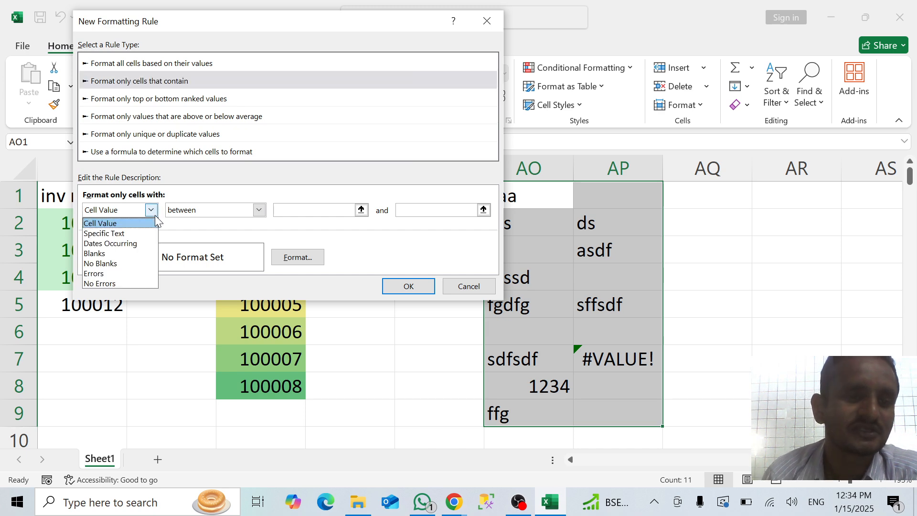
left_click(152, 212)
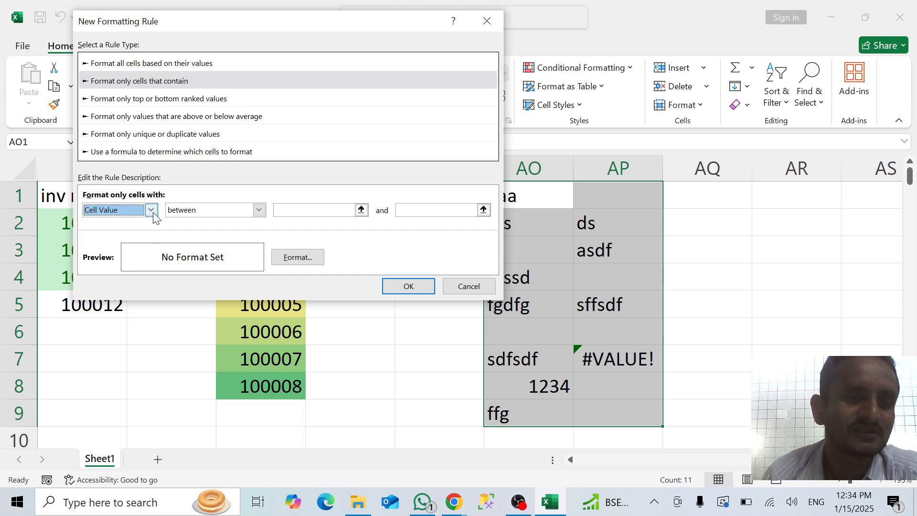
left_click(260, 210)
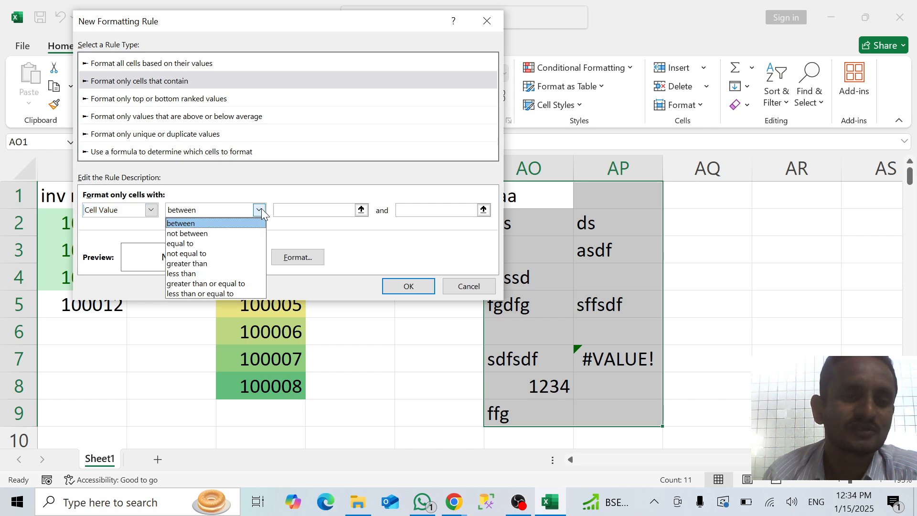
left_click(214, 238)
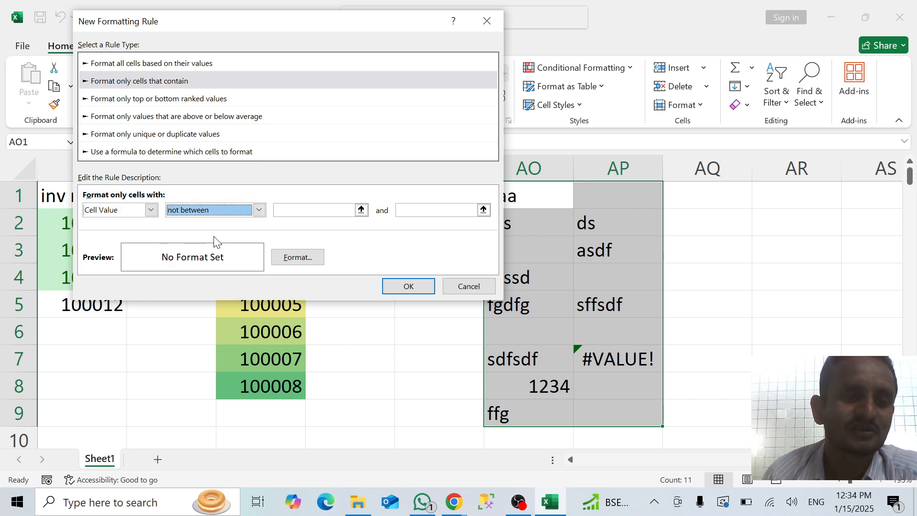
left_click(259, 210)
left_click(192, 249)
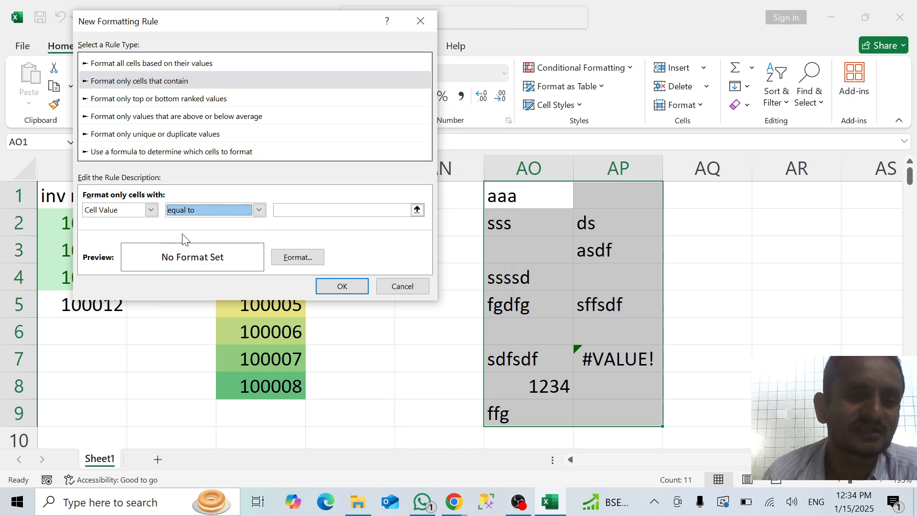
Set the rule condition to Specific Text containing aaa
left_click(152, 209)
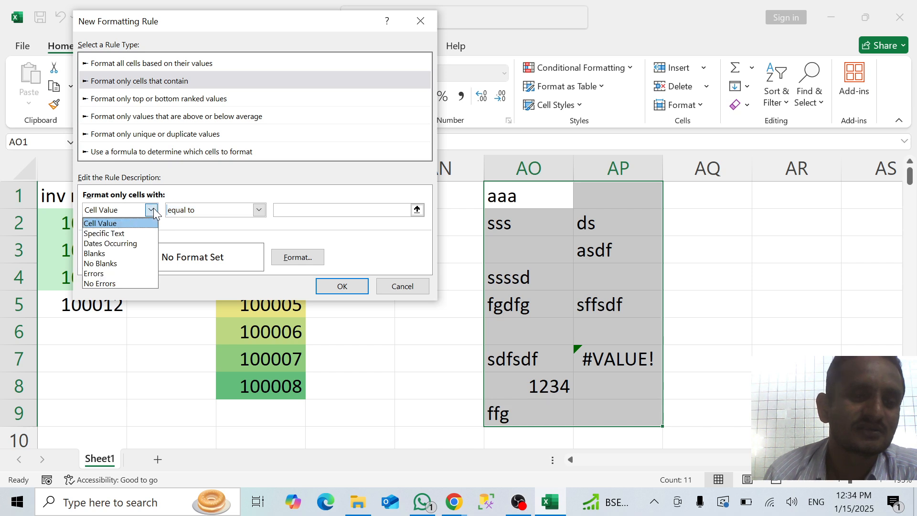
left_click(117, 234)
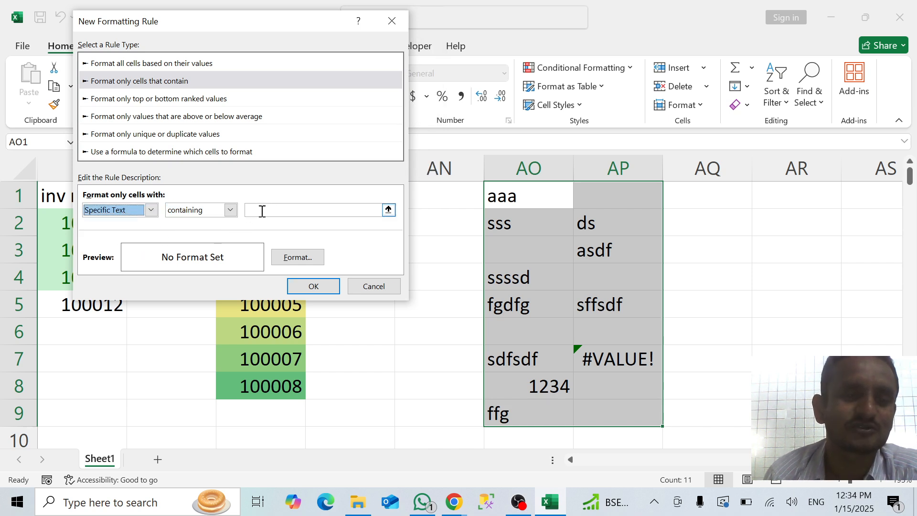
left_click(230, 209)
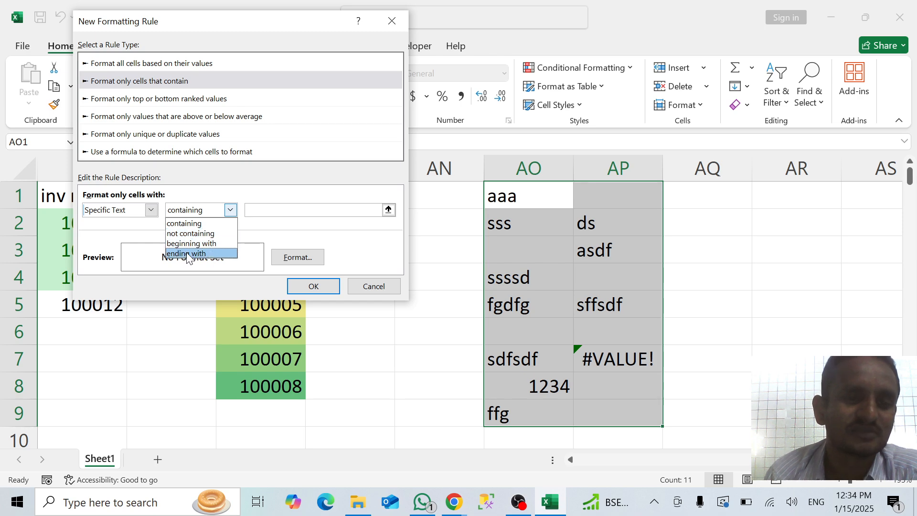
left_click(212, 222)
left_click(279, 211)
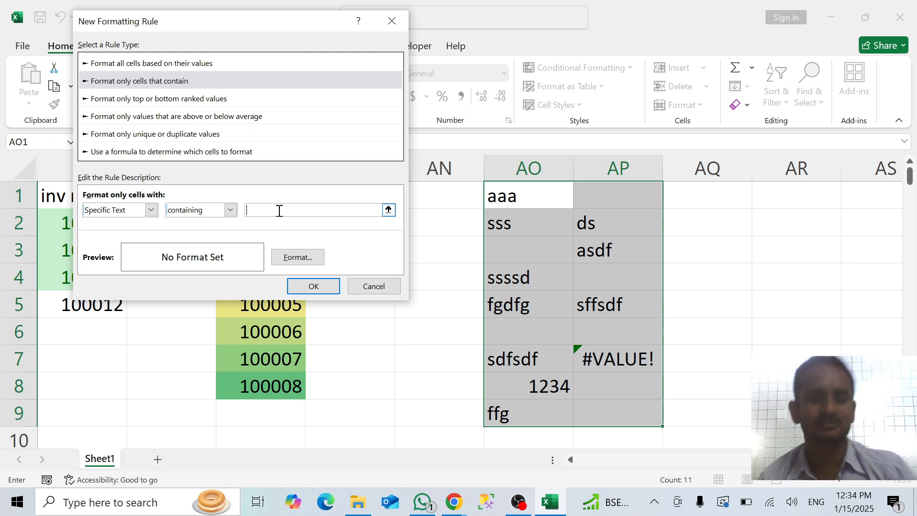
type("aaa")
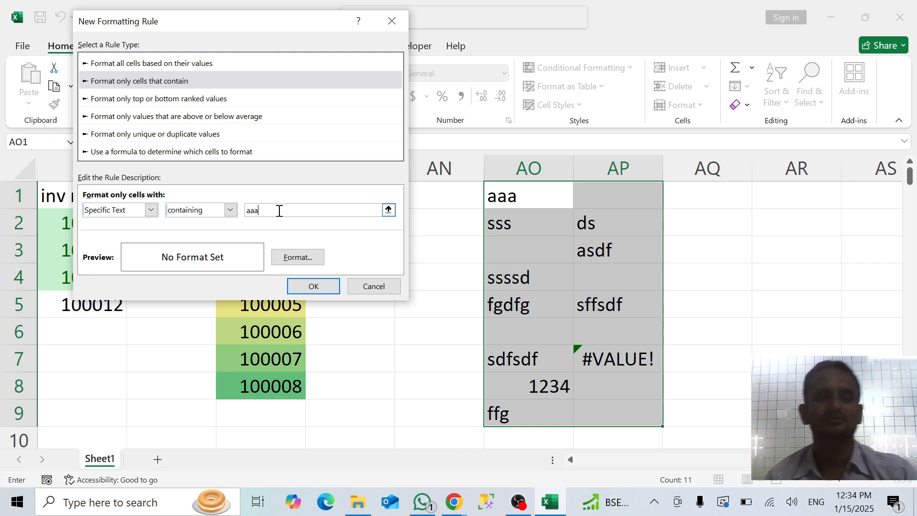
Give the "containing aaa" text rule an orange background fill and apply it to AO1:AP9
left_click(302, 258)
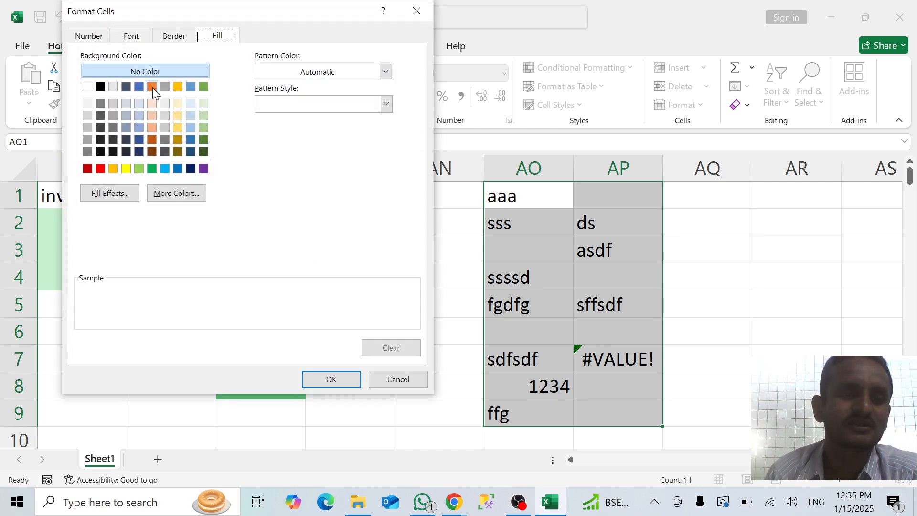
left_click(152, 87)
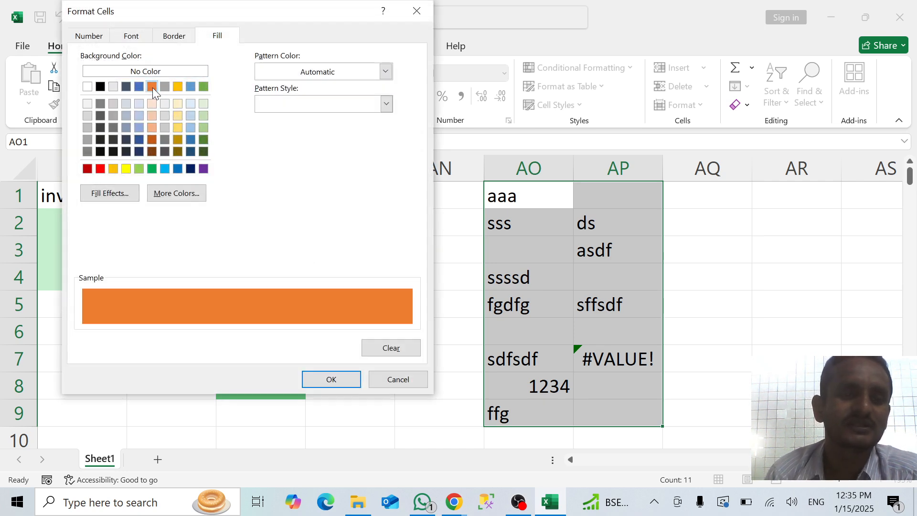
left_click(330, 380)
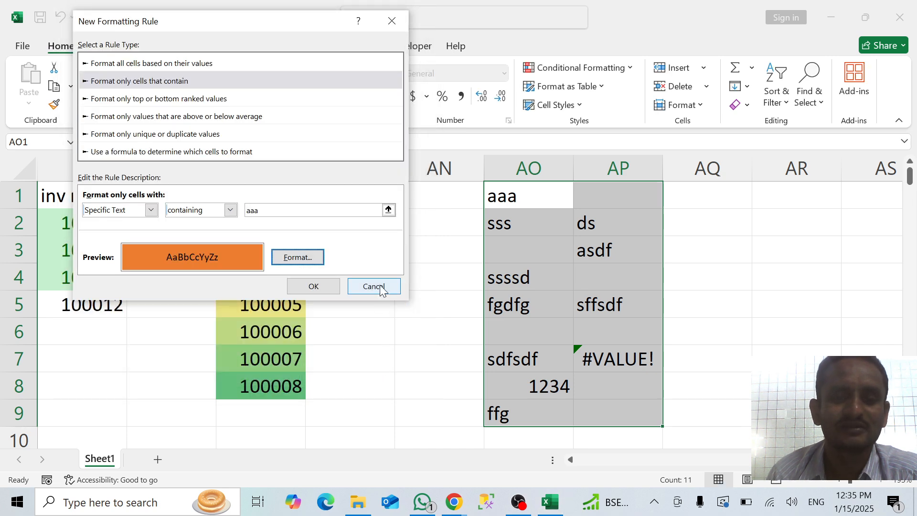
left_click(323, 286)
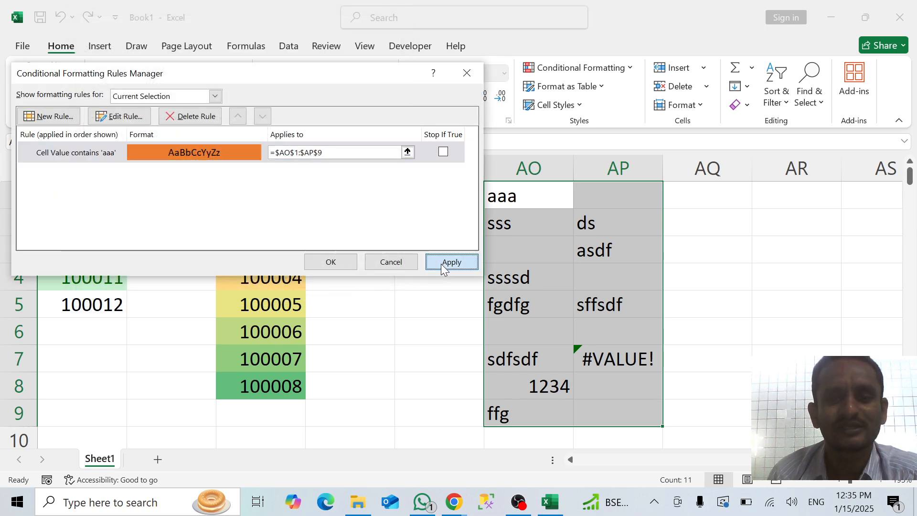
left_click(440, 263)
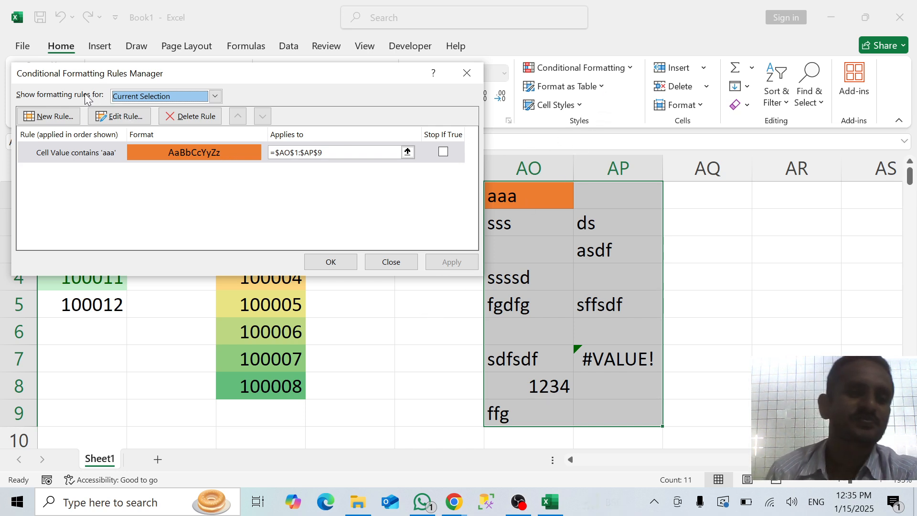
Start a new "Format only cells that contain" rule for AO1:AP9 with the condition set to Blanks
left_click(58, 117)
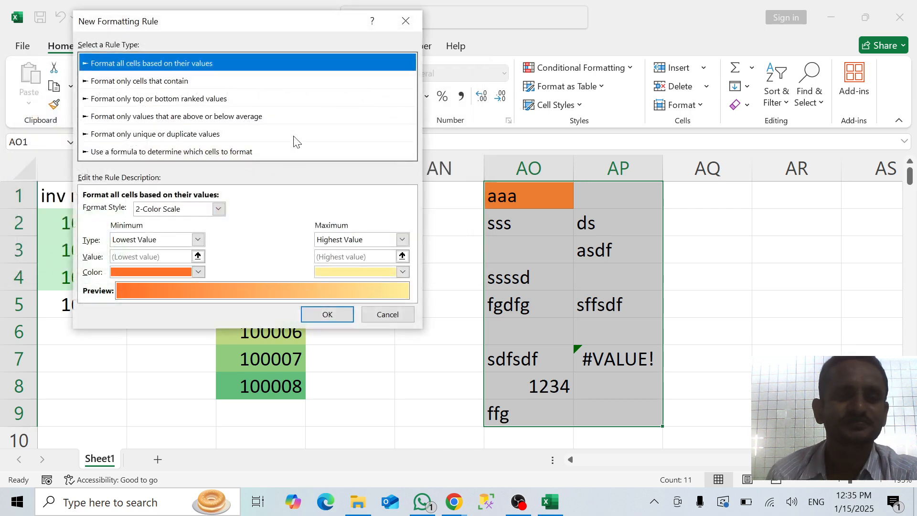
left_click(156, 83)
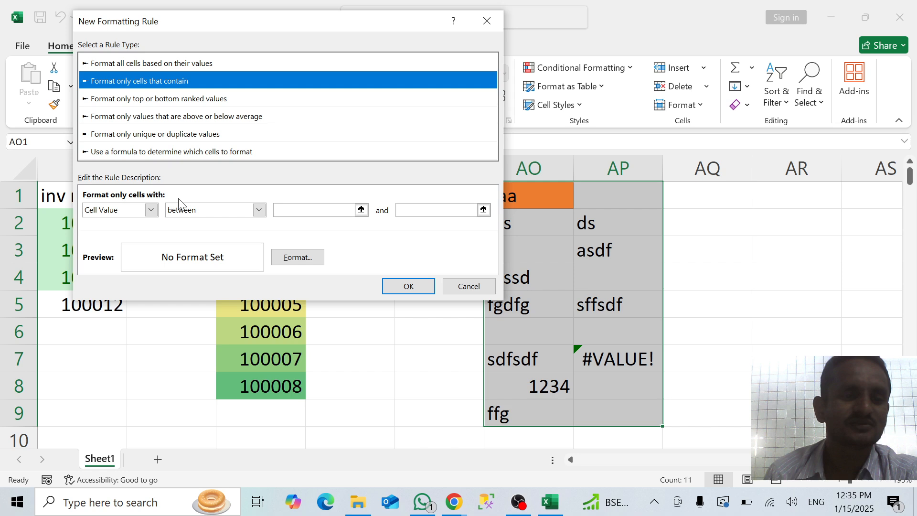
left_click(152, 211)
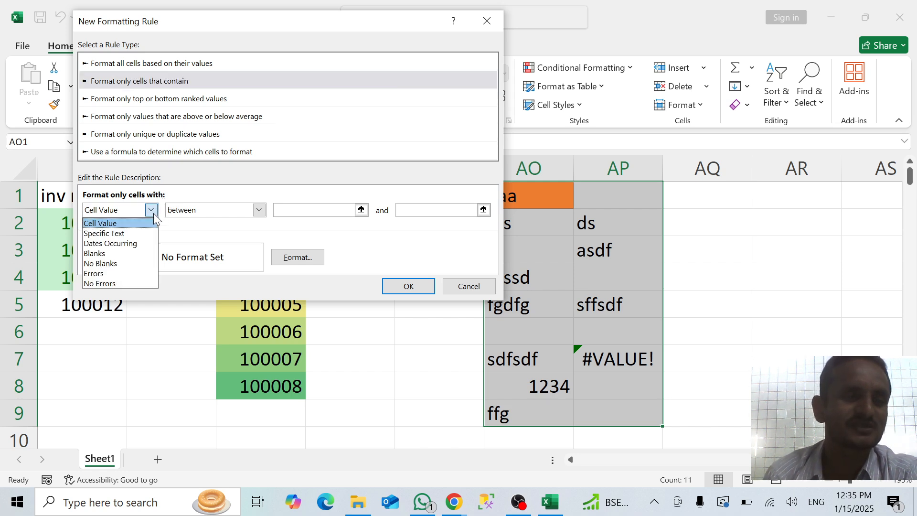
left_click(105, 254)
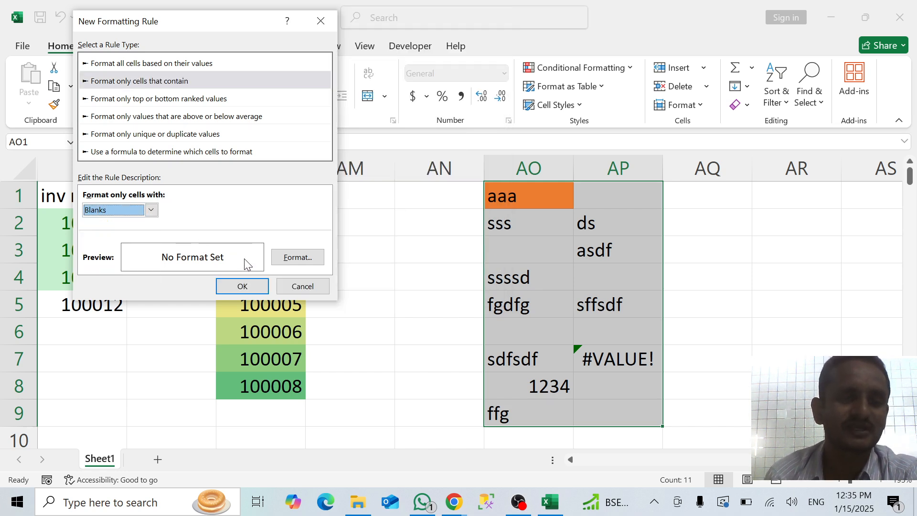
Give the Blanks rule a dark green background fill and apply it to AO1:AP9
left_click(282, 257)
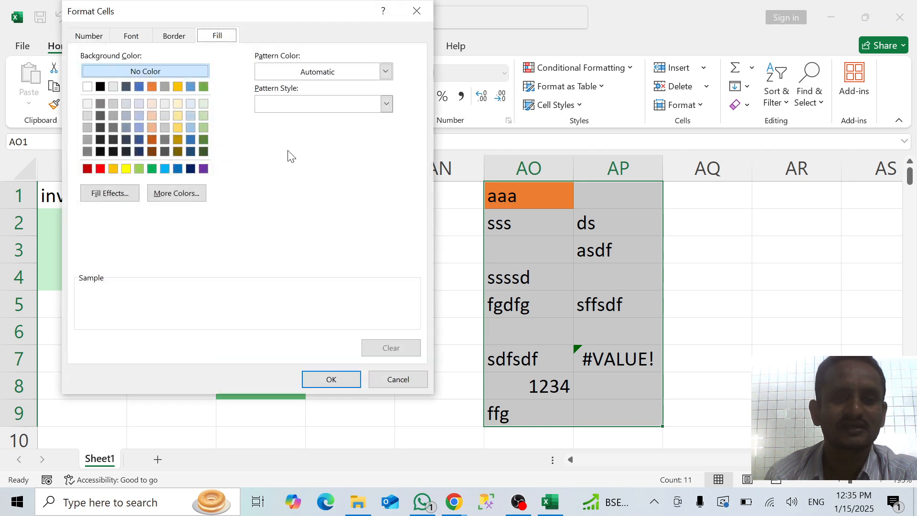
left_click(204, 139)
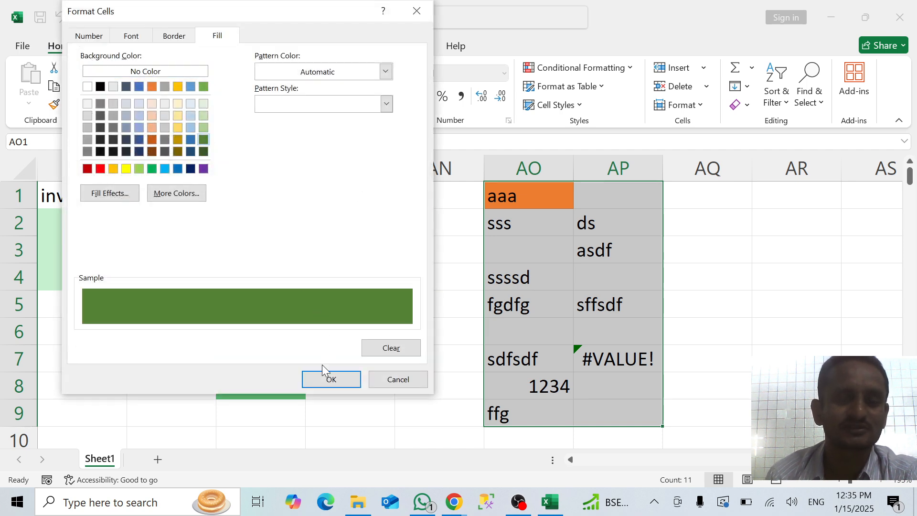
left_click(328, 379)
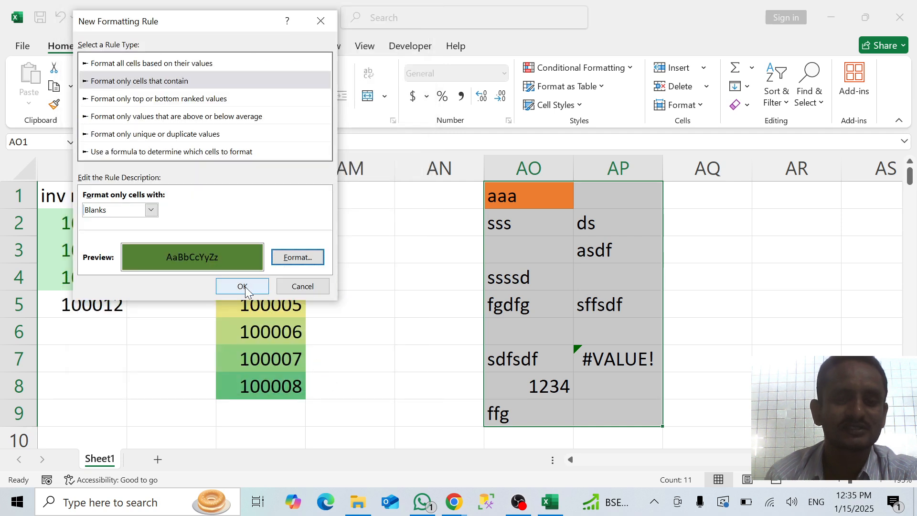
left_click(246, 285)
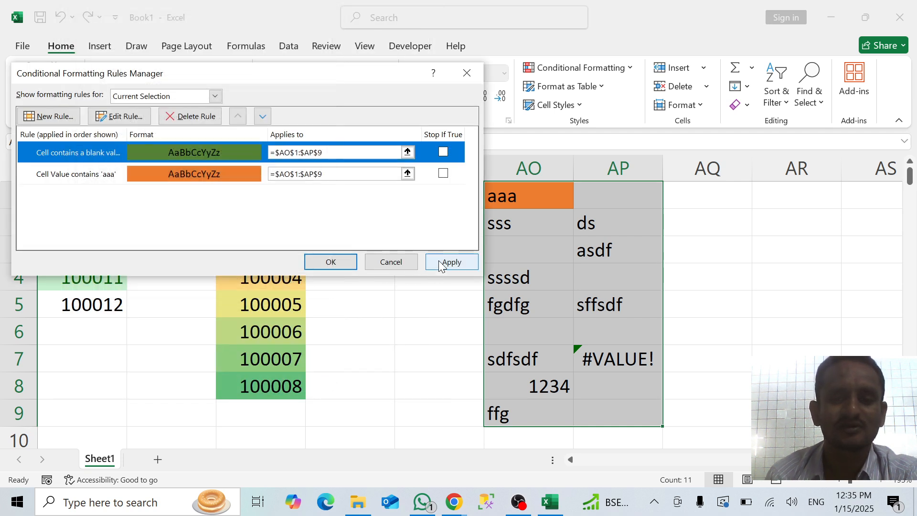
left_click(439, 261)
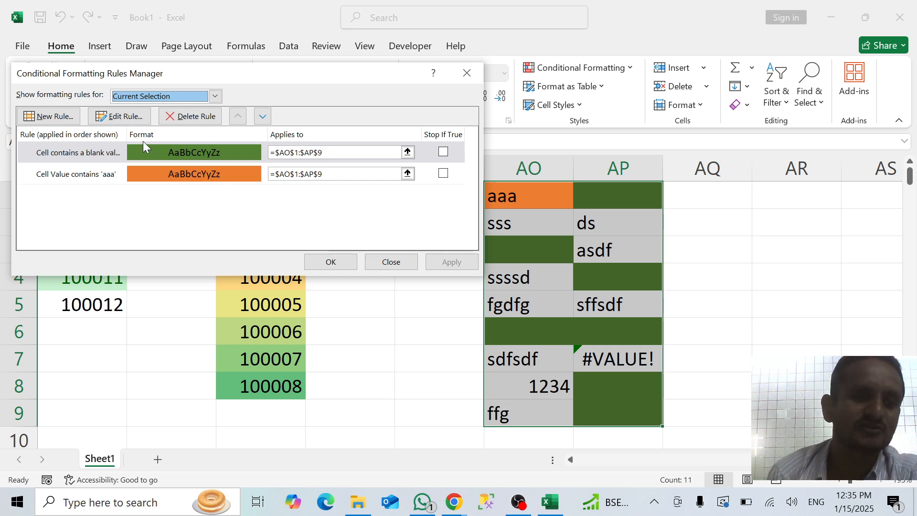
Add another "Format only cells that contain" rule for AO1:AP9 with the condition set to Errors
left_click(48, 117)
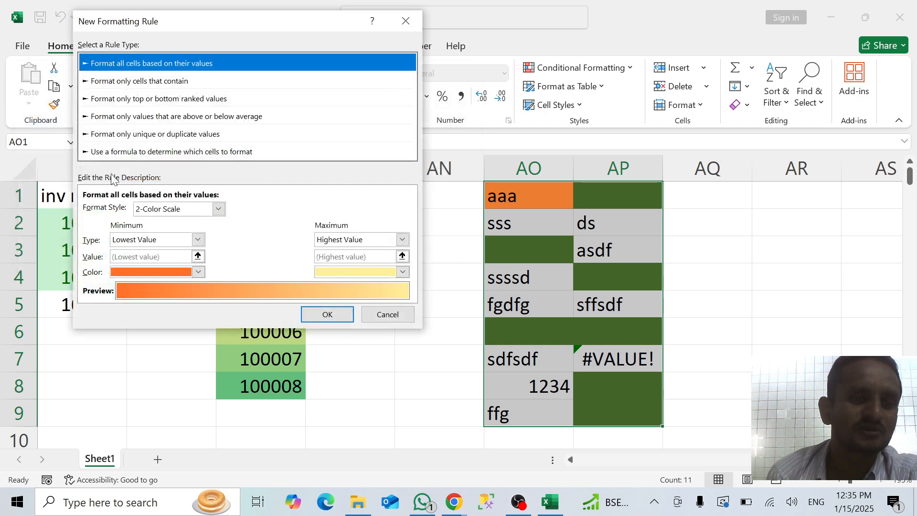
left_click(145, 82)
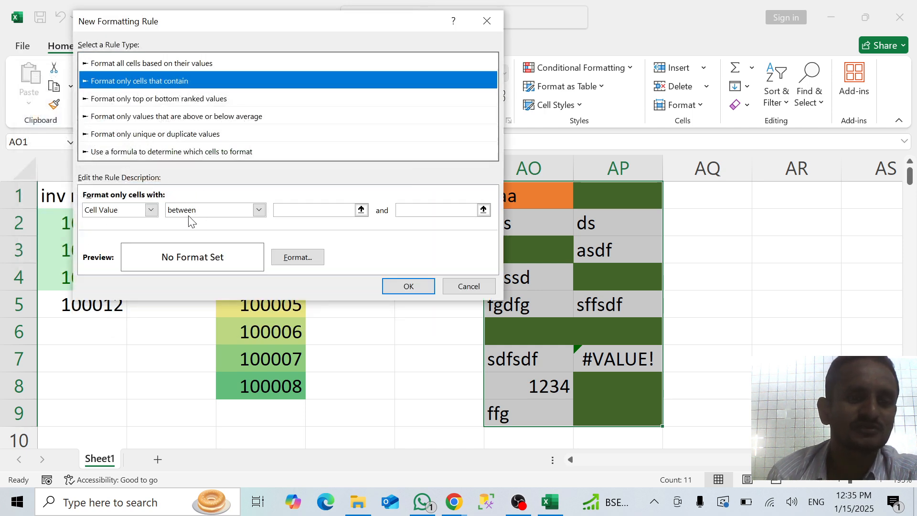
left_click(151, 210)
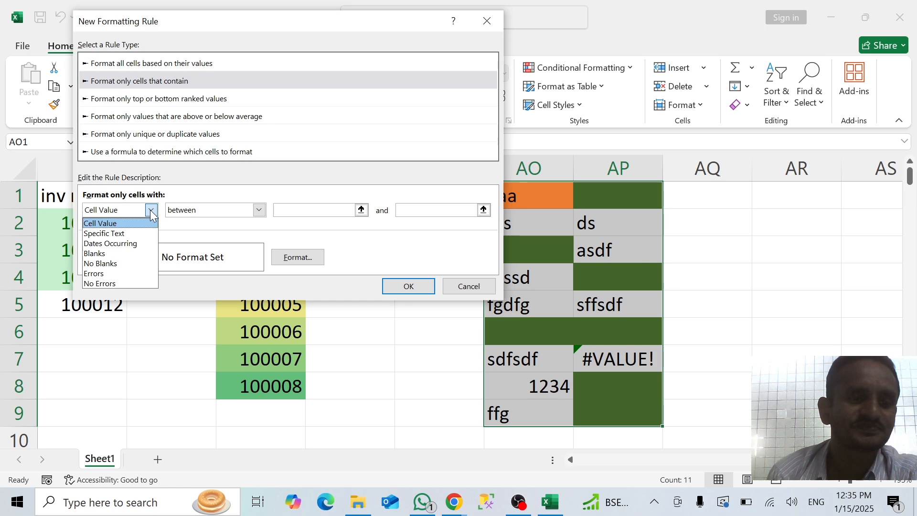
left_click(110, 274)
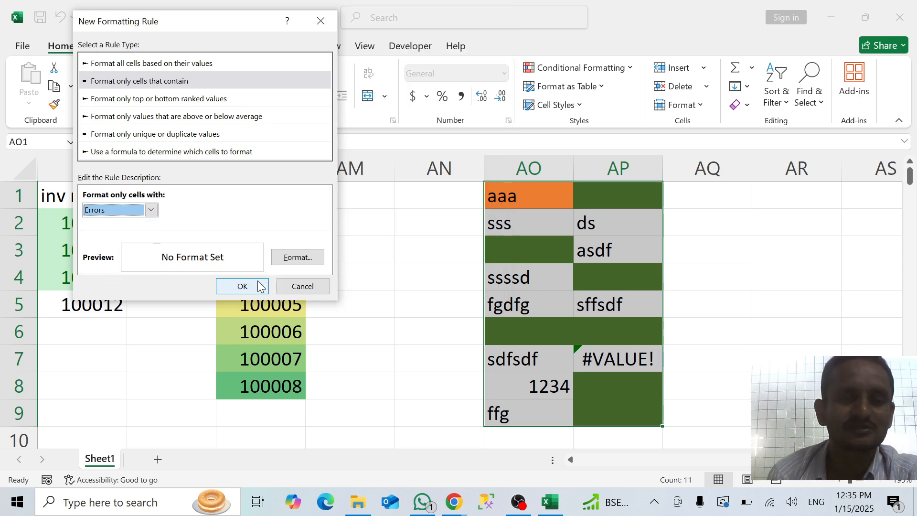
Give the Errors rule a red background fill and apply it to AO1:AP9
left_click(303, 258)
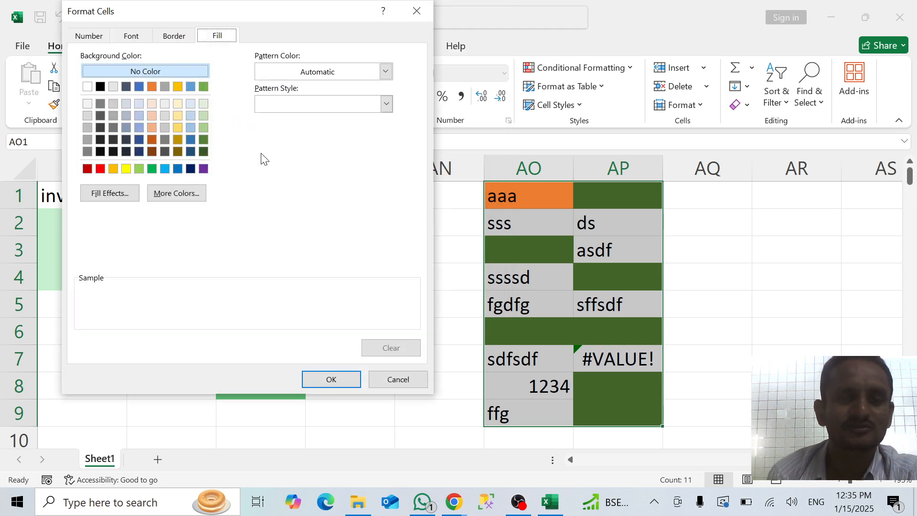
left_click(100, 168)
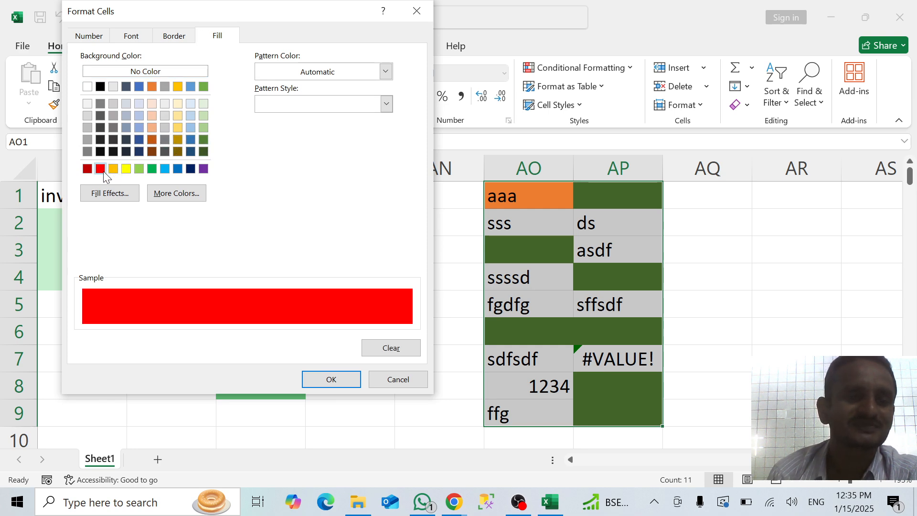
left_click(331, 380)
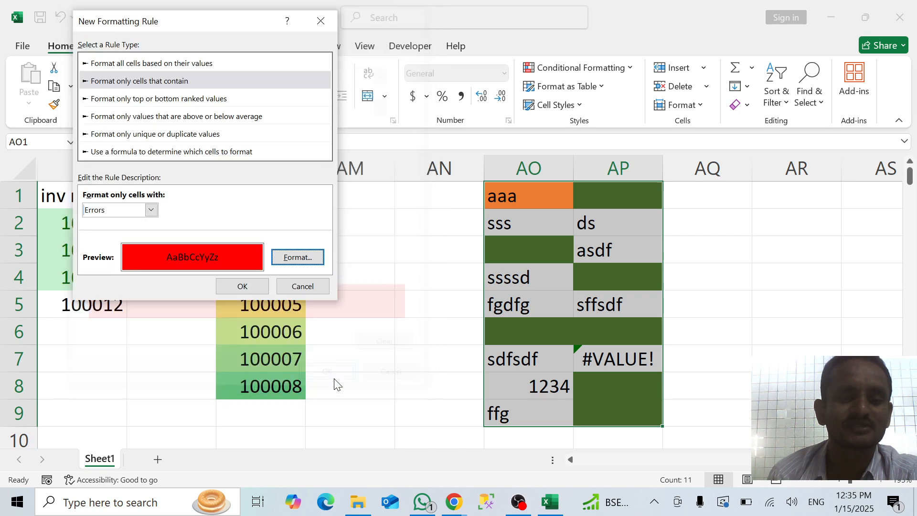
left_click(243, 286)
left_click(449, 260)
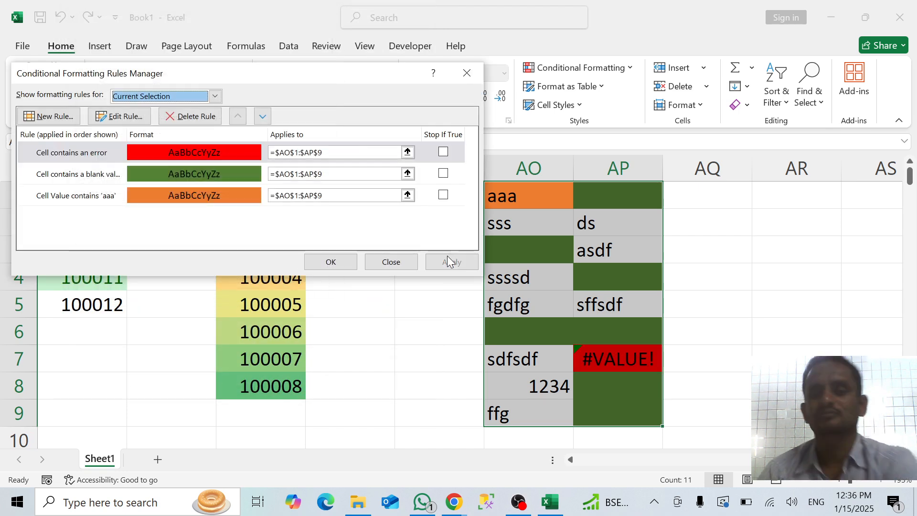
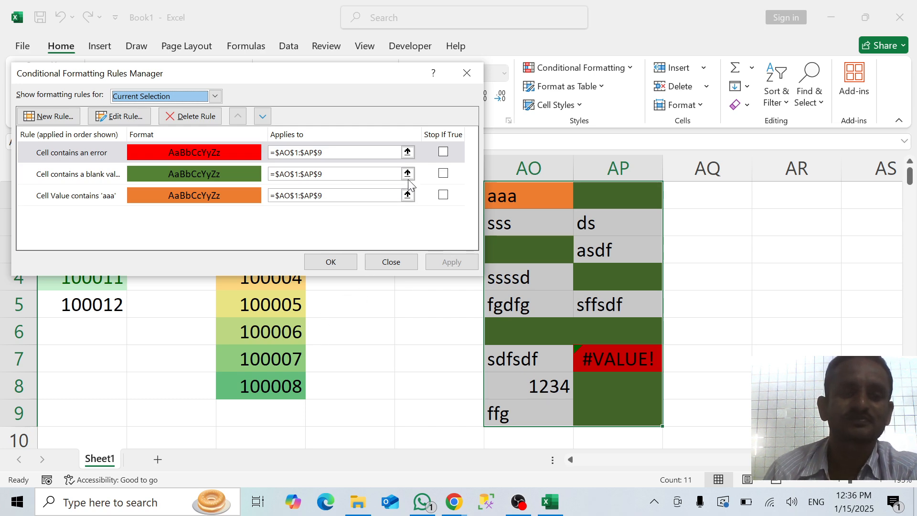
Examine the ranked, above or below average, and unique or duplicate rule types with their options, then close the rules manager without adding a rule
left_click(71, 111)
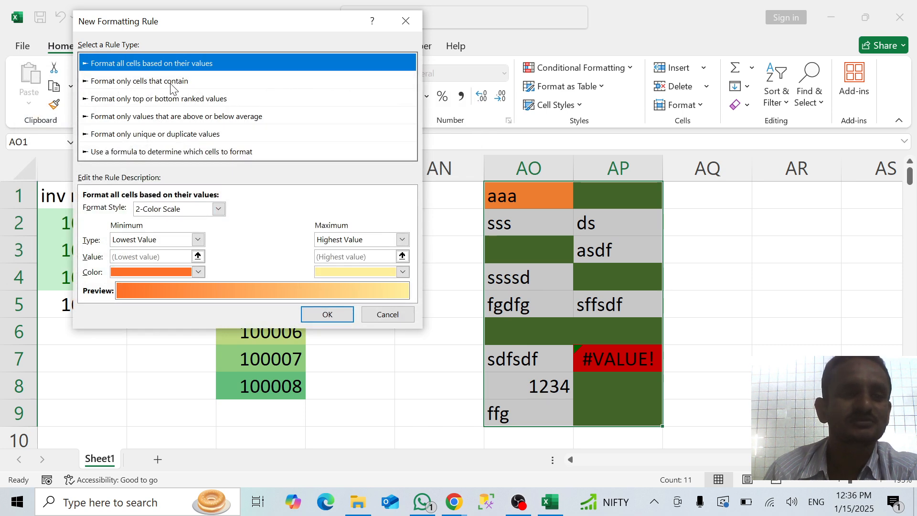
left_click(170, 82)
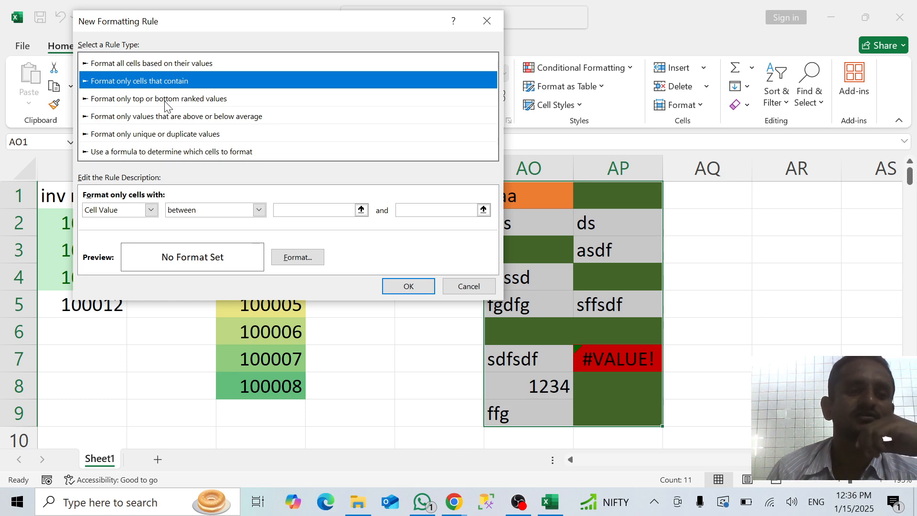
left_click(166, 99)
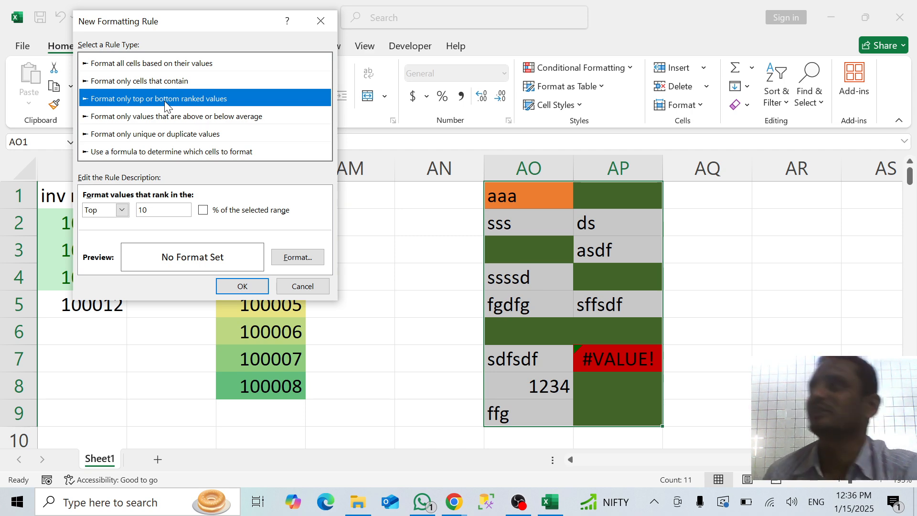
left_click(147, 115)
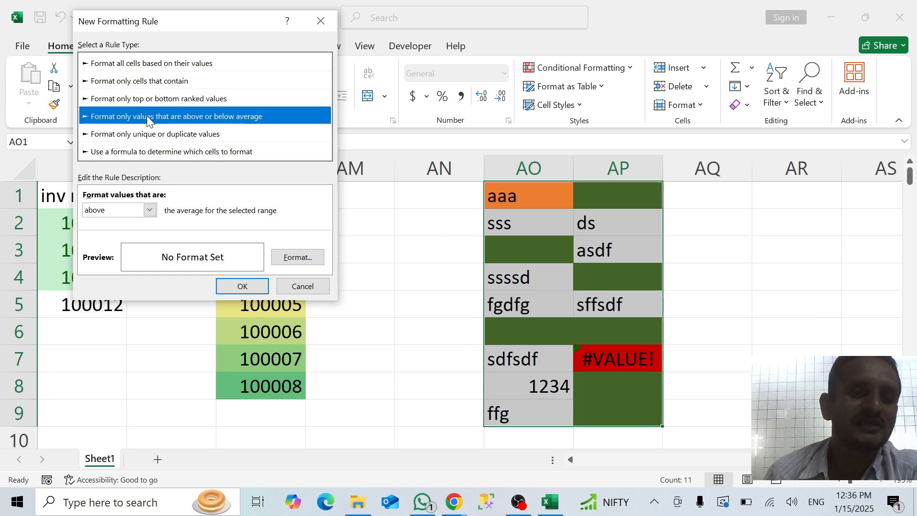
left_click(149, 210)
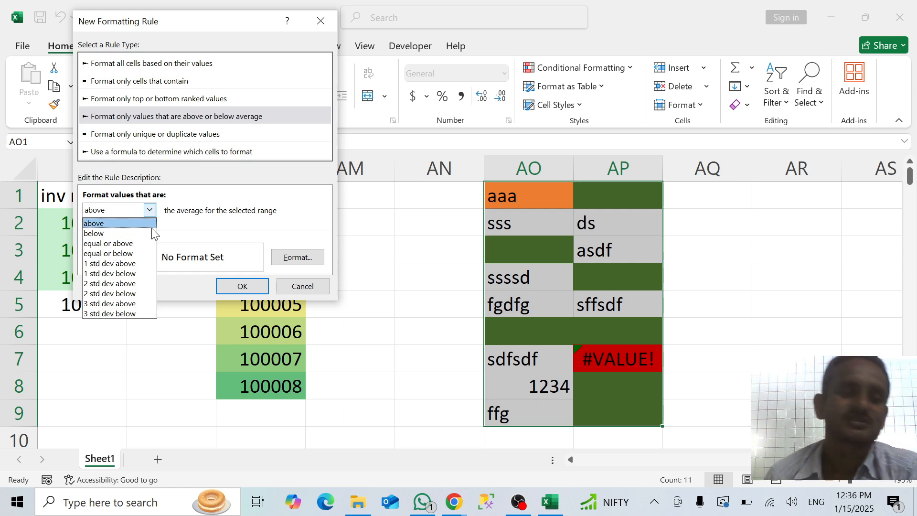
left_click(182, 137)
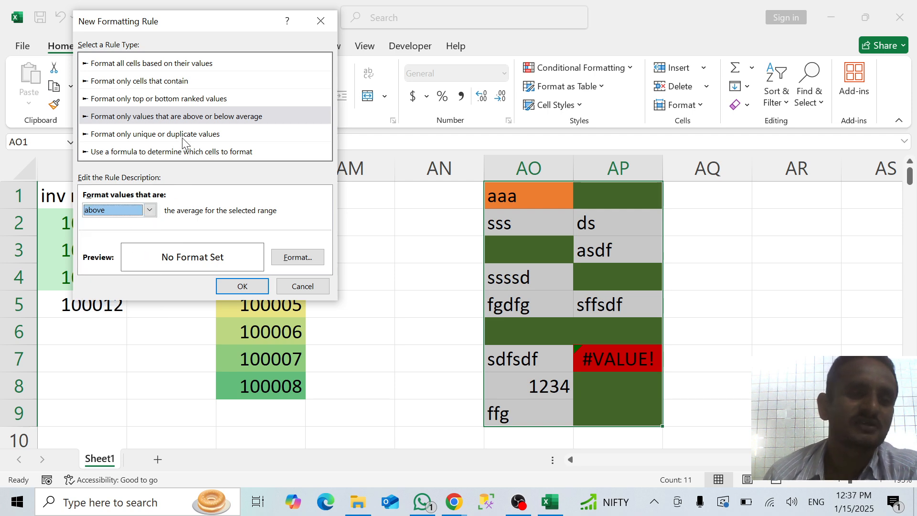
left_click(178, 137)
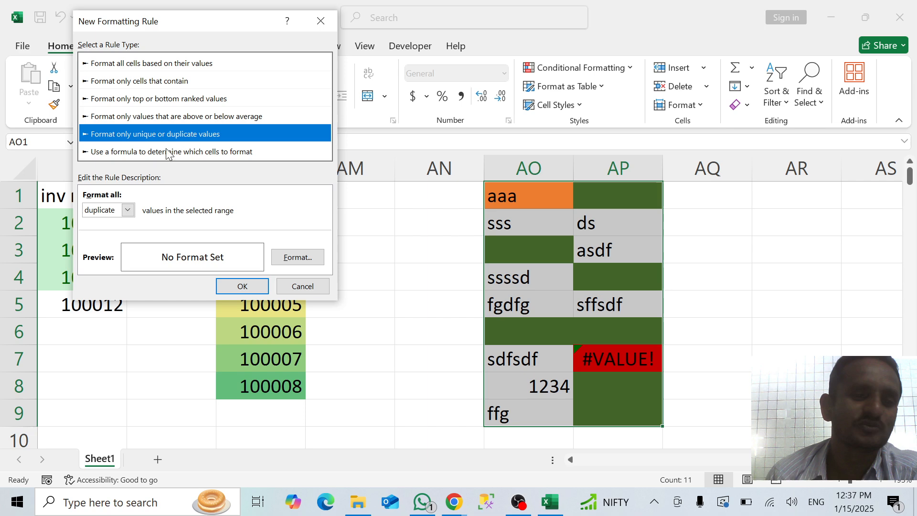
left_click(128, 210)
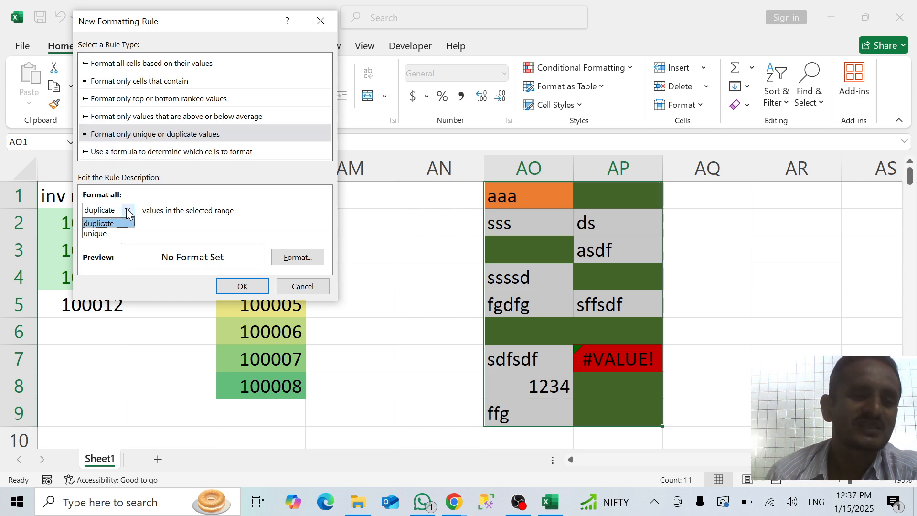
left_click(102, 223)
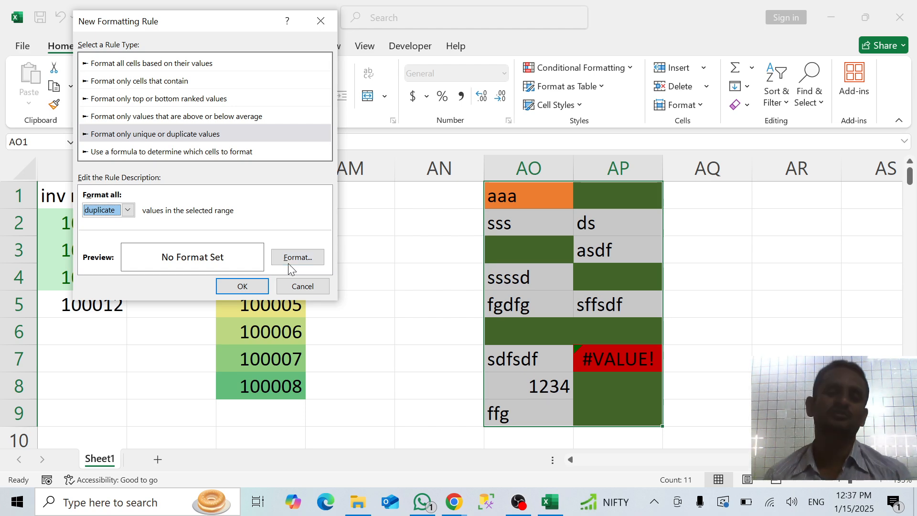
left_click(322, 21)
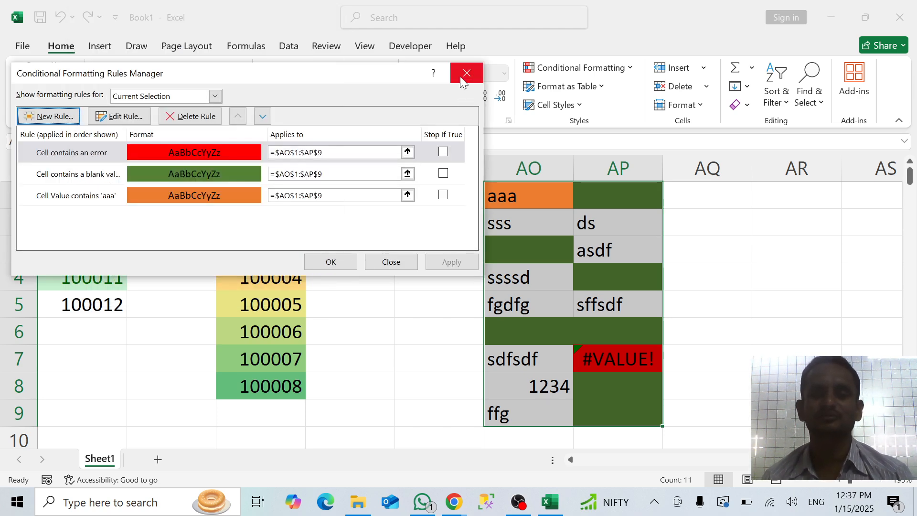
left_click(467, 73)
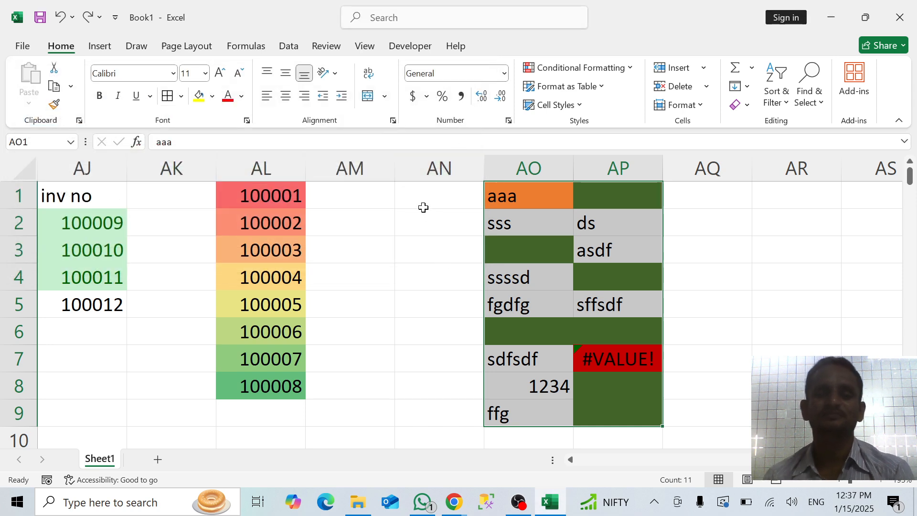
Enter pune in AR1 and autofill the city list down to AR9
left_click(774, 201)
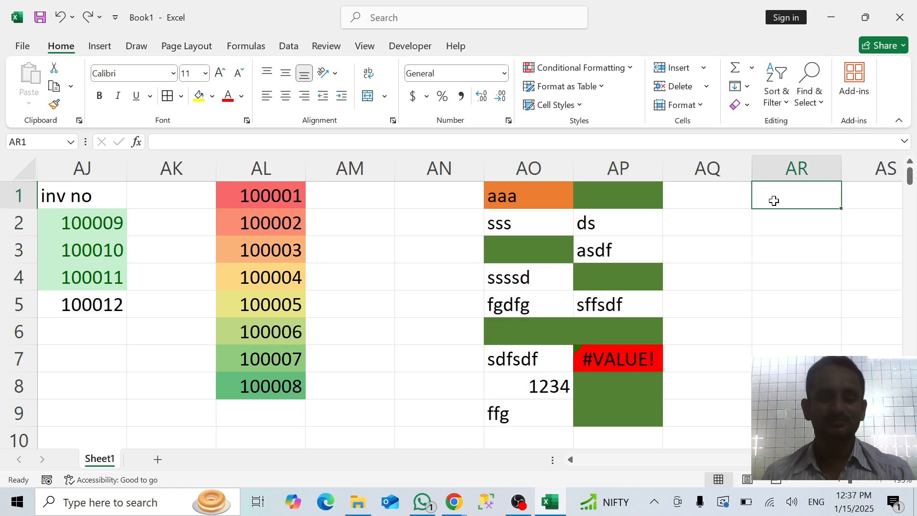
type("Ham")
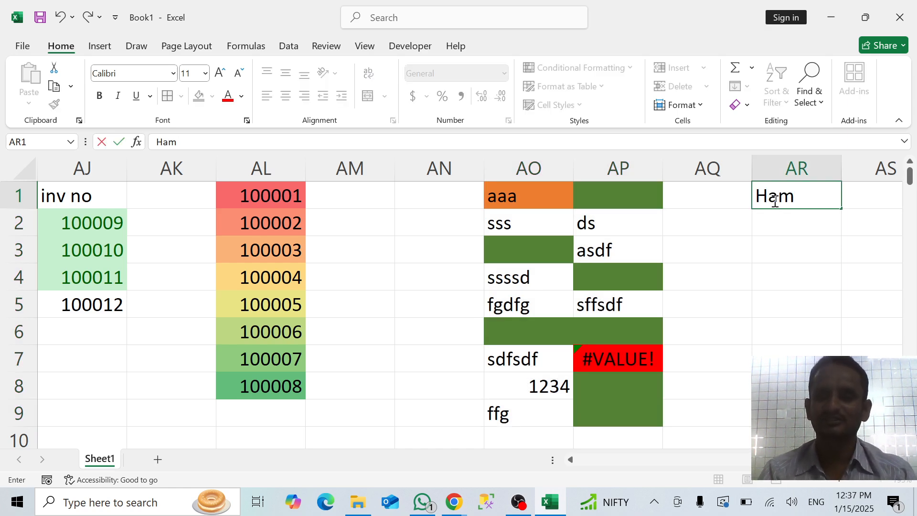
key("BackSpace")
key("BackSpace")
key("BackSpace")
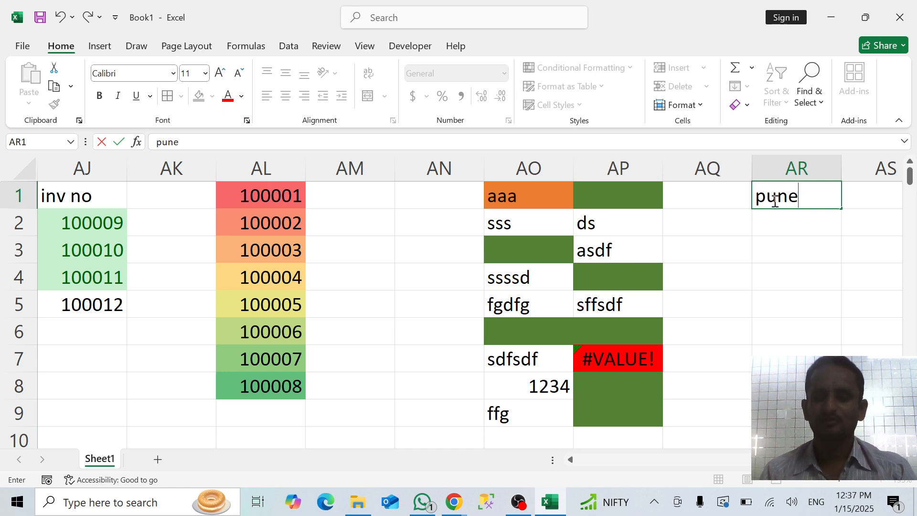
key("Return")
left_click(774, 199)
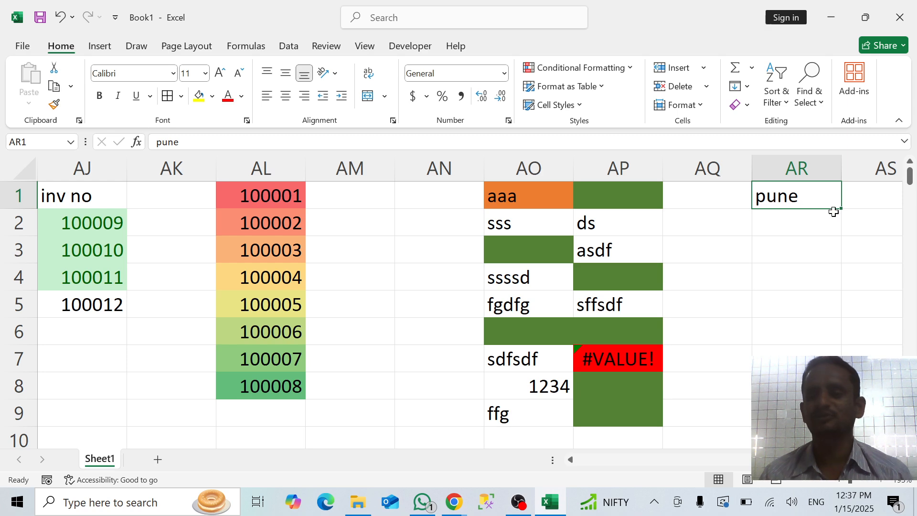
left_click_drag(843, 207, 831, 413)
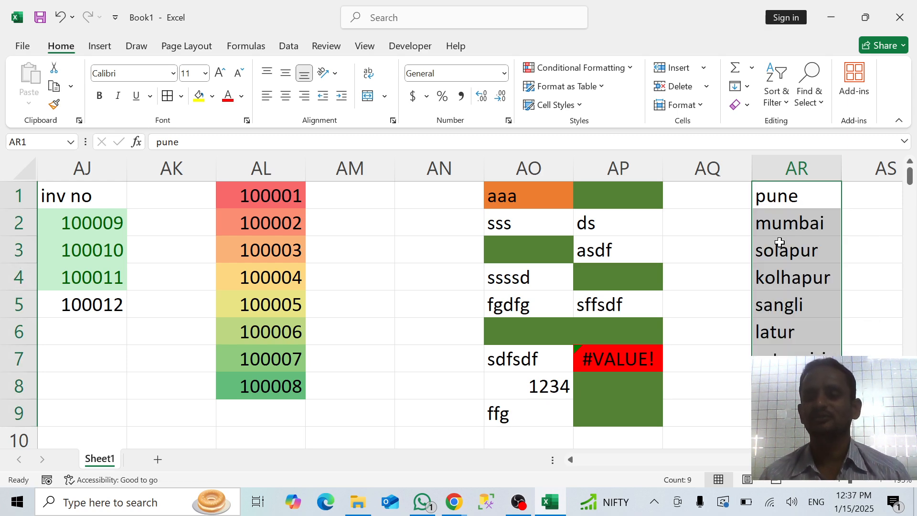
Fill AR4 and AR8 from the cells above so that solapur and ratnagiri are duplicated
left_click(780, 269)
key("ctrl+d")
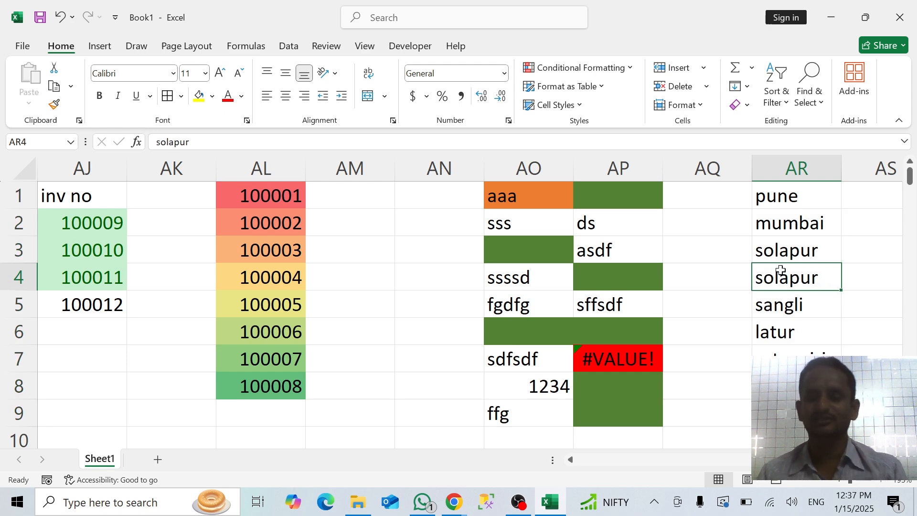
key("Down")
key("Down")
key("Down")
key("Down")
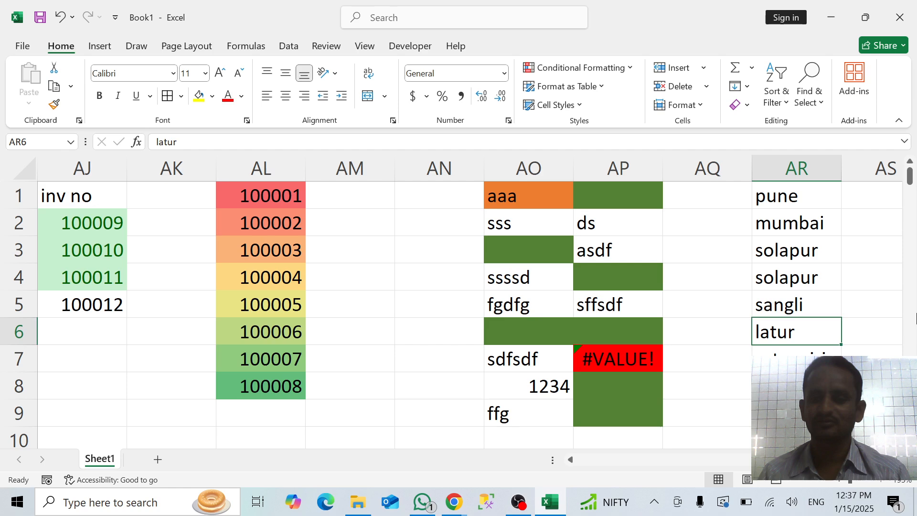
key("ctrl+d")
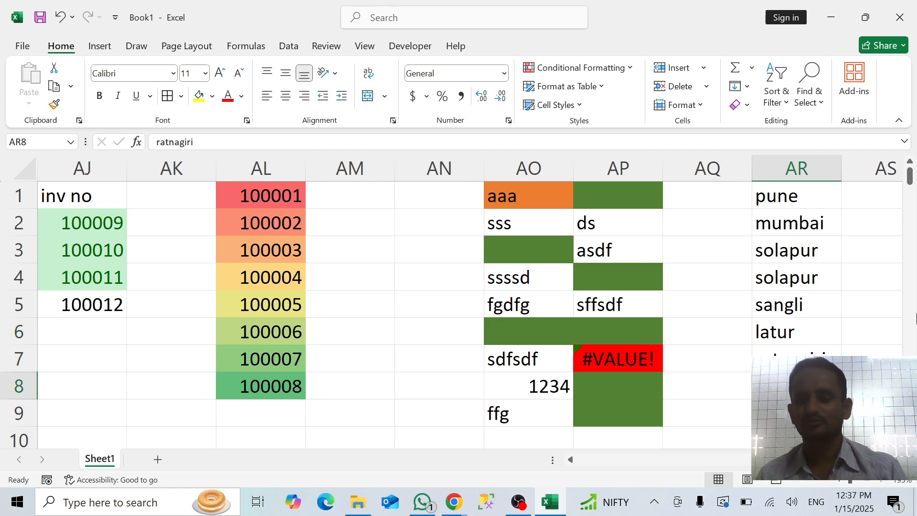
Fill AR10 from the cell above with a duplicate of nanaded
key("Up")
key("Down")
key("Down")
key("Down")
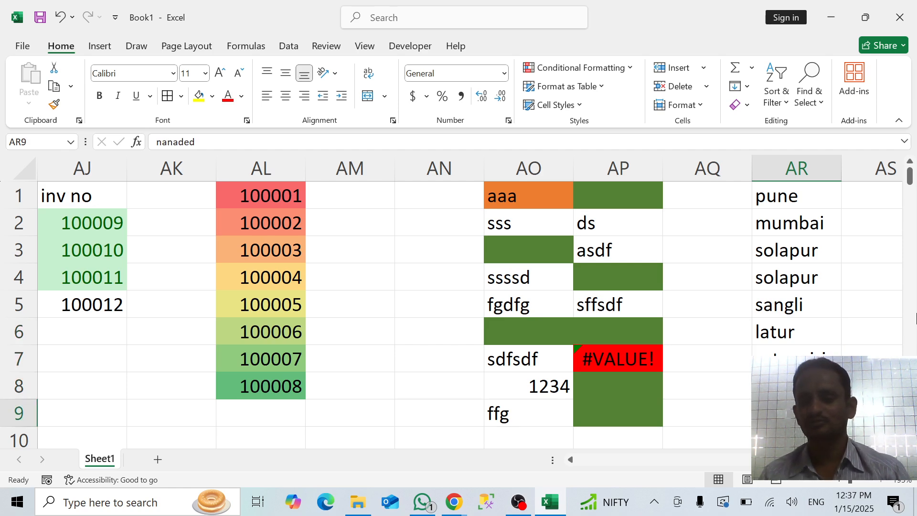
key("Up")
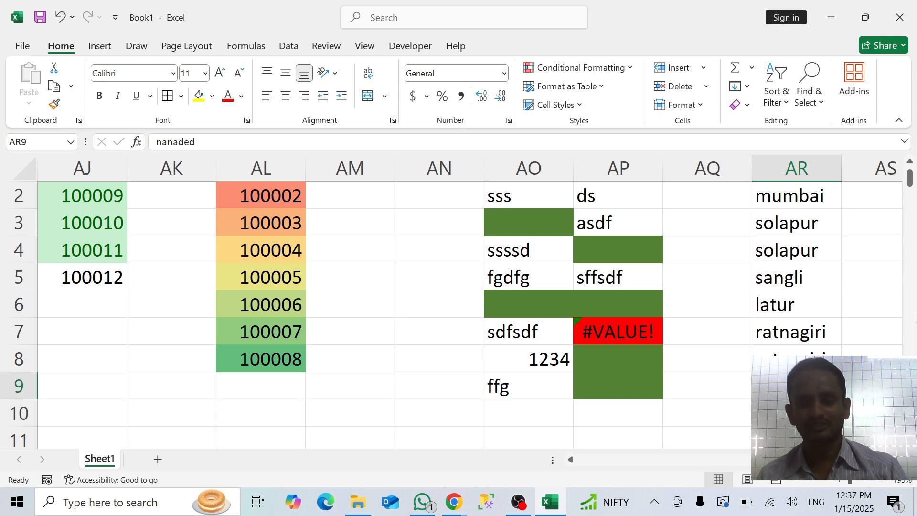
key("Down")
key("ctrl+d")
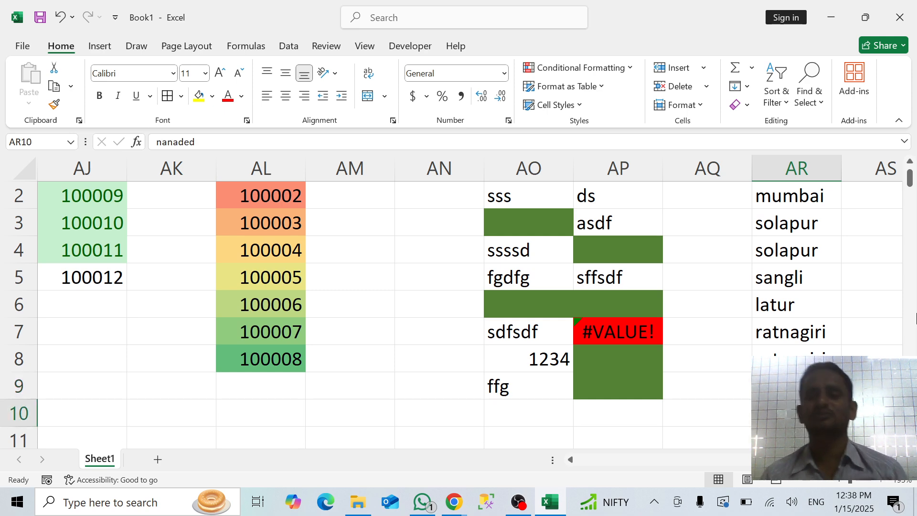
Start a "Format only unique or duplicate values" rule for AR1:AR10 with duplicate values as the condition
key("ctrl+shift+Up")
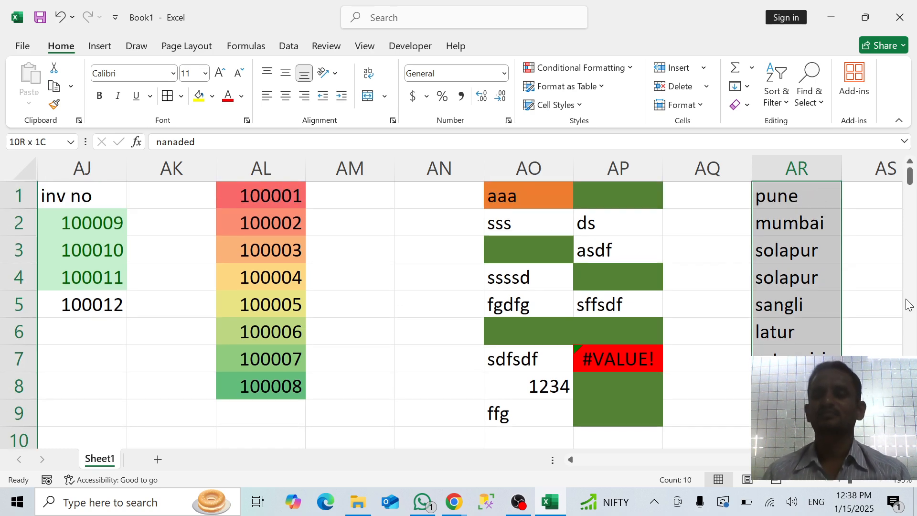
left_click(575, 68)
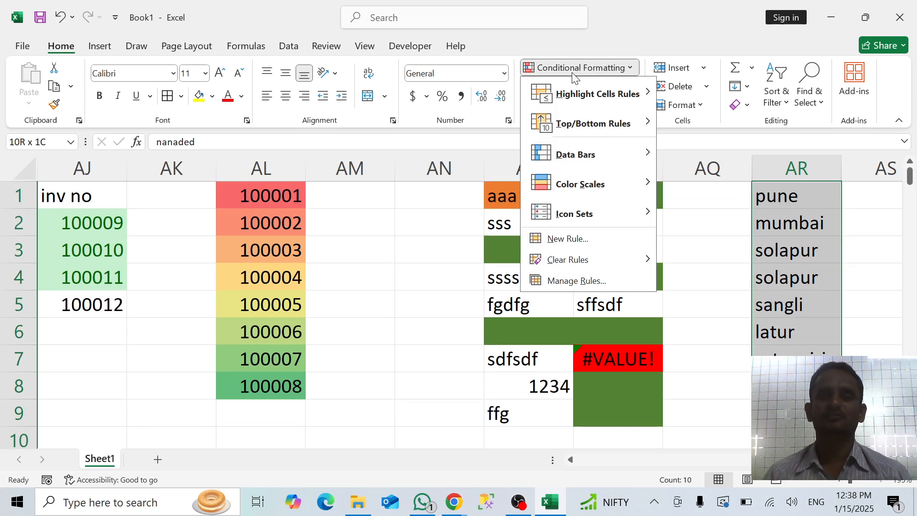
left_click(563, 239)
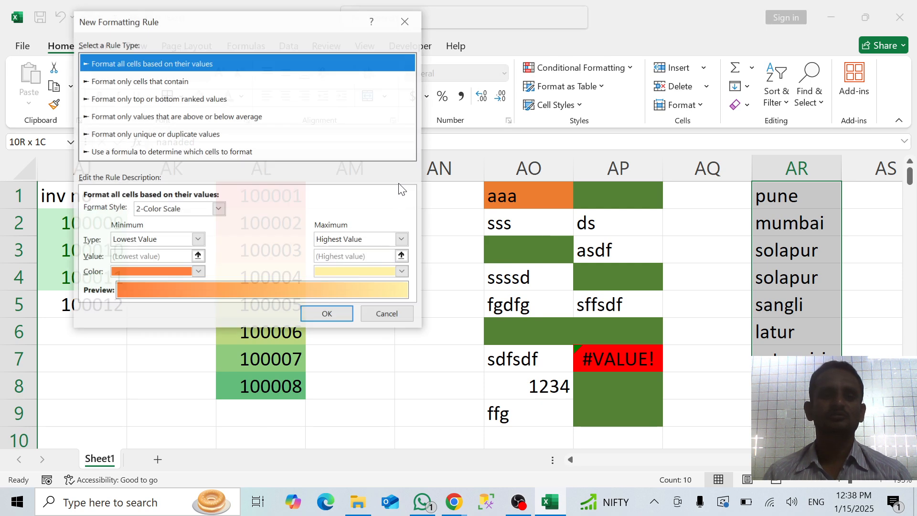
left_click(232, 151)
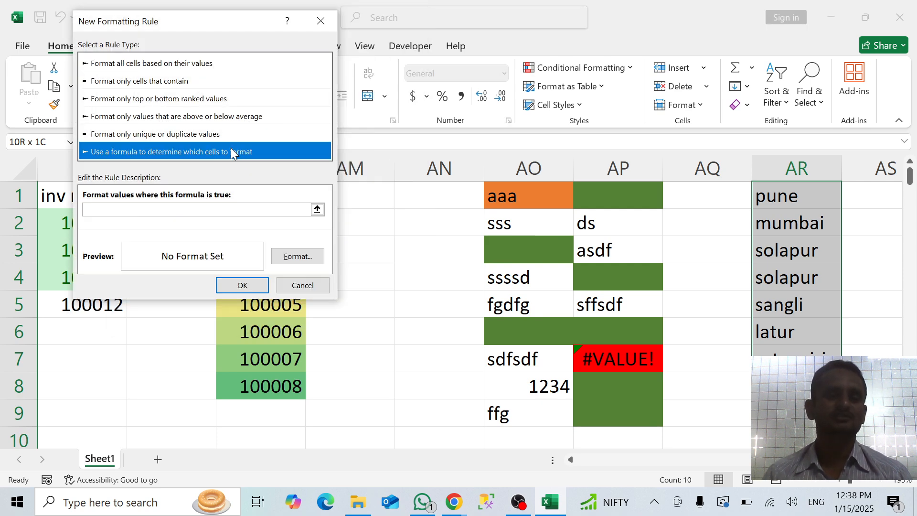
left_click(203, 134)
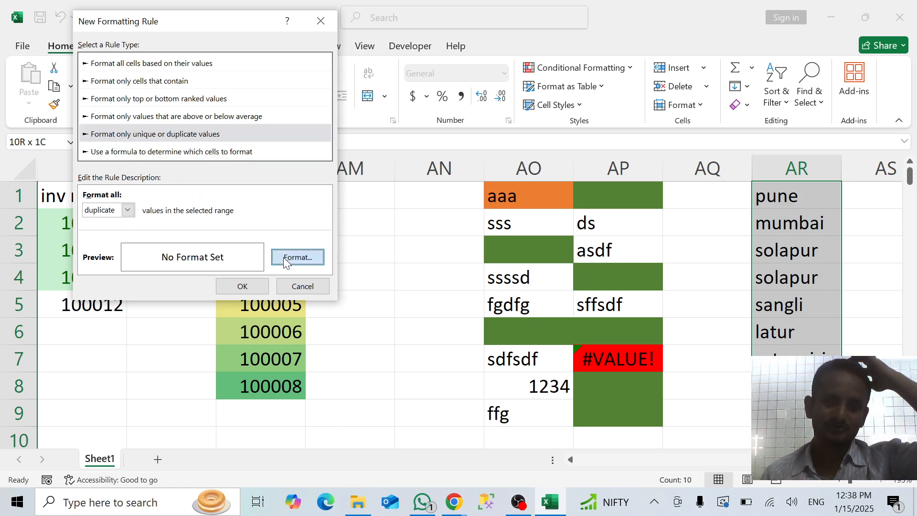
Give the duplicate values rule a light blue background fill, apply it to AR1:AR10 and check the highlighted cities
left_click(297, 257)
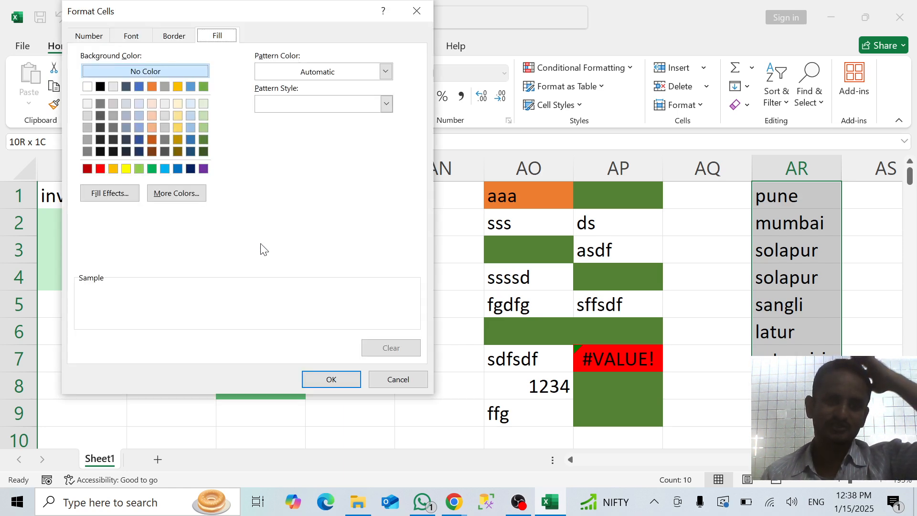
left_click(161, 167)
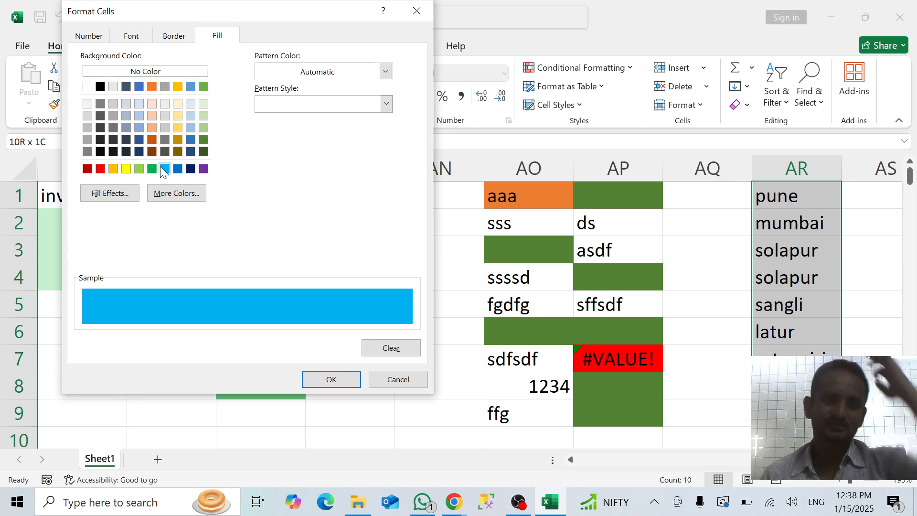
left_click(325, 372)
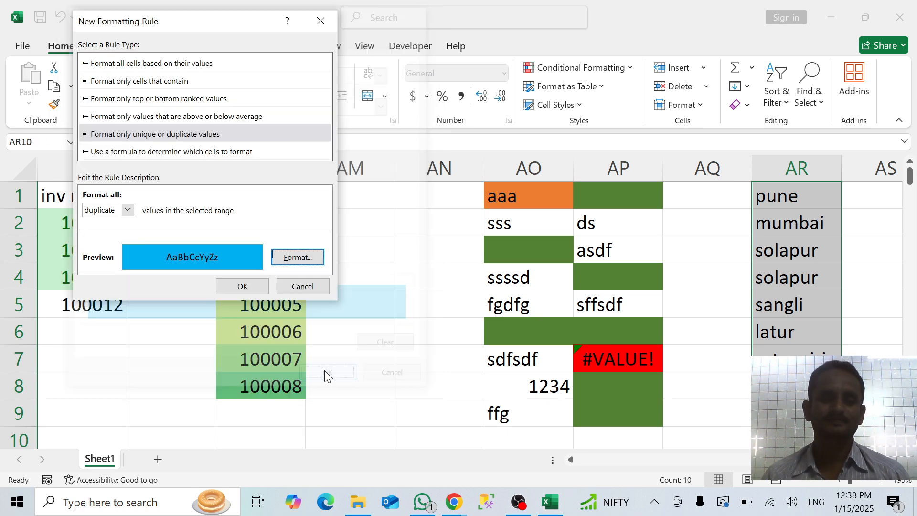
left_click(248, 286)
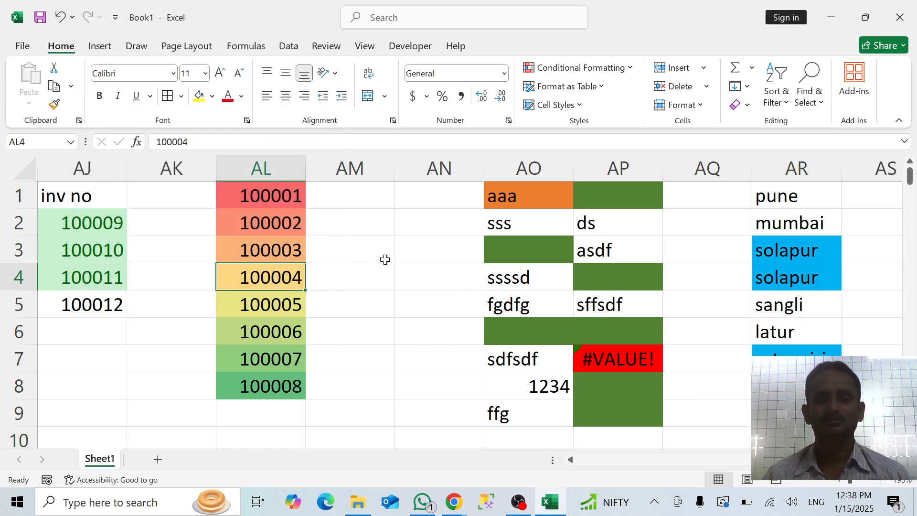
scroll(715, 296, "down", 1)
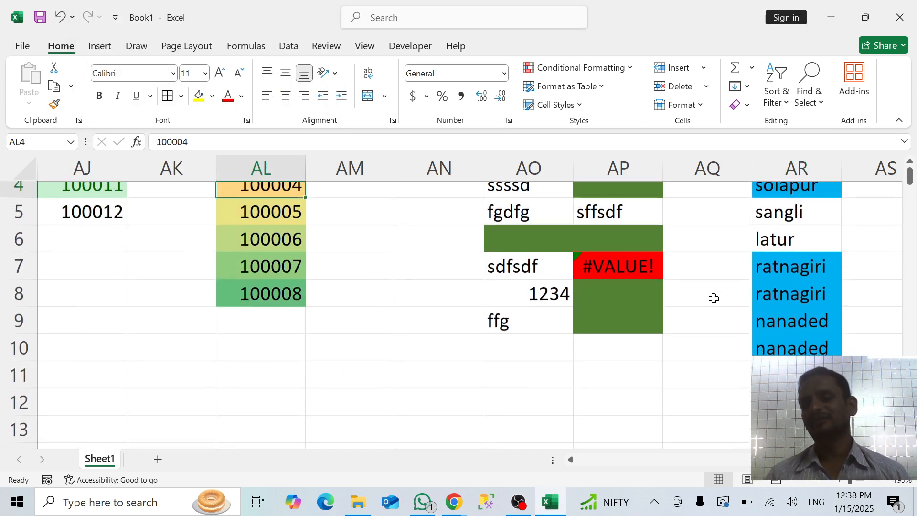
scroll(713, 298, "up", 1)
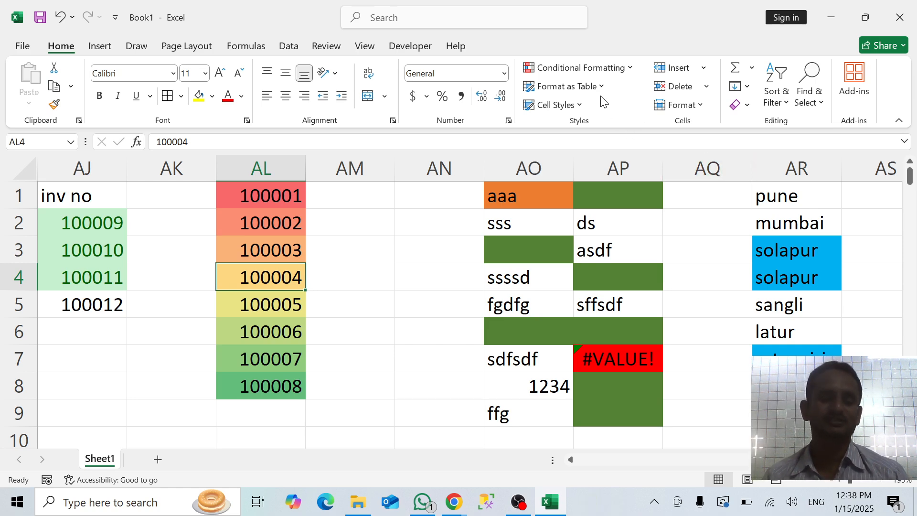
Undo the duplicate values formatting on AR1:AR10 and start a "Format only unique or duplicate values" rule there with unique values as the condition
key("ctrl+z")
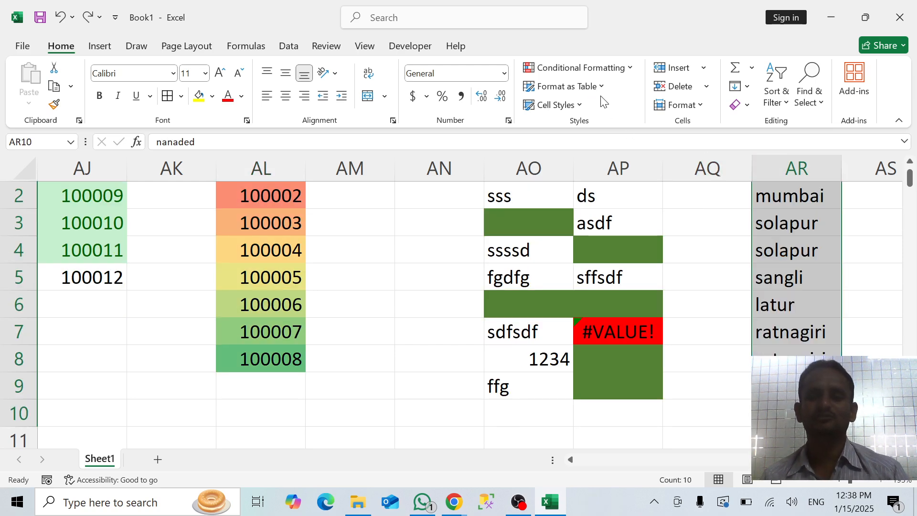
left_click(595, 70)
left_click(556, 278)
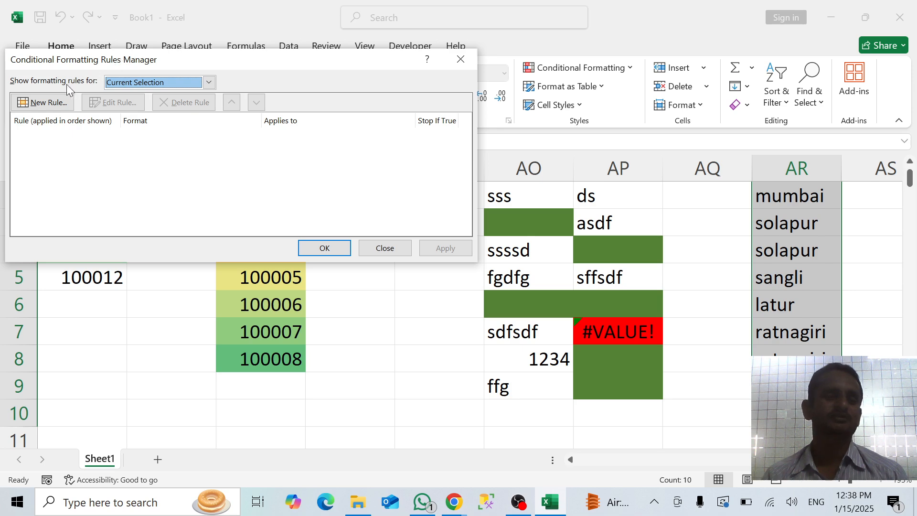
left_click(51, 106)
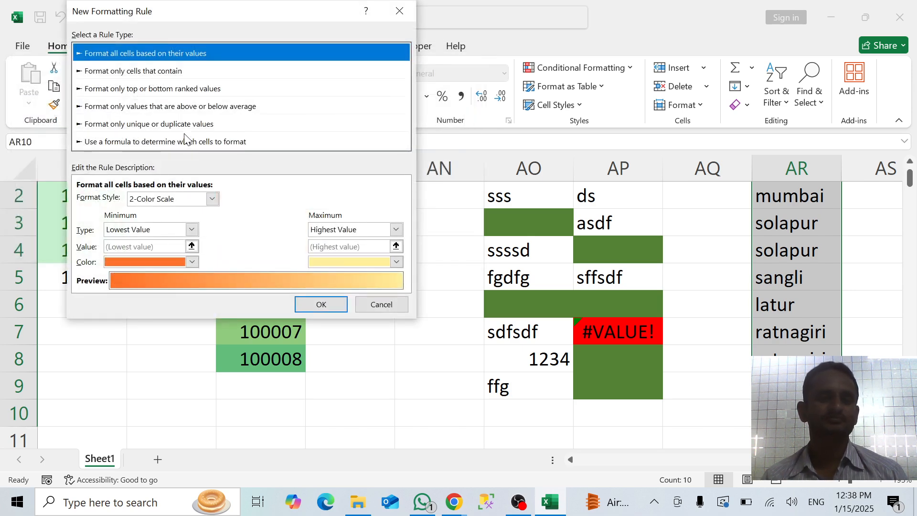
left_click(184, 124)
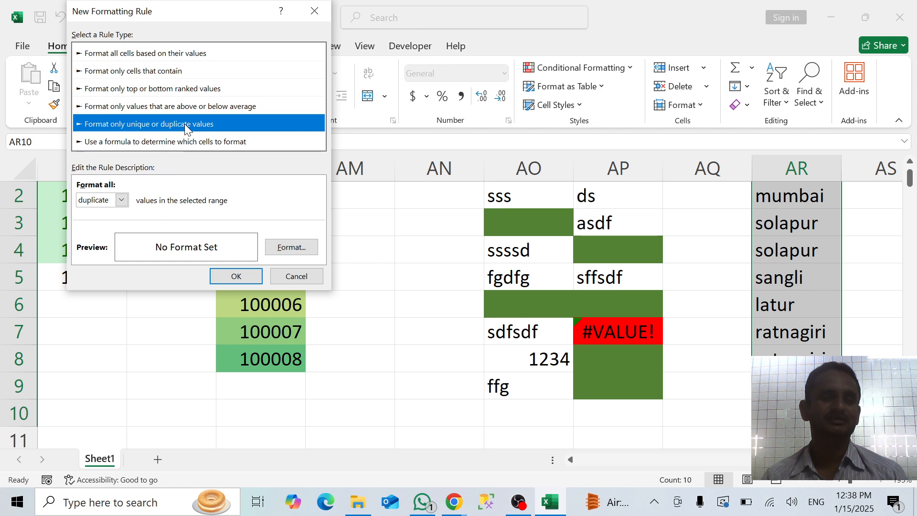
left_click(123, 200)
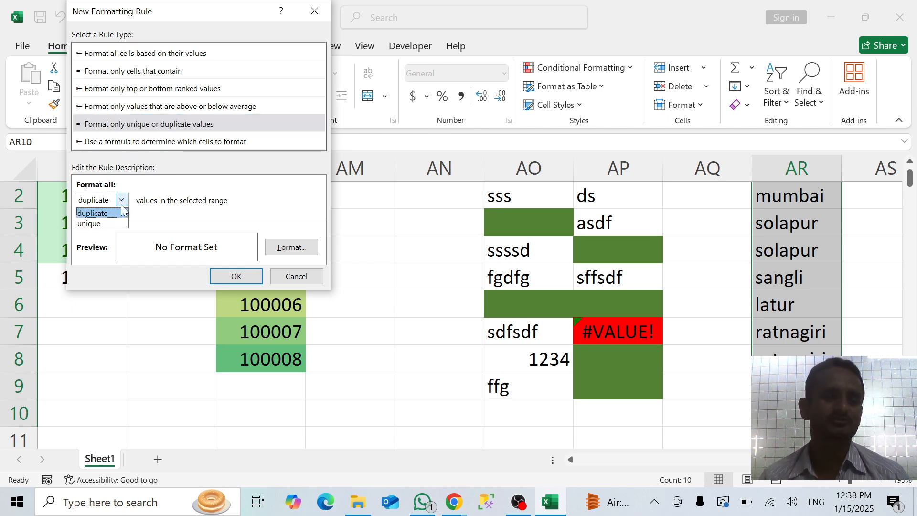
left_click(99, 223)
Give the unique values rule a light gold background fill, apply it to AR1:AR10 and check the highlighted cities
left_click(292, 247)
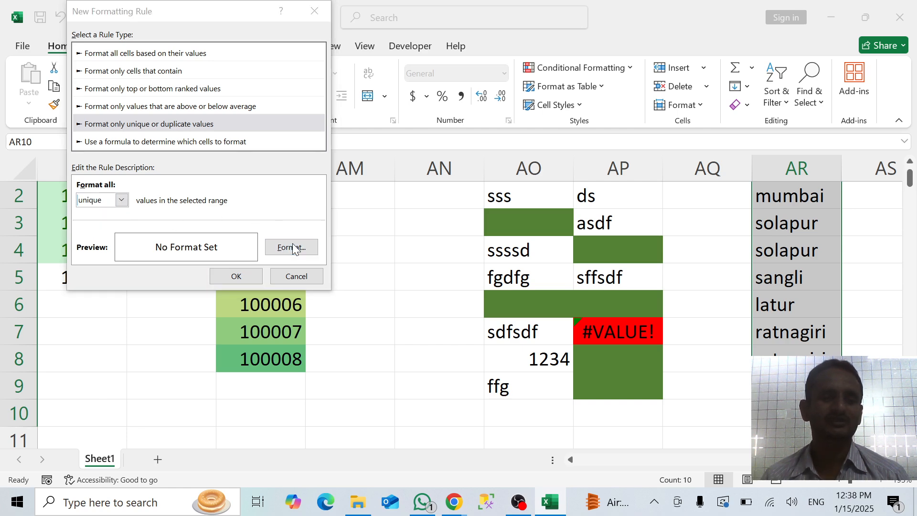
left_click(171, 128)
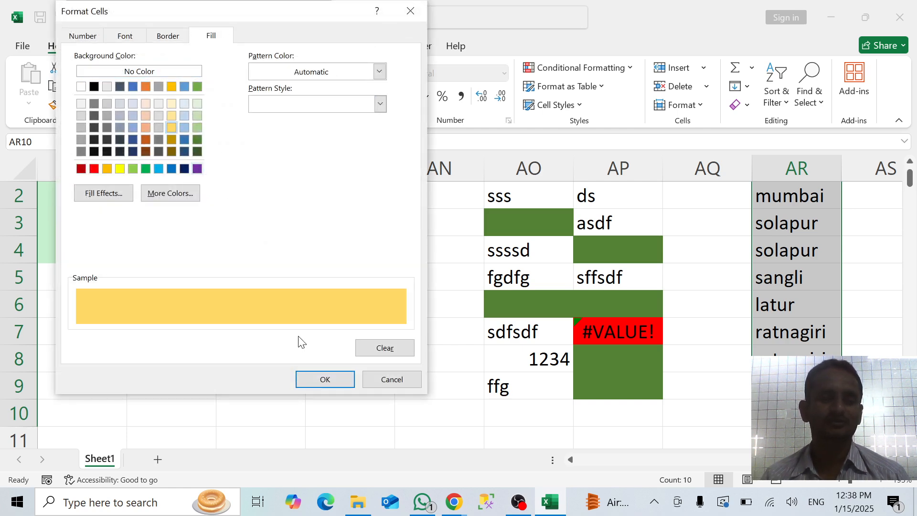
left_click(325, 379)
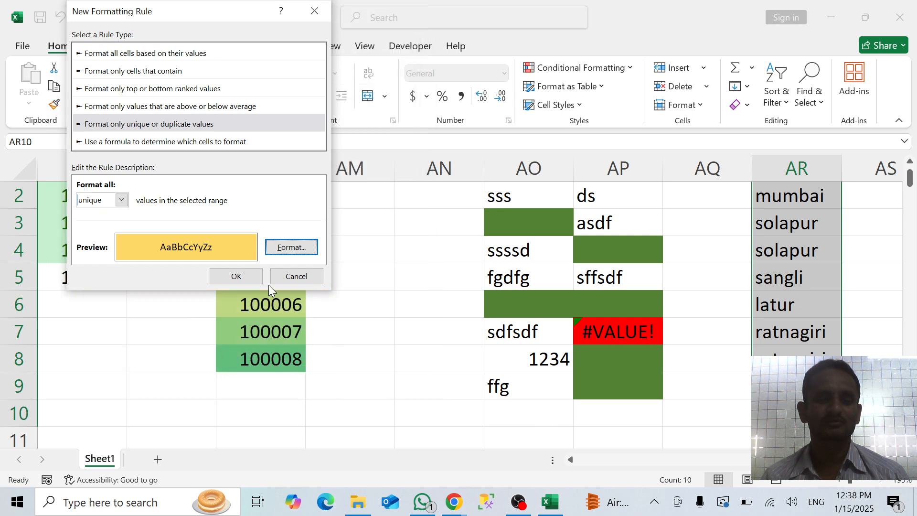
left_click(251, 283)
left_click(459, 248)
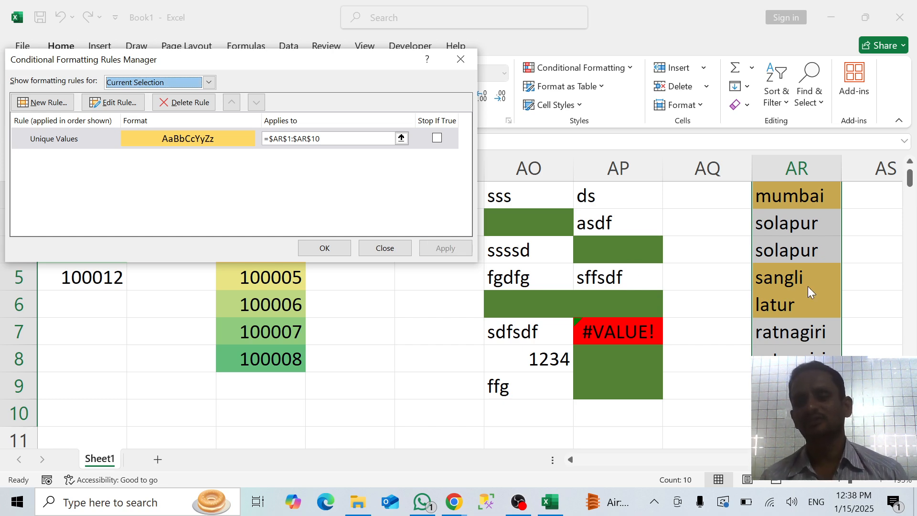
left_click(347, 245)
left_click(785, 299)
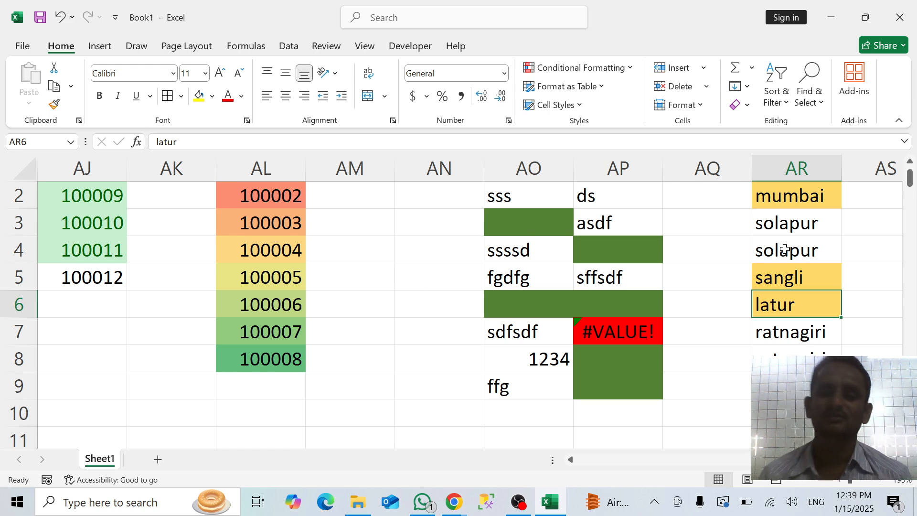
left_click(724, 267)
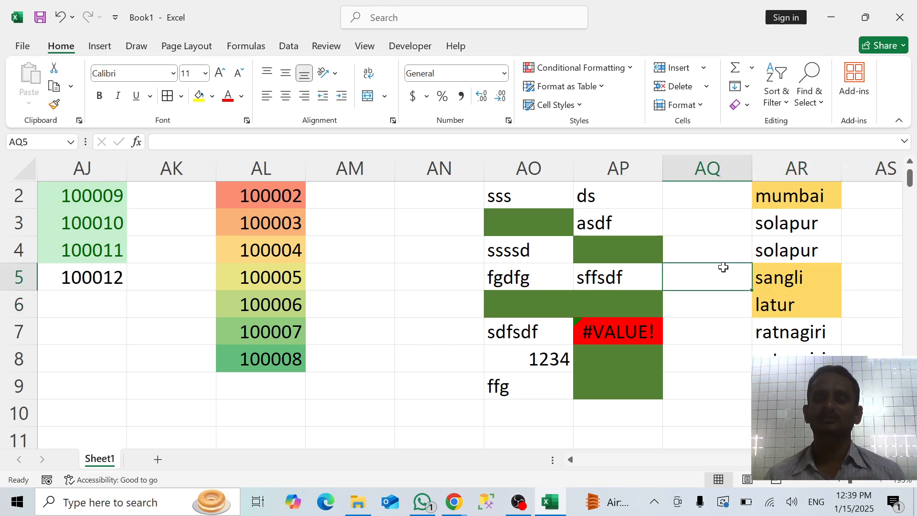
key("Right")
key("Right")
key("Right")
key("Right")
key("Right")
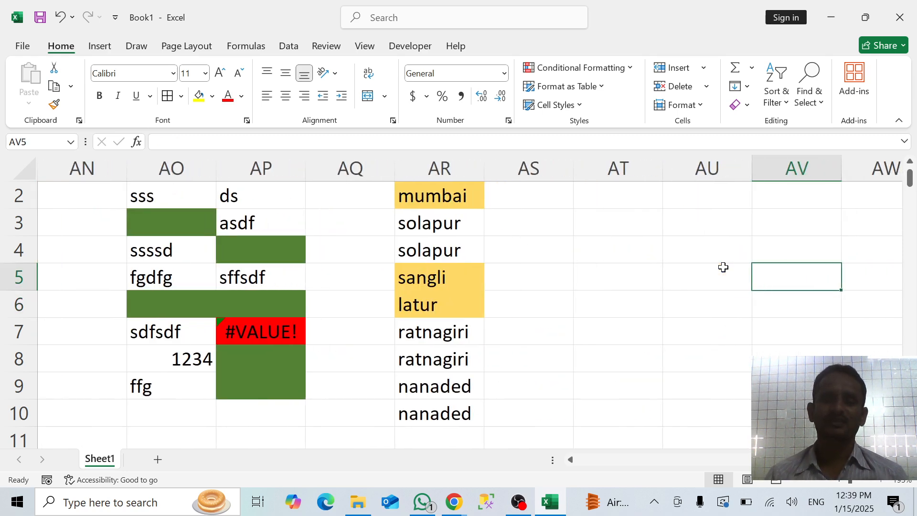
left_click(614, 68)
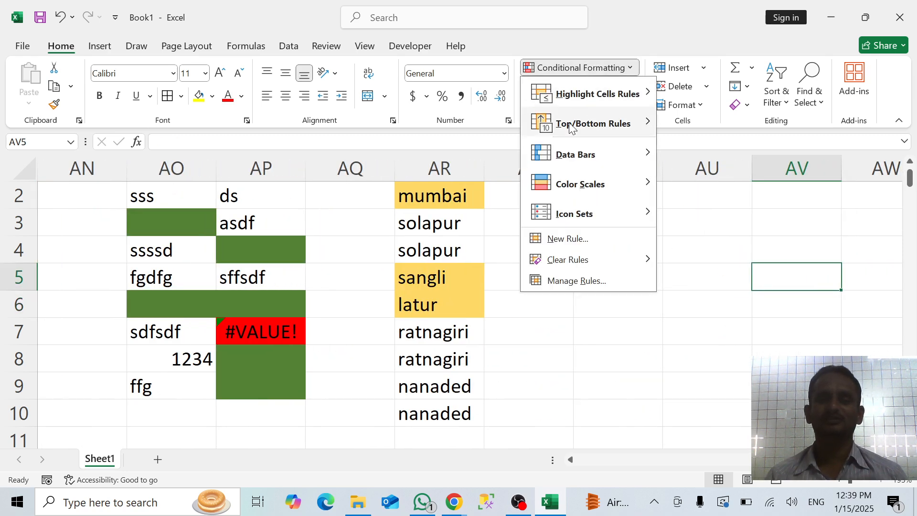
left_click(568, 280)
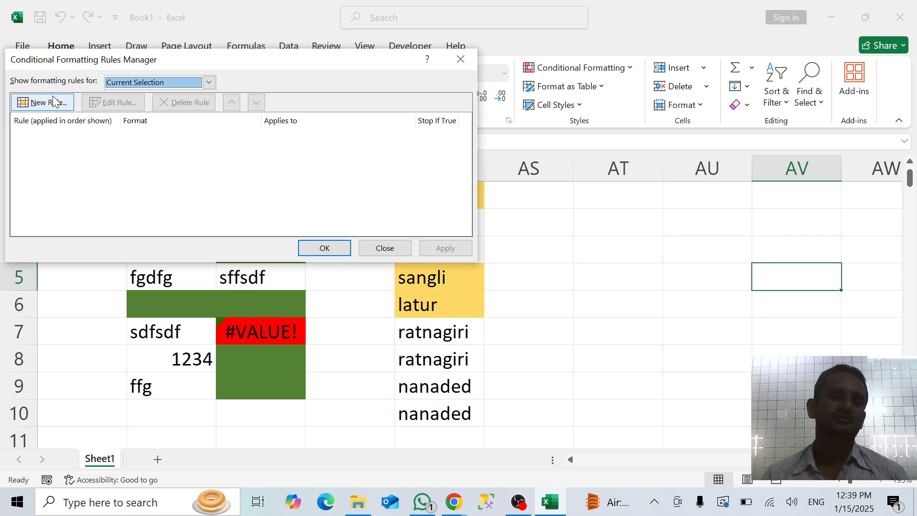
left_click(54, 101)
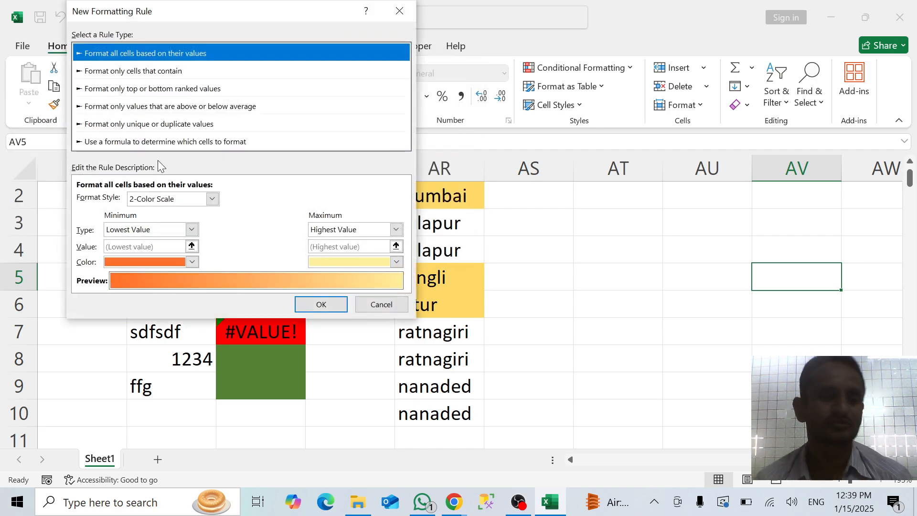
left_click(145, 138)
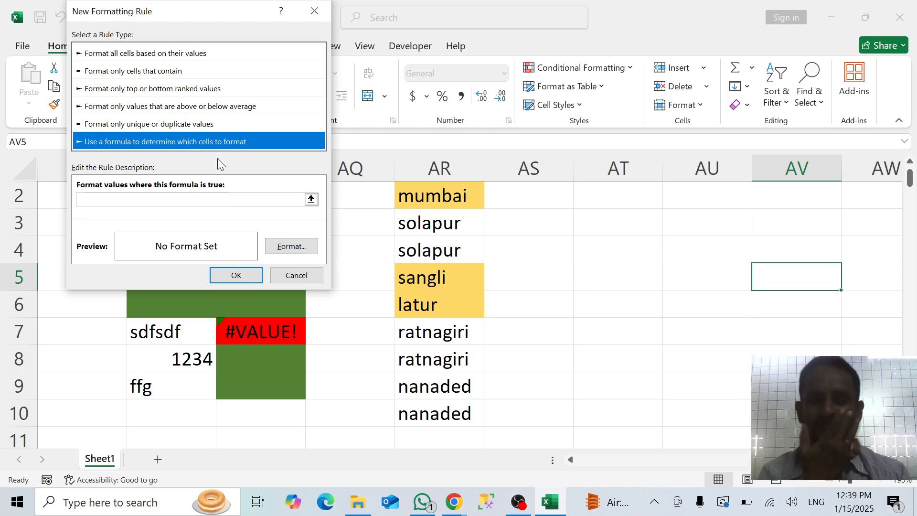
left_click(127, 199)
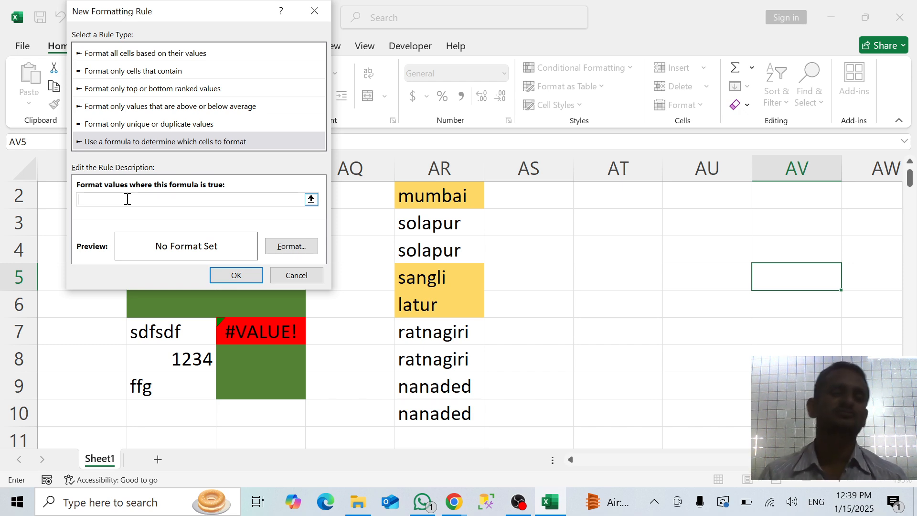
left_click(314, 11)
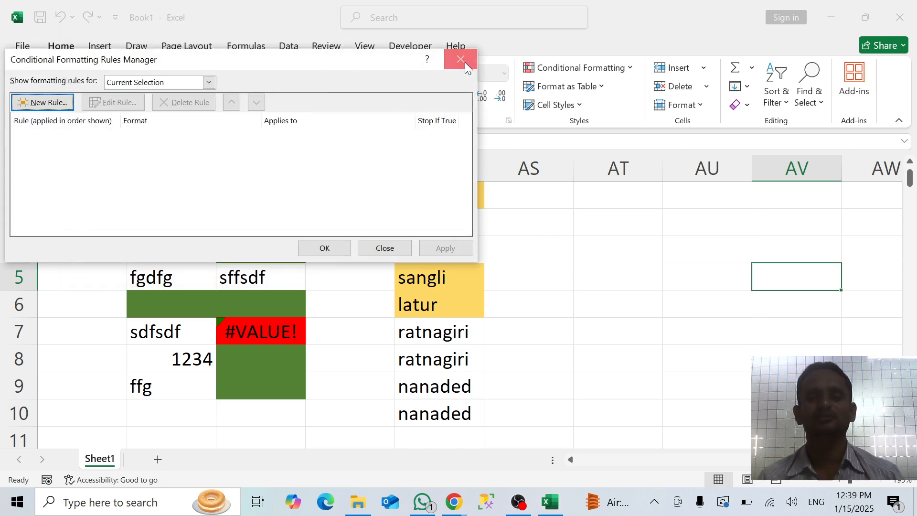
left_click(461, 59)
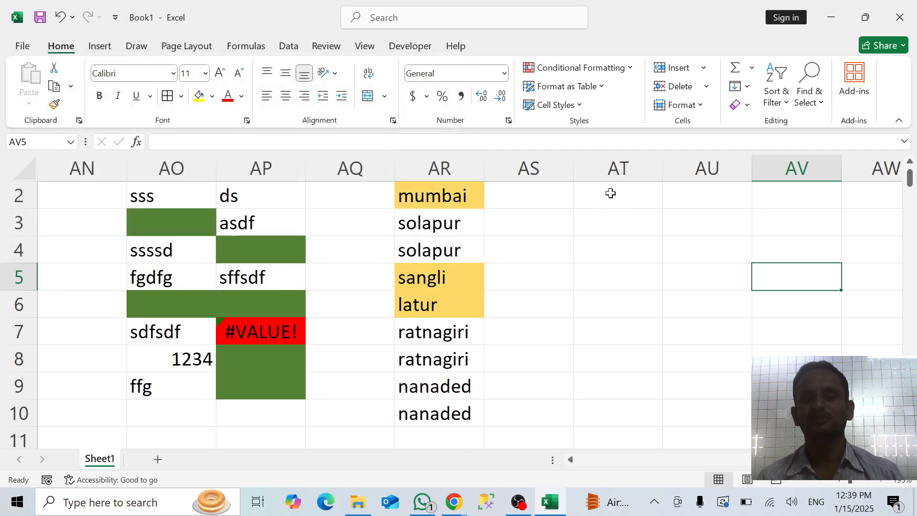
Enter the formula =RANDBETWEEN(20,80) in cell AT2
left_click(611, 194)
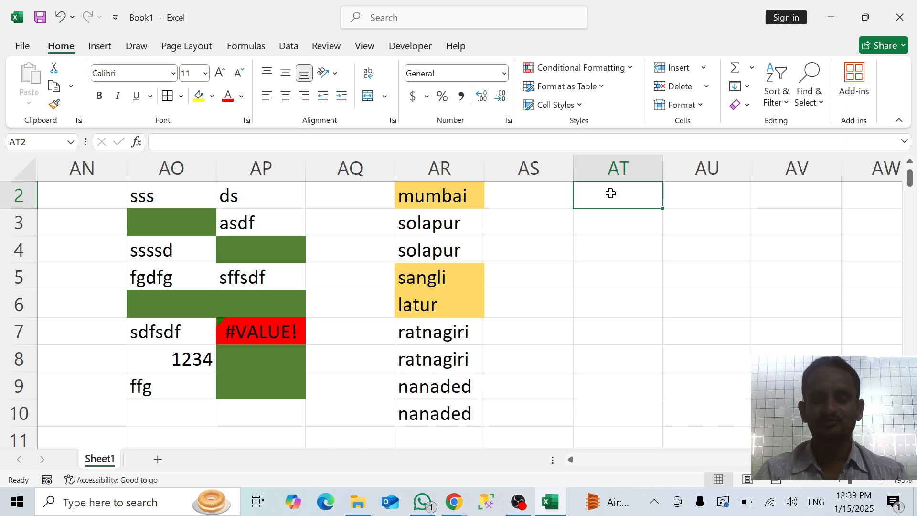
type("=rand")
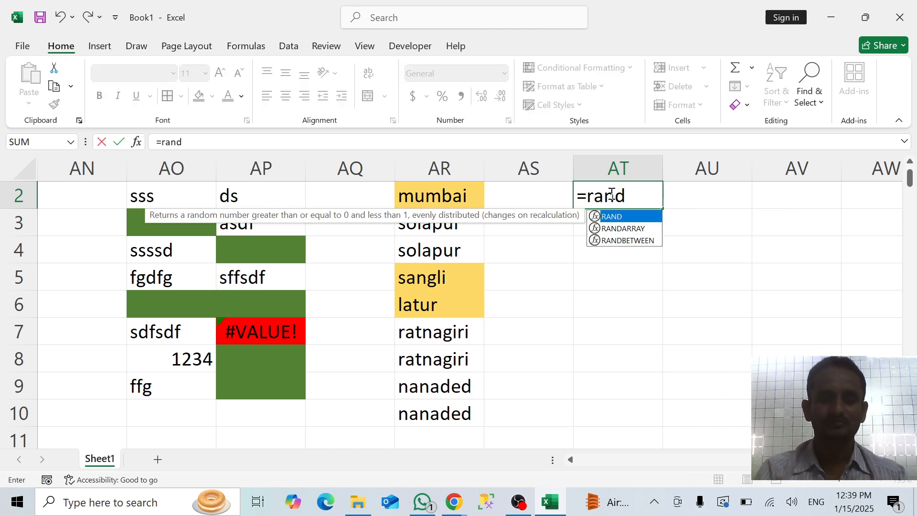
type("n")
key("BackSpace")
type("b")
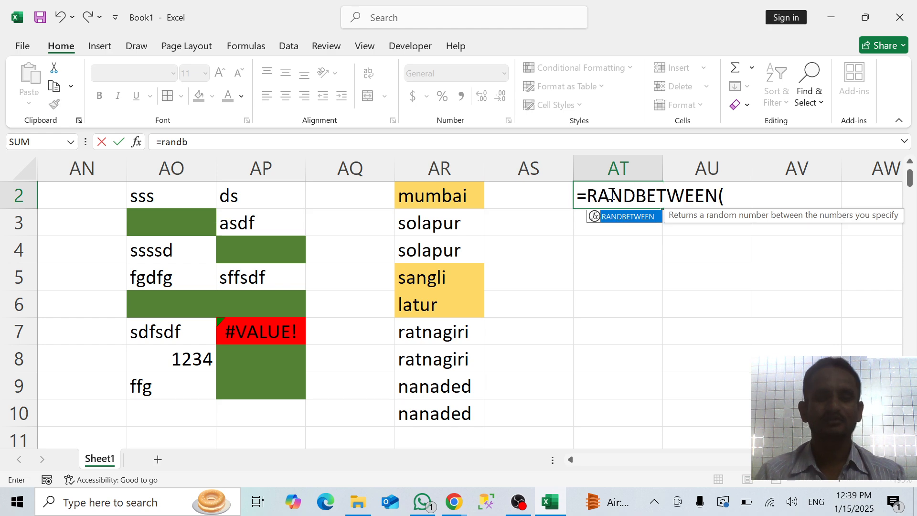
key("Tab")
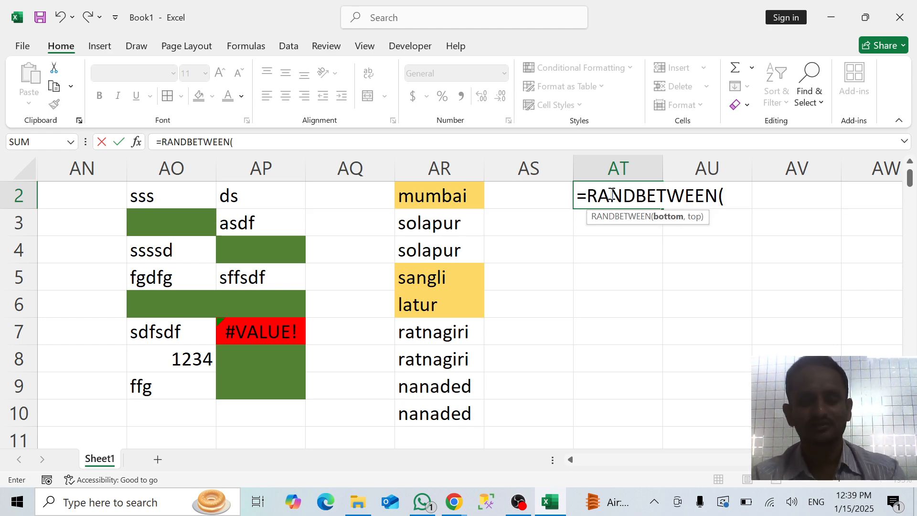
type("20,")
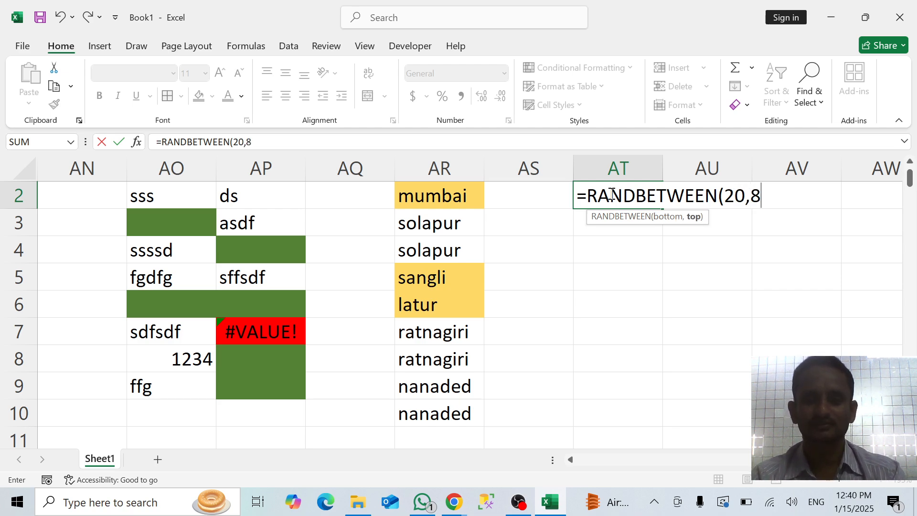
type("80)")
key("Return")
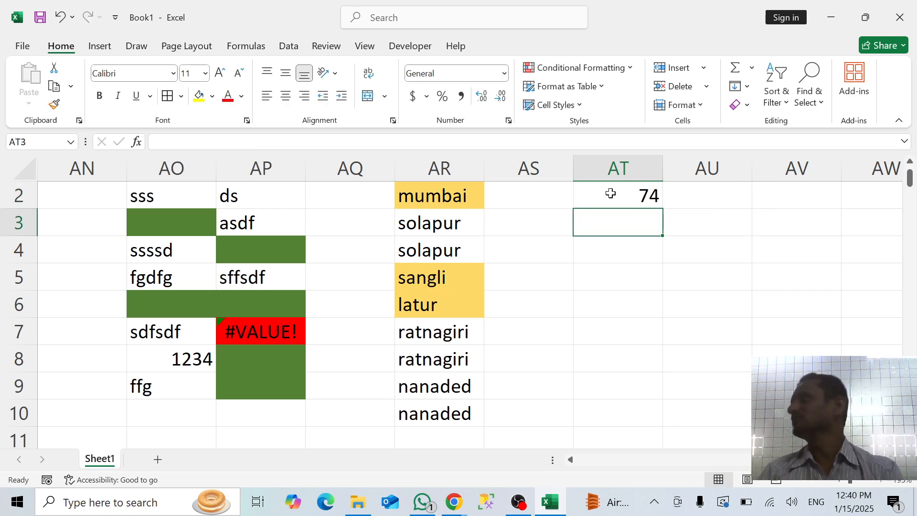
Fill the RANDBETWEEN formula from AT2 down to AT12
left_click(610, 193)
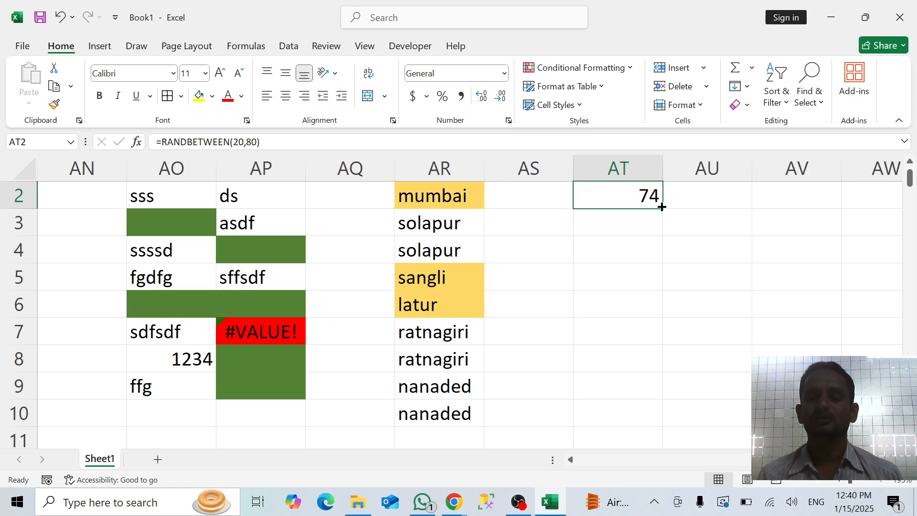
left_click_drag(661, 207, 641, 365)
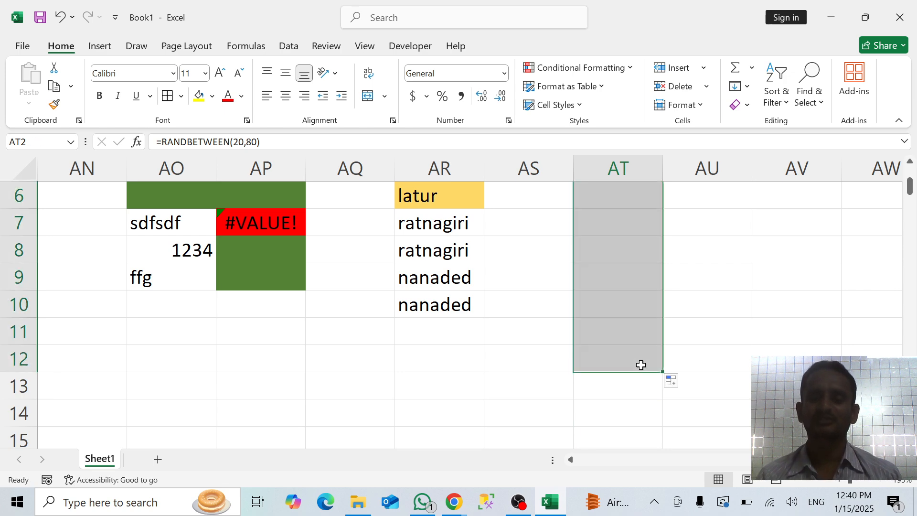
scroll(708, 319, "up", 2)
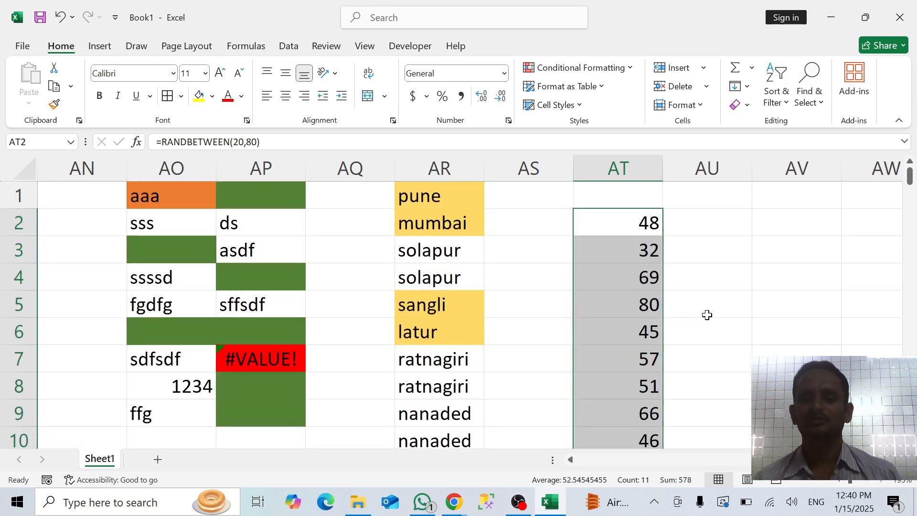
Copy the RANDBETWEEN formula from AT2 into AT1 and look over the random numbers in column AT
left_click(639, 197)
key("Down")
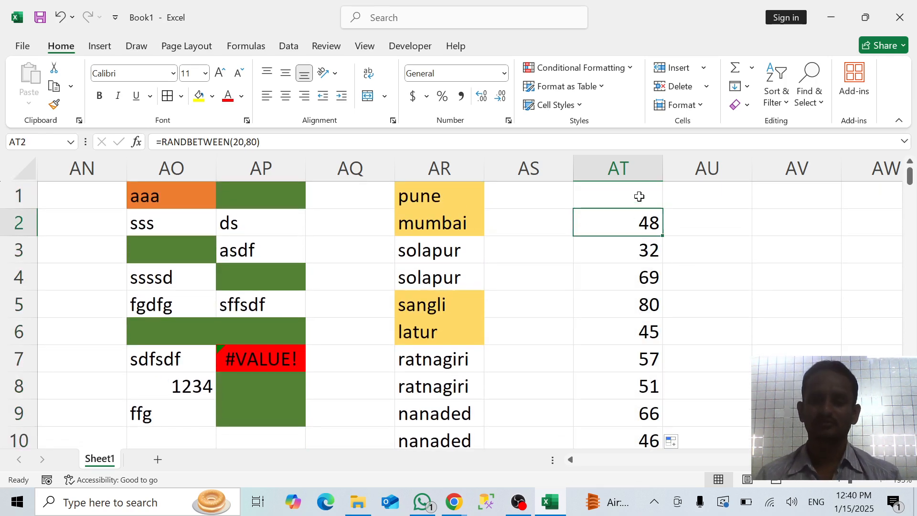
key("ctrl+c")
key("Up")
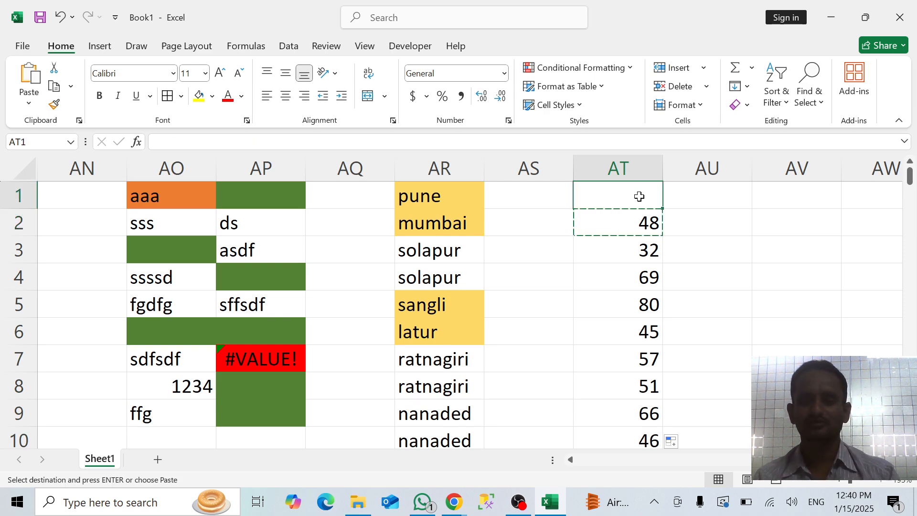
key("ctrl+v")
key("Right")
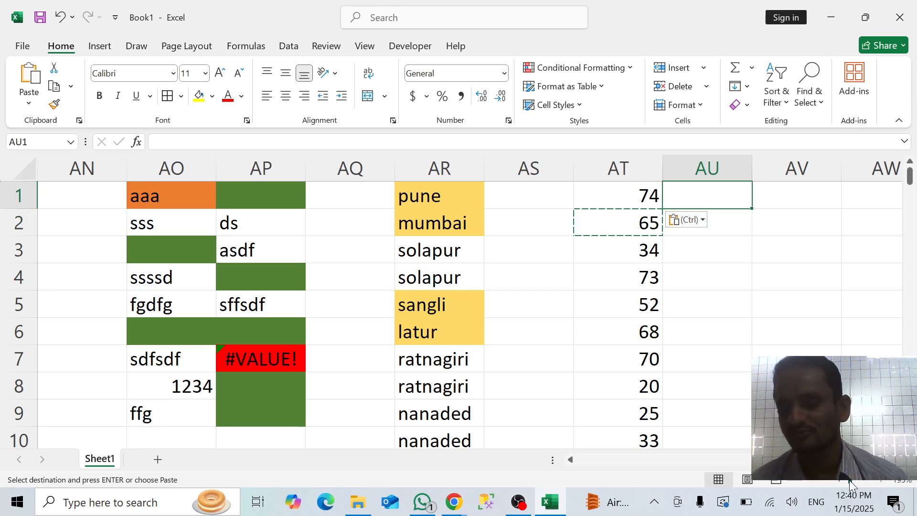
left_click_drag(849, 480, 842, 480)
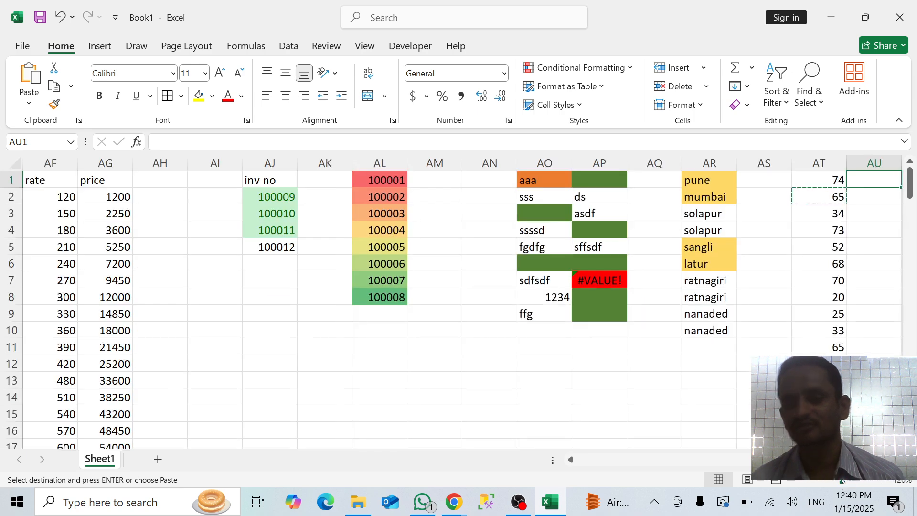
left_click(846, 483)
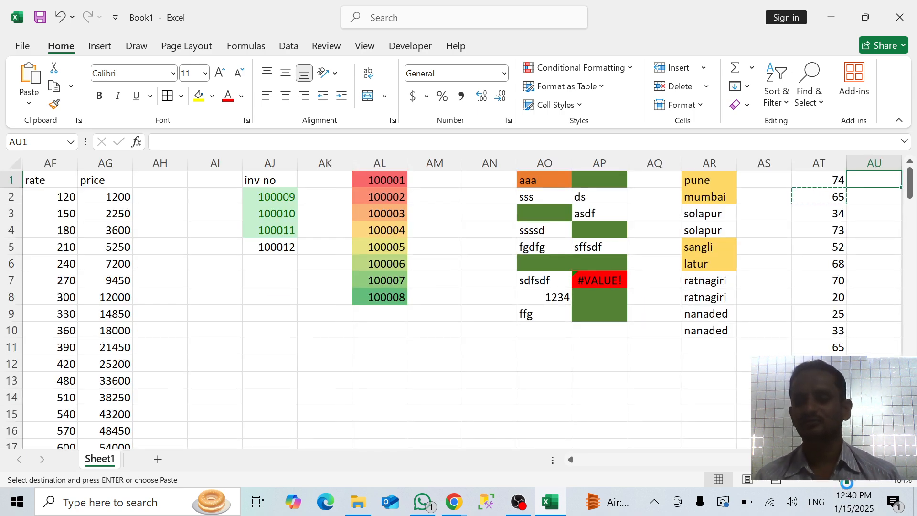
scroll(773, 267, "down", 1)
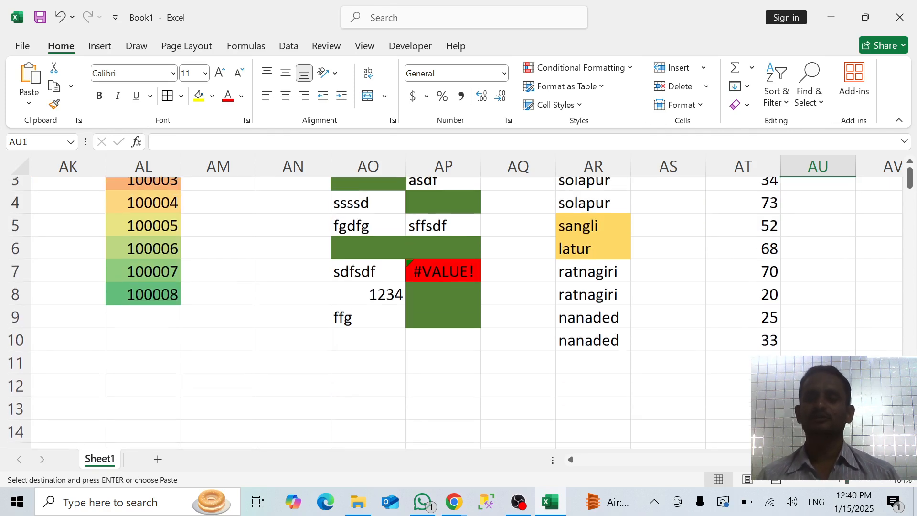
scroll(774, 267, "up", 1)
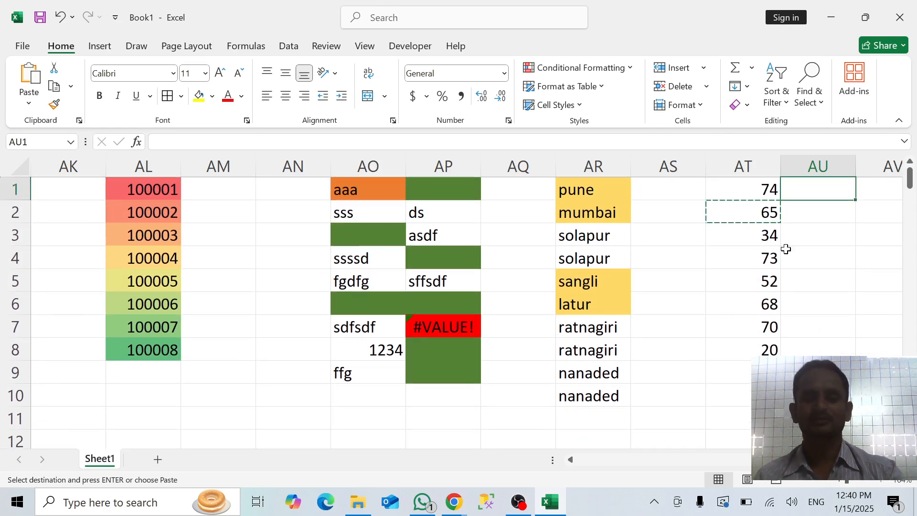
Clear the pending copy of AT2 and copy the random numbers in AT1:AT12
left_click(850, 282)
key("Escape")
key("Right")
key("Right")
key("Right")
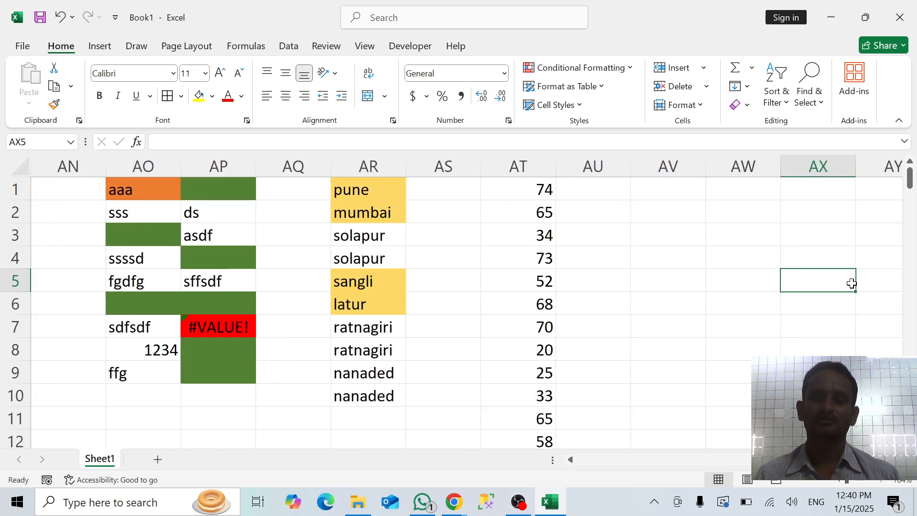
left_click(545, 192)
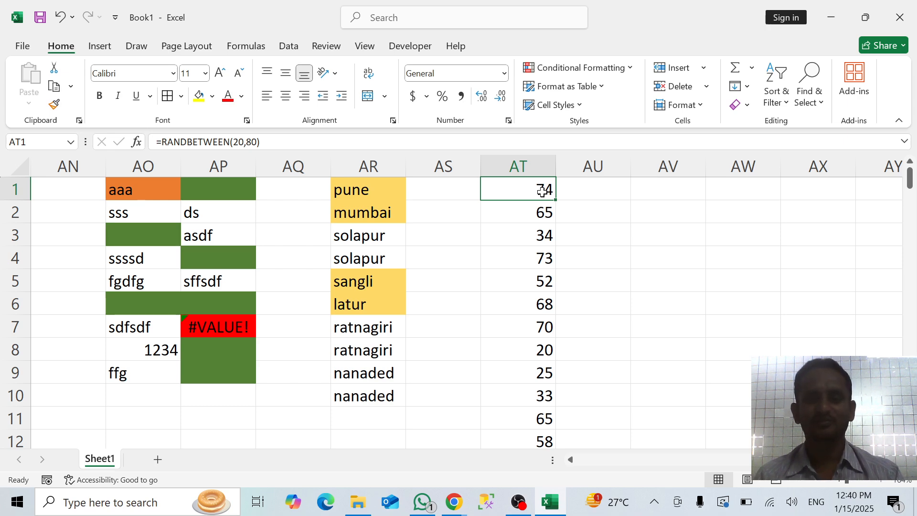
key("ctrl+shift+Down")
key("ctrl+c")
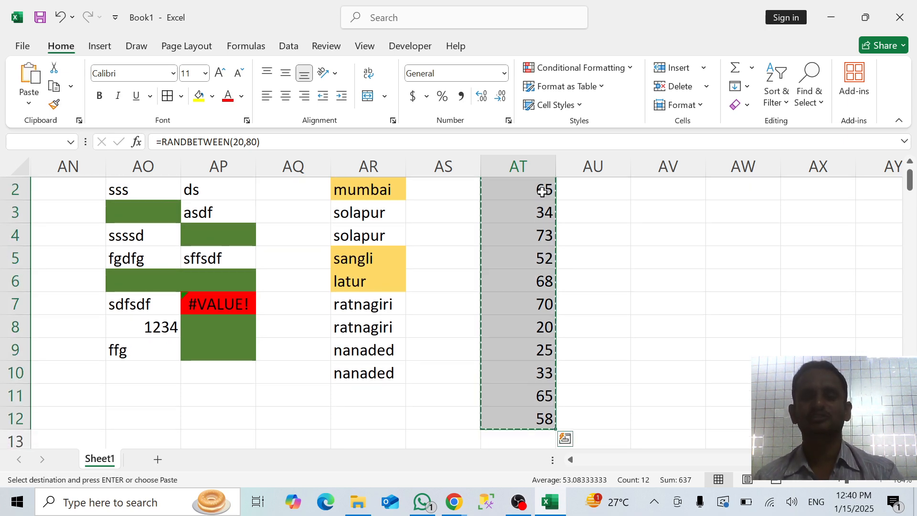
Paste the copied numbers over AT1:AT12 as values only, replacing the RANDBETWEEN formulas
right_click(543, 191)
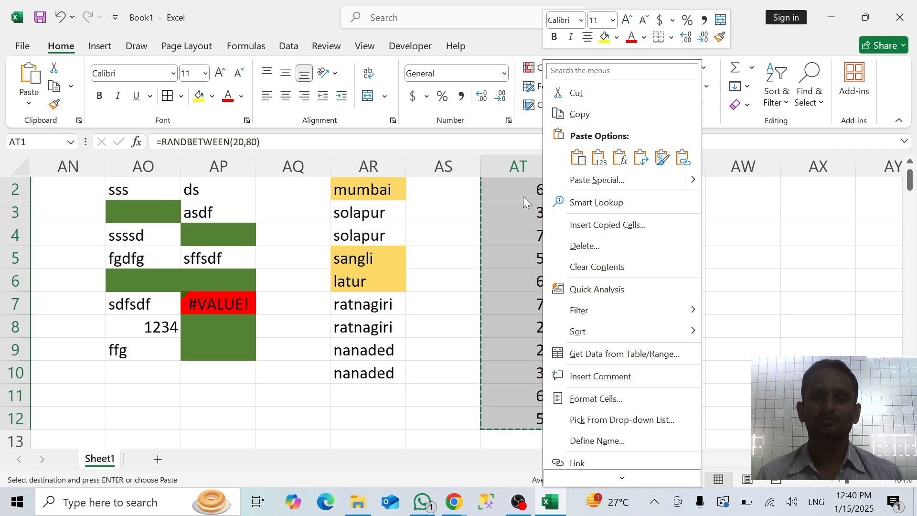
left_click(578, 187)
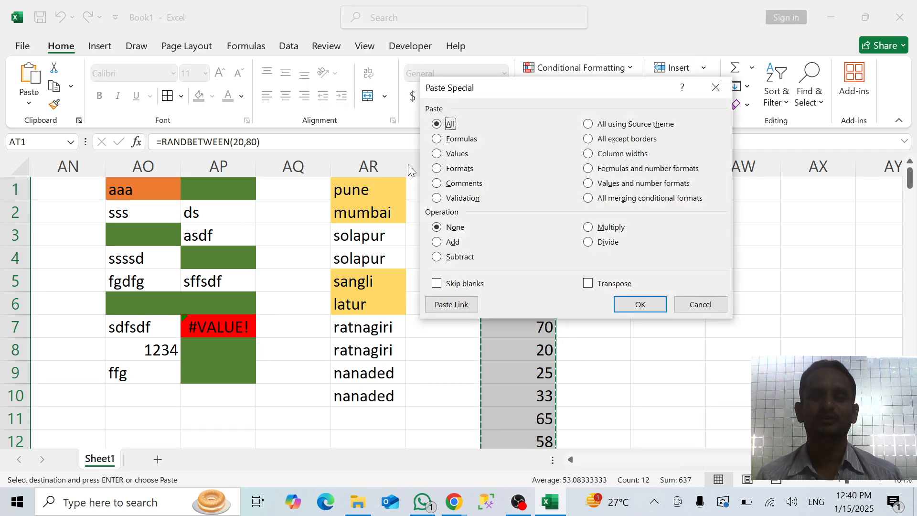
left_click(454, 158)
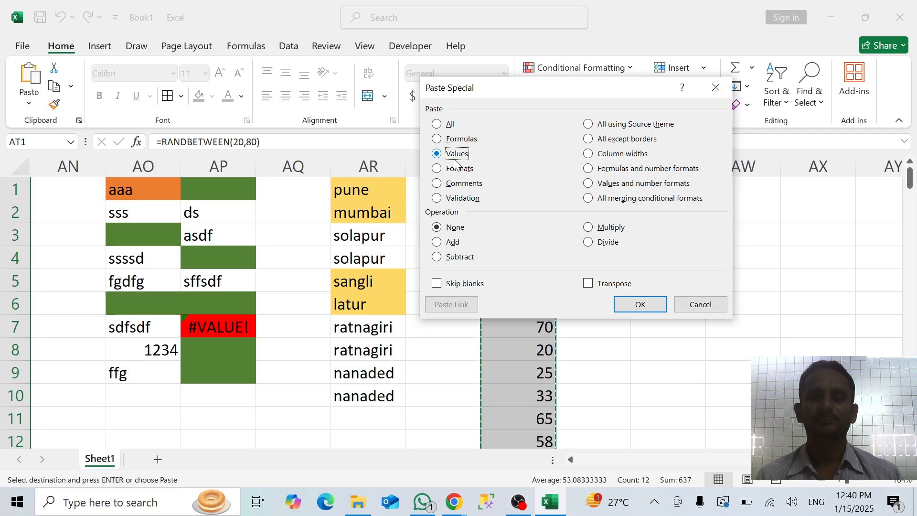
left_click(640, 305)
left_click(594, 311)
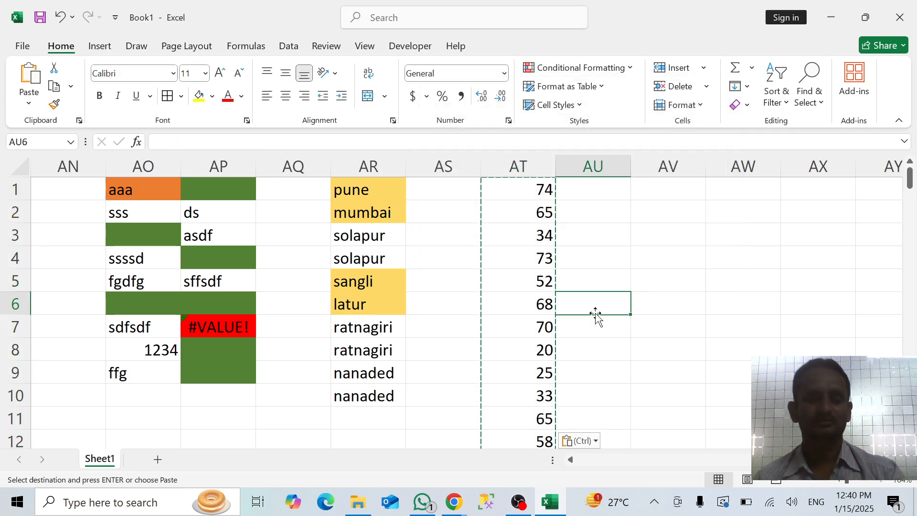
key("Escape")
Fill cell AW1 with yellow as the first colour of a legend beside the numbers
left_click(667, 193)
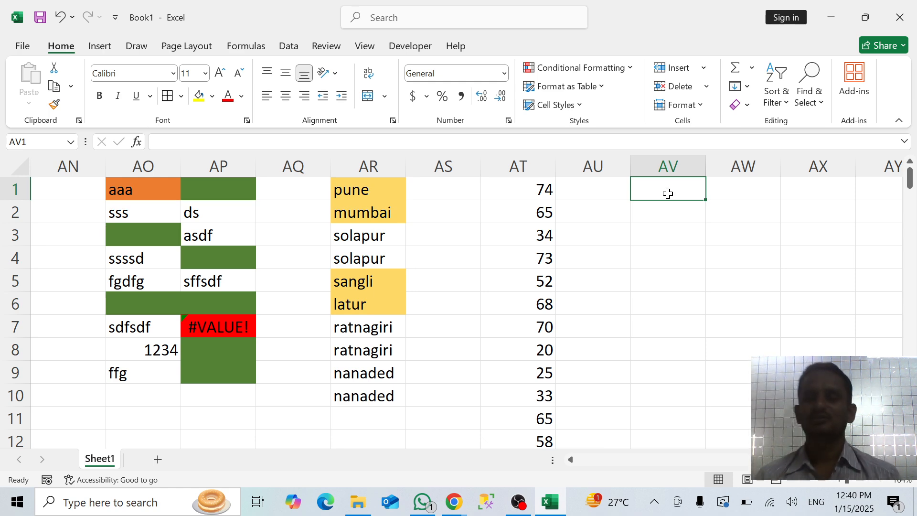
left_click(745, 188)
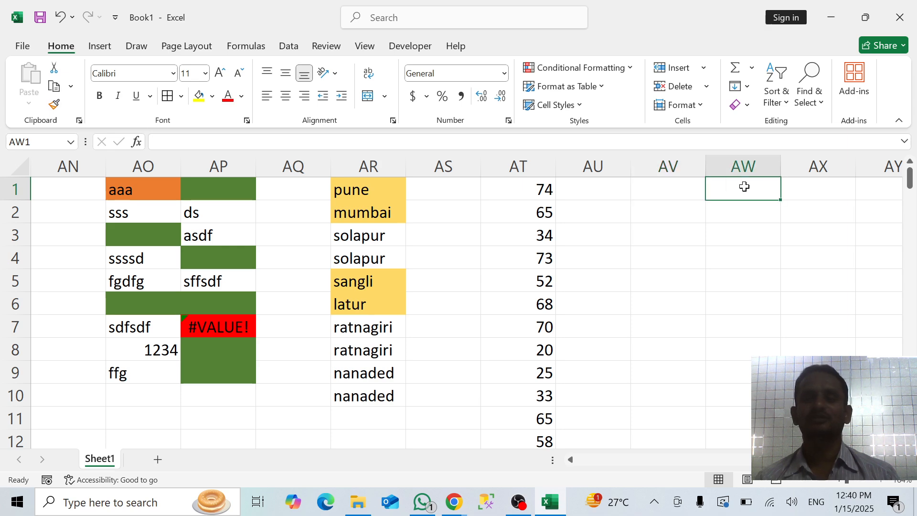
left_click(210, 97)
left_click(200, 97)
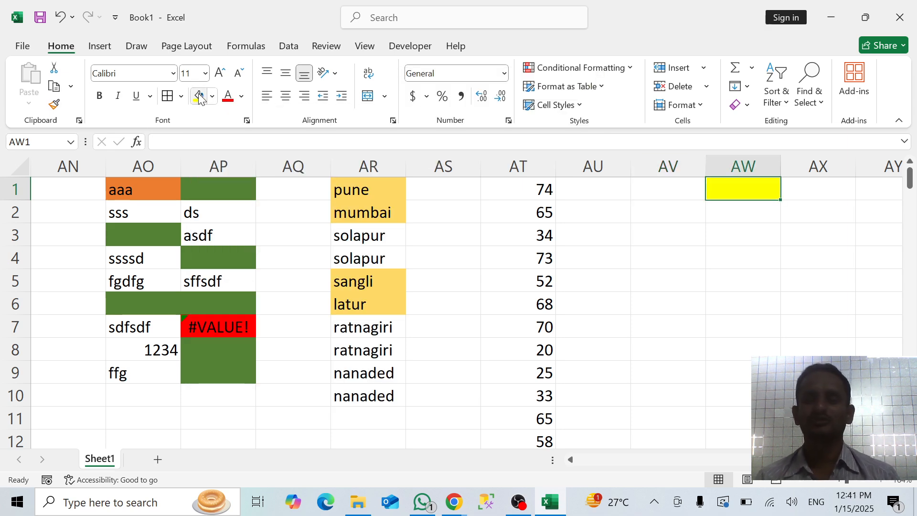
key("Return")
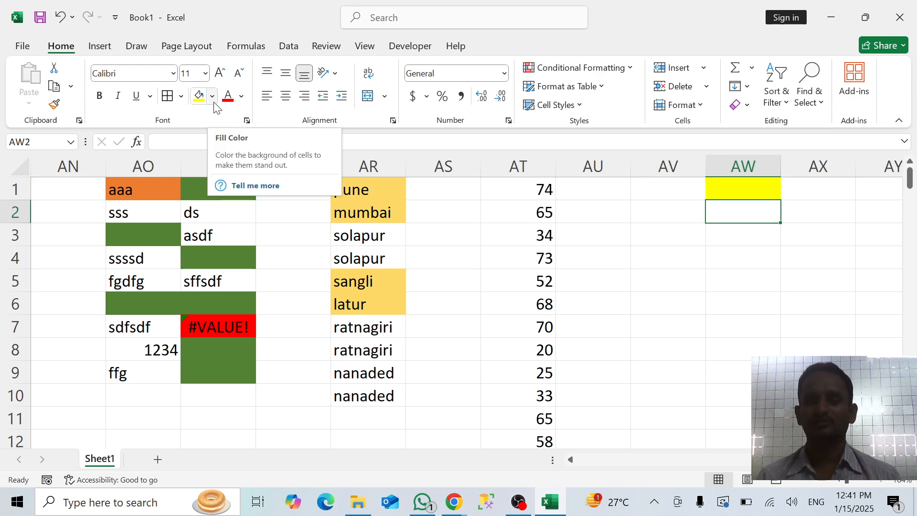
Fill cell AW2 with light blue and cell AW3 with green from the standard colours
left_click(212, 97)
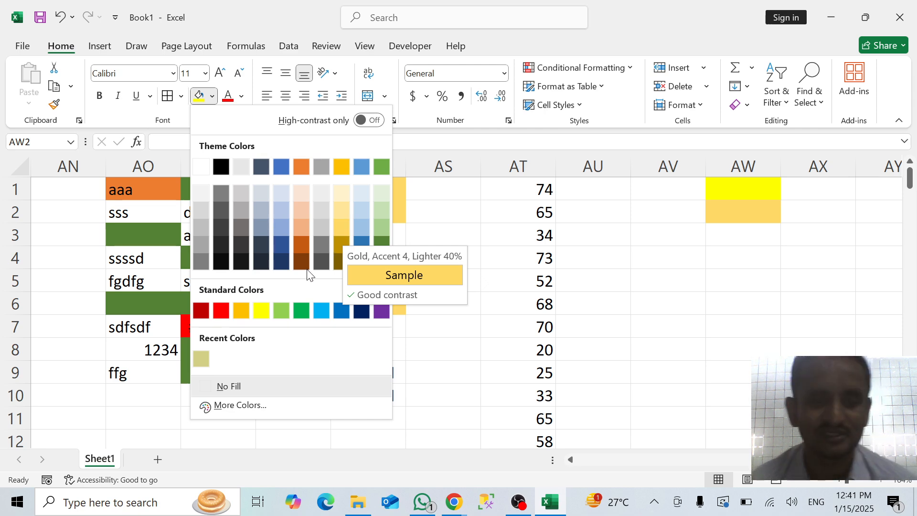
left_click(325, 309)
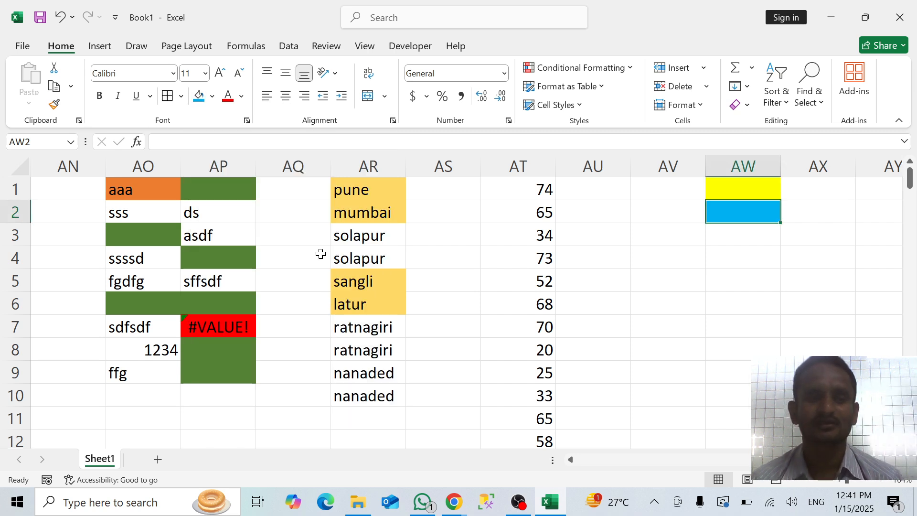
key("Down")
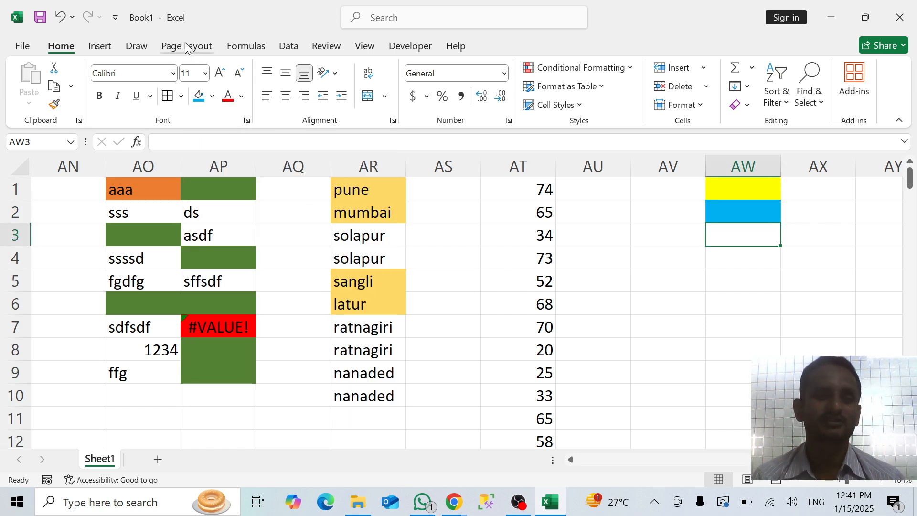
left_click(211, 96)
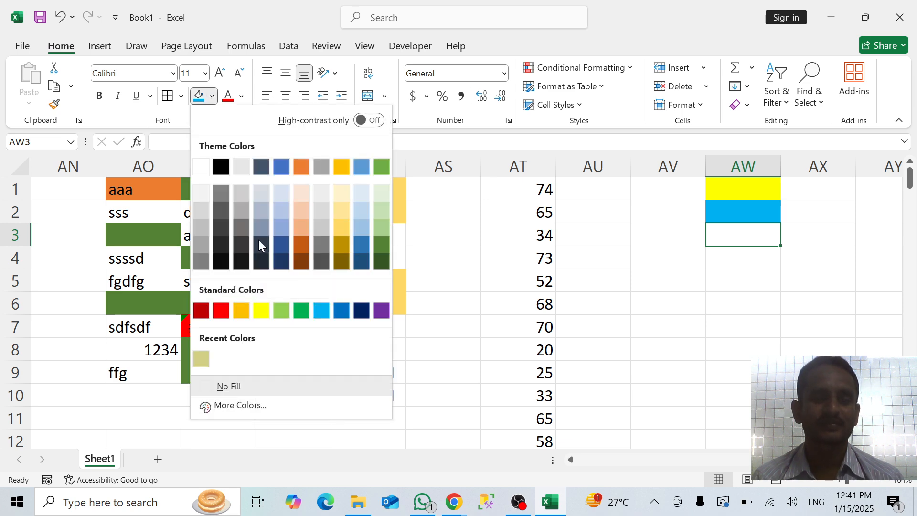
left_click(301, 310)
left_click(673, 312)
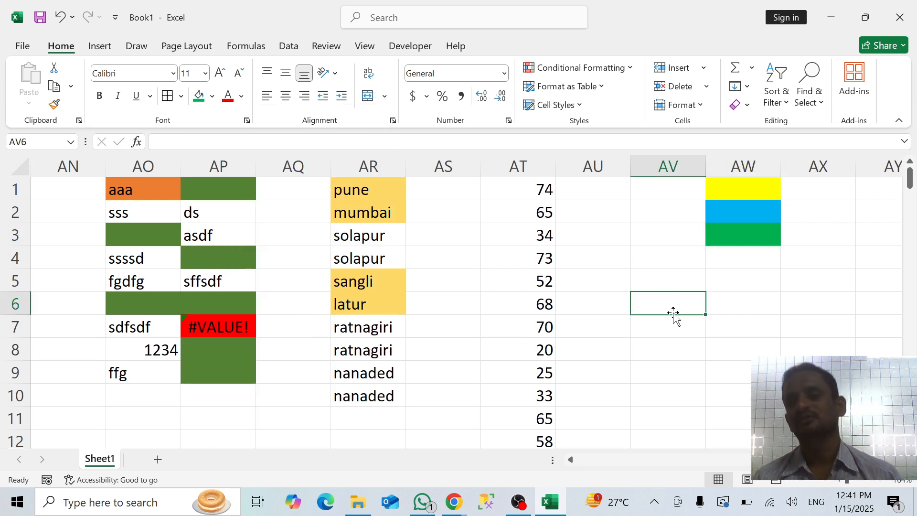
left_click(670, 193)
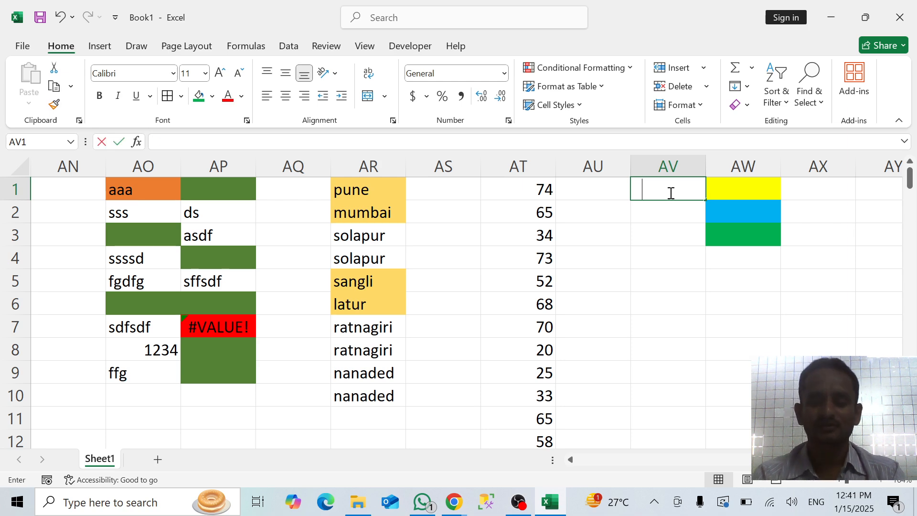
type("10")
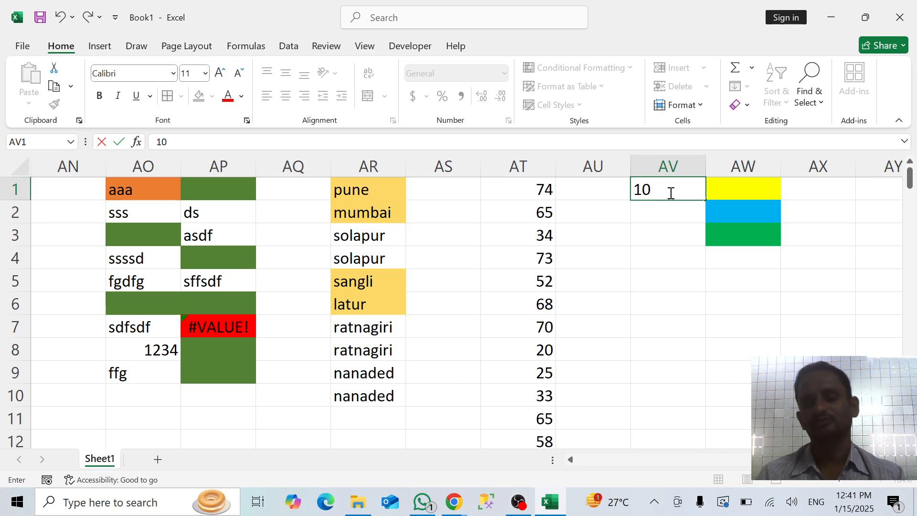
type(">")
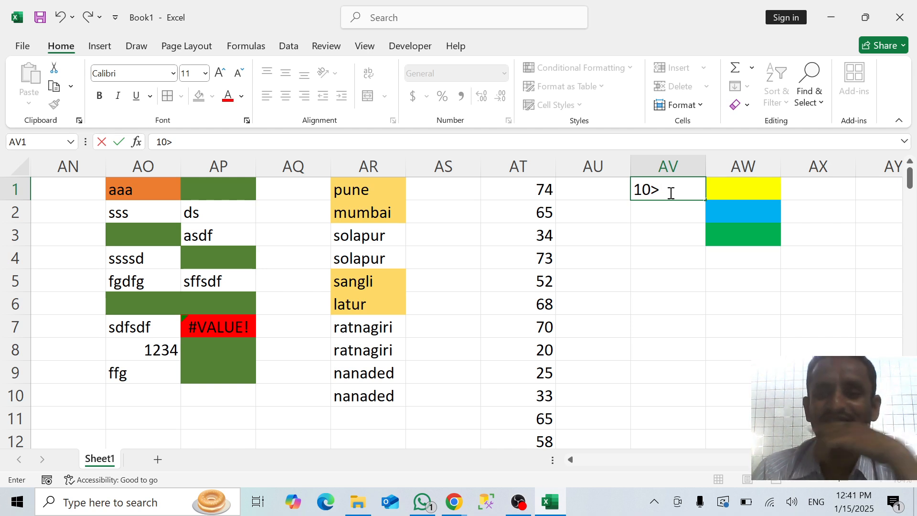
key("BackSpace")
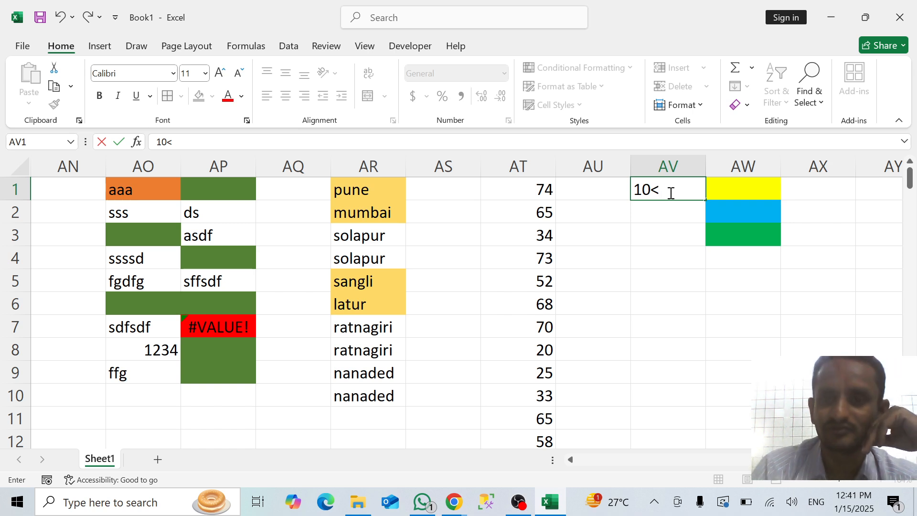
key("BackSpace")
key("BackSpace")
key("BackSpace")
Enter the range label 20>30 in cell AV1 beside the yellow cell
type("2")
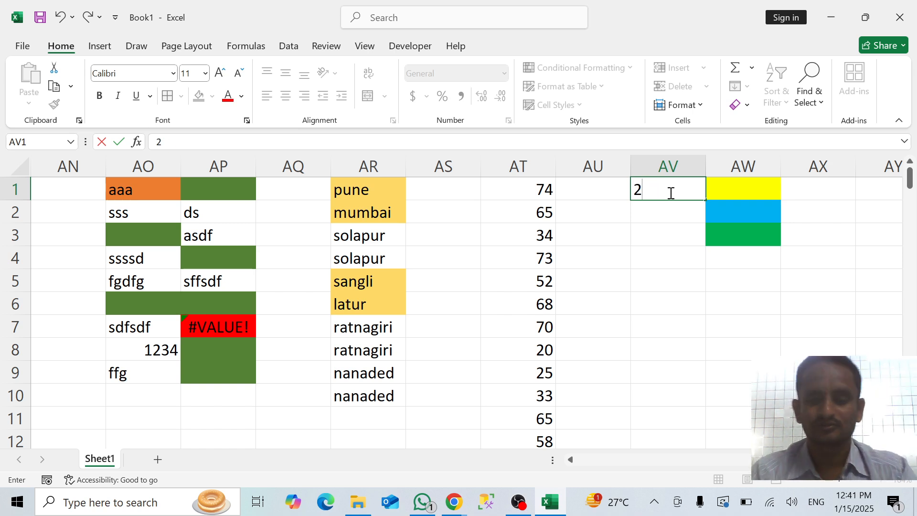
type("0<")
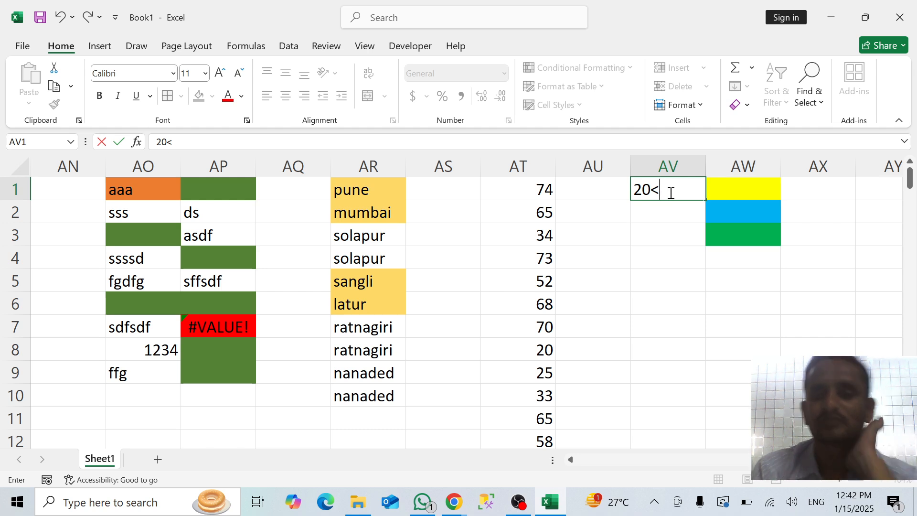
key("BackSpace")
type(">")
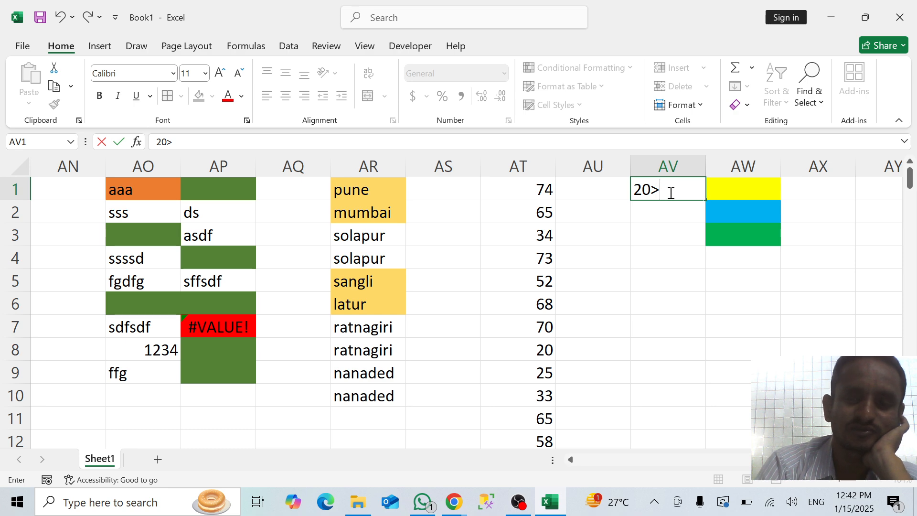
type("30")
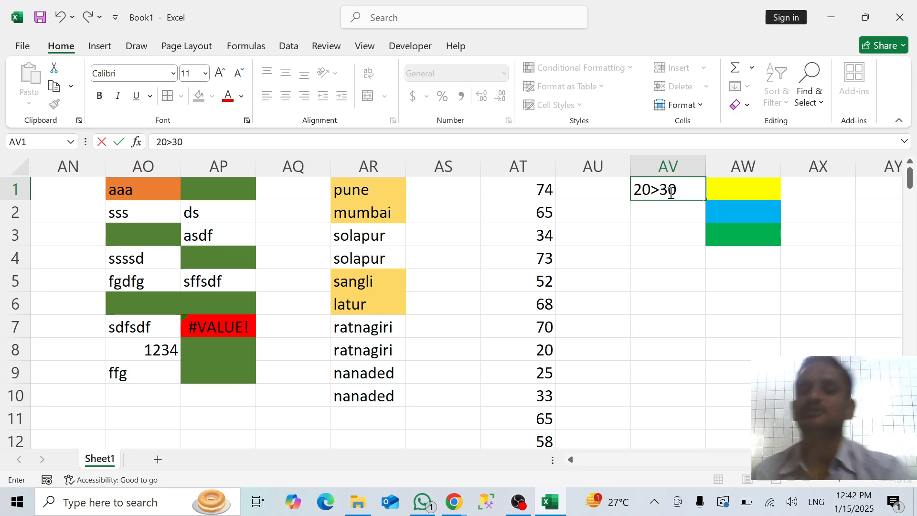
key("Return")
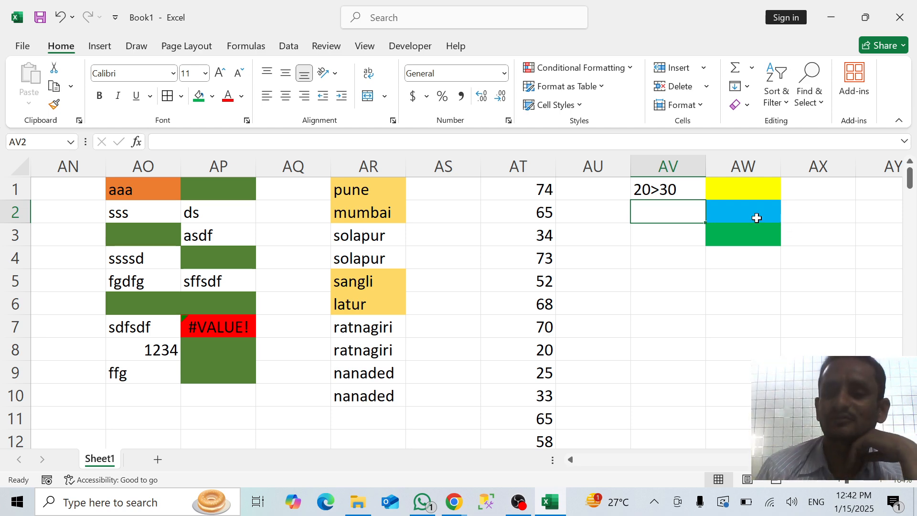
Enter the range label "31 = 40" in cell AV2 beside the light blue cell
left_click(655, 190)
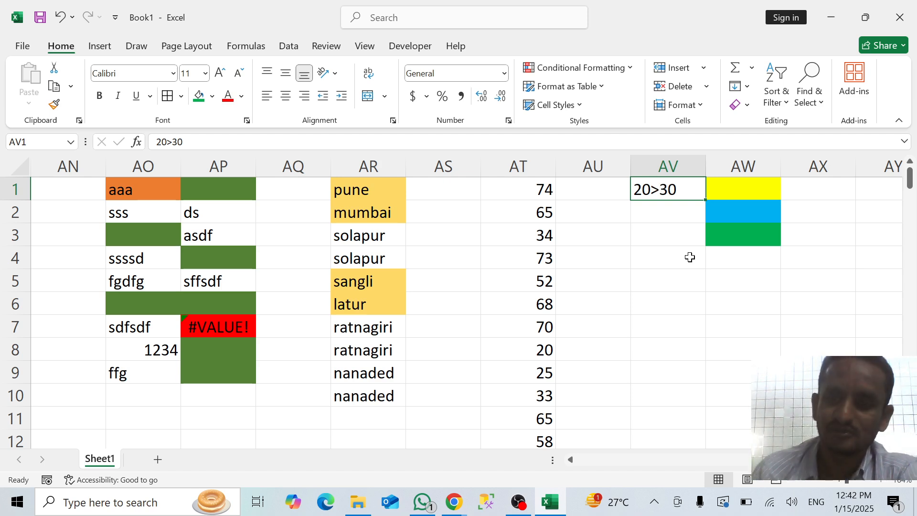
key("Return")
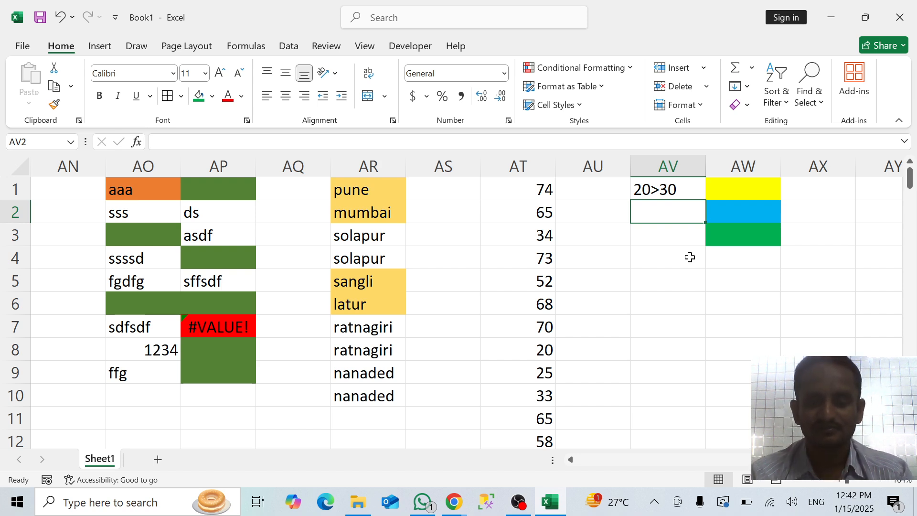
type("31")
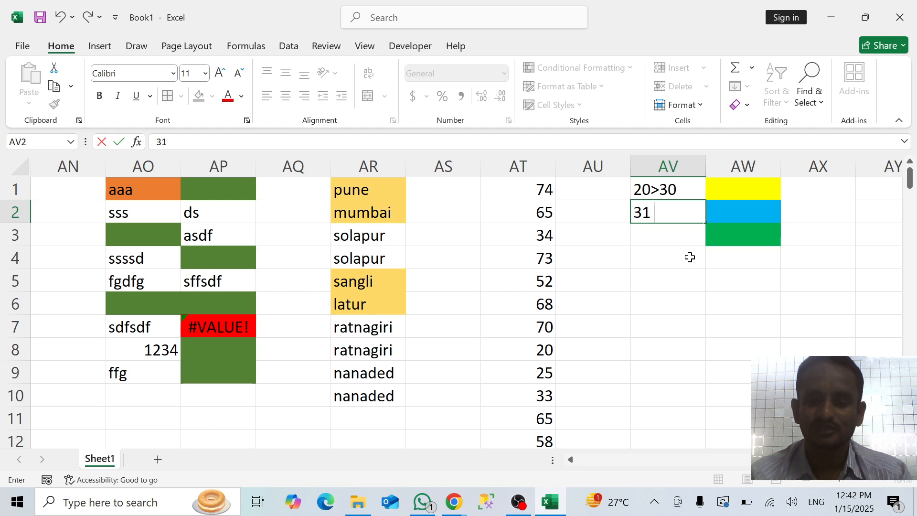
type(" = ")
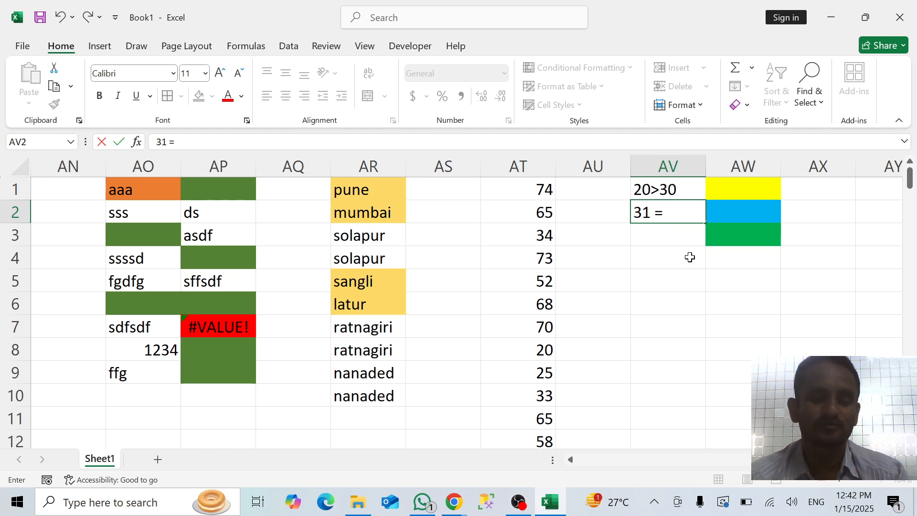
type("40")
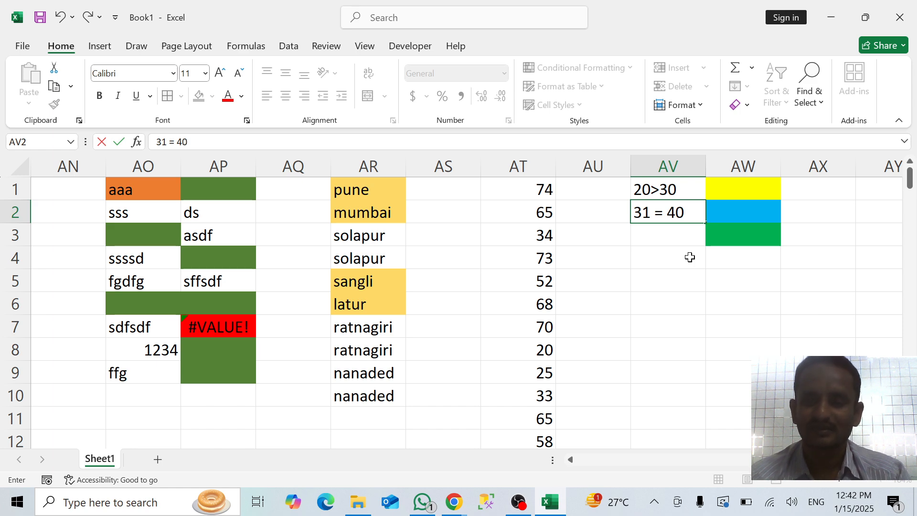
key("Return")
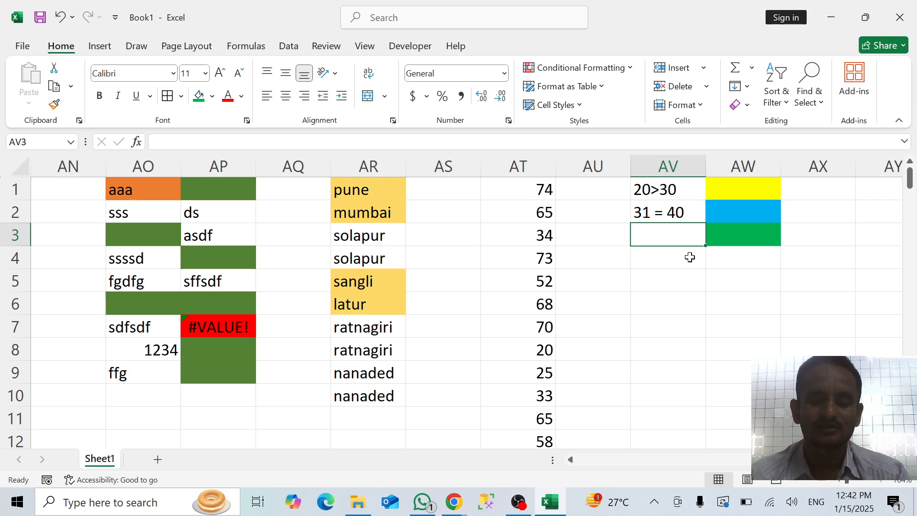
Enter the range label 60>80 in cell AV3 beside the green cell
type("60")
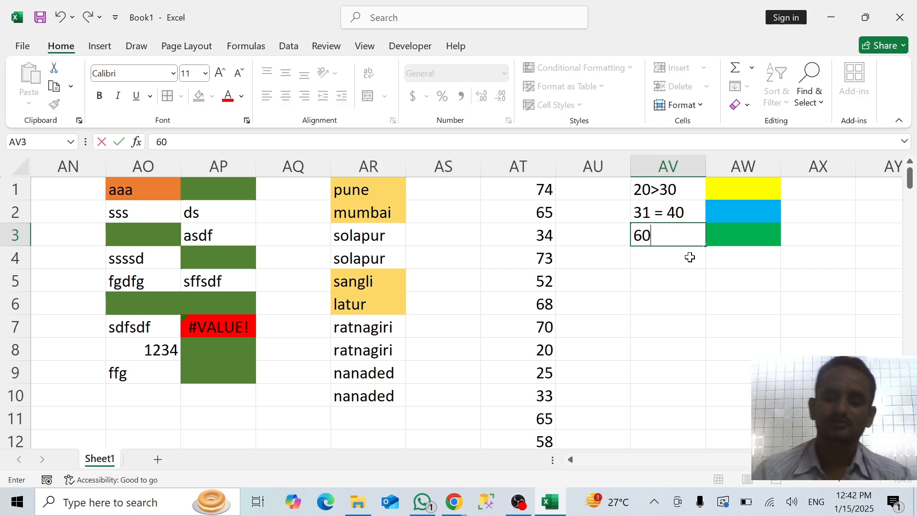
type(">")
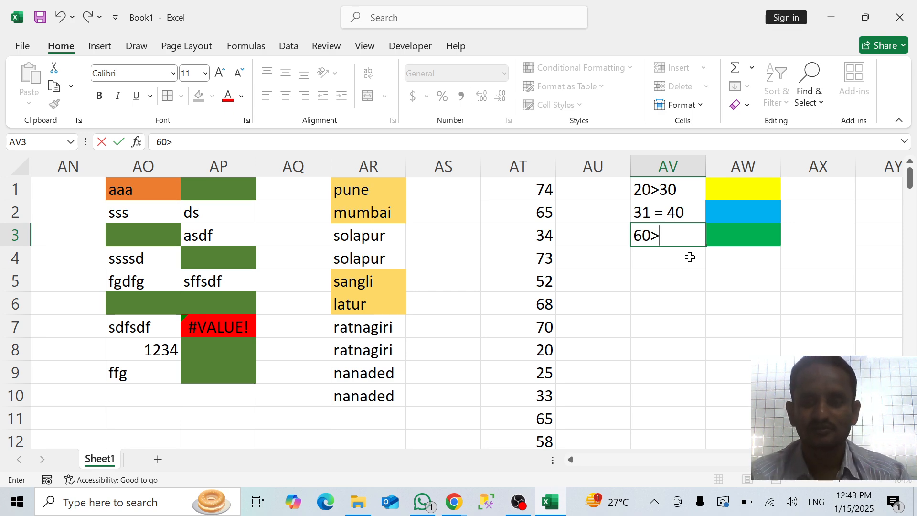
type("80")
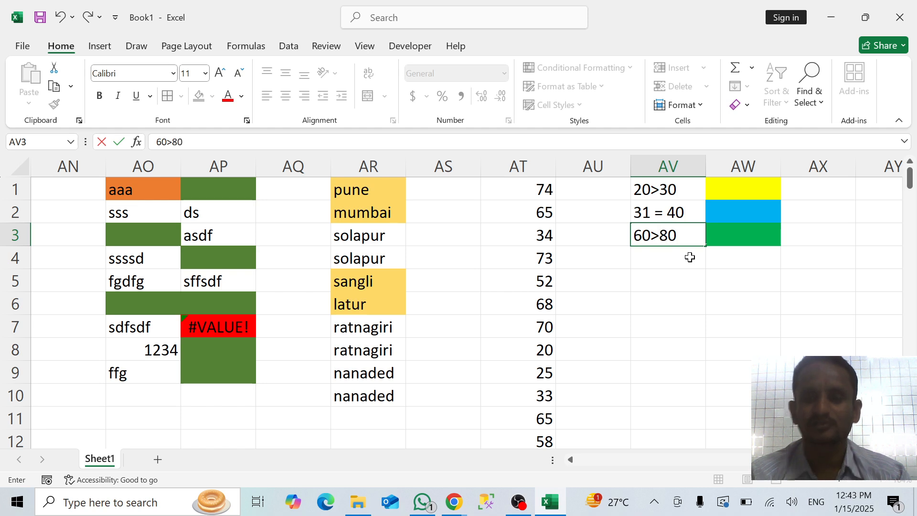
left_click(666, 306)
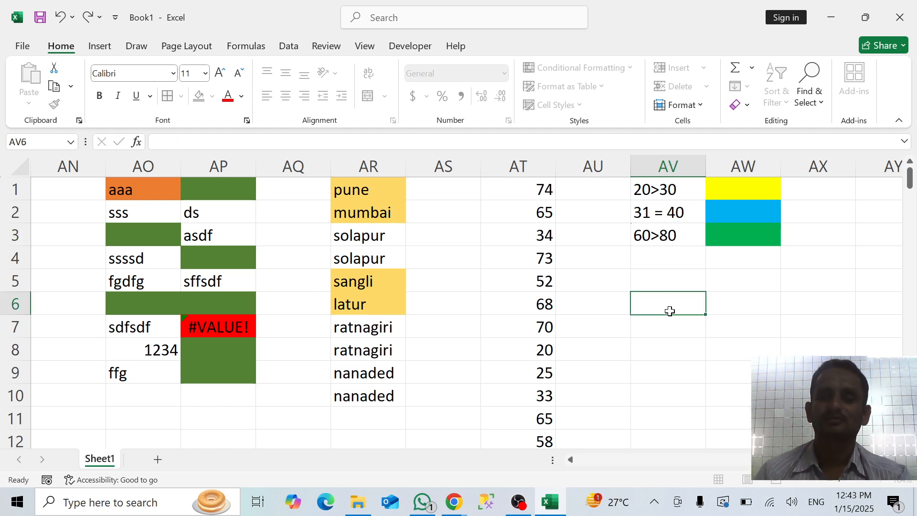
Change the legend label in cell AV1 beside the yellow cell to <30
left_click(670, 191)
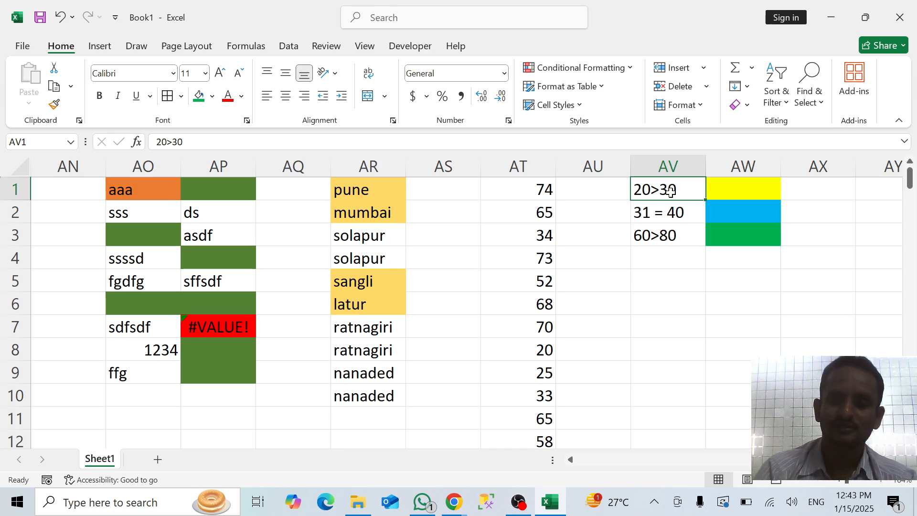
type("<3")
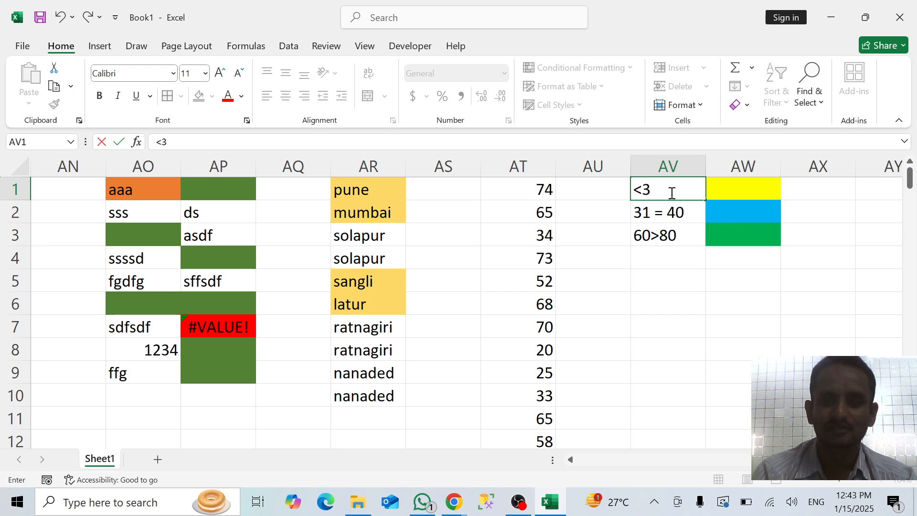
type("0")
key("Return")
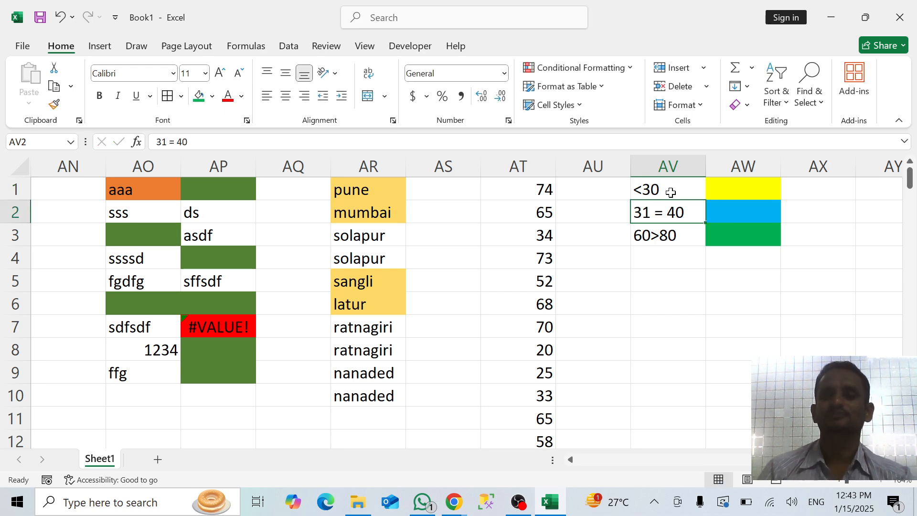
left_click(707, 289)
left_click(655, 187)
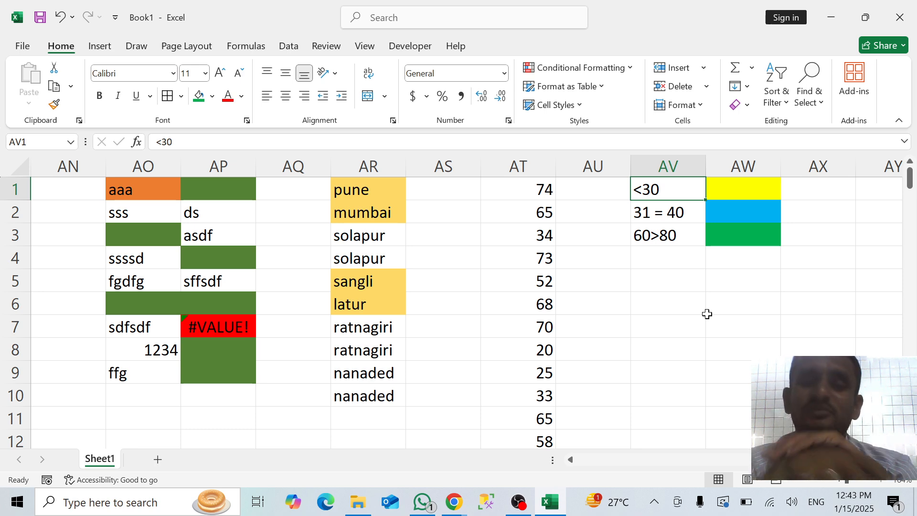
Start a formula-based conditional formatting rule for AT1:AT12 with the formula =$AT$1<30
left_click(541, 187)
key("ctrl+shift+Down")
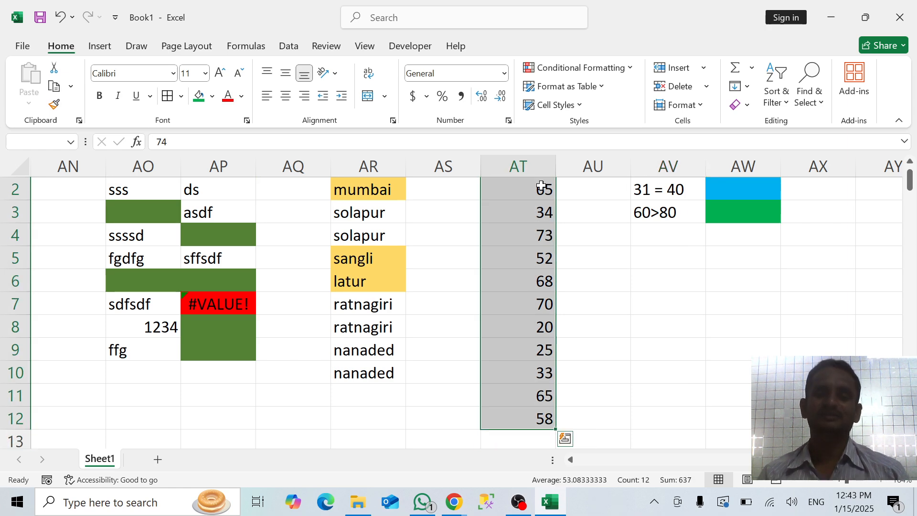
scroll(541, 186, "up", 1)
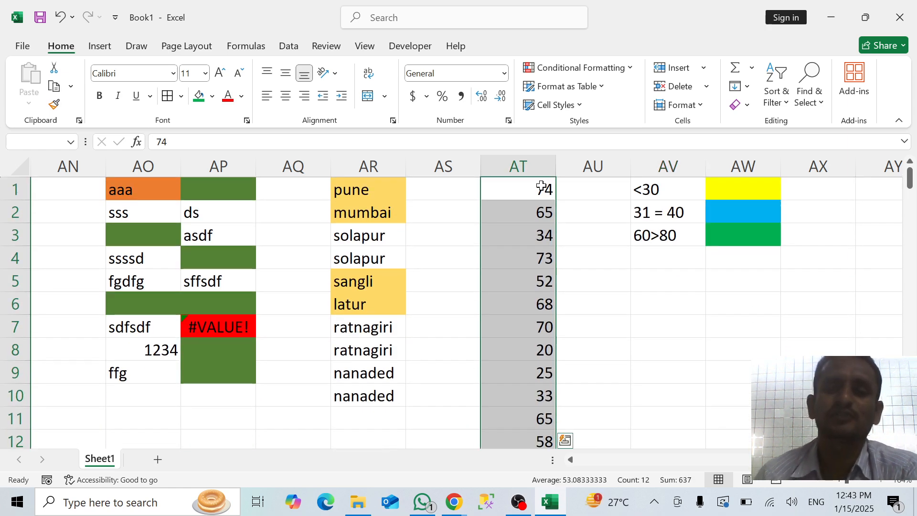
left_click(575, 66)
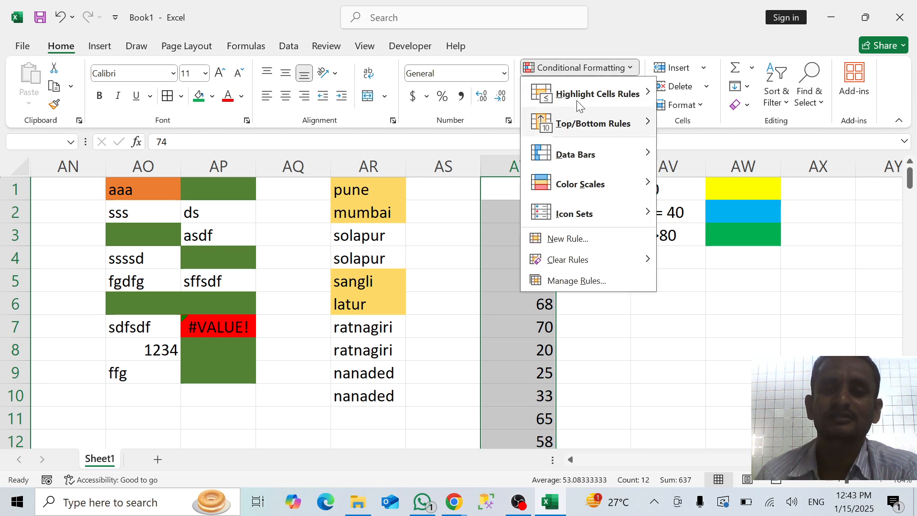
left_click(587, 240)
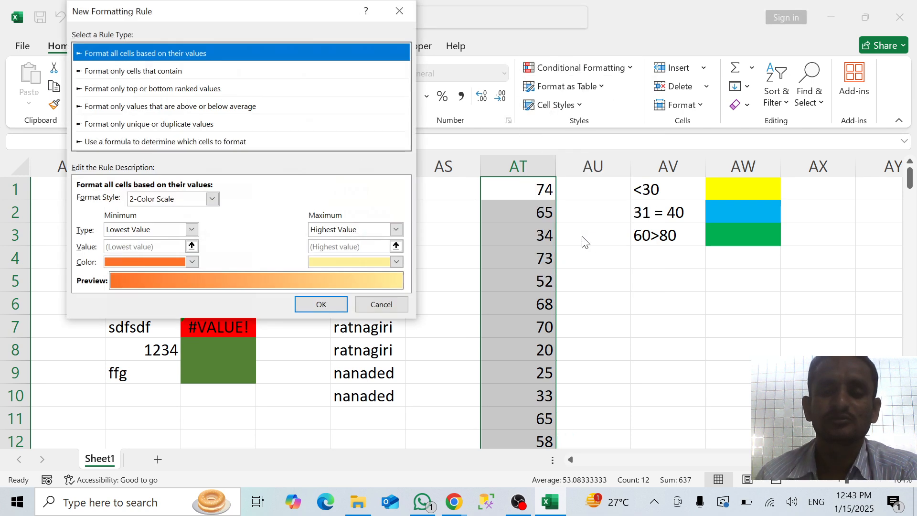
left_click(183, 142)
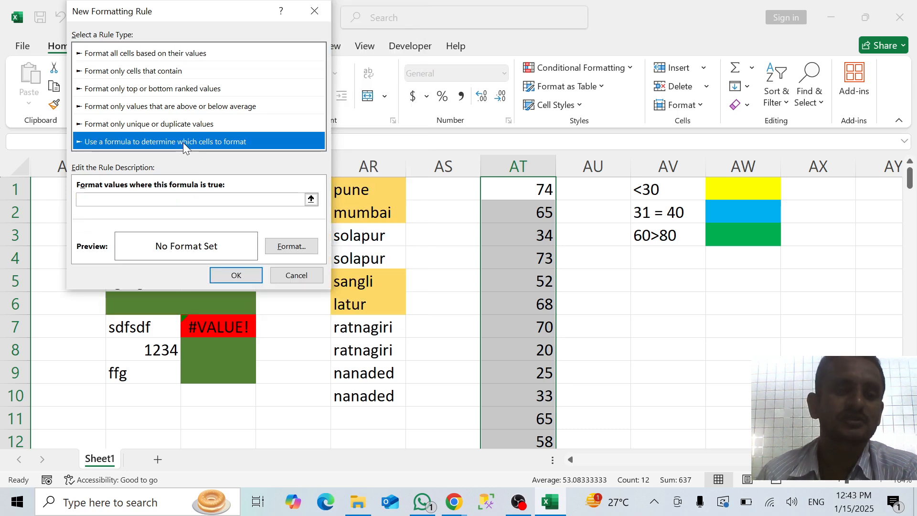
left_click(134, 201)
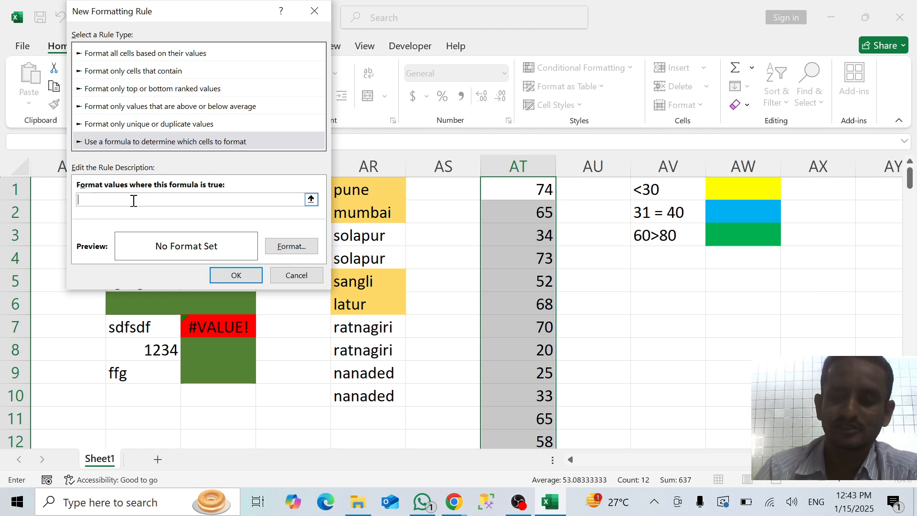
type("=")
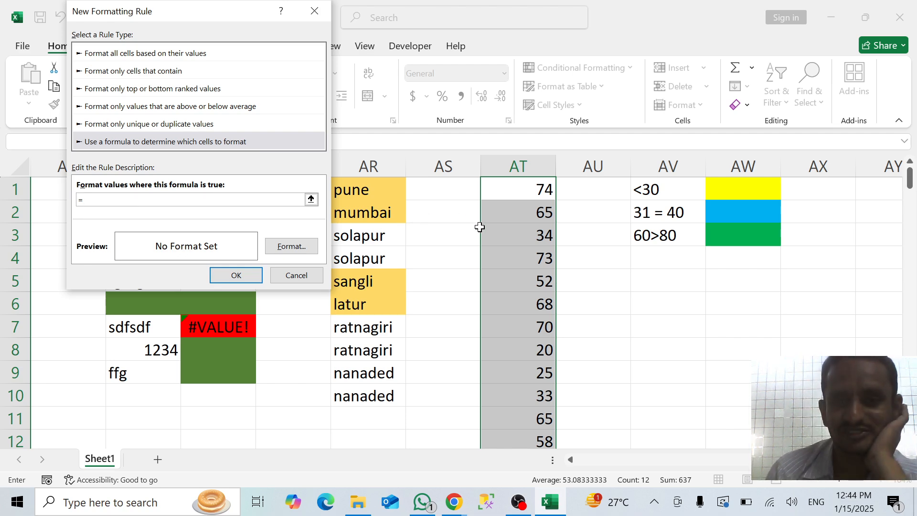
left_click(522, 183)
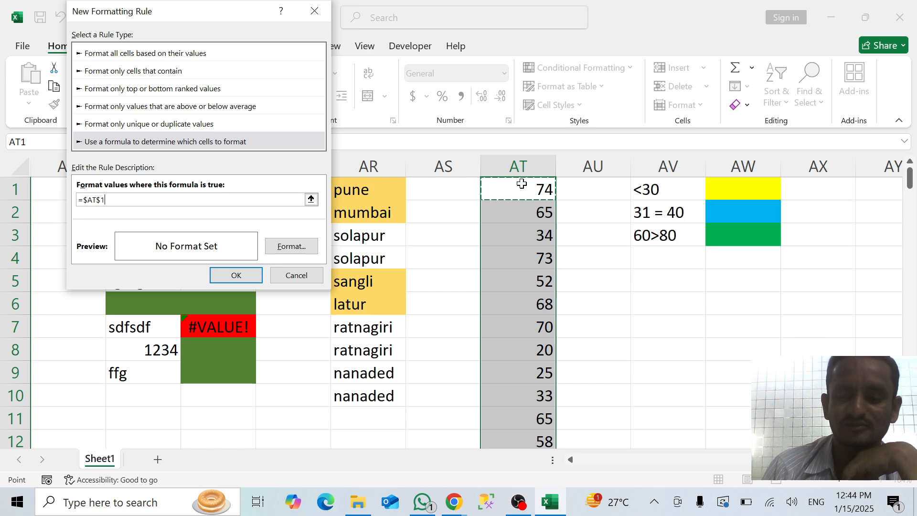
type("<")
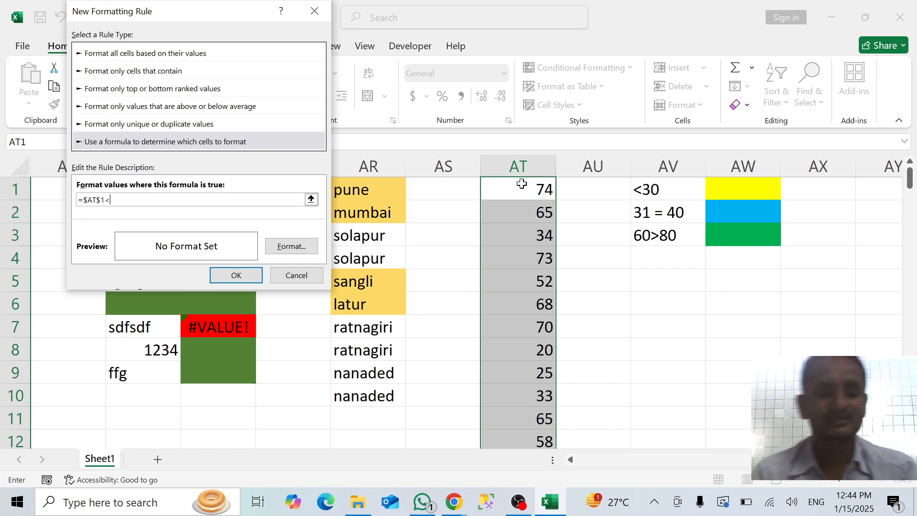
type("30")
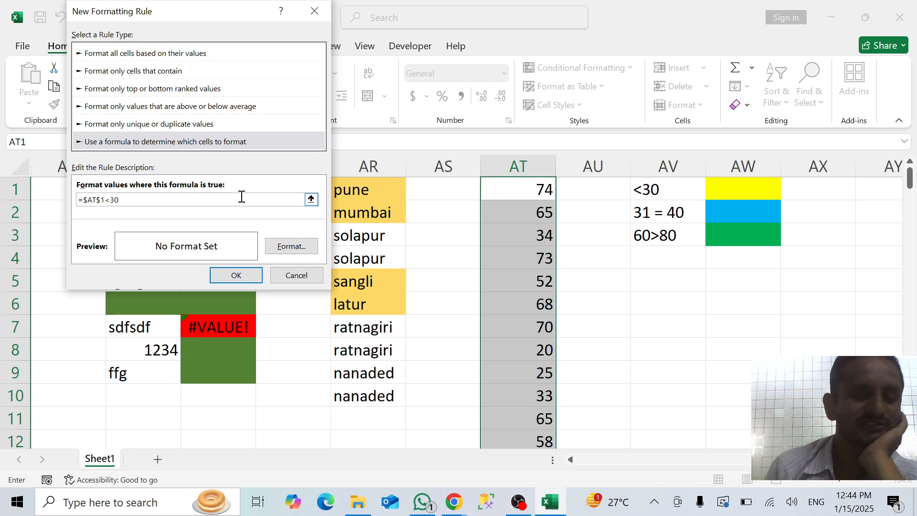
left_click(101, 201)
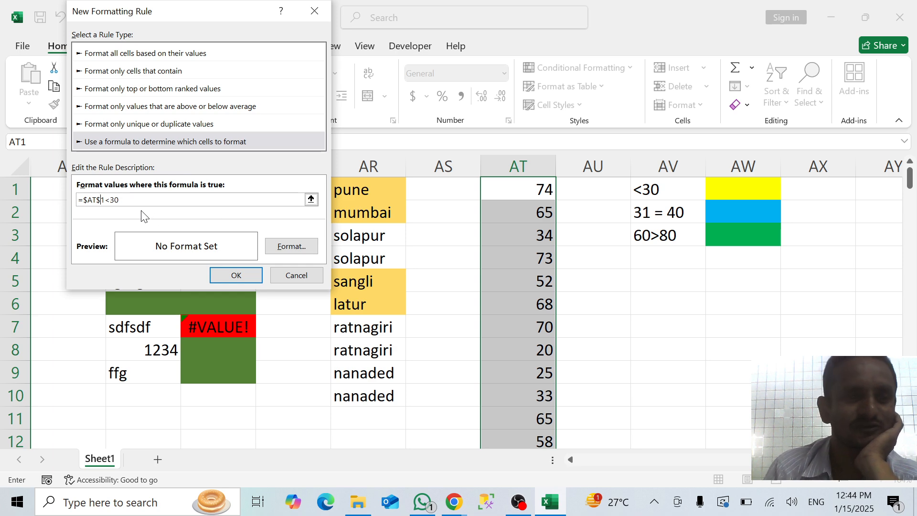
Give the new rule a yellow fill, save it and check the numbers in column AT
left_click(300, 245)
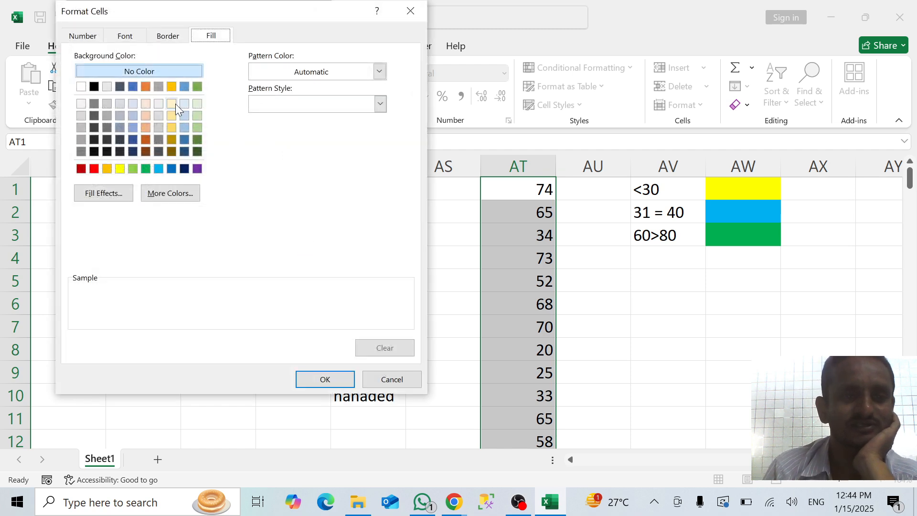
left_click(122, 167)
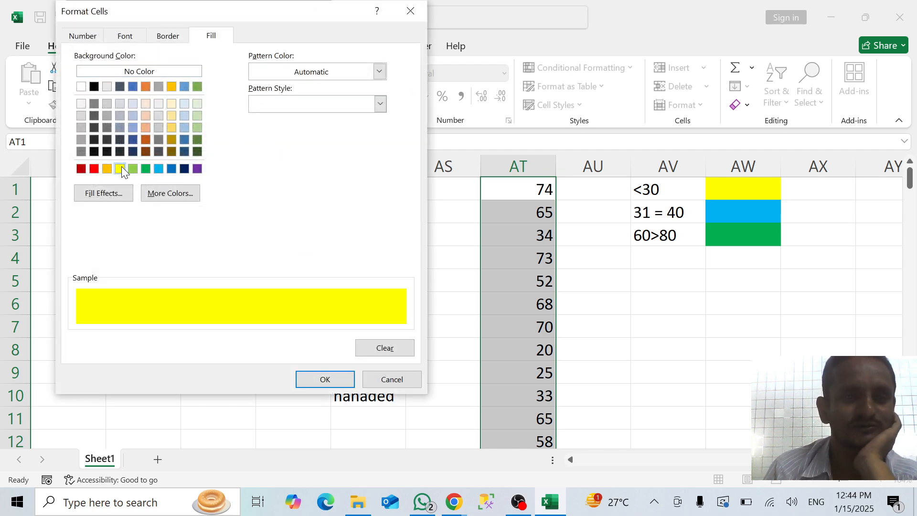
left_click(323, 380)
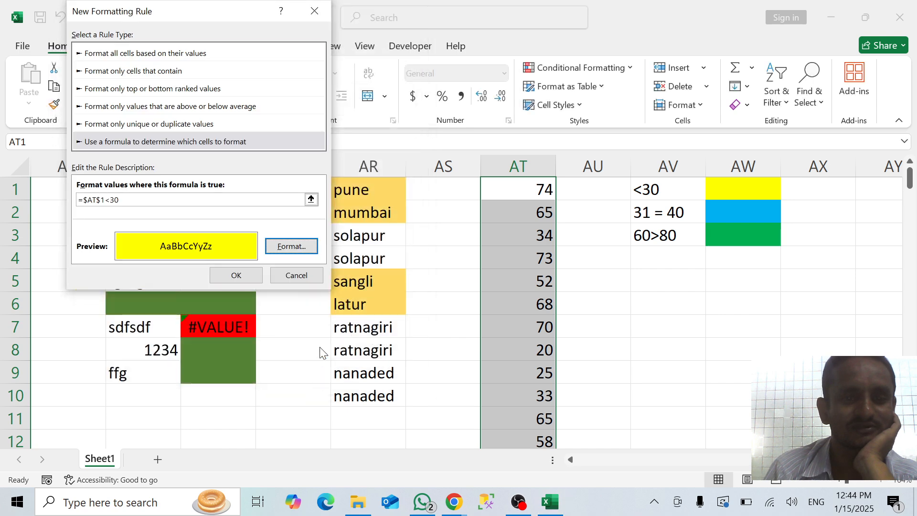
left_click(246, 276)
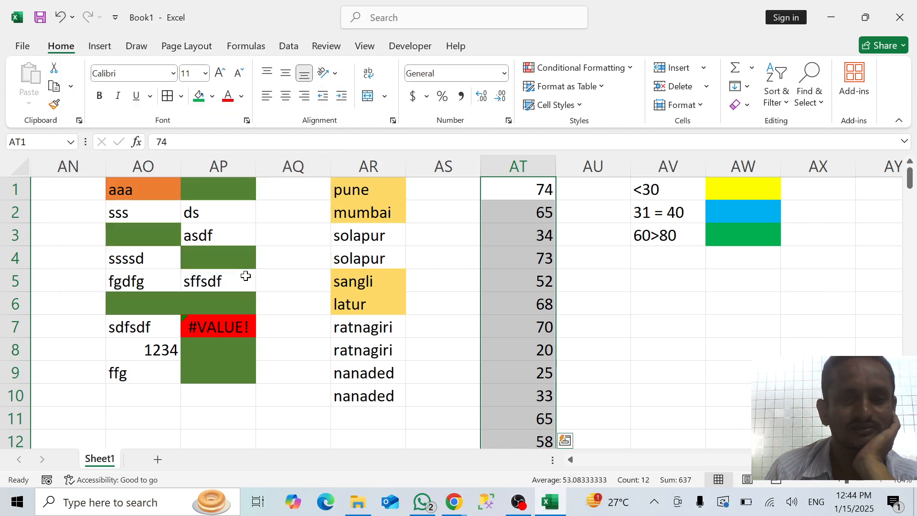
scroll(489, 293, "down", 1)
scroll(490, 296, "up", 1)
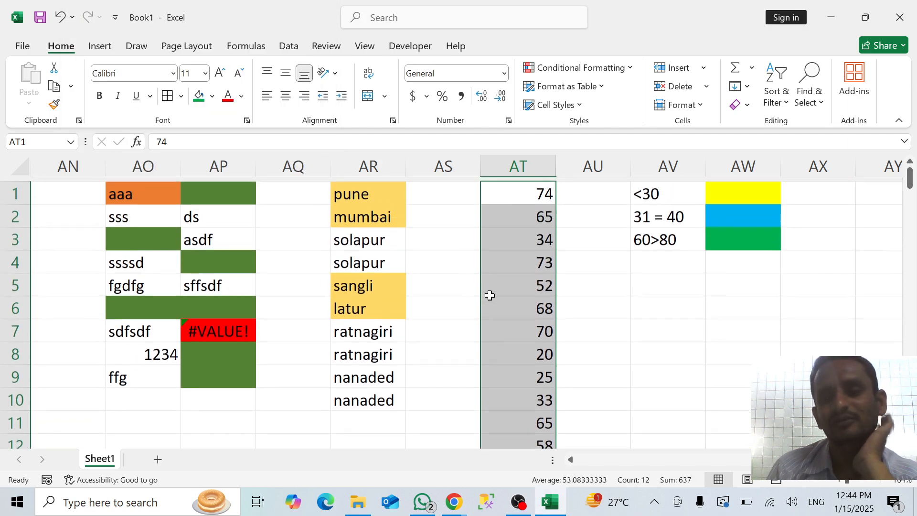
scroll(490, 296, "down", 1)
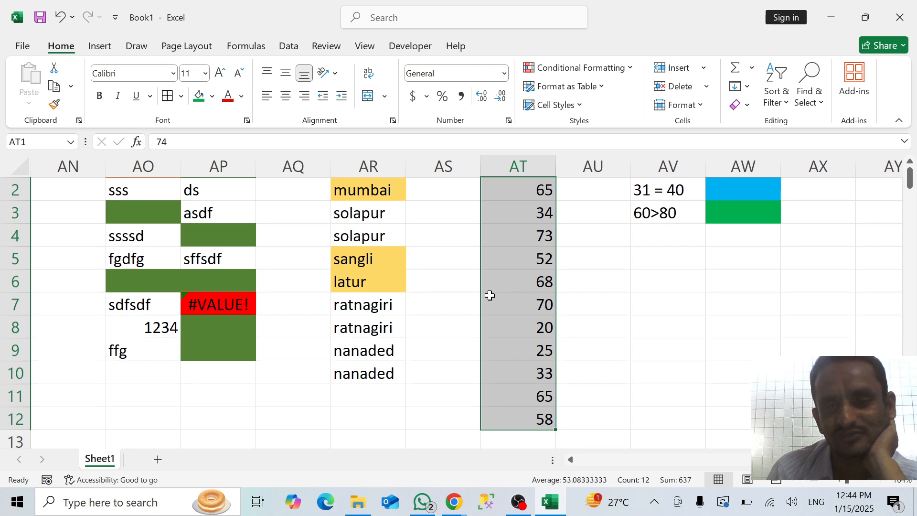
scroll(490, 295, "up", 1)
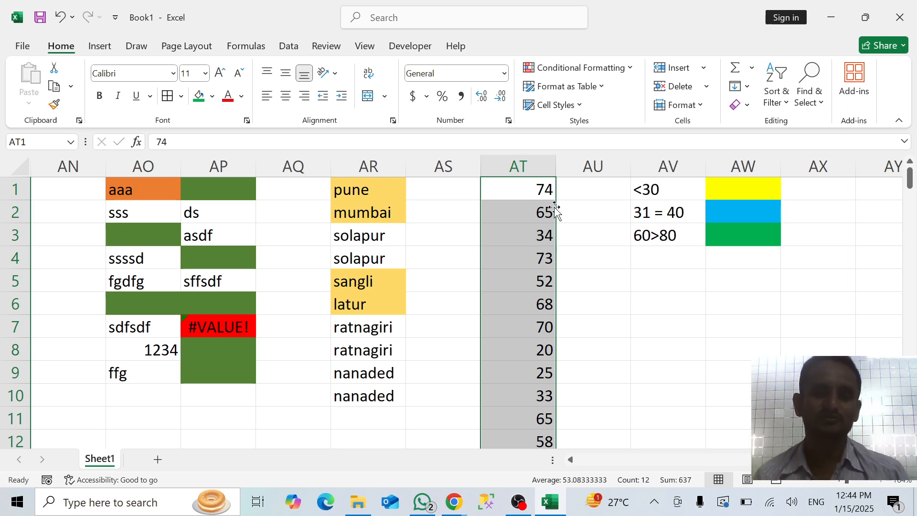
Open the yellow AT1:AT12 rule for editing and remove the row lock so its formula reads =$AT1<30
left_click(567, 69)
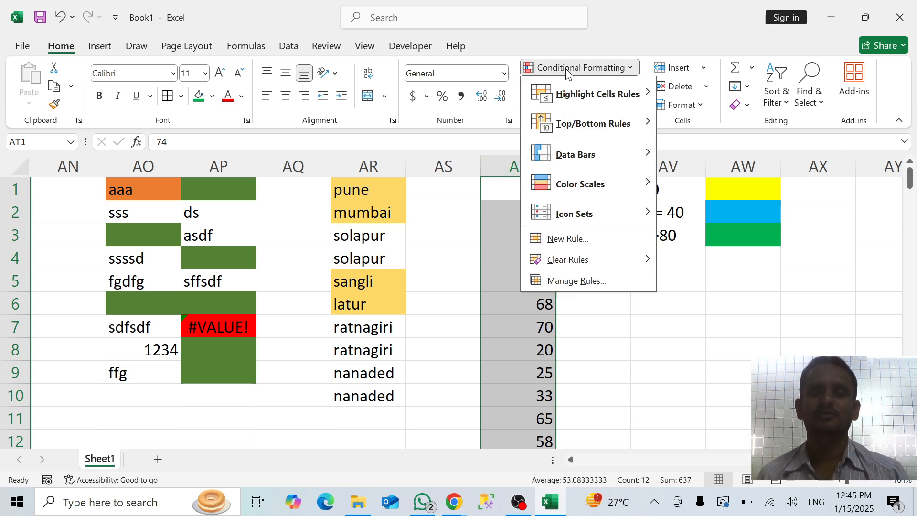
left_click(573, 282)
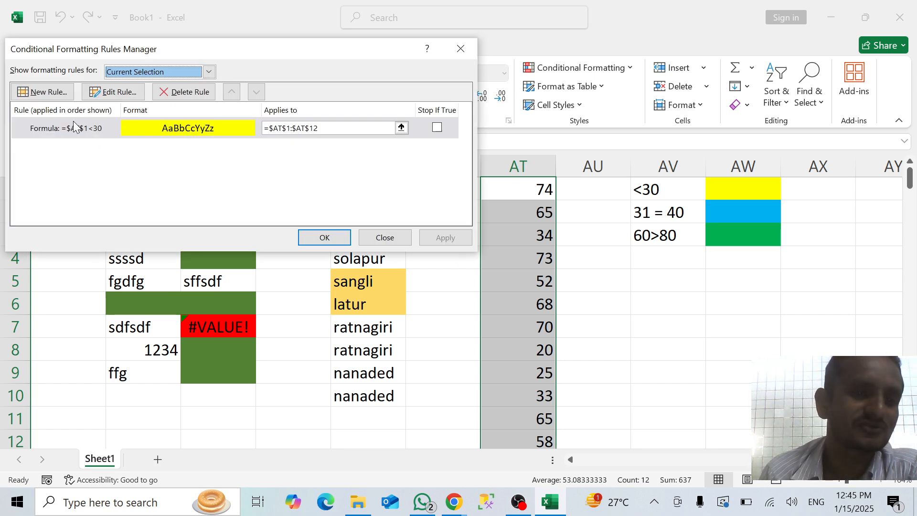
left_click(73, 127)
left_click(114, 92)
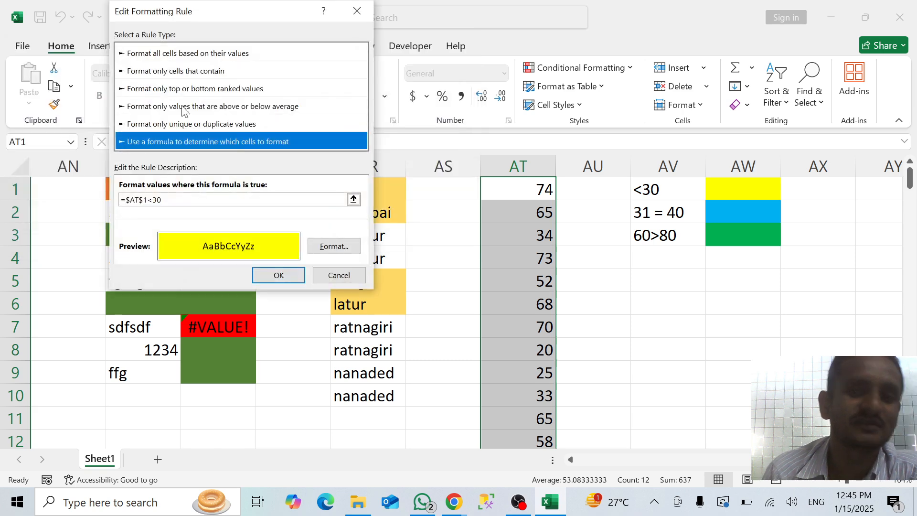
left_click(143, 200)
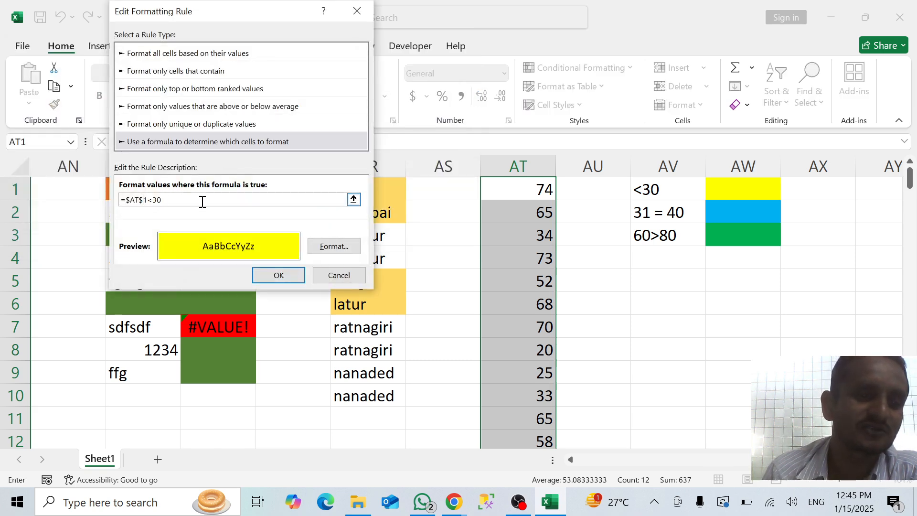
key("BackSpace")
type("+")
key("Left")
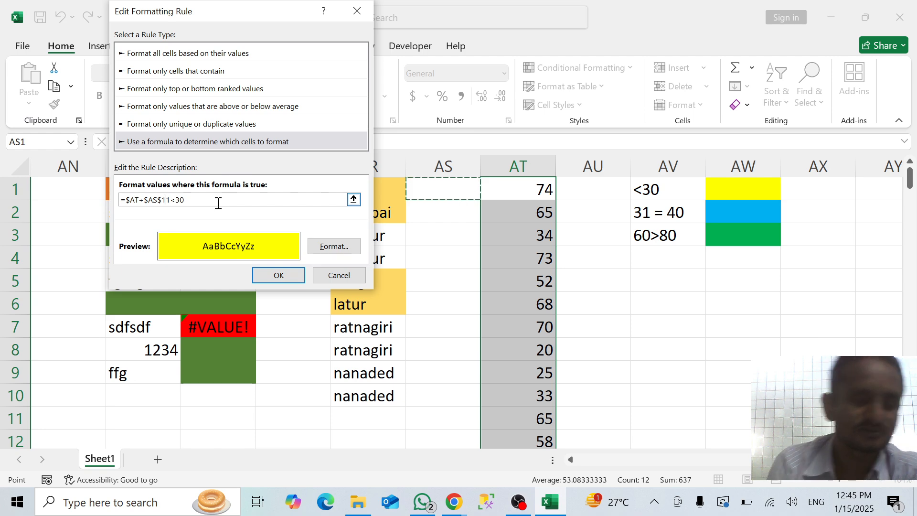
key("ctrl+z")
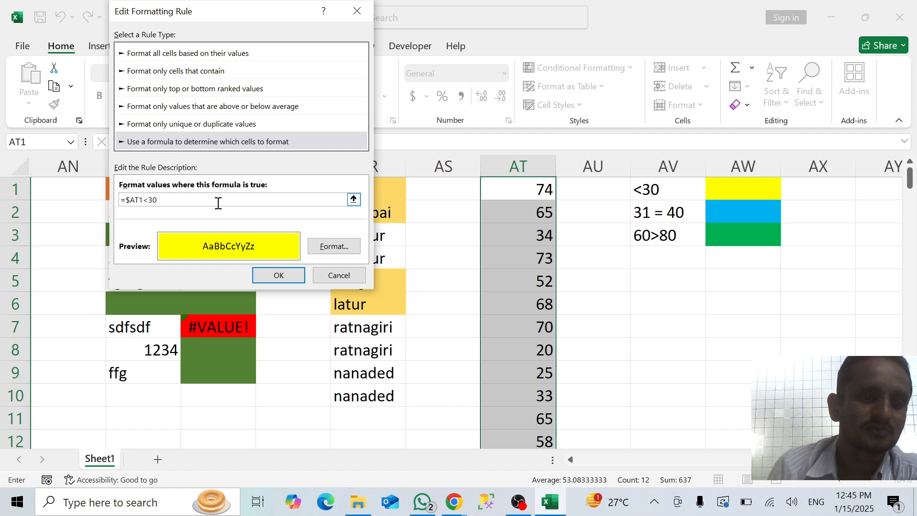
Remove the column lock so the yellow rule's formula reads =AT1<30, and apply the edited rule
left_click(131, 200)
key("BackSpace")
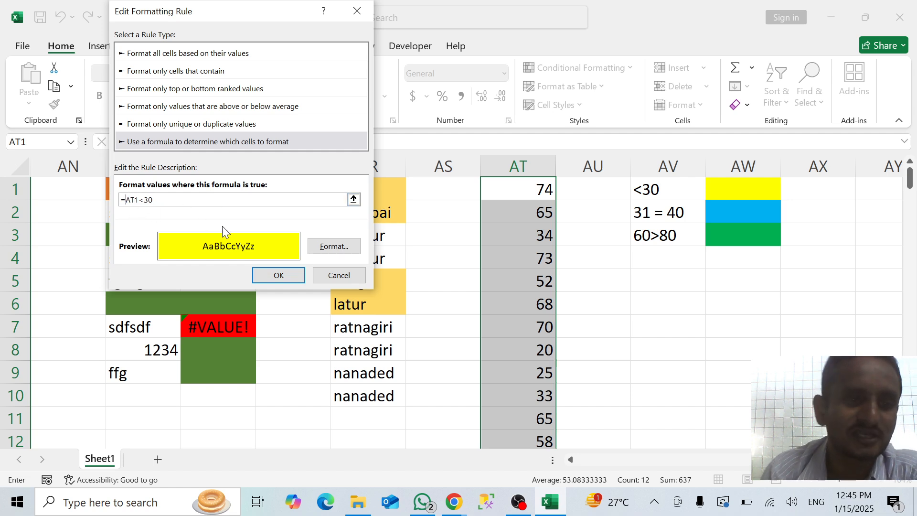
left_click(296, 277)
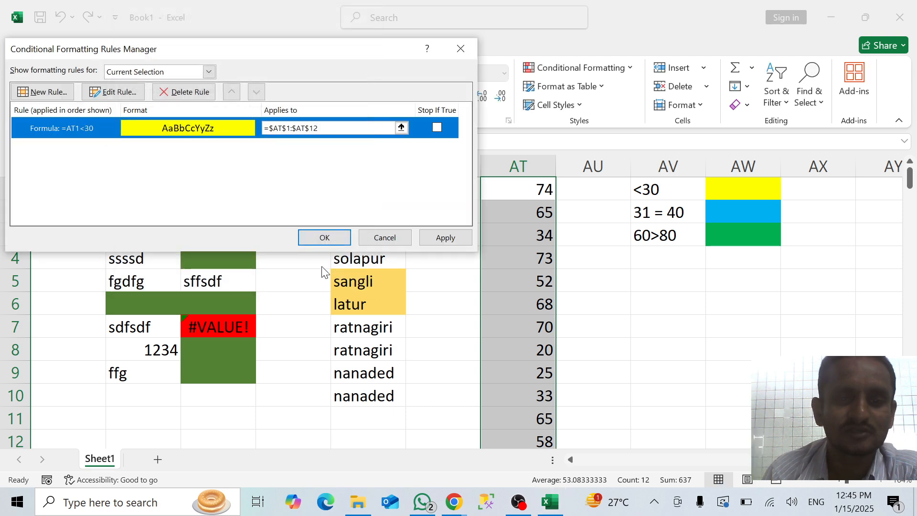
left_click(434, 239)
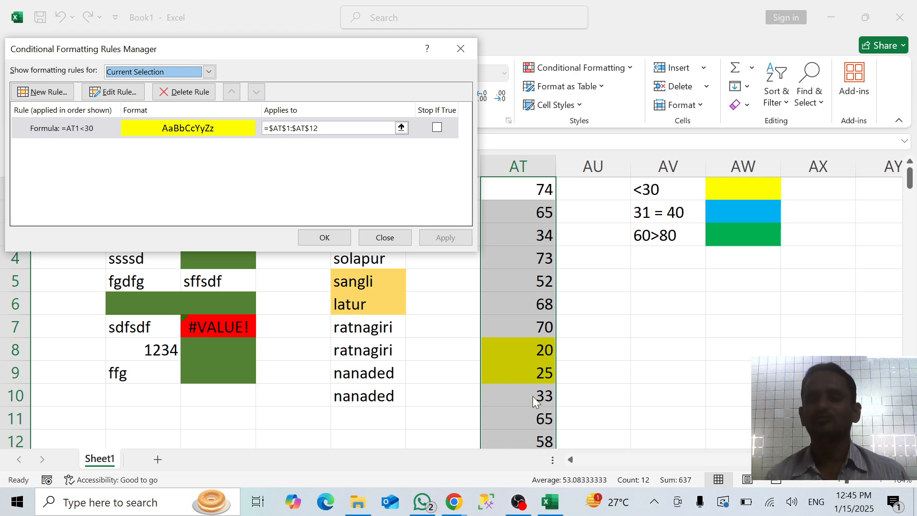
Start another conditional formatting rule for AT1:AT12 that uses a formula, and begin the formula with an equals sign
left_click(61, 95)
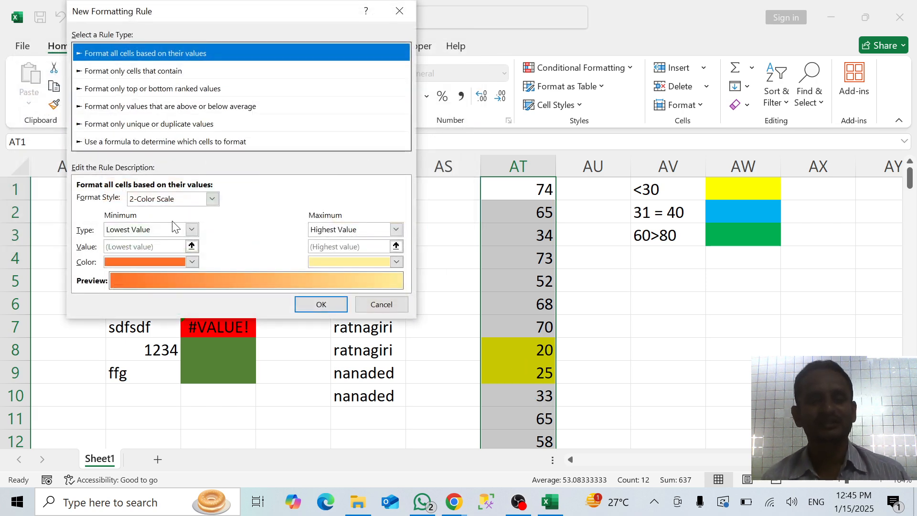
left_click(153, 143)
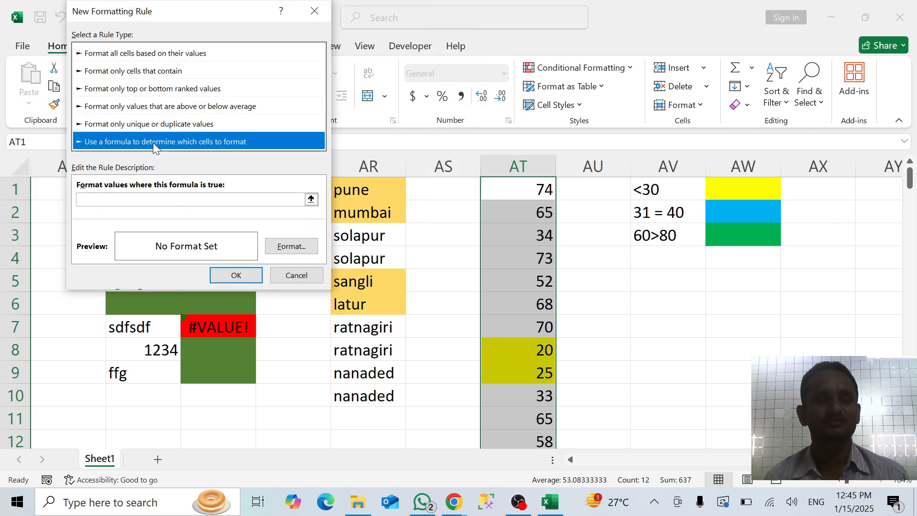
left_click(138, 201)
left_click(137, 200)
type("=")
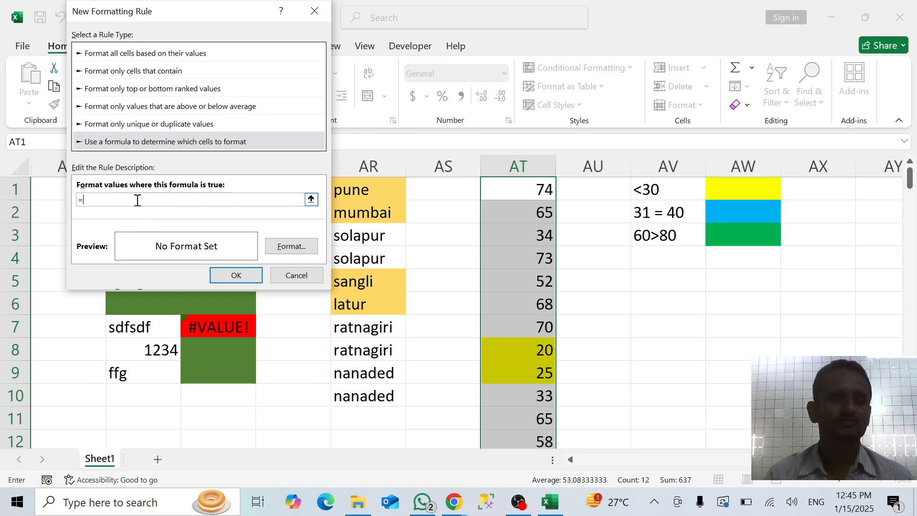
left_click(497, 197)
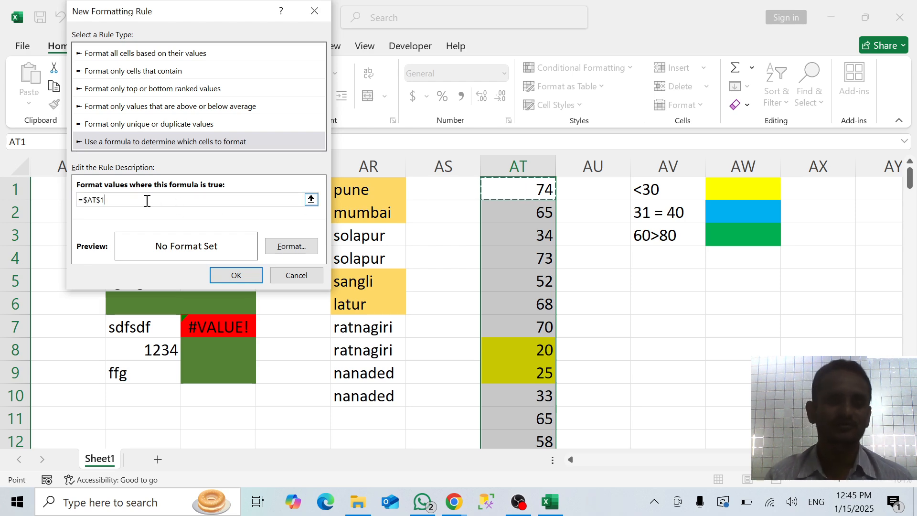
left_click(101, 199)
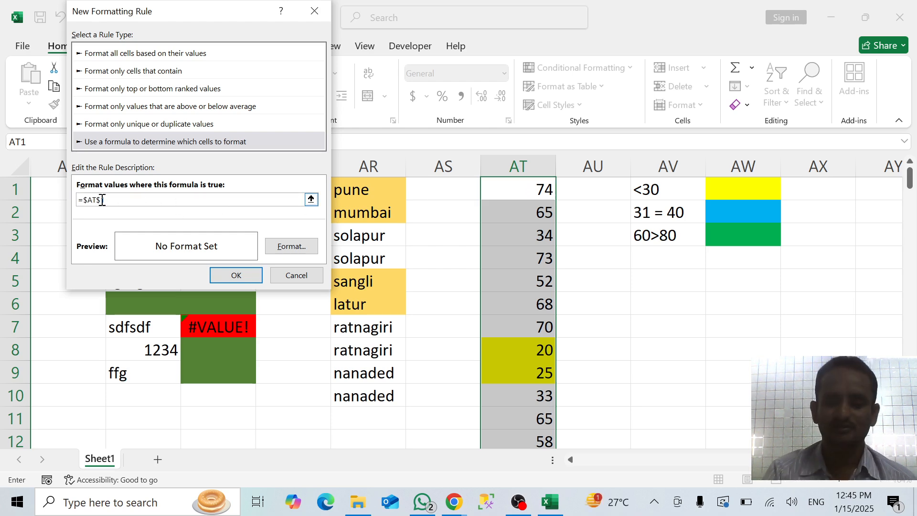
key("BackSpace")
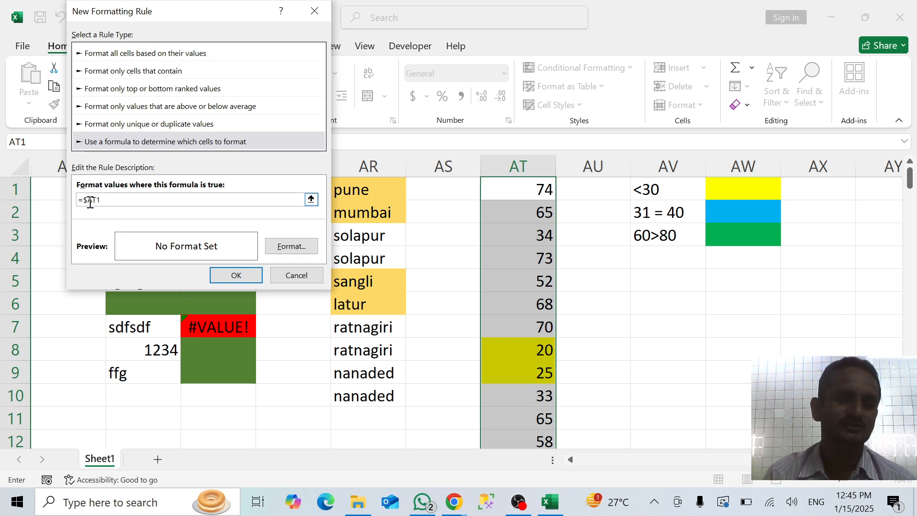
left_click(89, 200)
key("BackSpace")
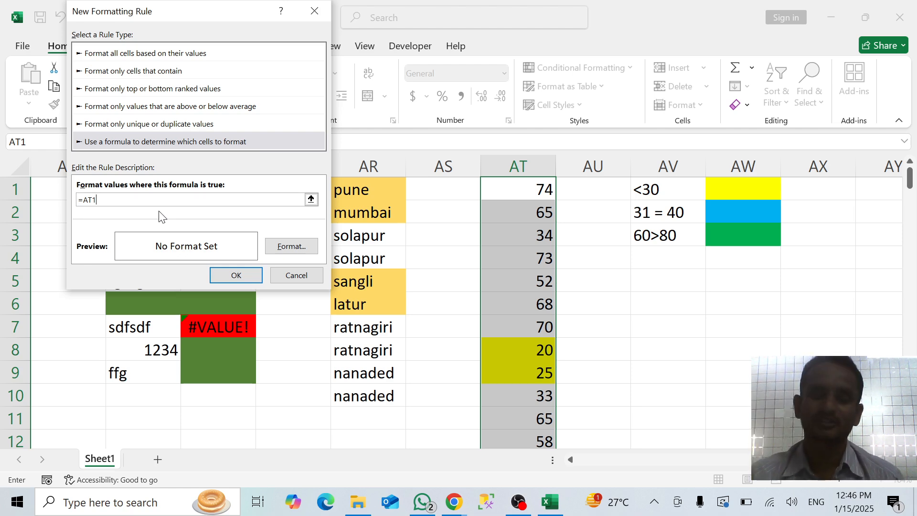
key("BackSpace")
key("BackSpace")
key("BackSpace")
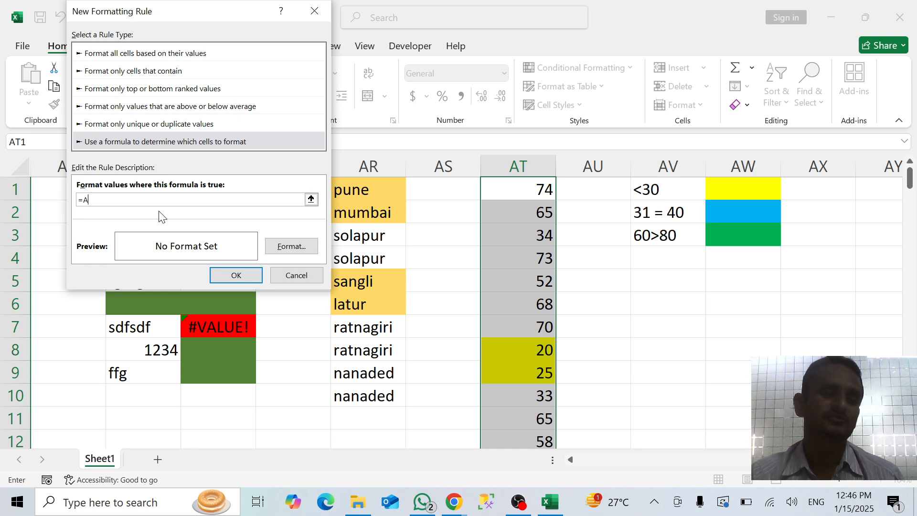
Begin the rule's formula as =and(AT1>31, keeping the AT1 reference free of row and column locks
type("and")
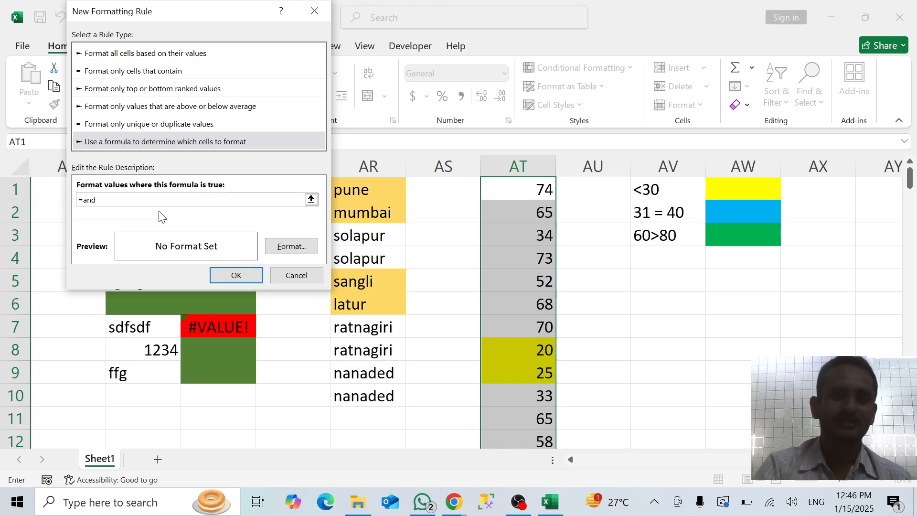
type("(")
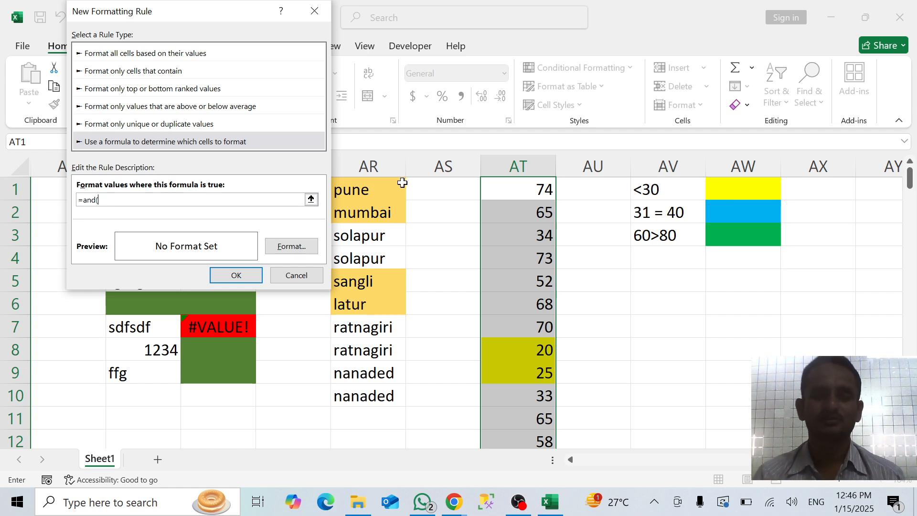
left_click(511, 199)
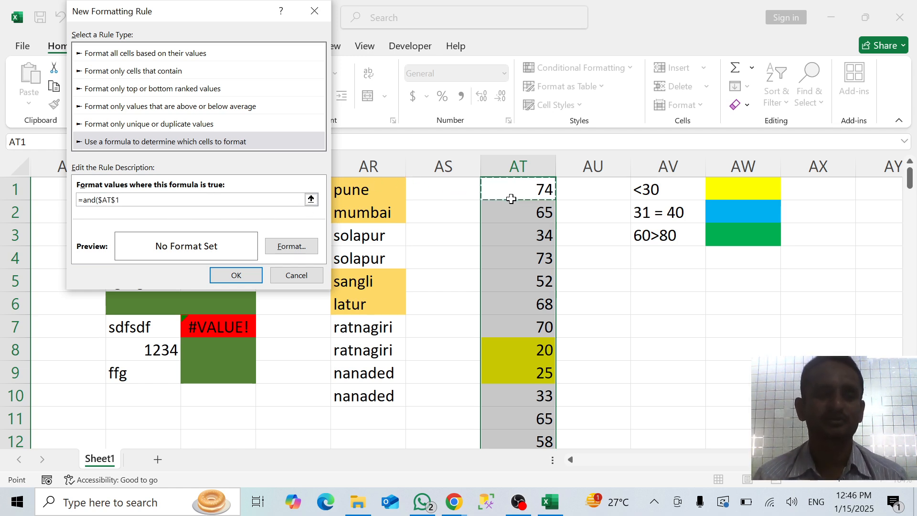
left_click(116, 200)
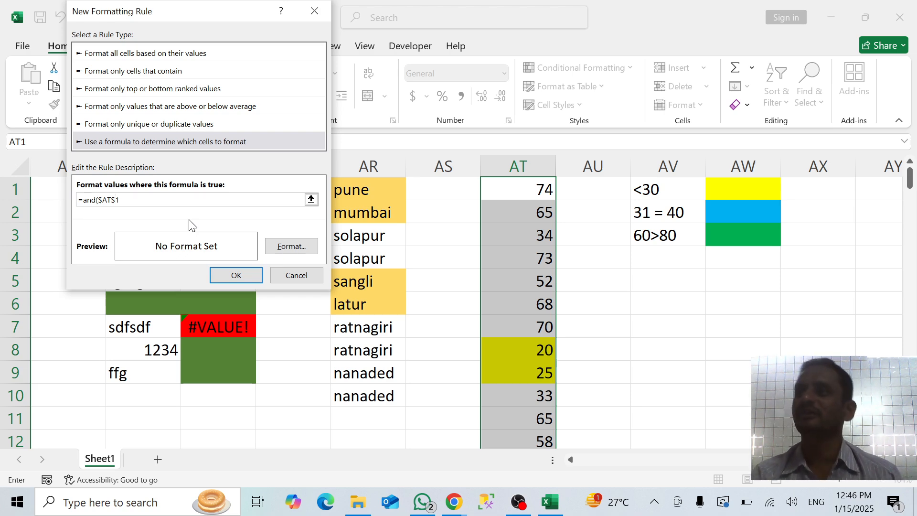
key("BackSpace")
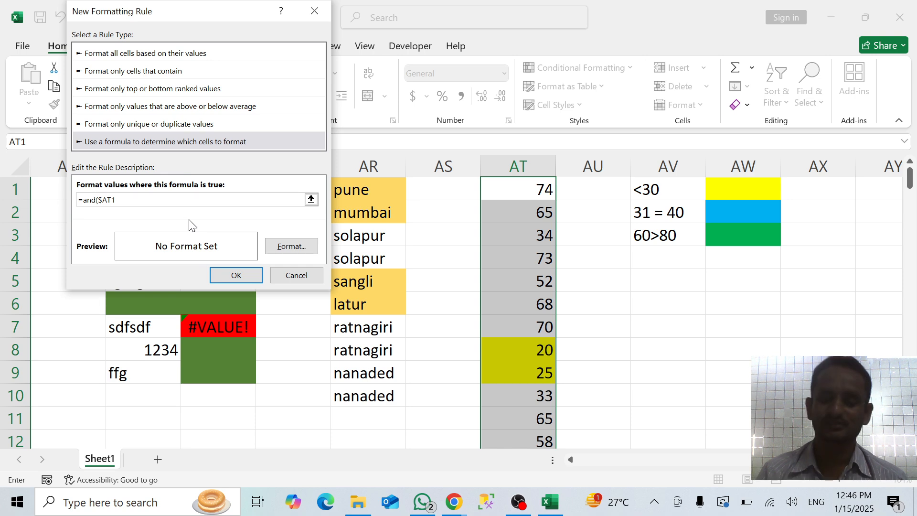
left_click(101, 200)
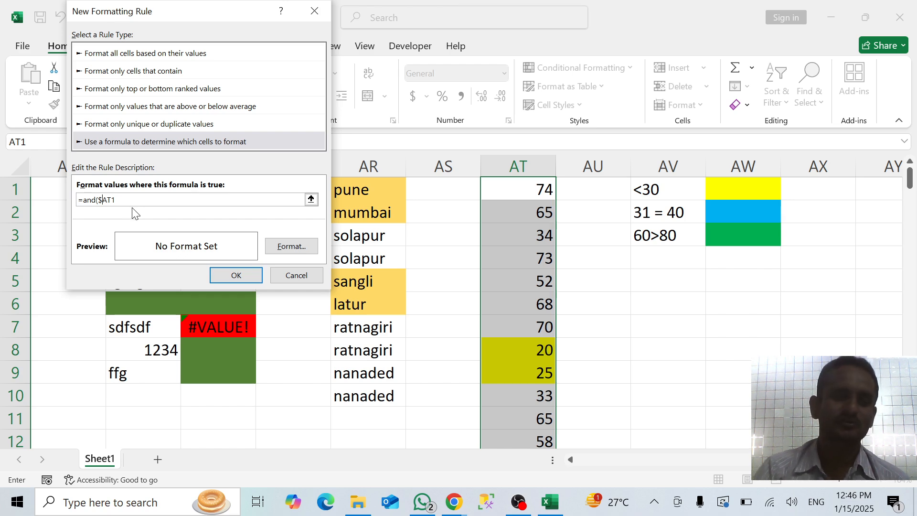
key("BackSpace")
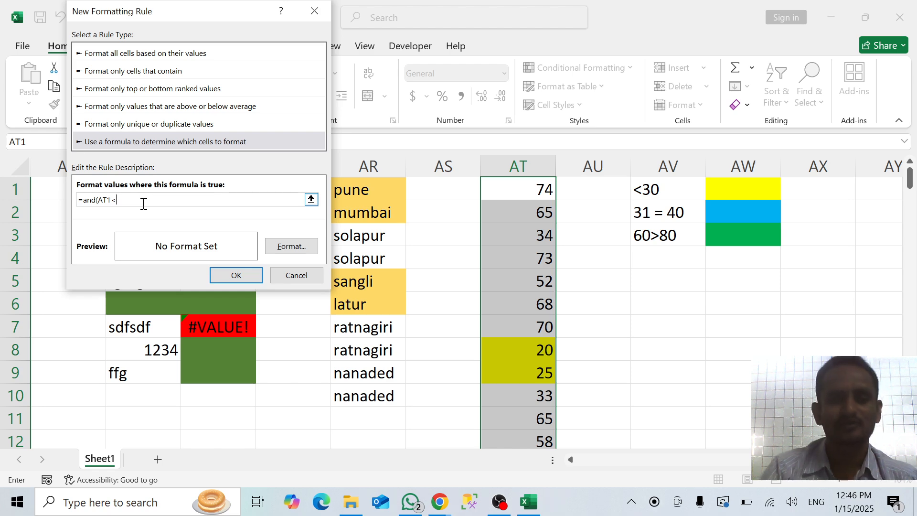
key("BackSpace")
type(">")
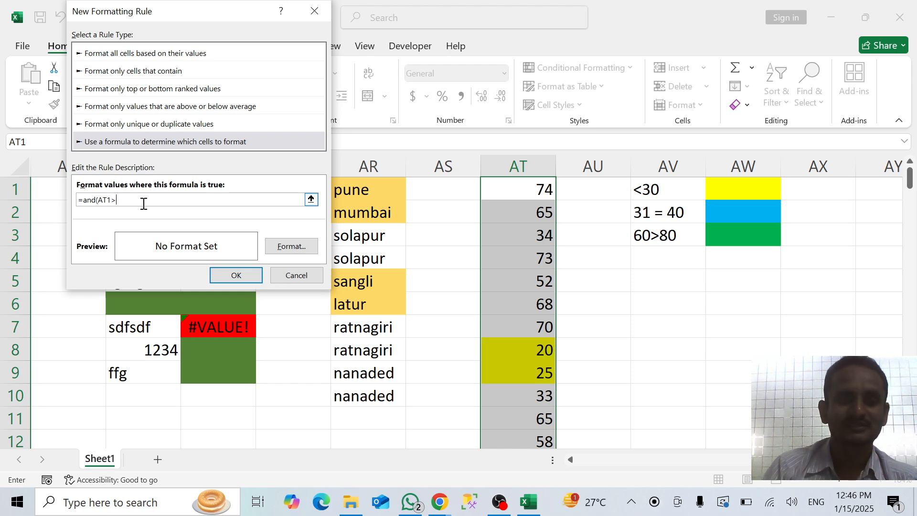
type("31,")
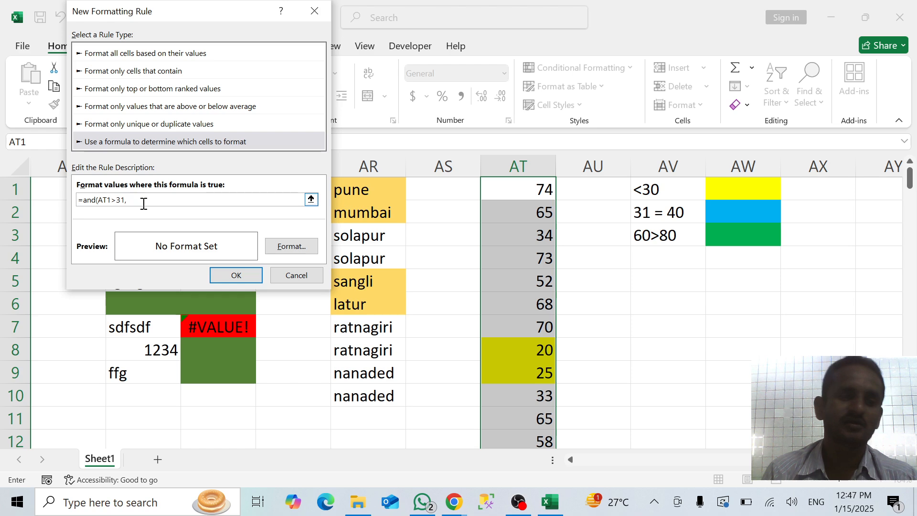
Add the second condition and remove its row lock so the formula reads =and(AT1>31,$AT1<40)
left_click(507, 190)
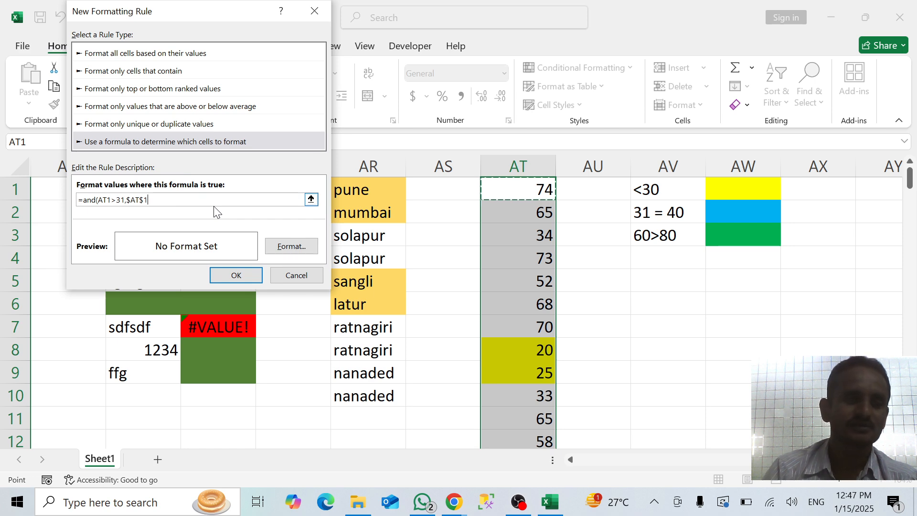
type("<")
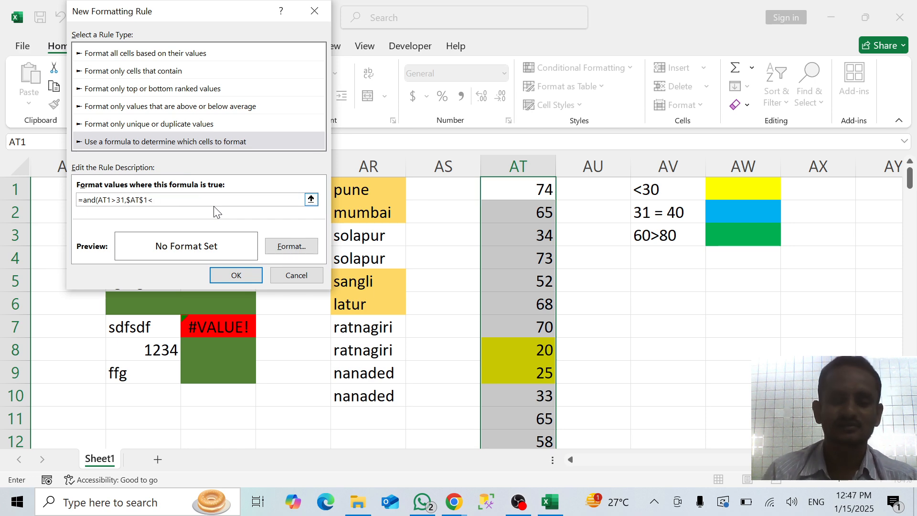
type("40")
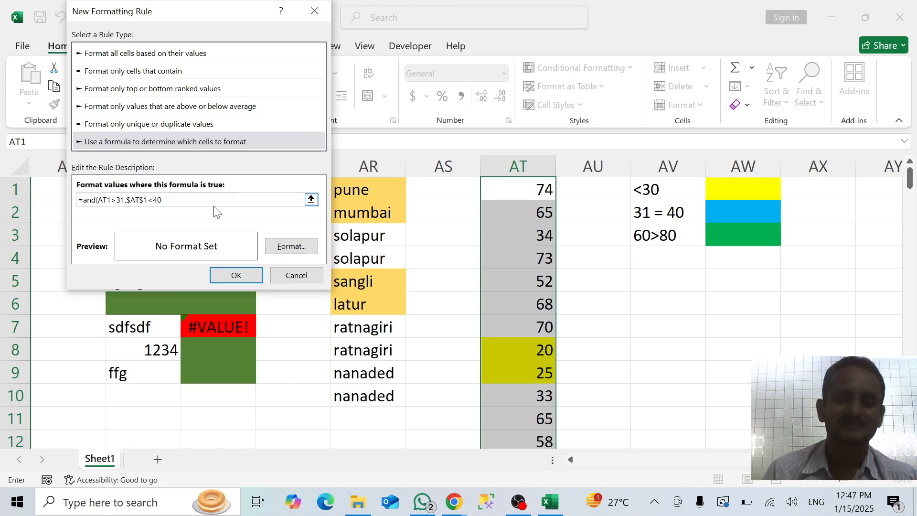
type(")")
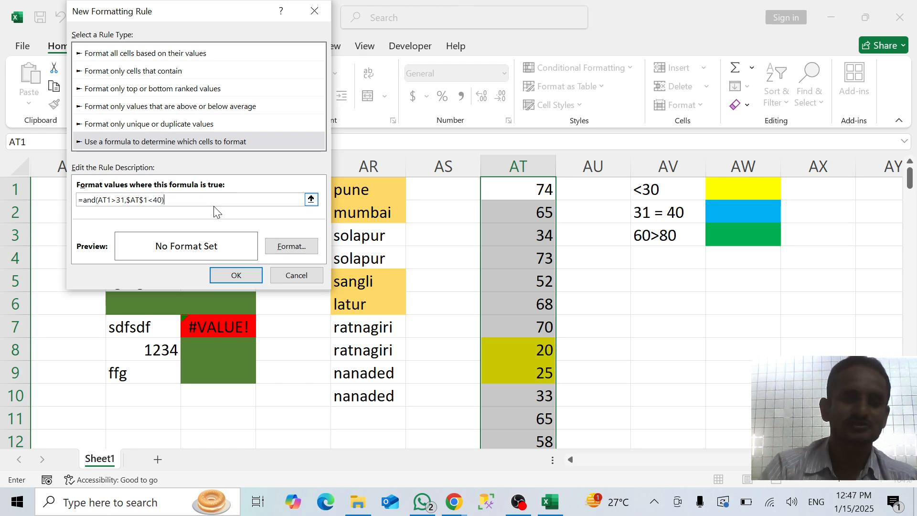
left_click(145, 201)
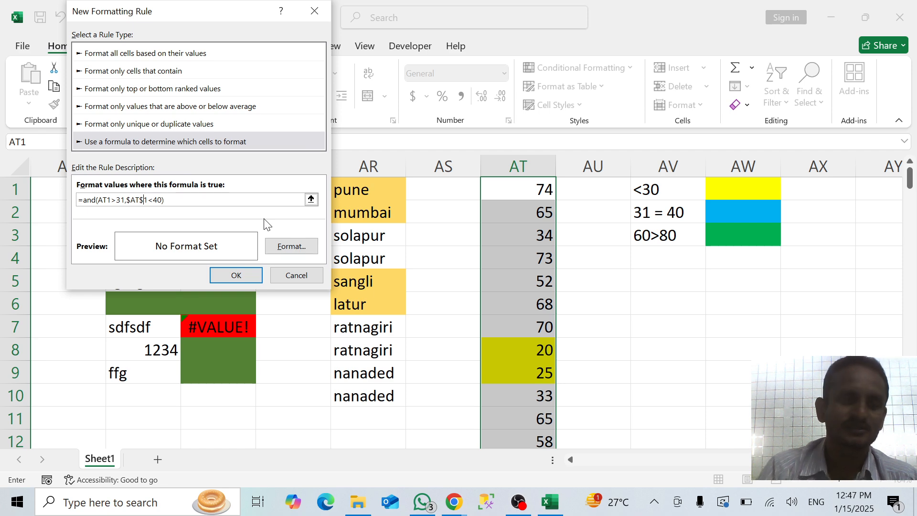
key("BackSpace")
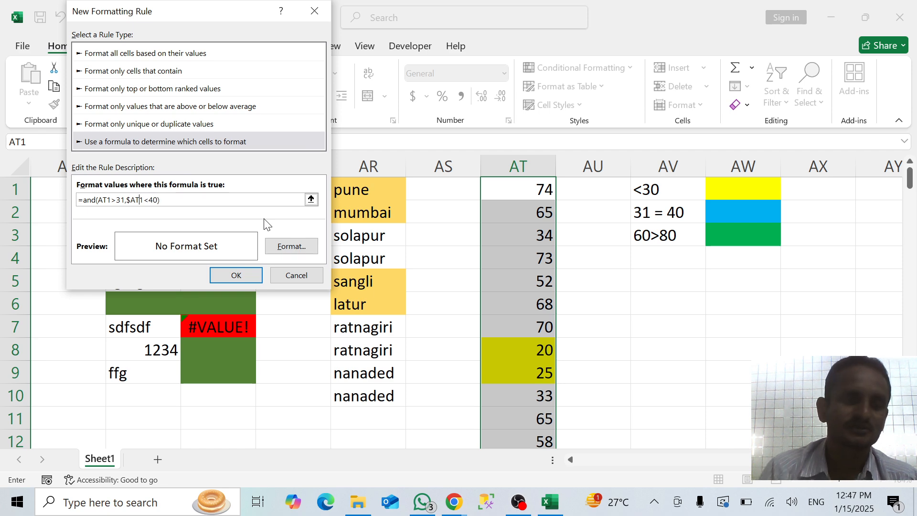
Remove the second condition's column lock so the formula reads =and(AT1>31,AT1<40)
left_click(128, 200)
key("Right")
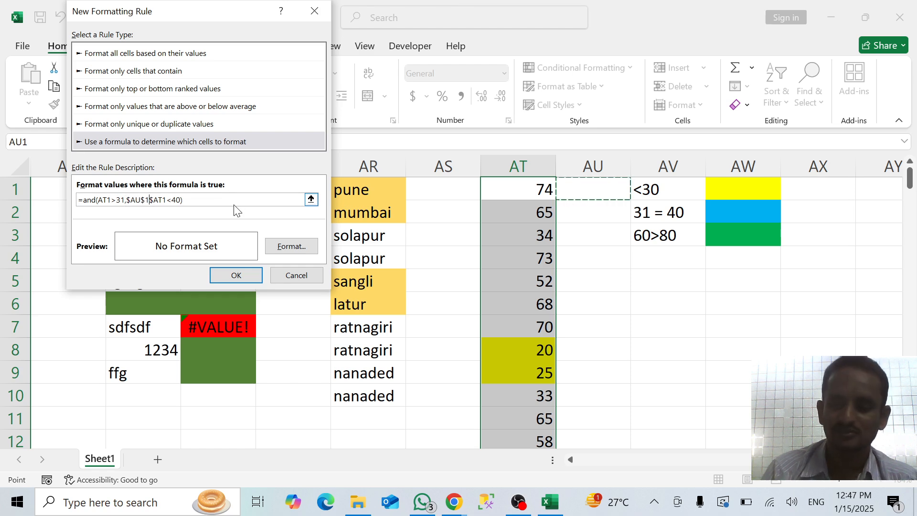
key("BackSpace")
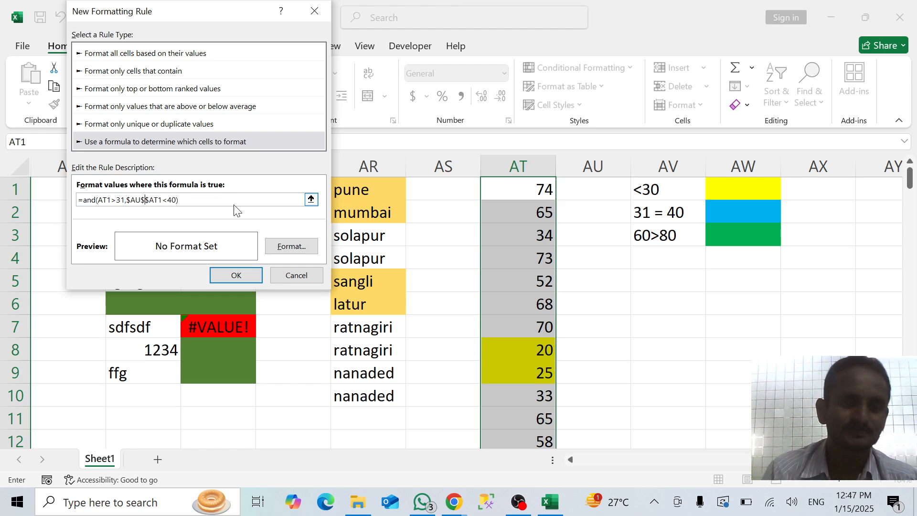
key("BackSpace")
key("BackSpace")
key("BackSpace")
key("BackSpace")
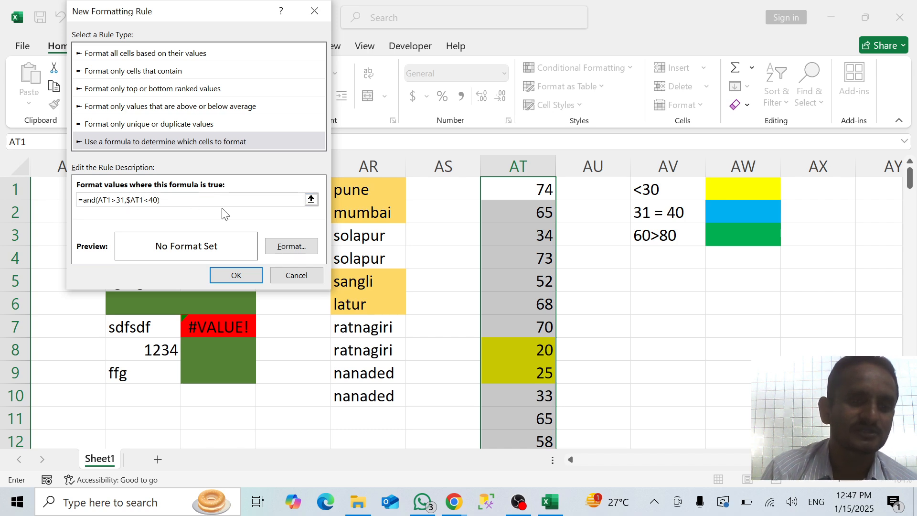
key("Delete")
Give the new AND rule a light blue fill, save it and apply it to AT1:AT12
left_click(293, 247)
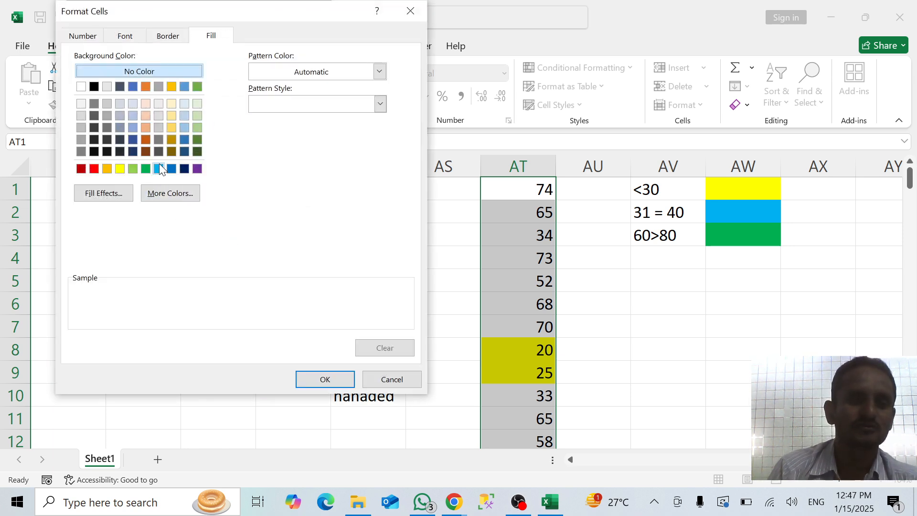
left_click(158, 168)
left_click(317, 375)
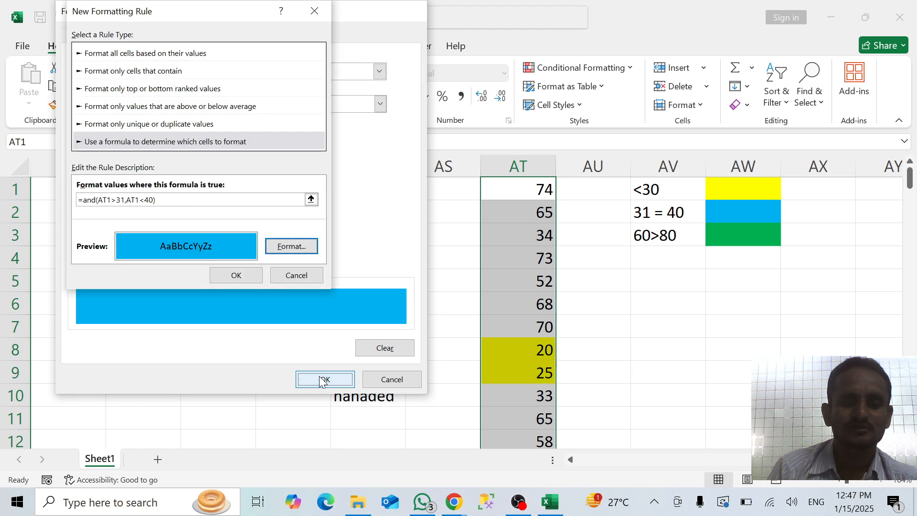
left_click(244, 277)
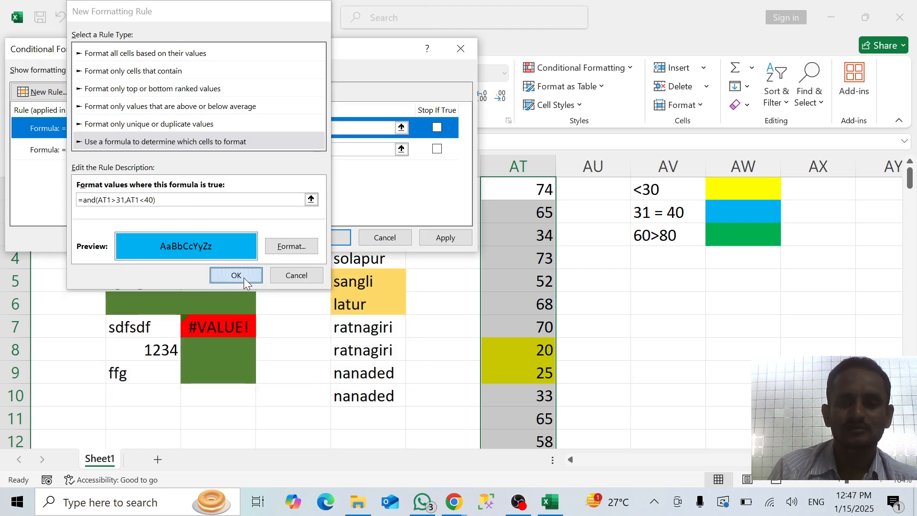
left_click(435, 238)
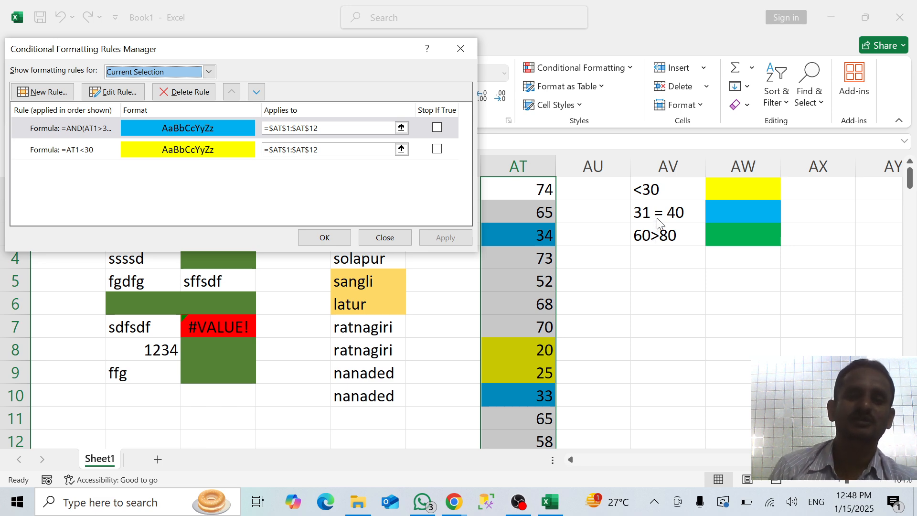
left_click(95, 157)
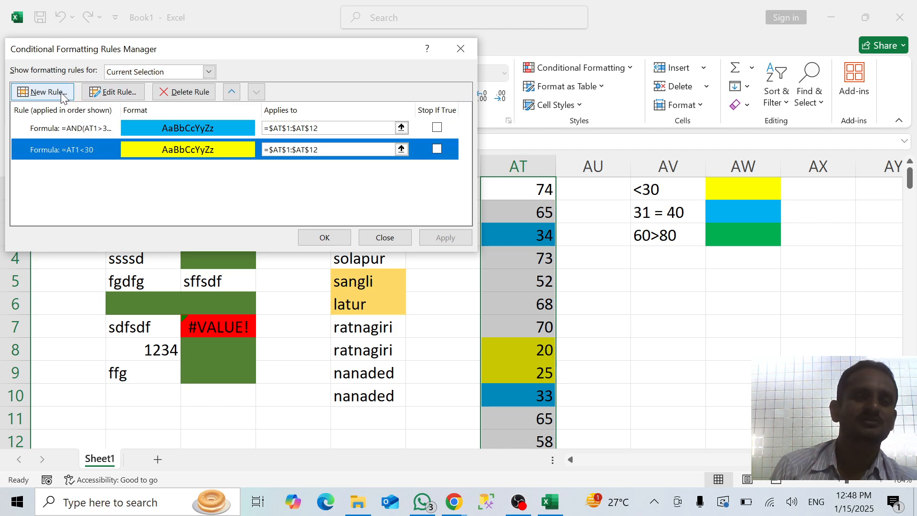
left_click(118, 93)
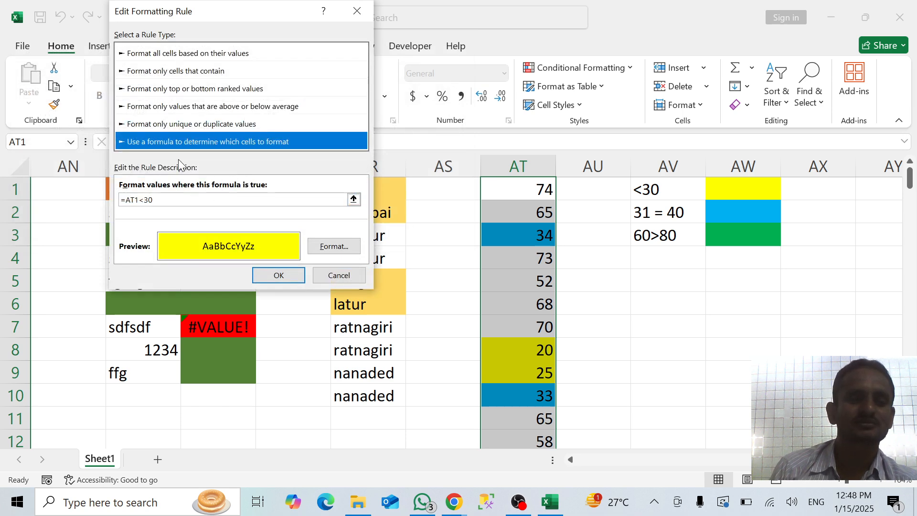
left_click(360, 16)
Edit the blue rule to include both limits with the formula =AND(AT1>=31,AT1<=40), and apply the change
left_click(213, 129)
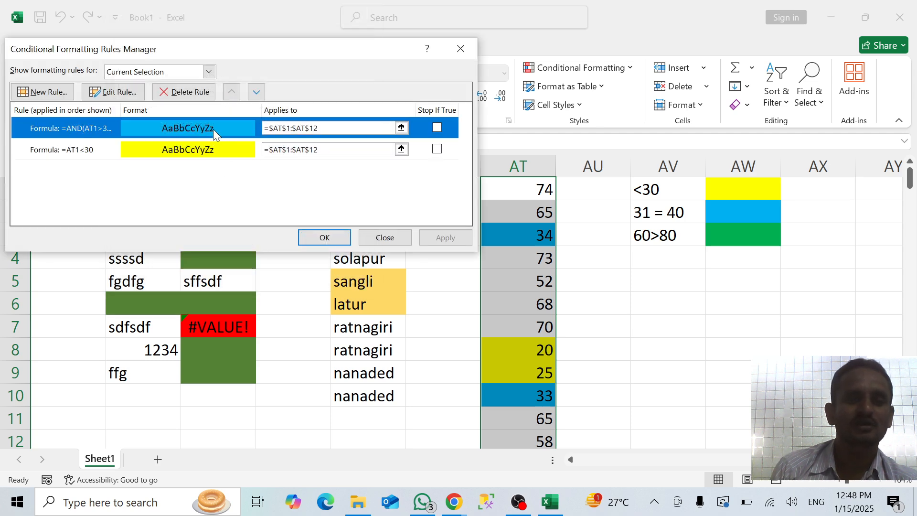
left_click(131, 96)
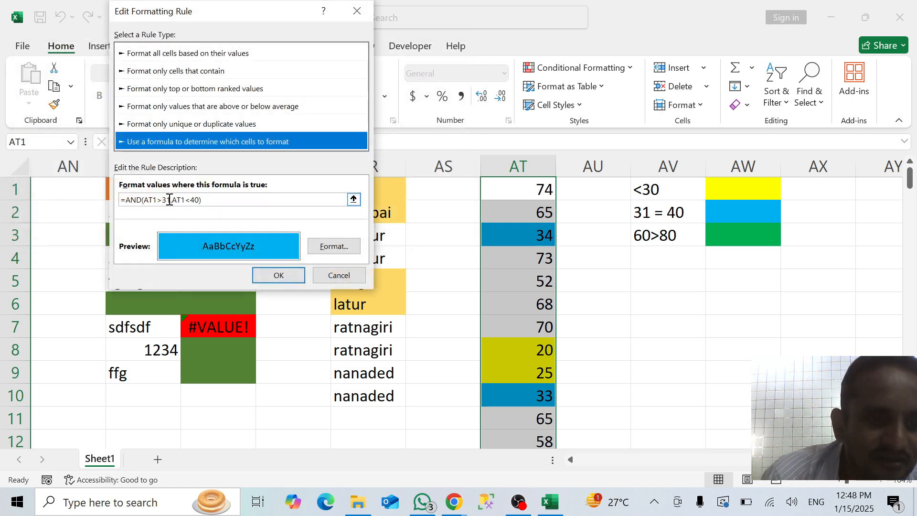
left_click(161, 200)
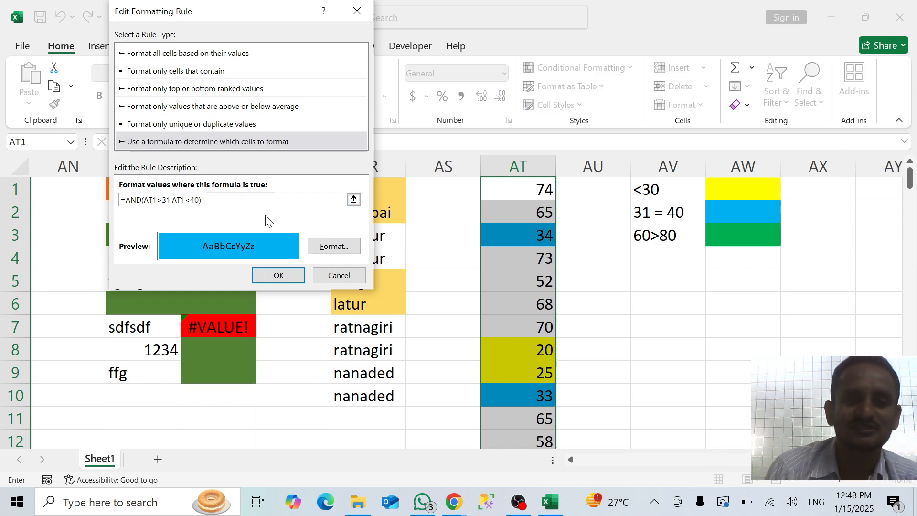
type("=")
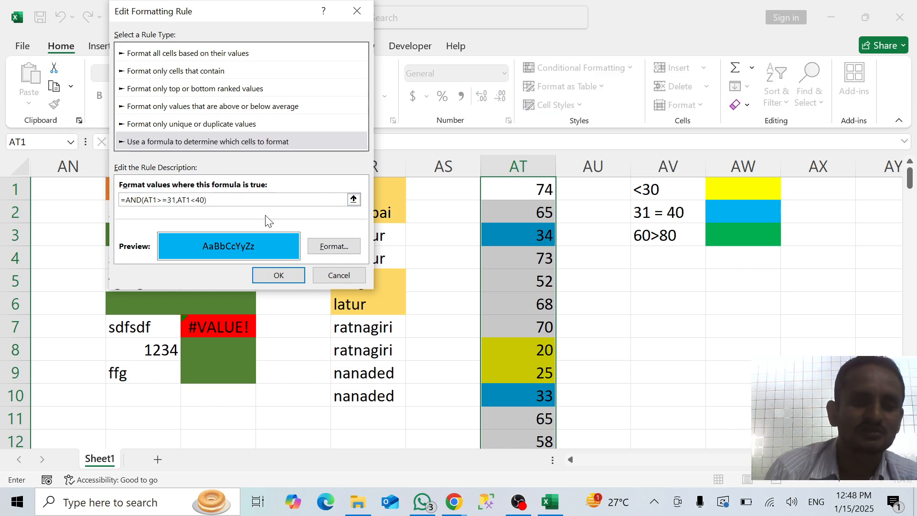
left_click(197, 201)
type("=")
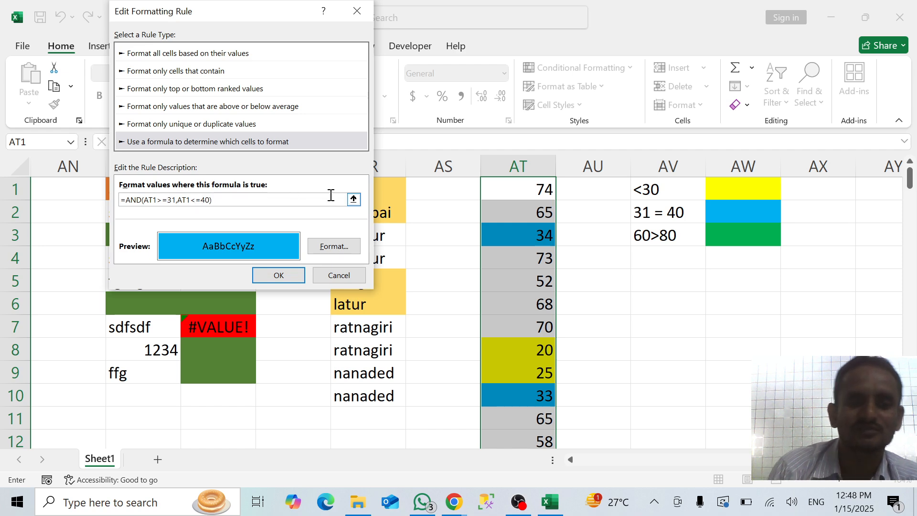
left_click(294, 278)
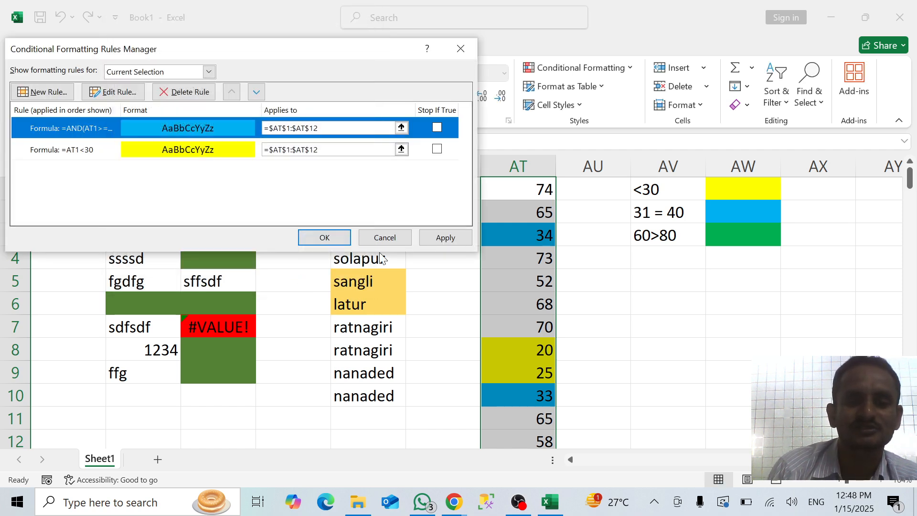
left_click(448, 237)
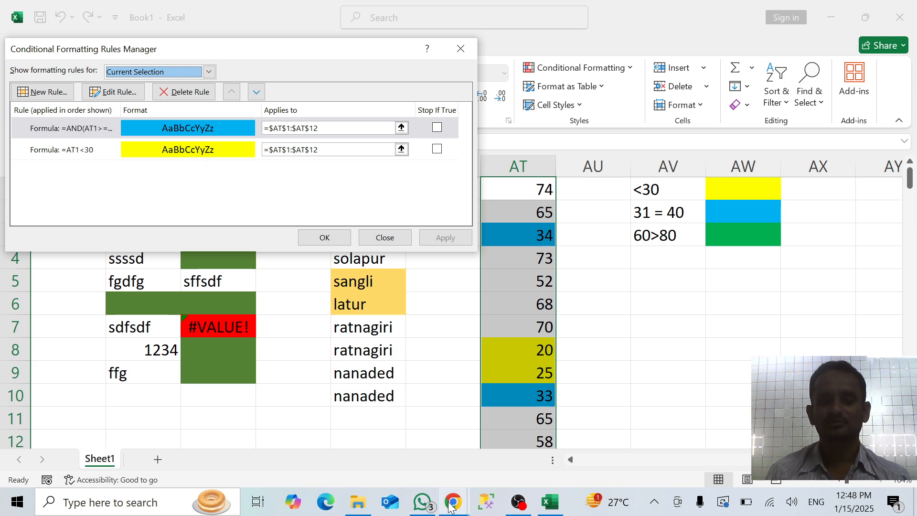
Switch to the Google Meet call in Chrome
mouse_move(450, 507)
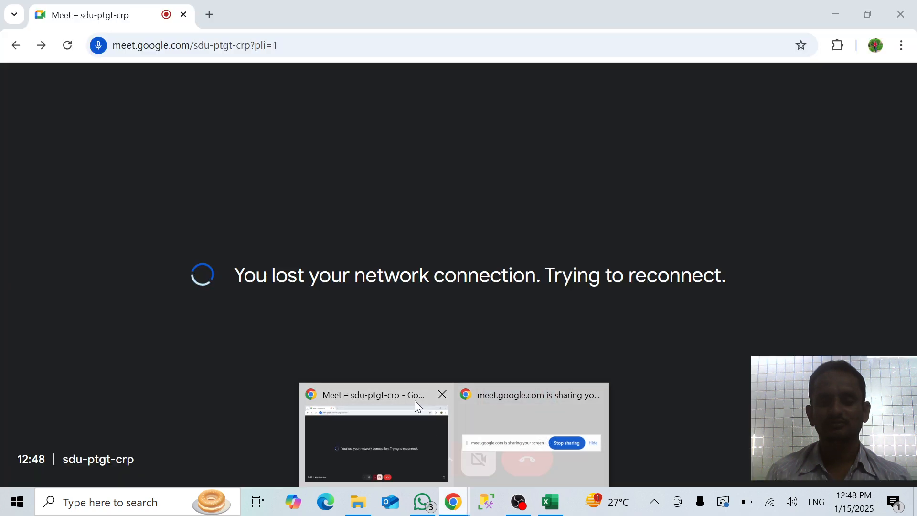
left_click(415, 401)
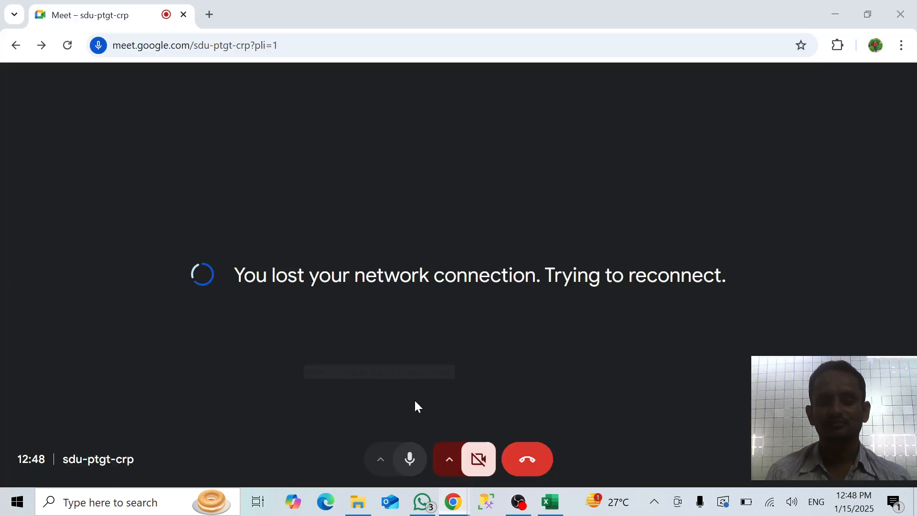